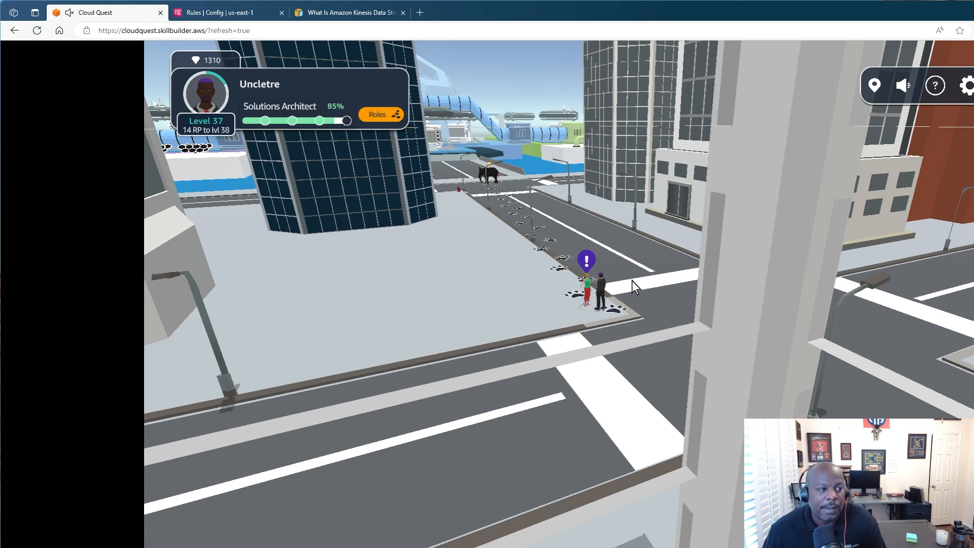
Read through the data analytics head's 12-part Data Ingestion Methods briefing, and accept and start the assignment.
left_click(587, 262)
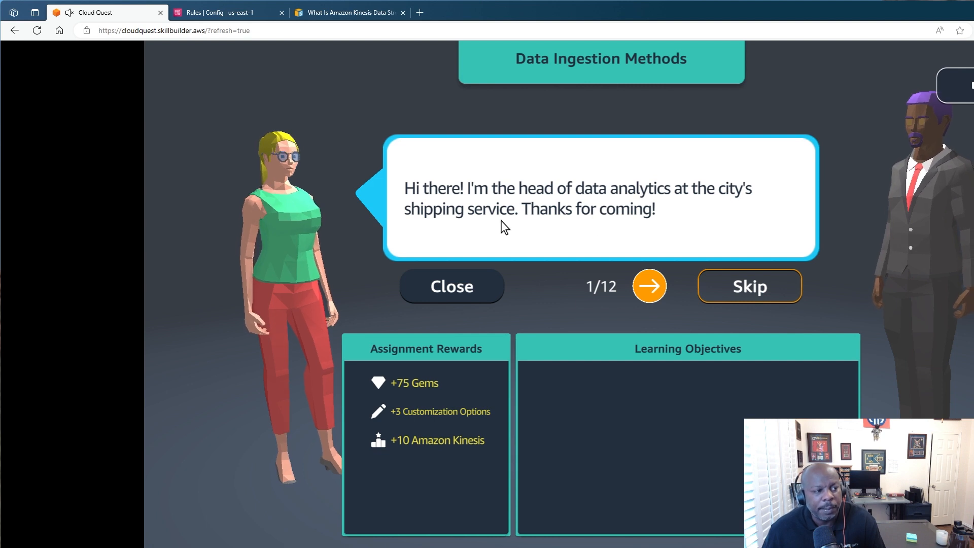
left_click(649, 285)
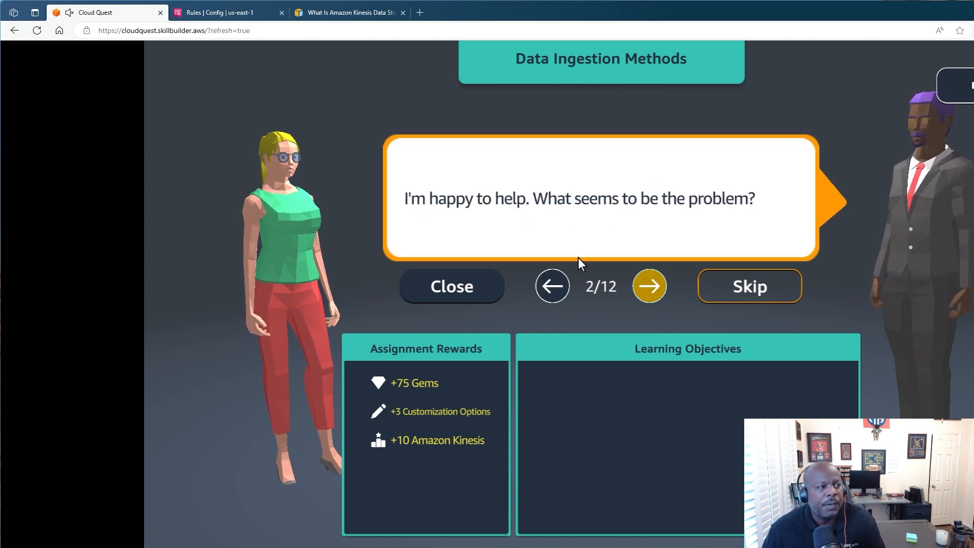
left_click(642, 289)
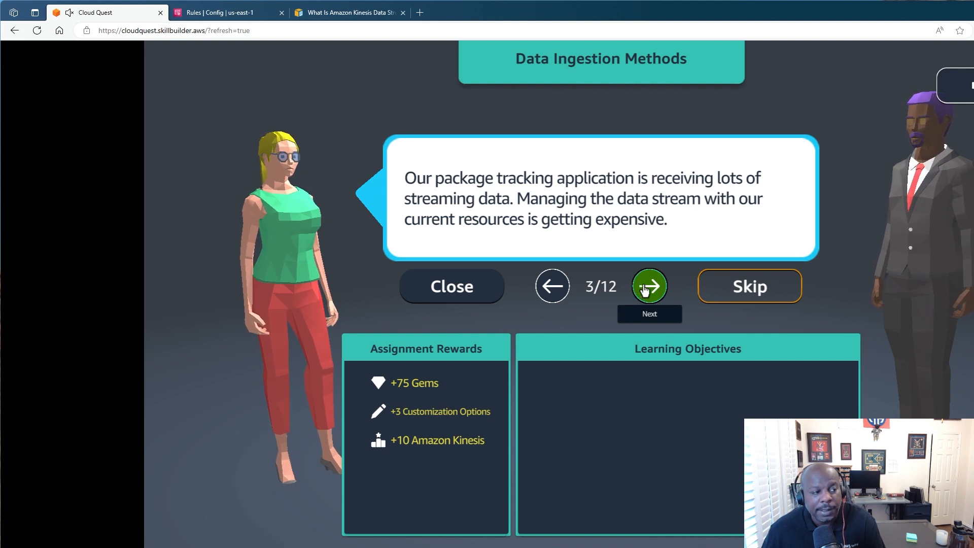
left_click(645, 290)
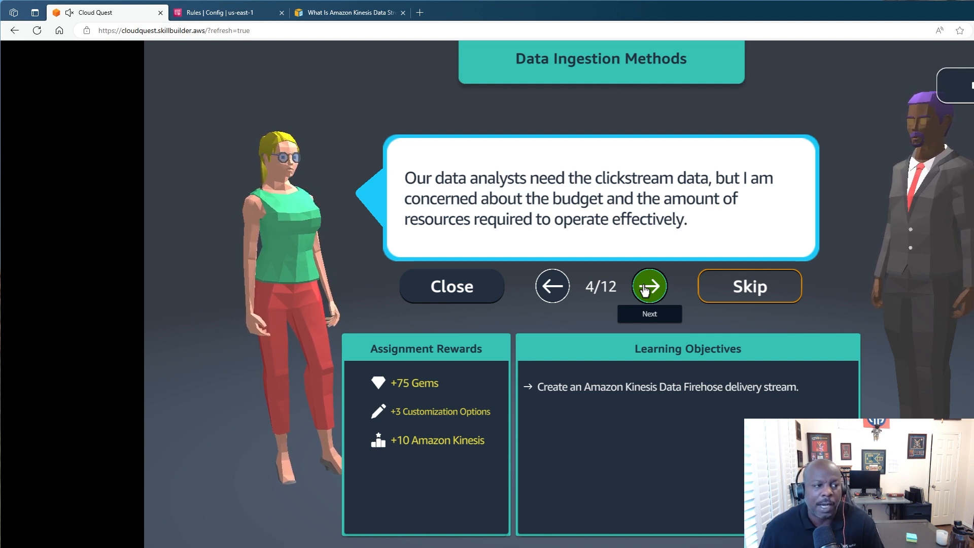
left_click(645, 290)
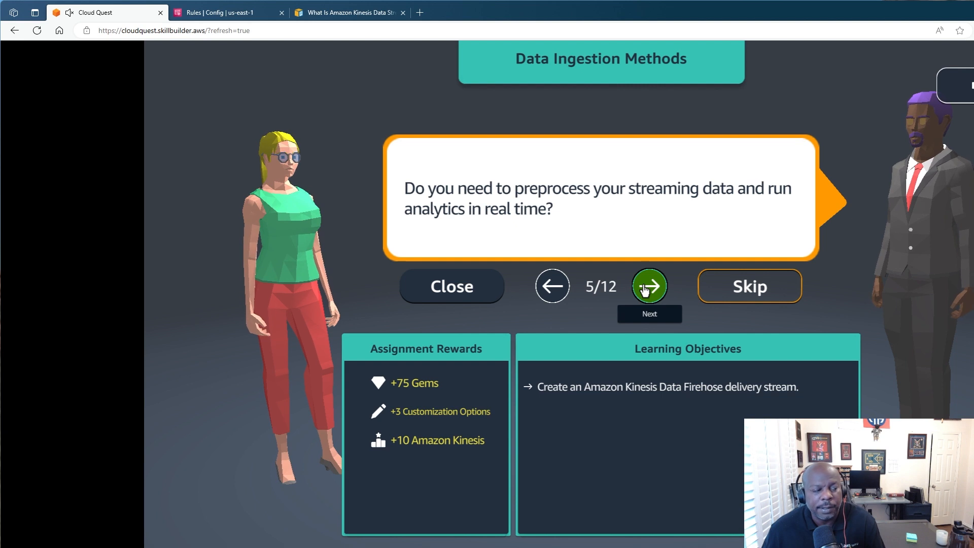
left_click(645, 290)
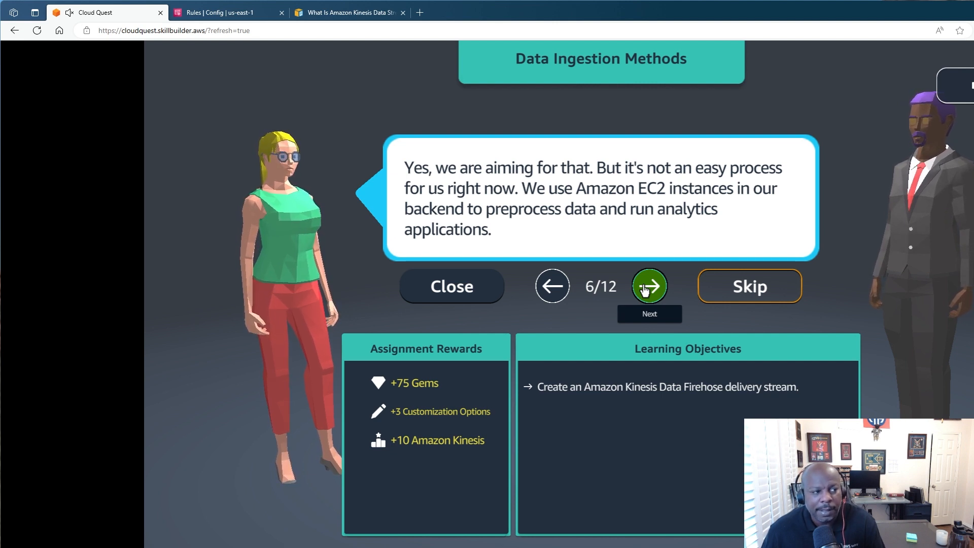
left_click(644, 291)
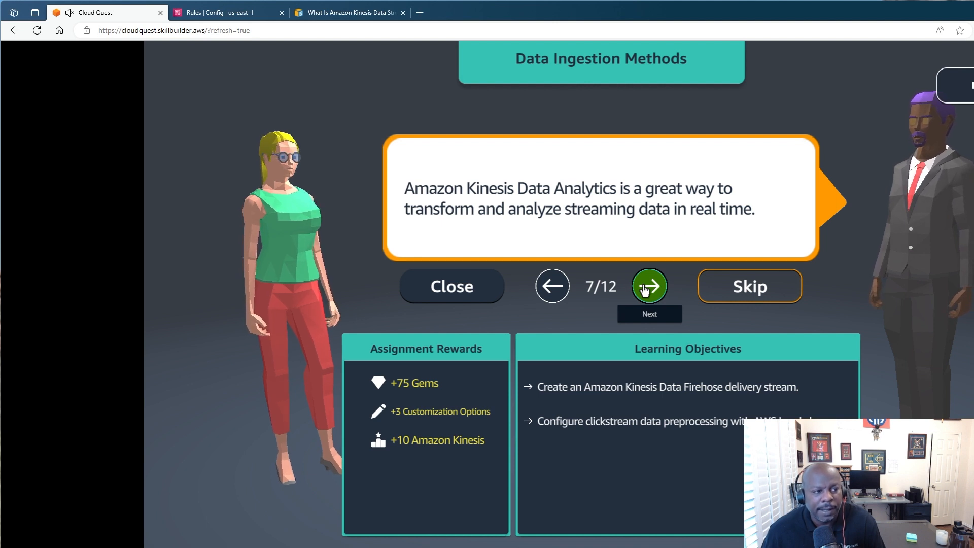
left_click(644, 291)
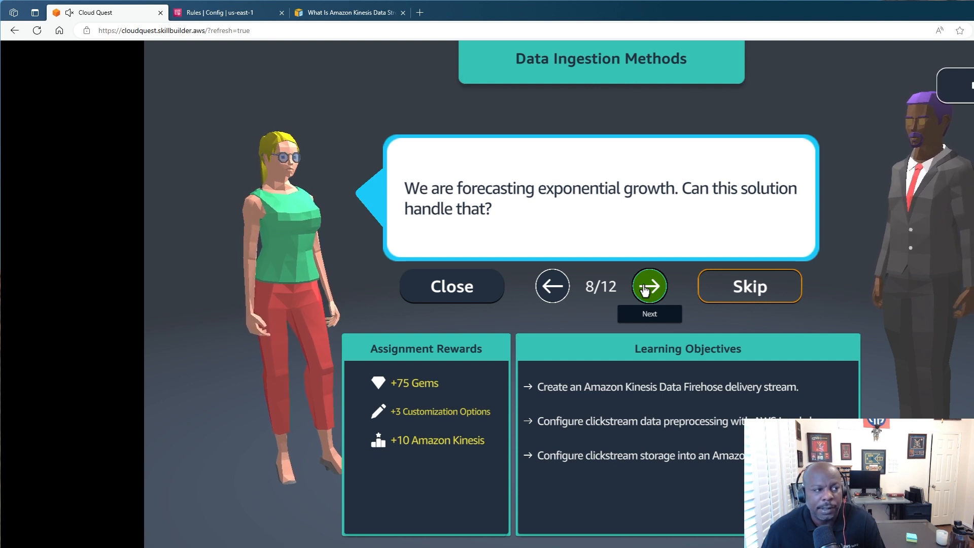
left_click(645, 290)
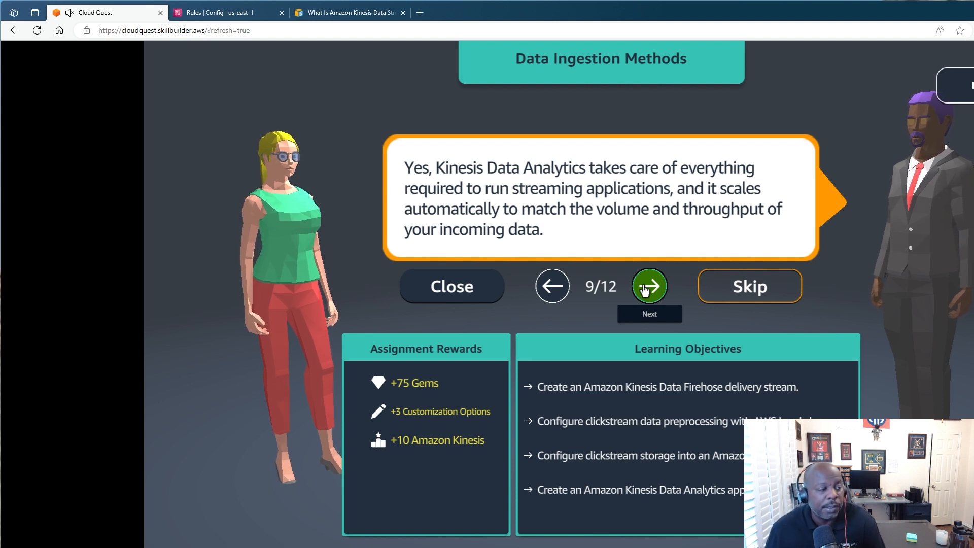
left_click(644, 289)
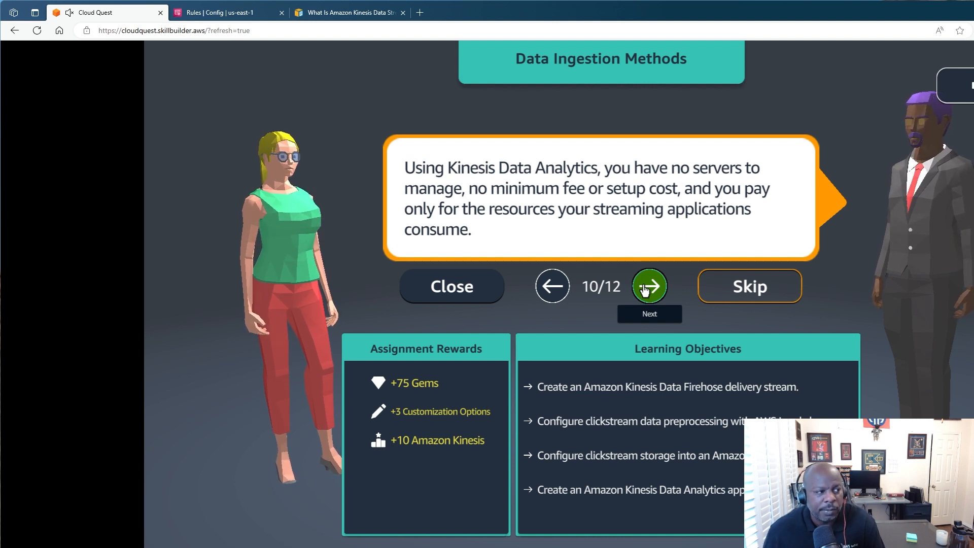
left_click(644, 290)
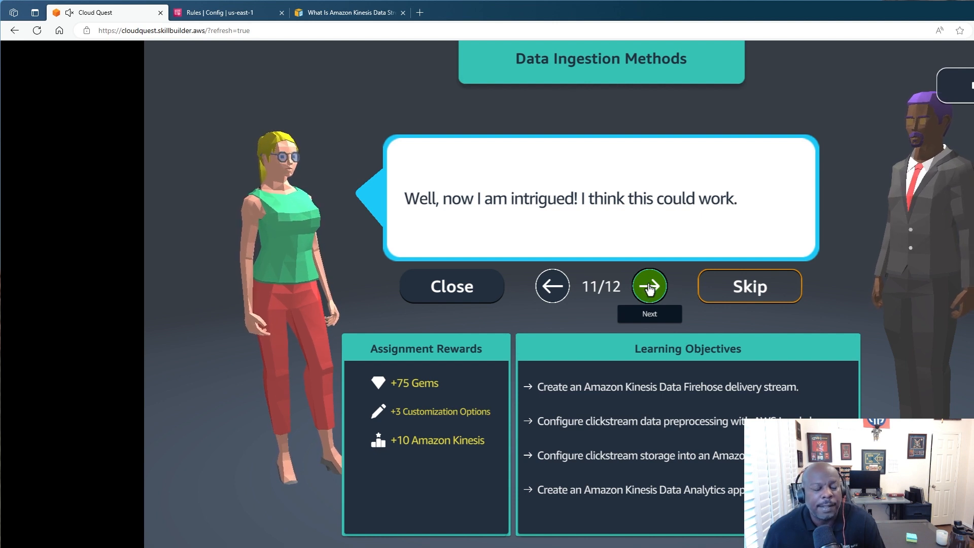
left_click(660, 287)
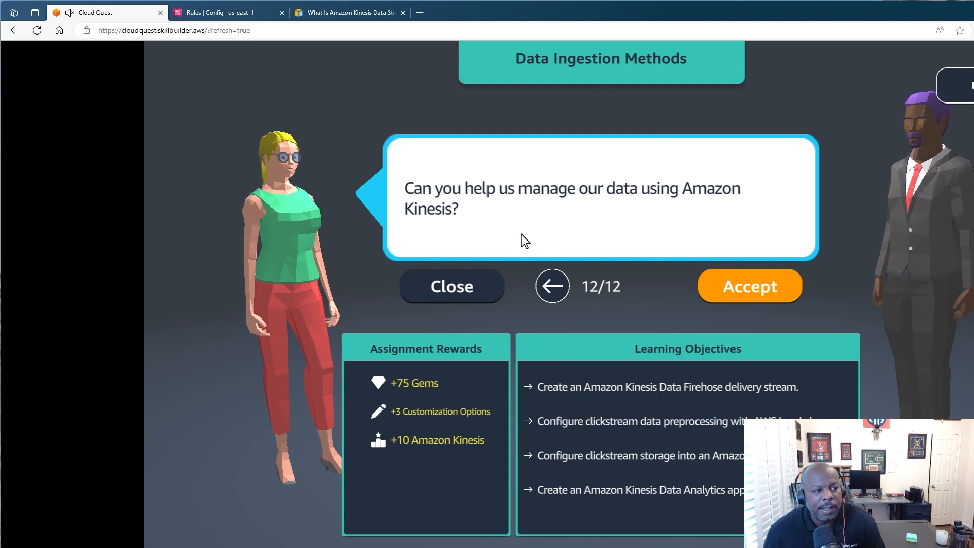
left_click(740, 283)
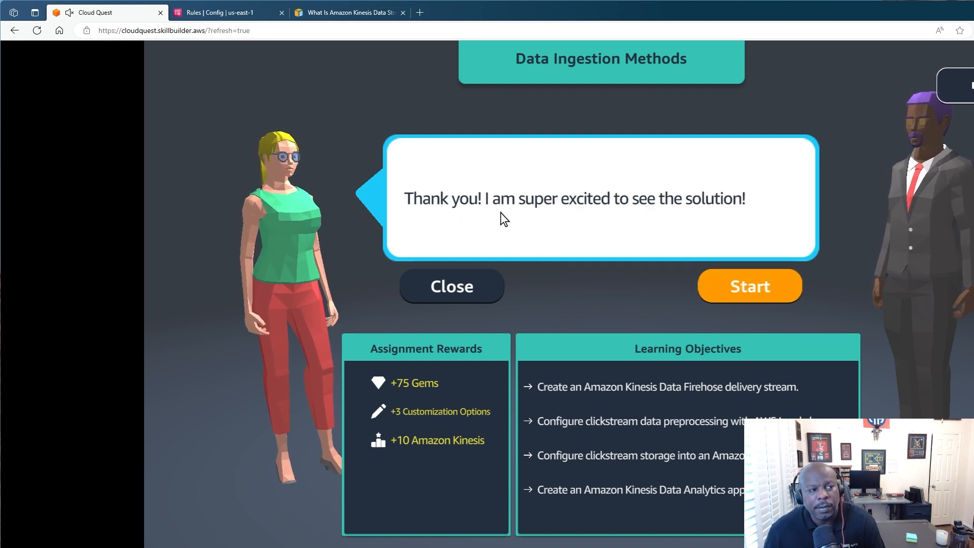
left_click(740, 284)
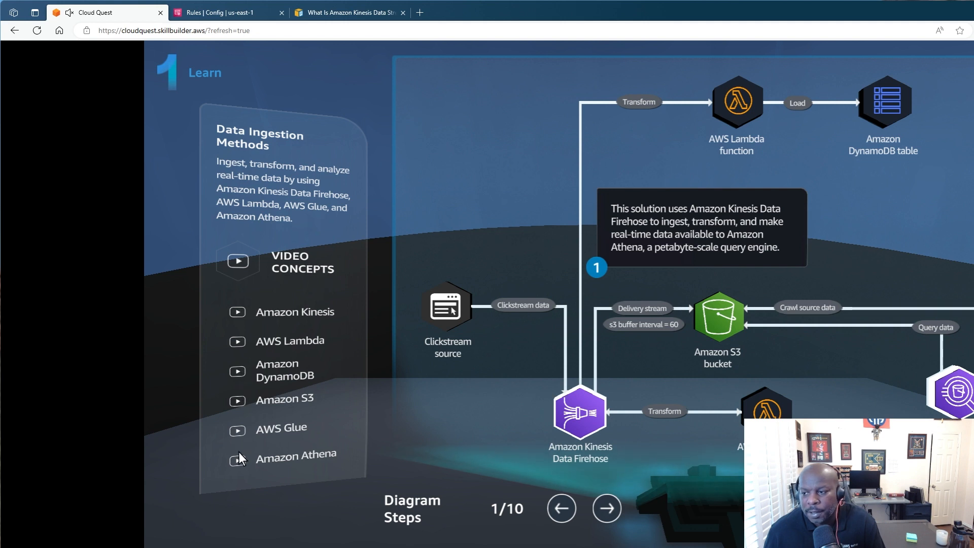
Look at the Amazon Kinesis video concept page and go through all ten diagram steps of the Data Ingestion Methods solution.
left_click(236, 312)
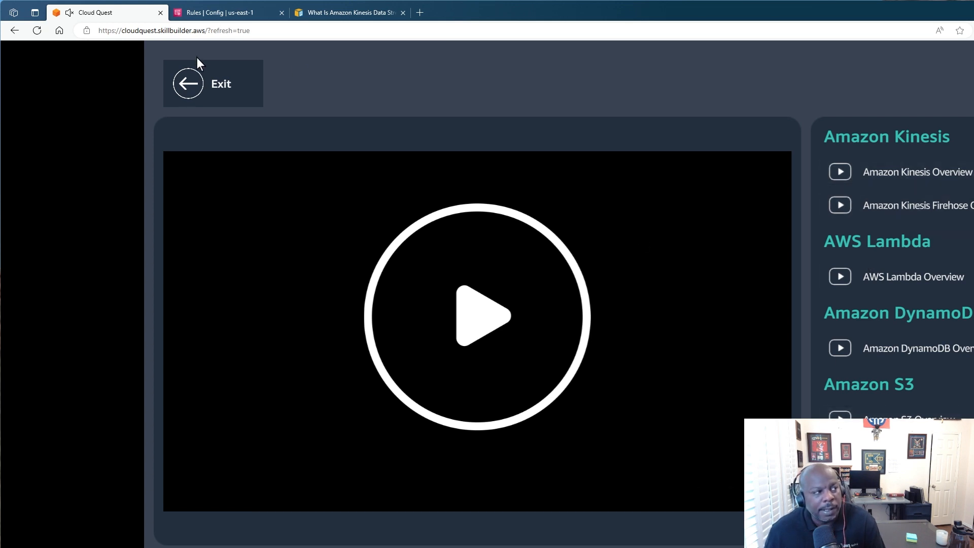
left_click(200, 79)
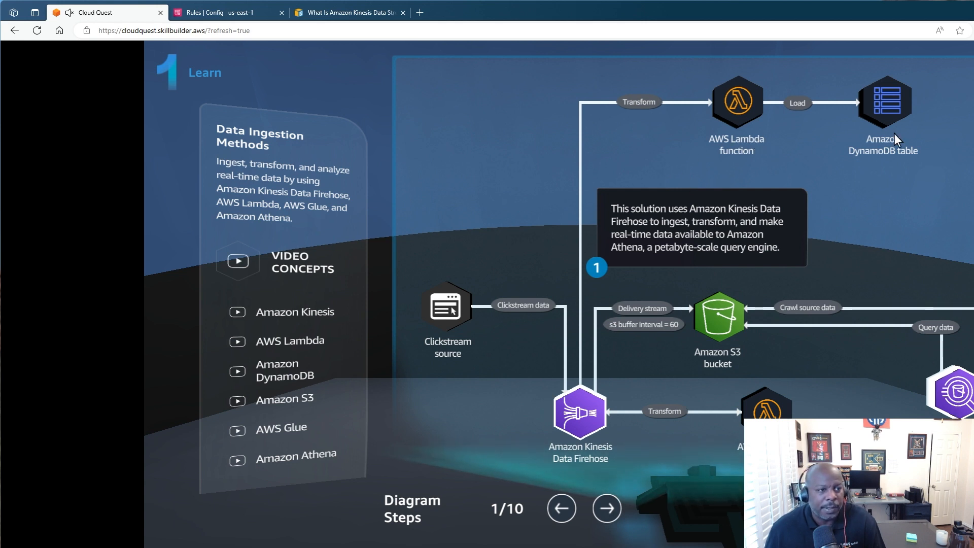
left_click(618, 506)
left_click(617, 507)
left_click(618, 506)
left_click(618, 507)
left_click(618, 507)
left_click(618, 506)
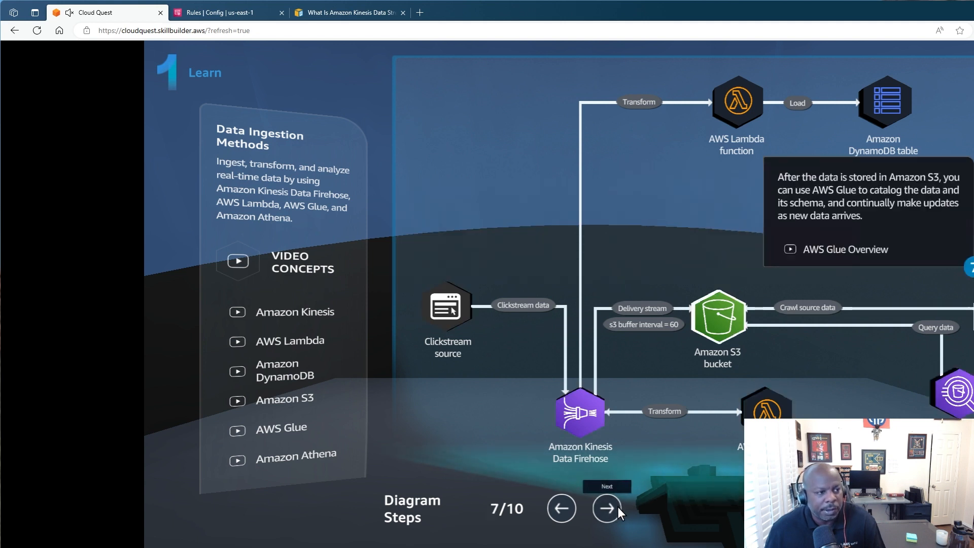
left_click(618, 506)
left_click(617, 506)
left_click(618, 507)
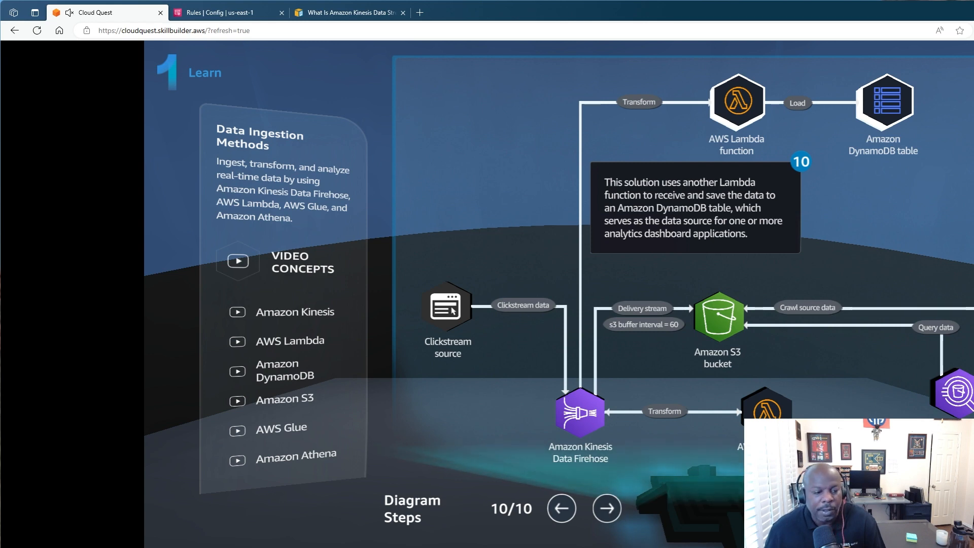
left_click(618, 506)
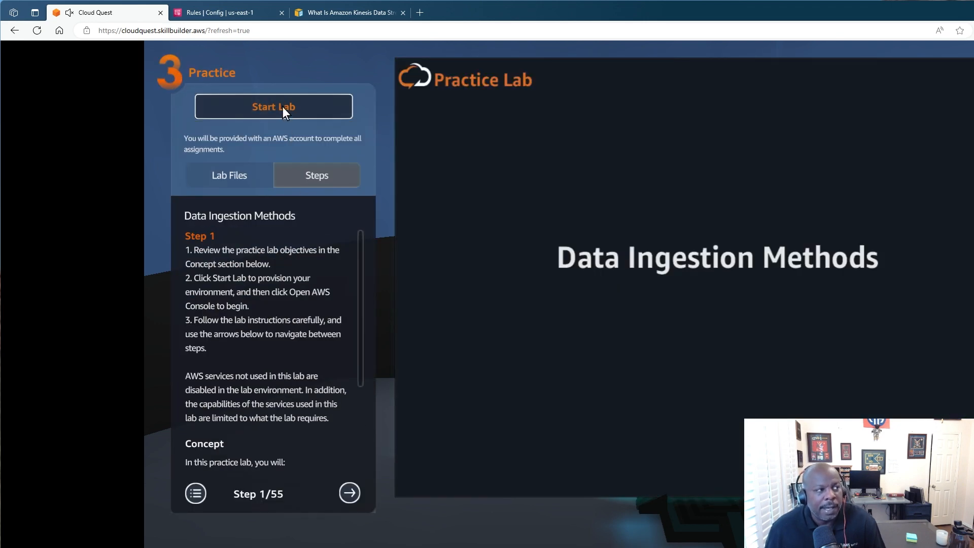
Start the Data Ingestion Methods practice lab and open its AWS console, returning to the Cloud Quest page.
left_click(282, 106)
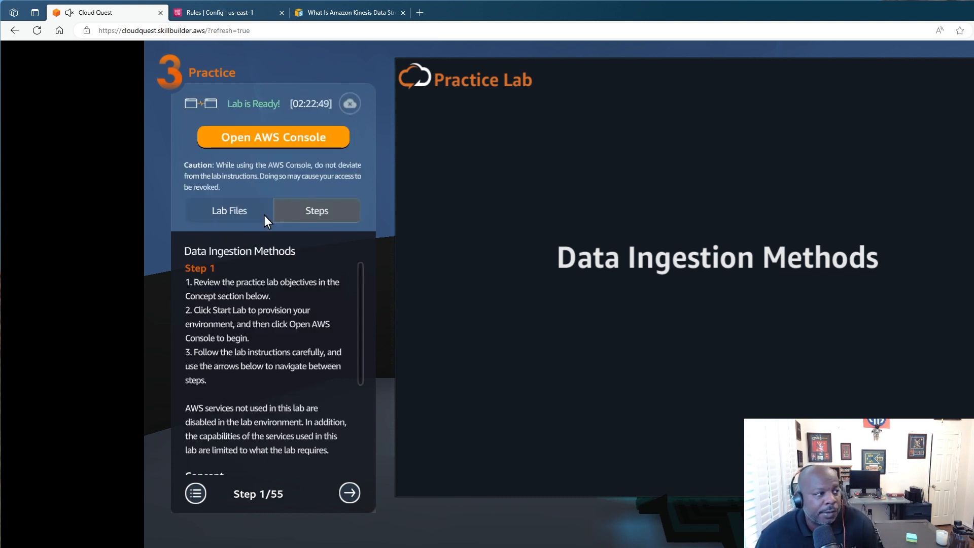
left_click(276, 138)
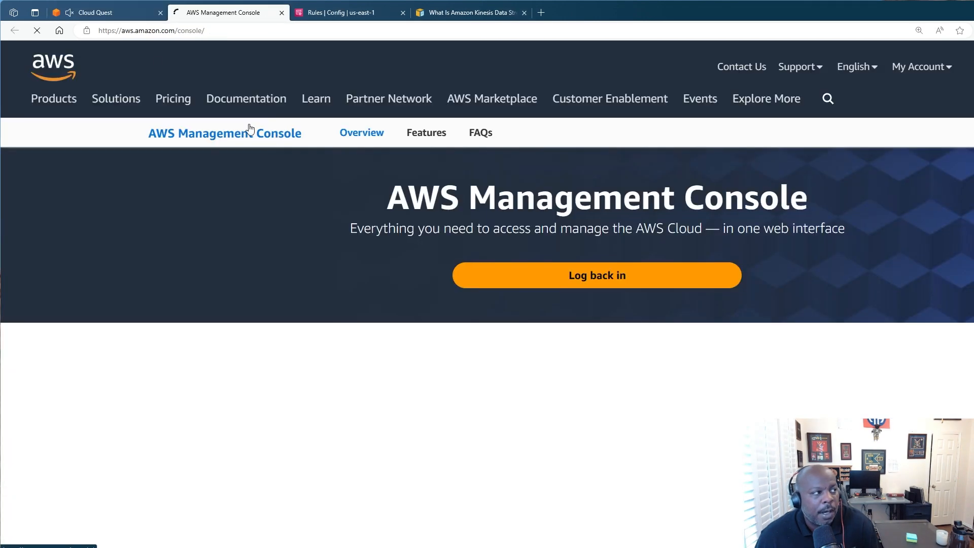
left_click(97, 12)
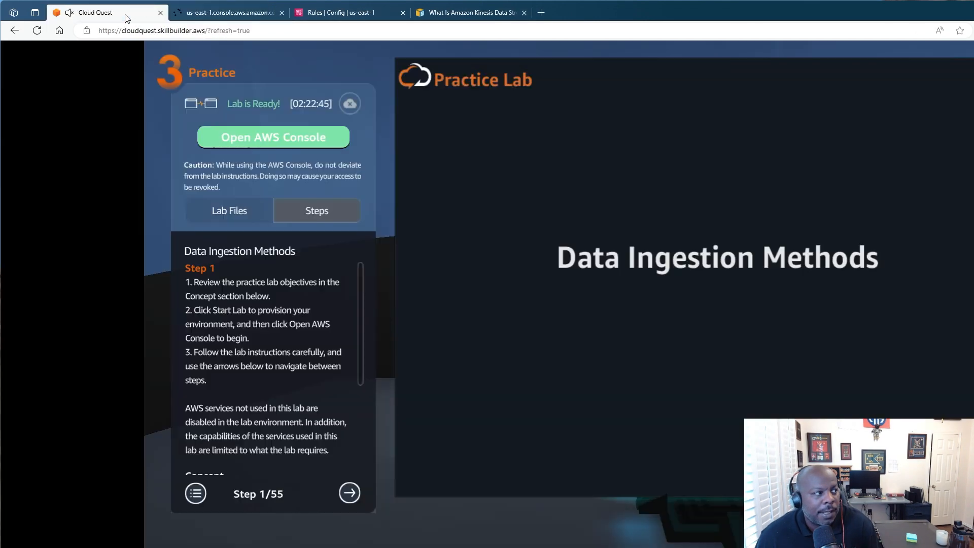
Check the lab's downloadable files, and advance the practice lab instructions to step 2.
left_click(221, 206)
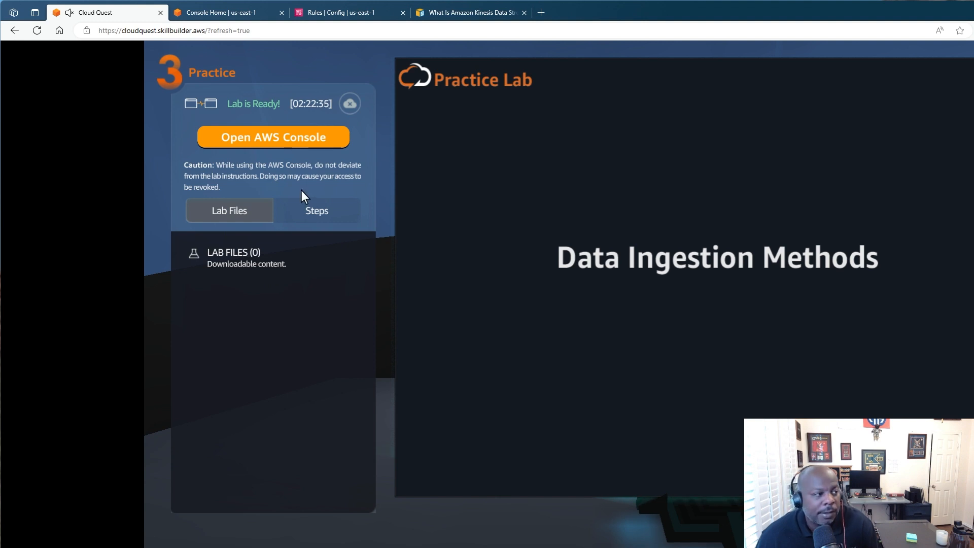
left_click(301, 204)
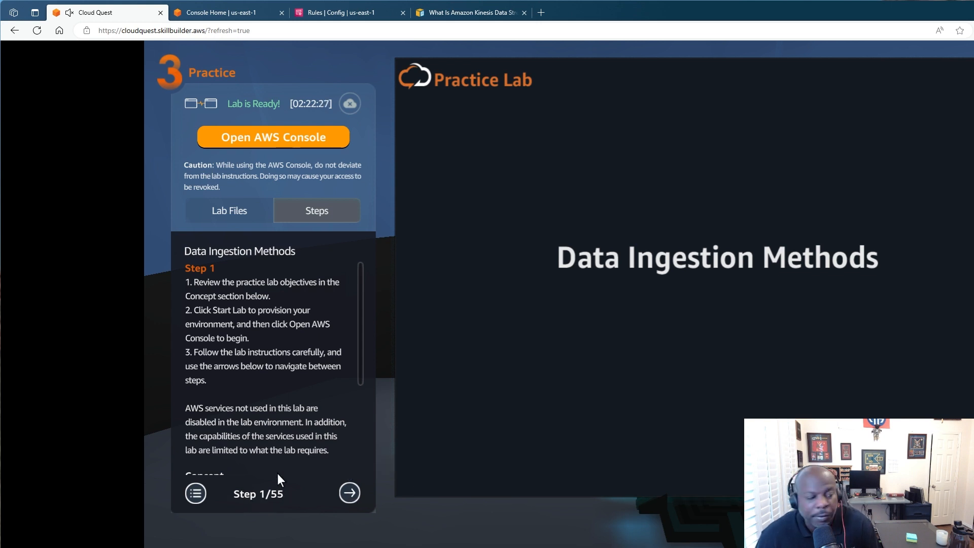
left_click(348, 493)
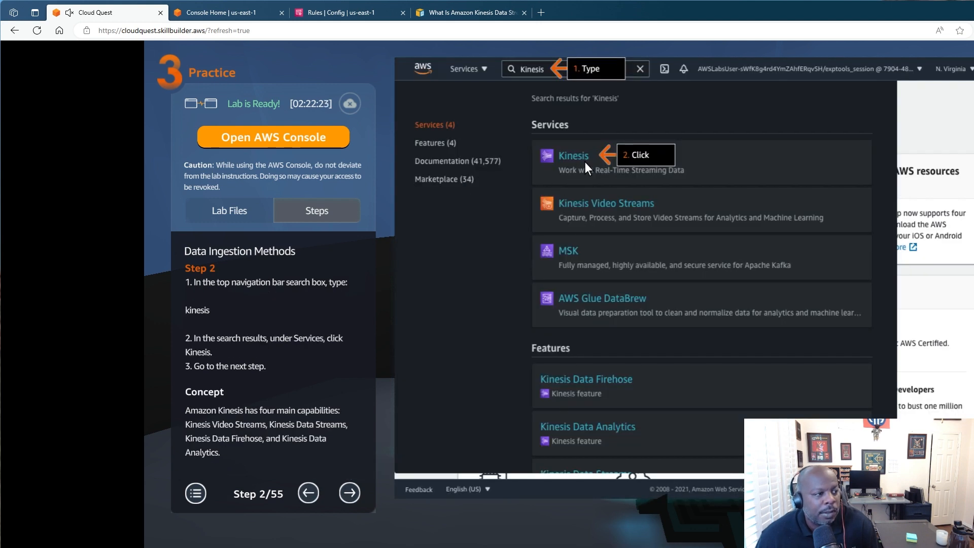
In the AWS console, search for "kine", add the Kinesis service to the favourites and open it.
left_click_drag(208, 310, 167, 308)
left_click(204, 18)
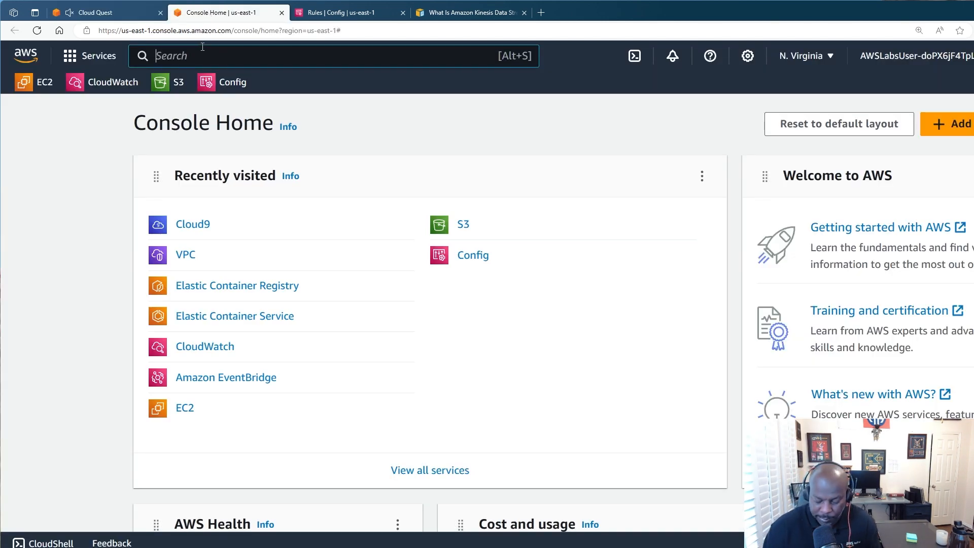
type("kine")
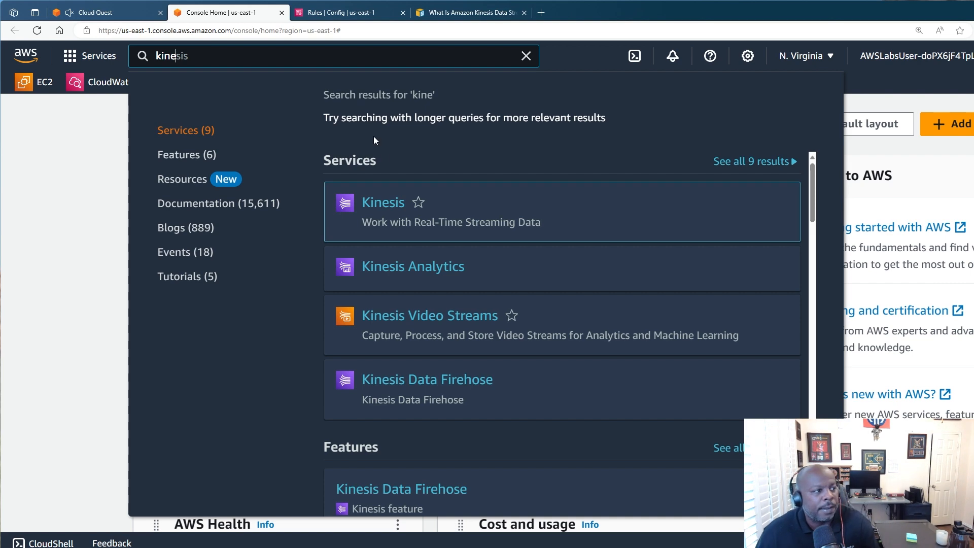
left_click(417, 203)
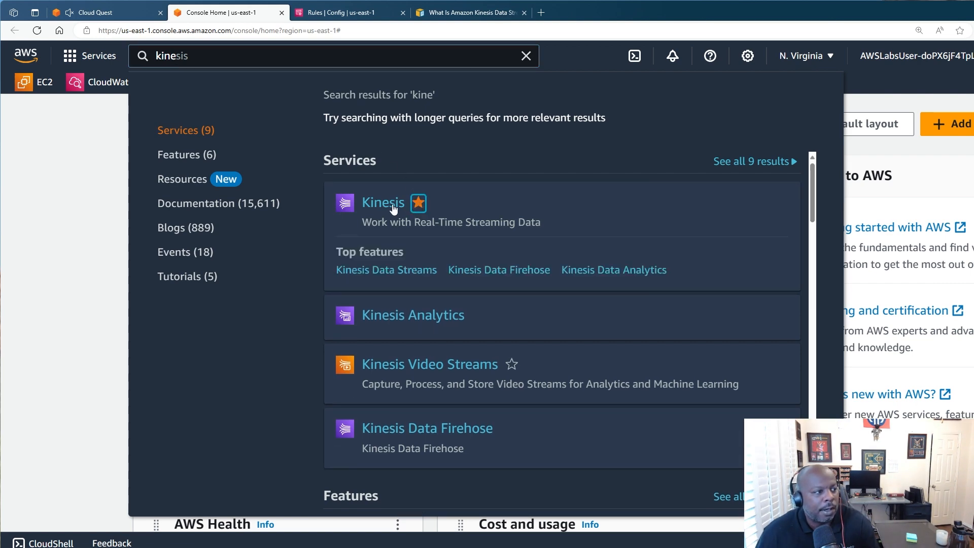
left_click(391, 206)
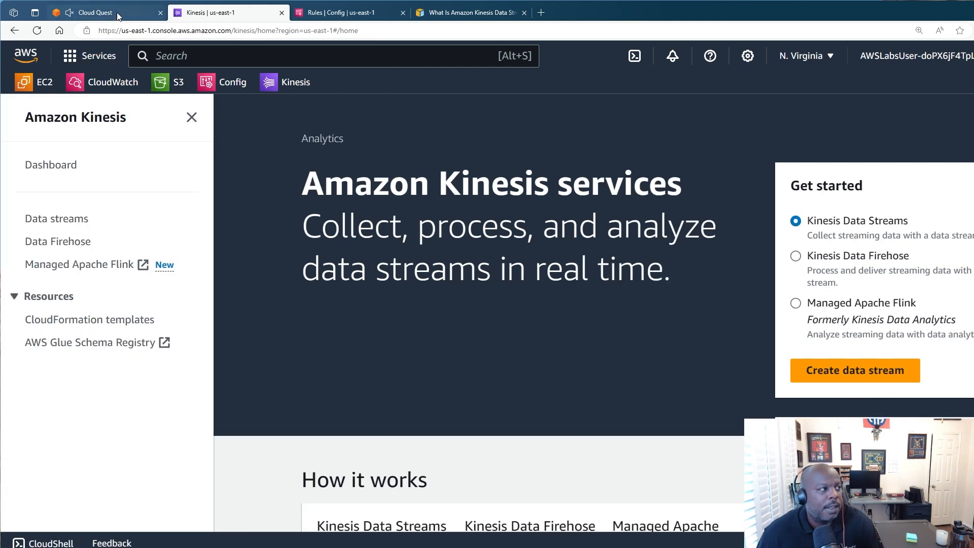
Advance the lab instructions to step 3, and start creating a Kinesis Data Firehose delivery stream in the AWS console.
left_click(96, 12)
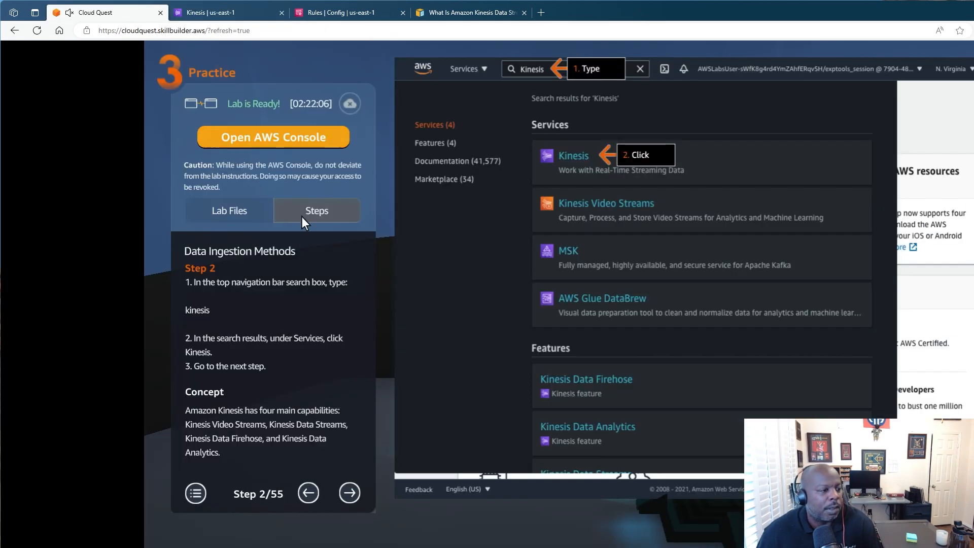
left_click(350, 493)
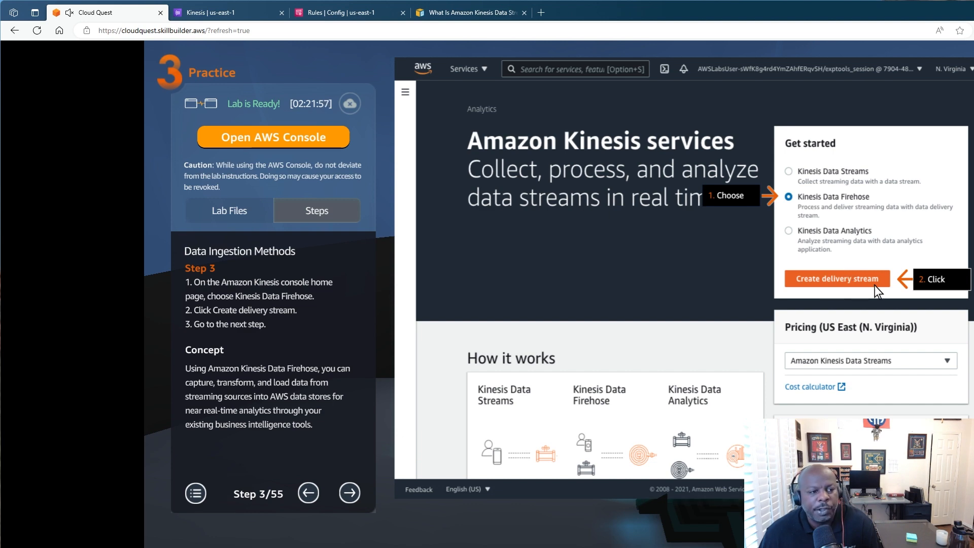
left_click(230, 19)
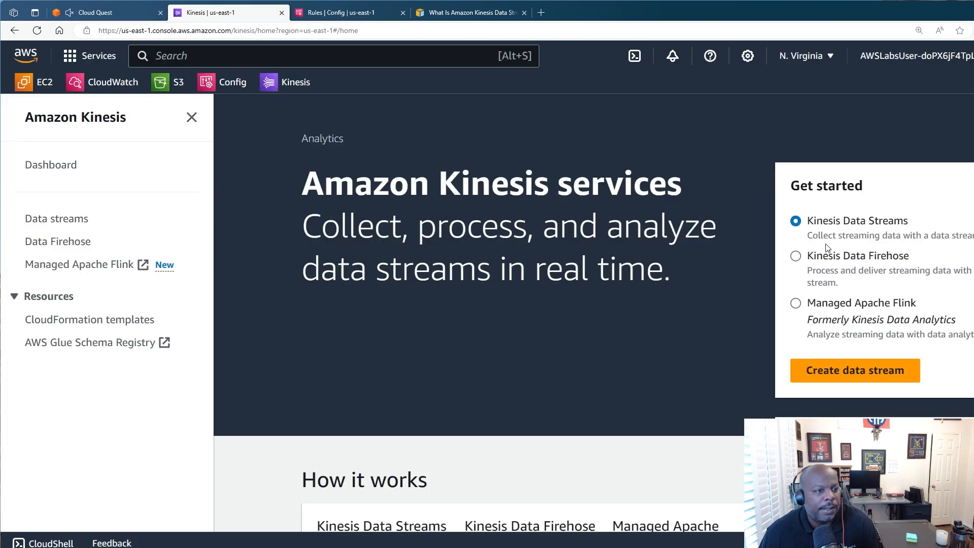
left_click(794, 256)
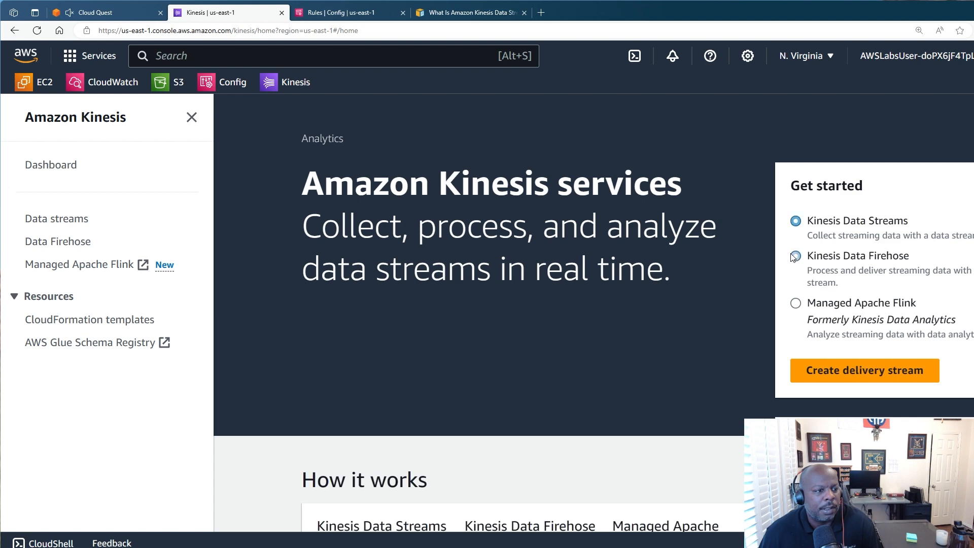
left_click(856, 371)
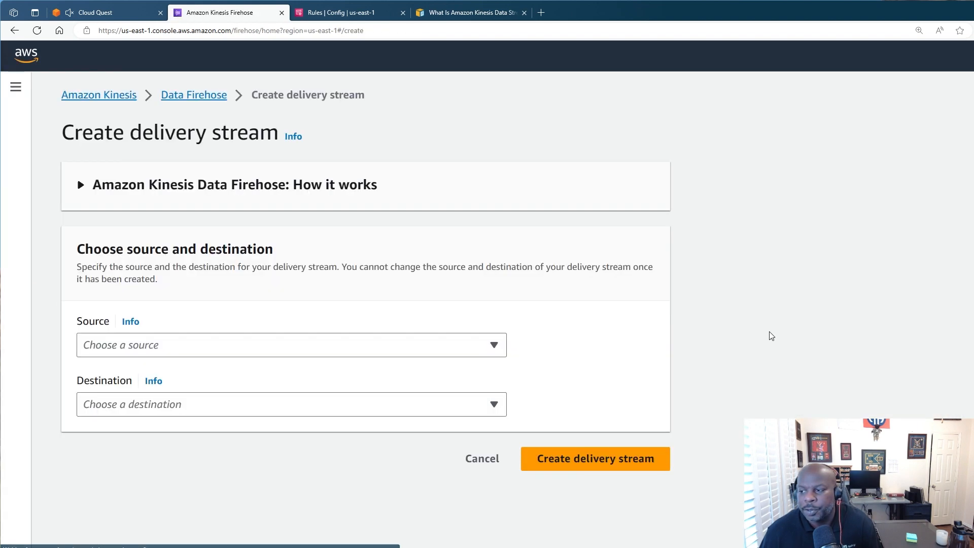
Advance the Cloud Quest lab instructions to step 4, and set the delivery stream's source to Direct PUT in the AWS console.
left_click(125, 11)
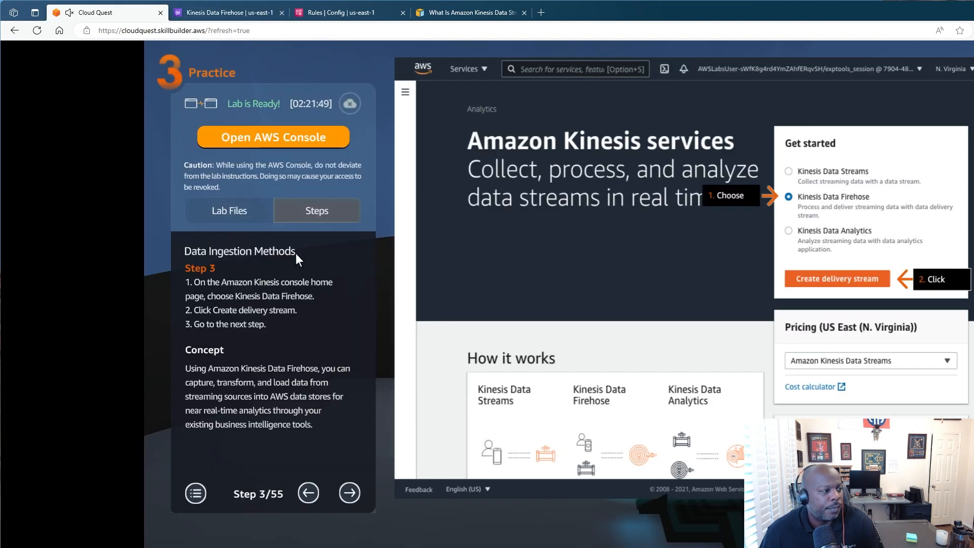
left_click(350, 492)
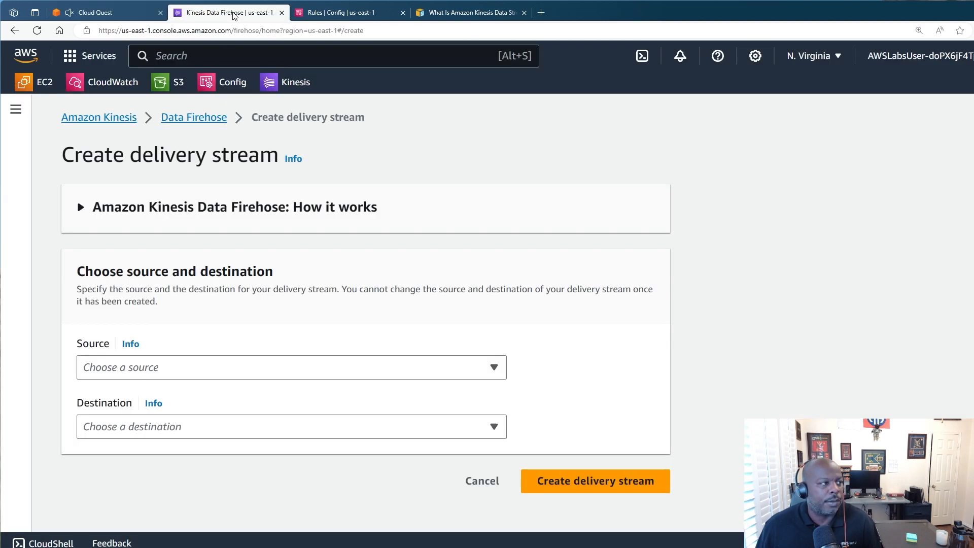
left_click(233, 14)
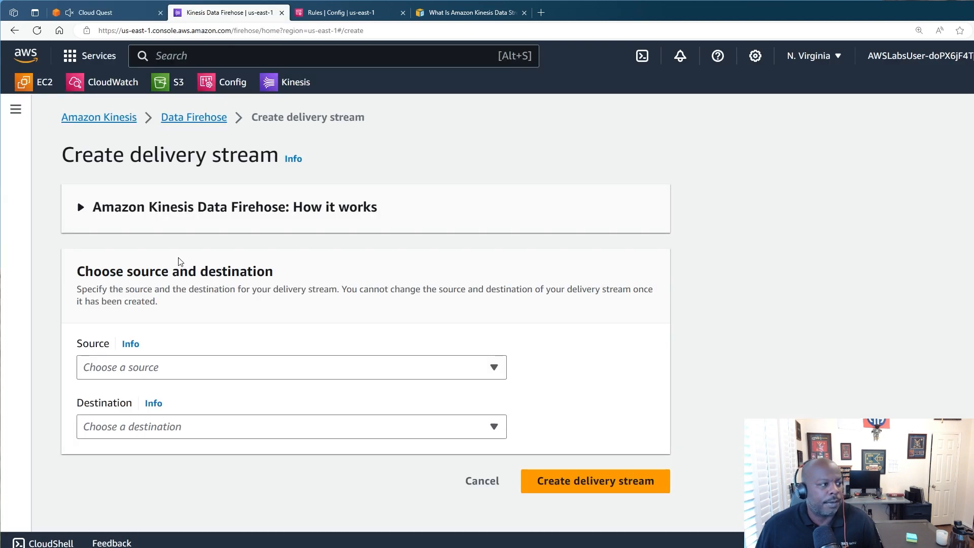
left_click(163, 366)
left_click(167, 327)
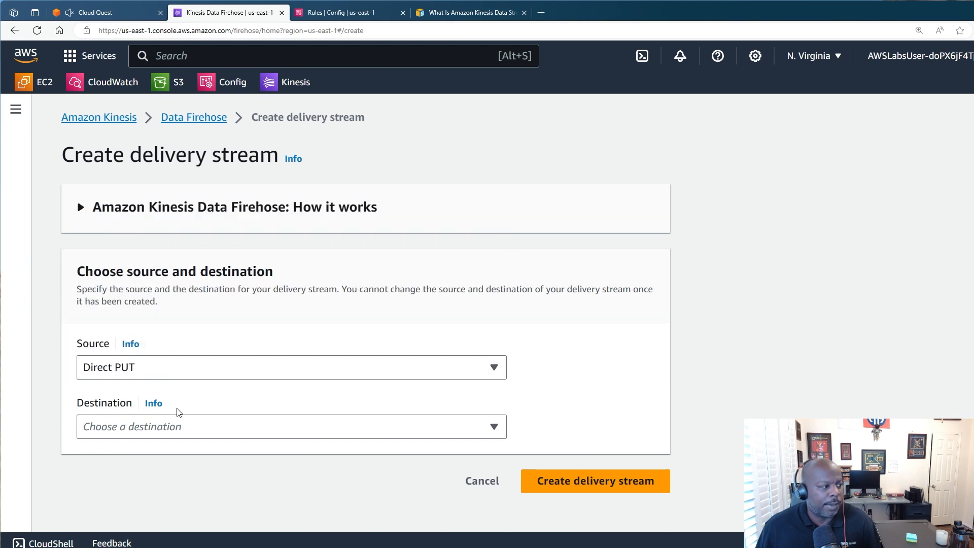
Check the destination named in the lab instructions, and set the delivery stream's destination to Amazon S3.
left_click(161, 429)
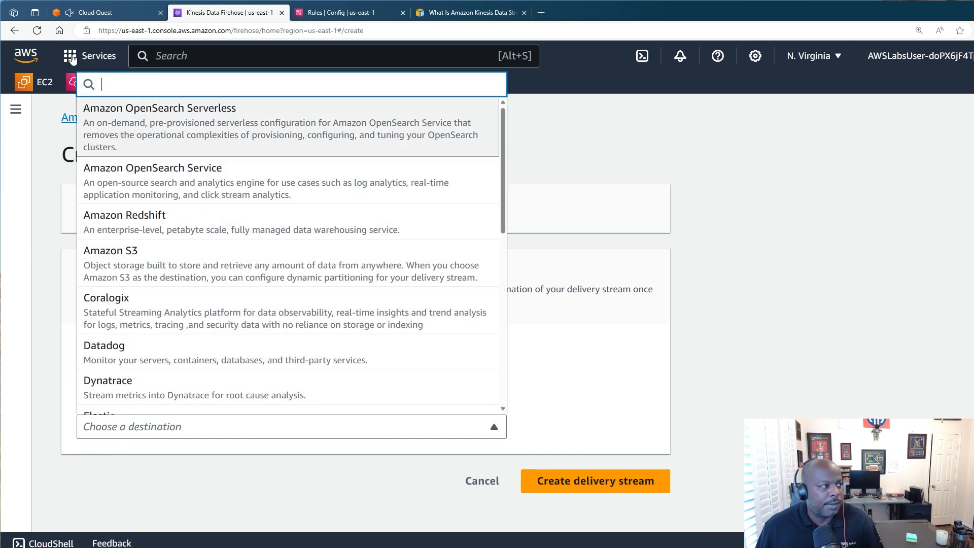
left_click(96, 13)
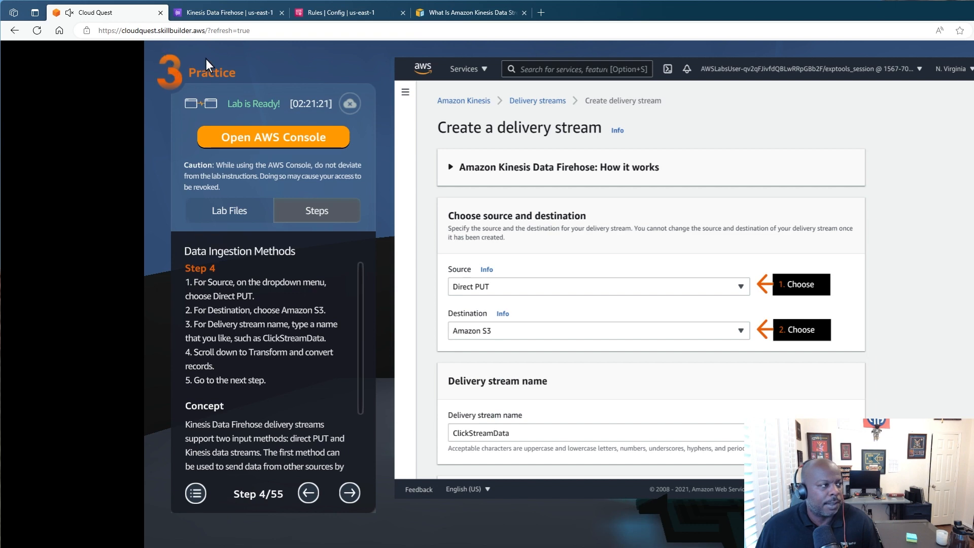
left_click(223, 13)
left_click(150, 435)
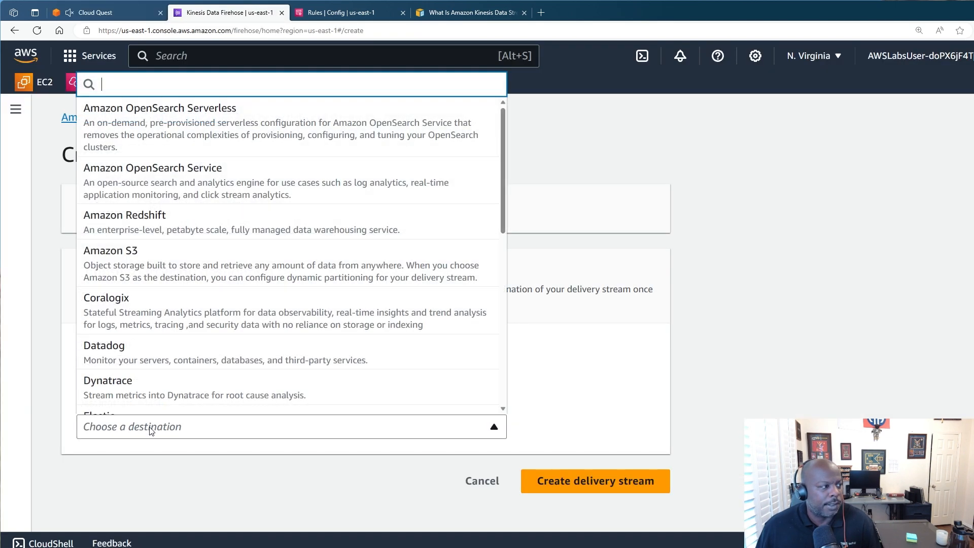
left_click(156, 259)
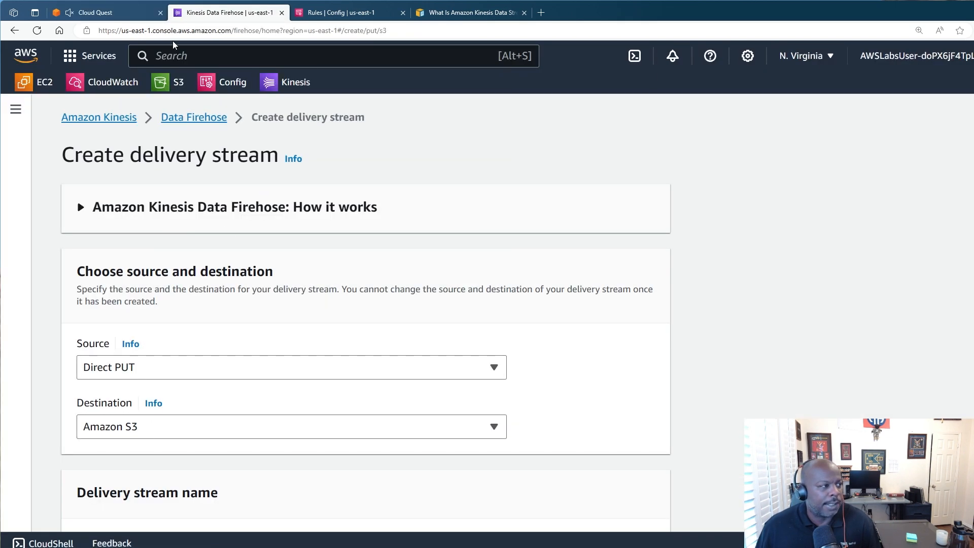
Check the suggested name in the lab instructions and name the delivery stream ClickStreamData.
scroll(431, 213, "down", 5)
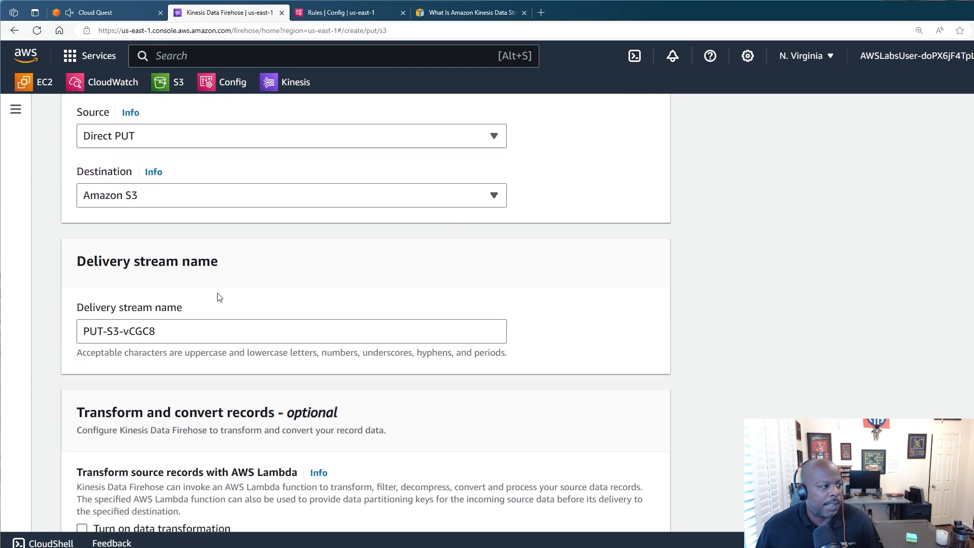
left_click(153, 14)
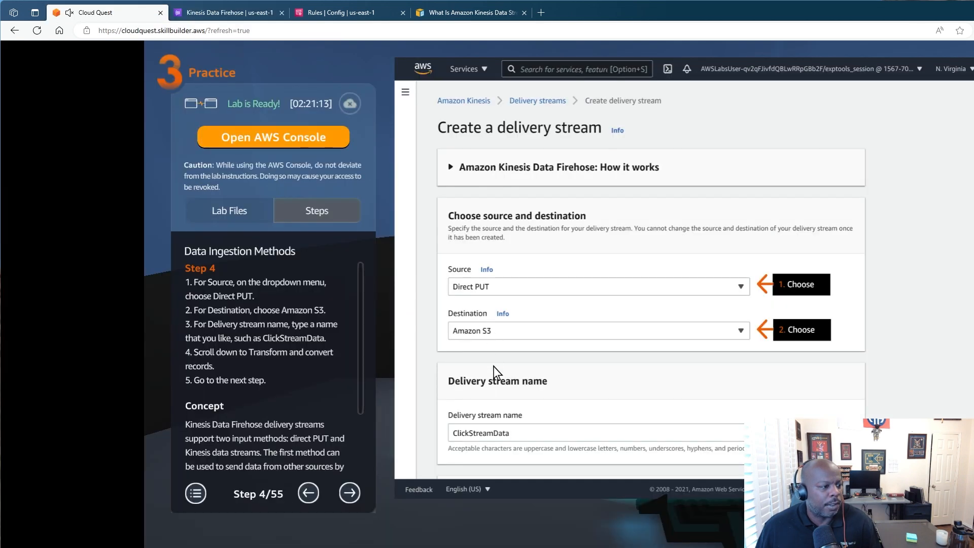
left_click(225, 12)
triple_click(193, 327)
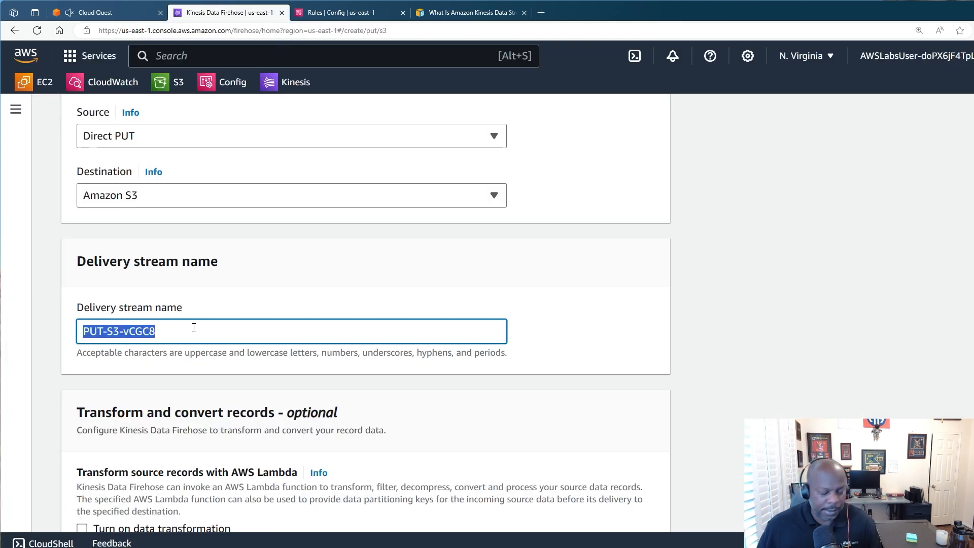
key("BackSpace")
type("Cl")
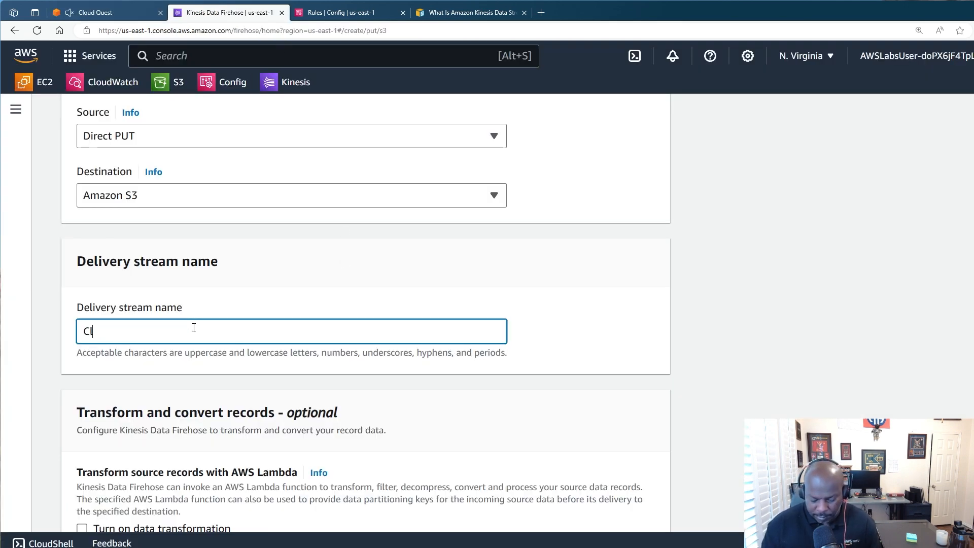
type("ickS")
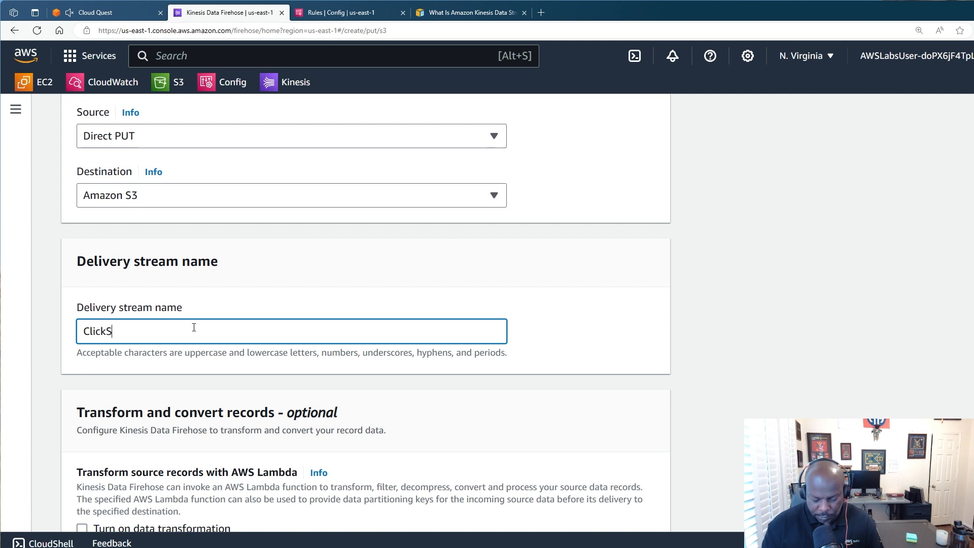
type("treamData")
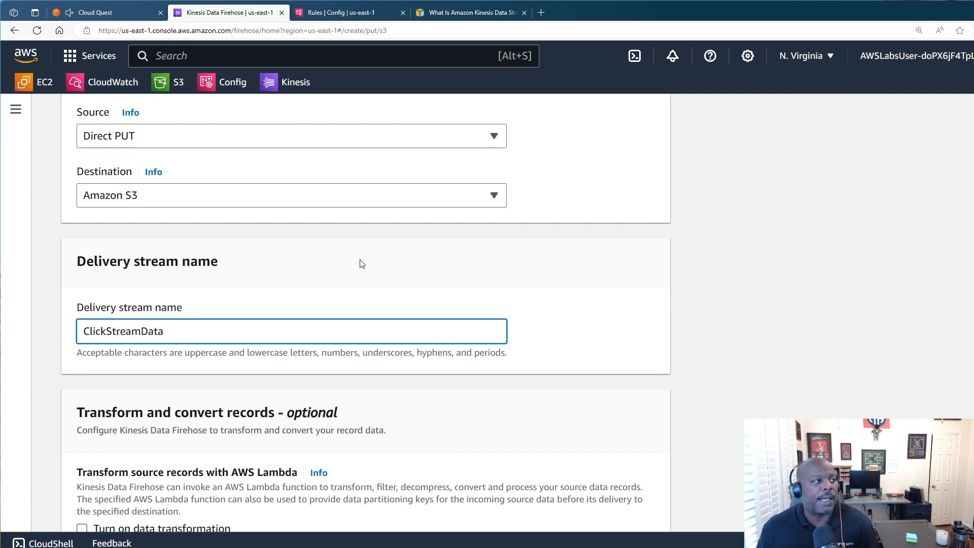
Advance the Cloud Quest lab instructions to step 5 and return to the delivery stream form in the AWS console.
left_click(108, 12)
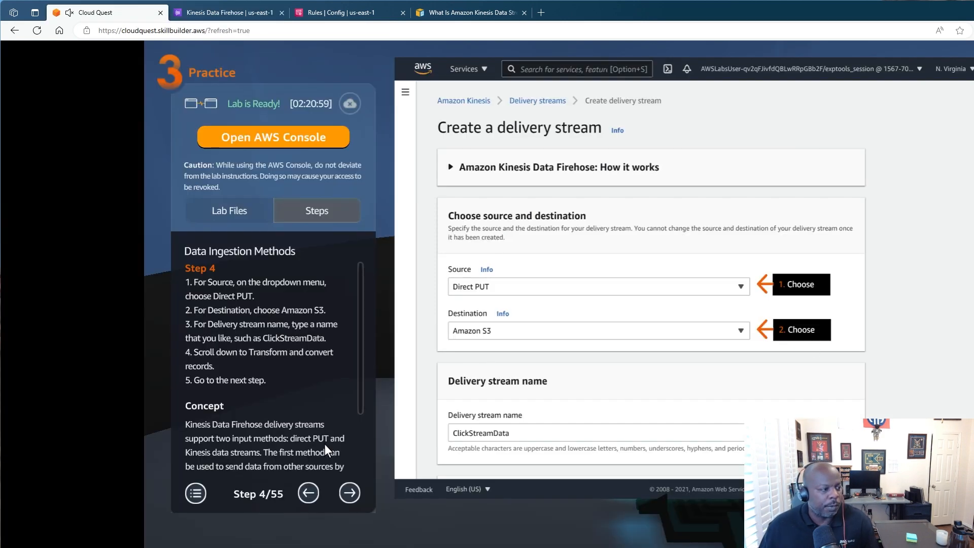
left_click(344, 491)
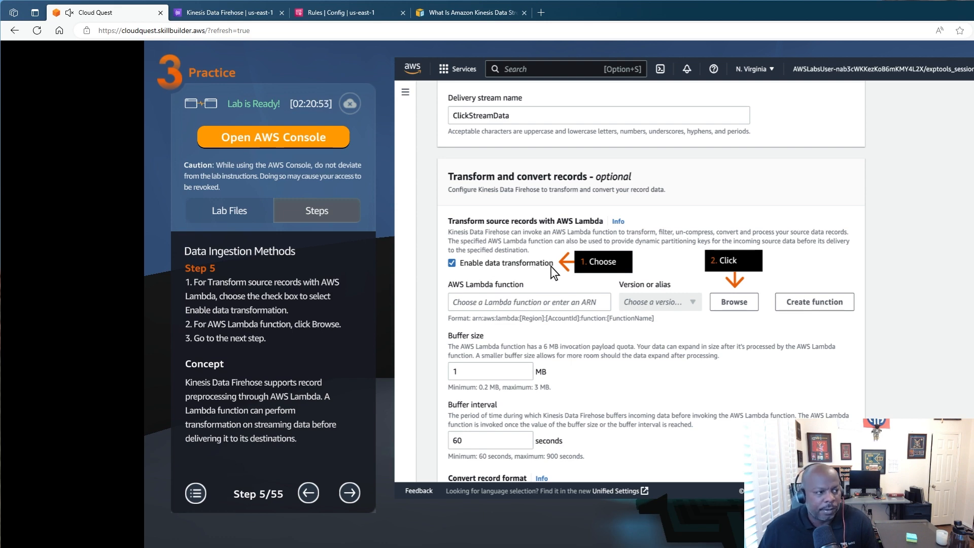
left_click(256, 13)
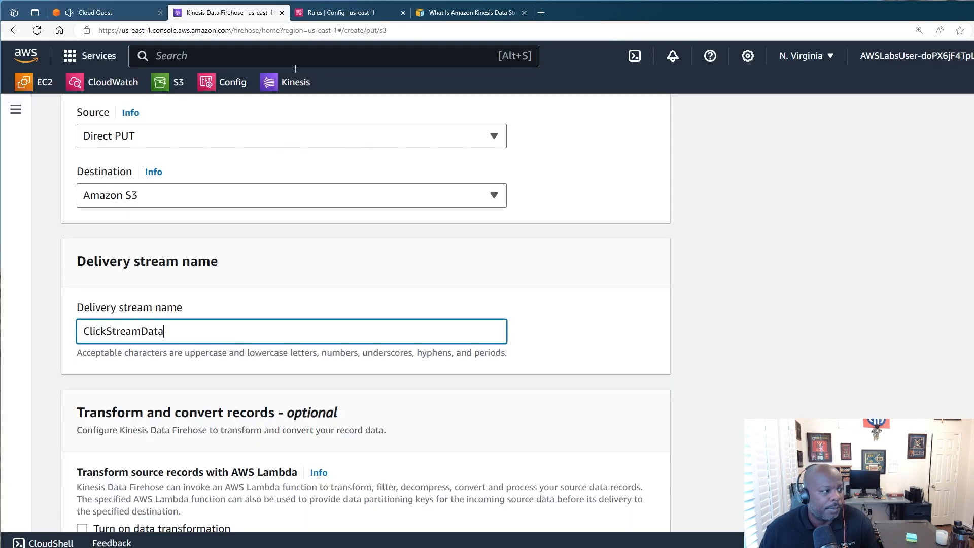
Find the option for transforming source records with AWS Lambda, checking it against the lab instructions, and turn on data transformation.
scroll(304, 303, "down", 5)
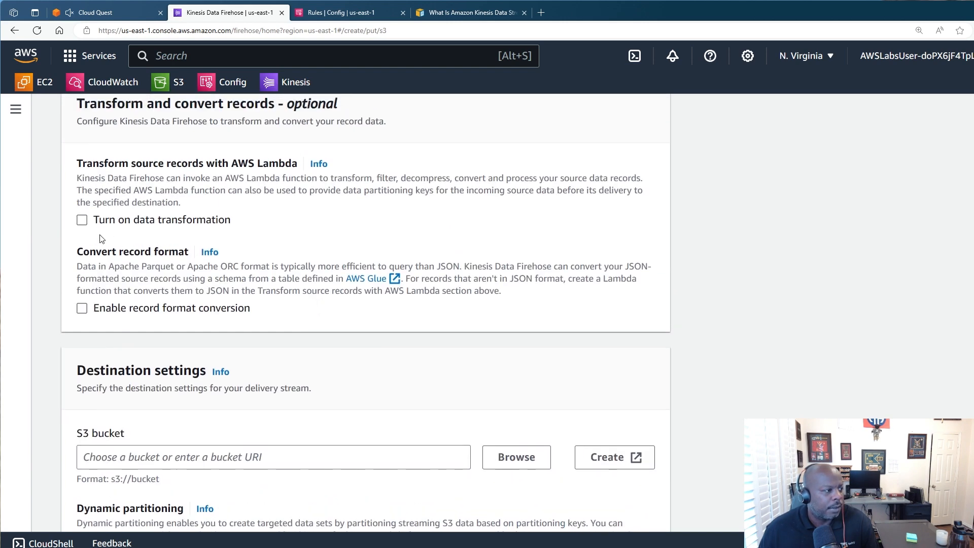
scroll(121, 225, "down", 2)
scroll(122, 226, "up", 3)
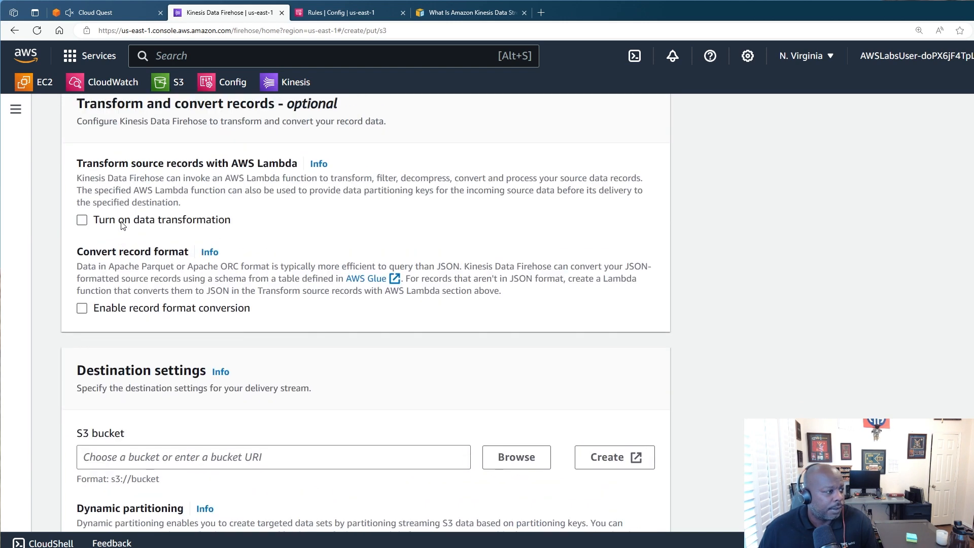
scroll(122, 226, "down", 7)
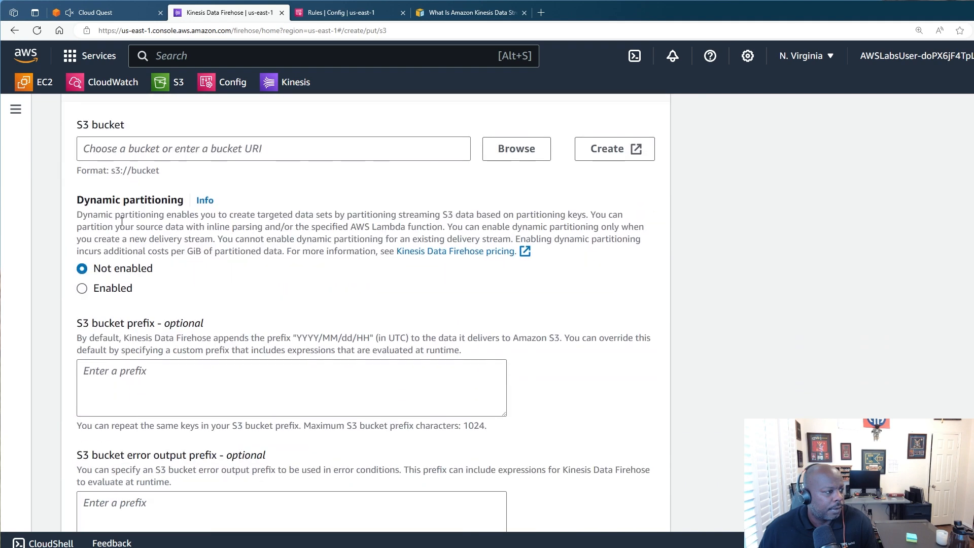
scroll(106, 252, "down", 4)
scroll(106, 252, "up", 7)
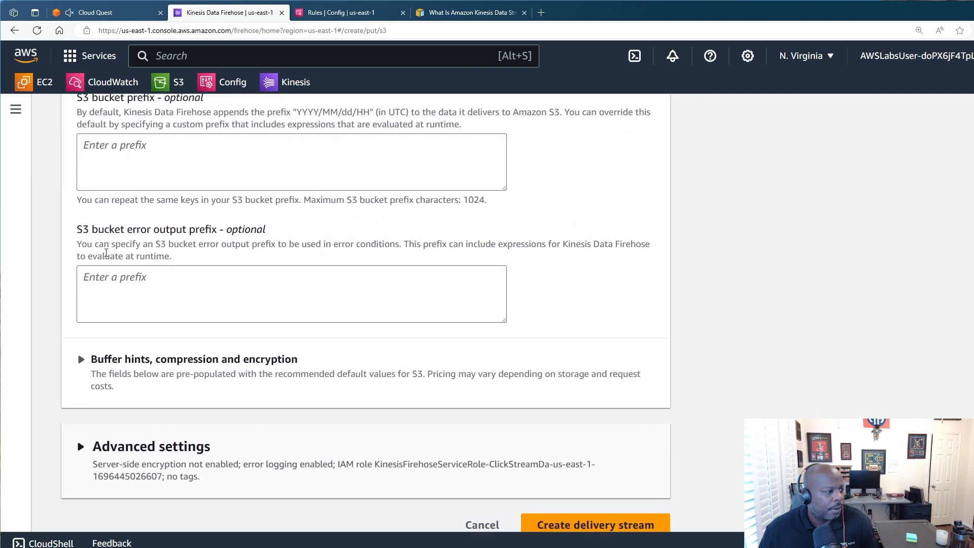
left_click(97, 13)
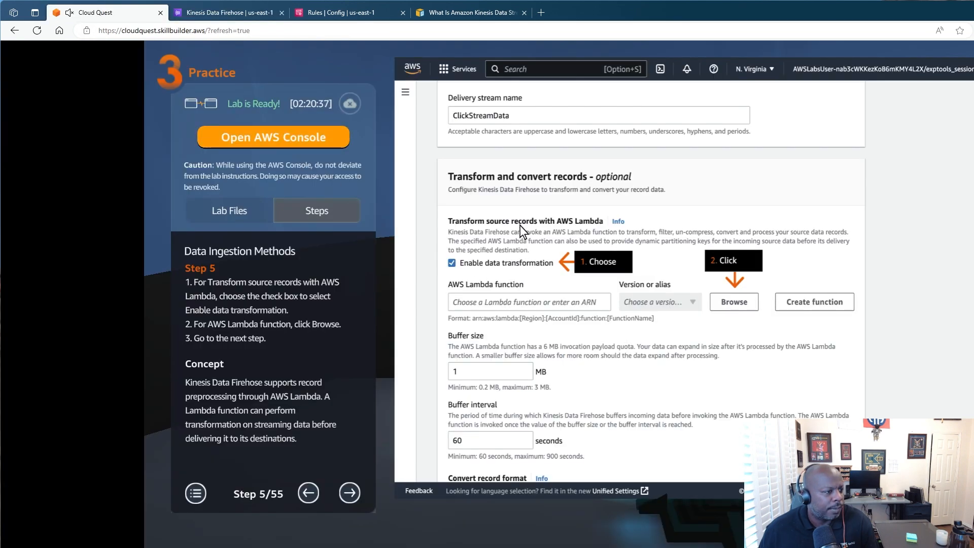
left_click(257, 13)
scroll(139, 188, "up", 8)
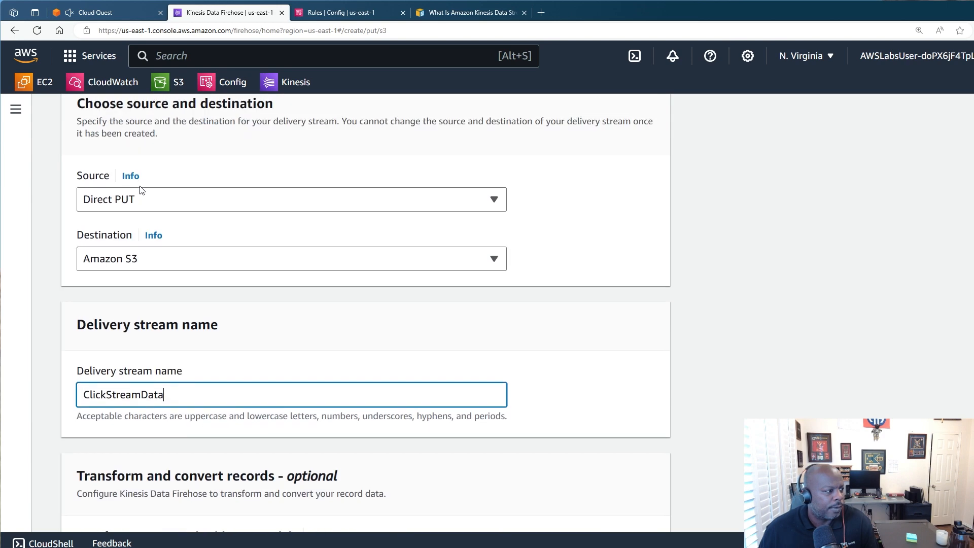
scroll(141, 189, "down", 3)
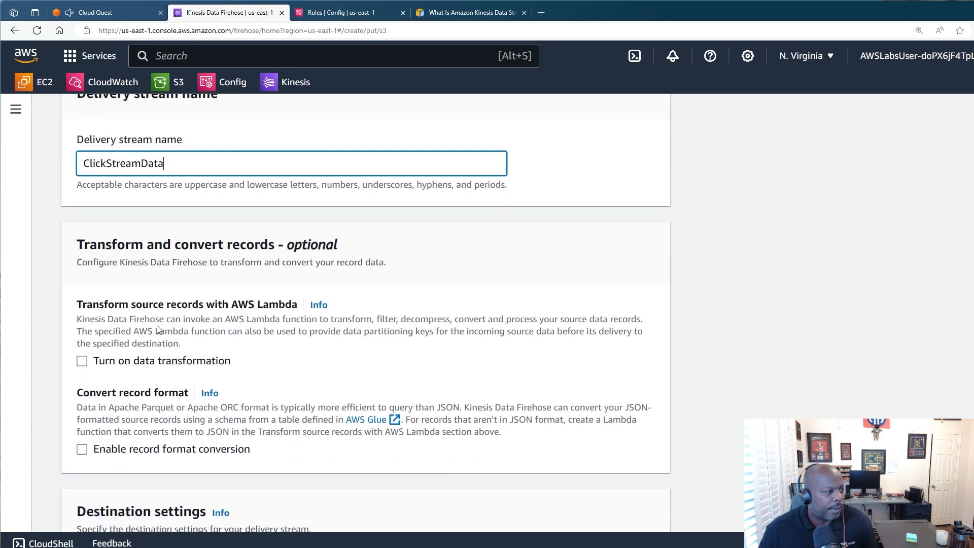
left_click(83, 361)
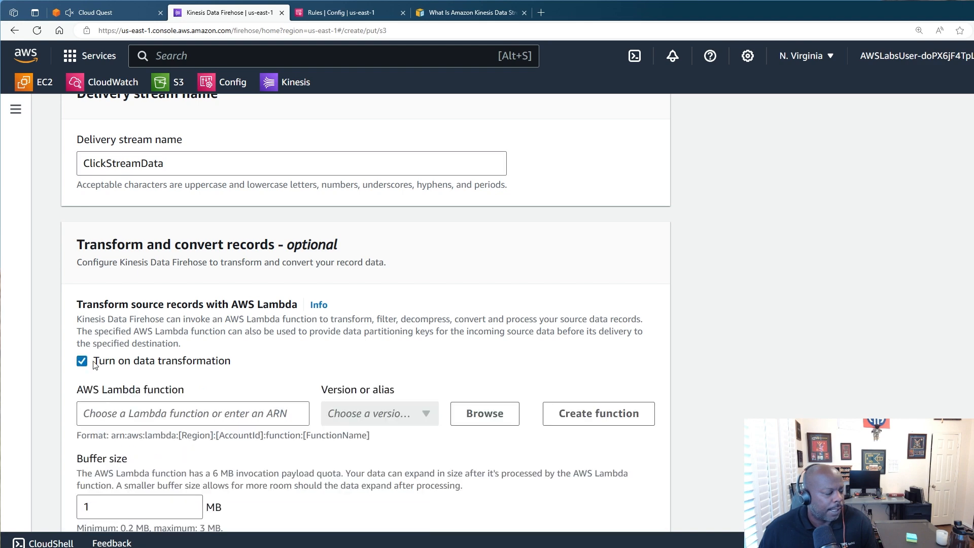
Compare the data transformation settings with the lab instructions, and advance the Cloud Quest lab instructions to step 6.
scroll(95, 364, "down", 6)
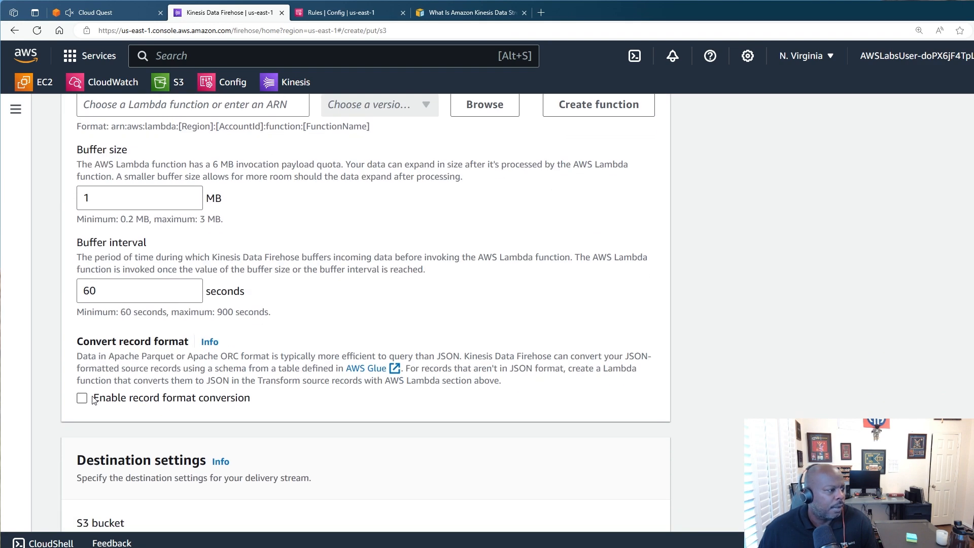
scroll(216, 352, "up", 1)
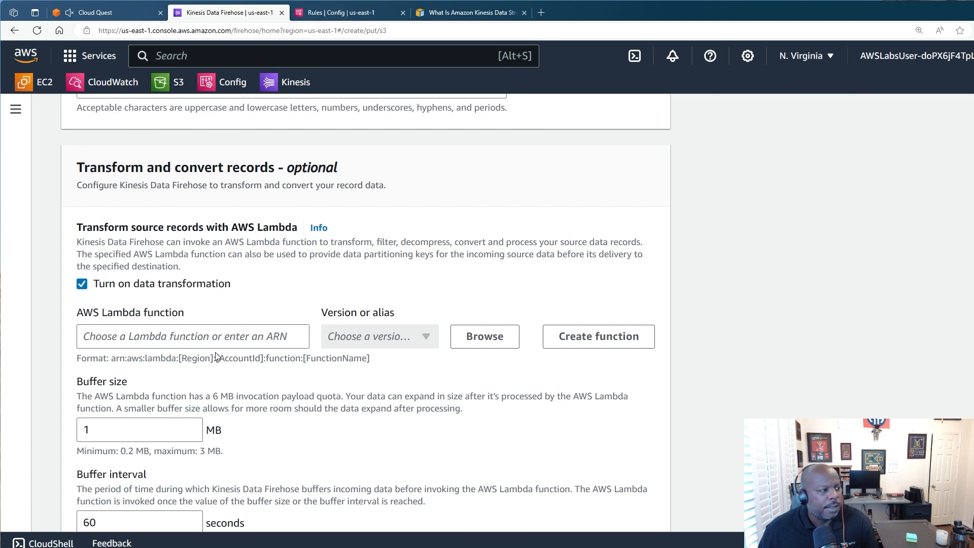
left_click(127, 10)
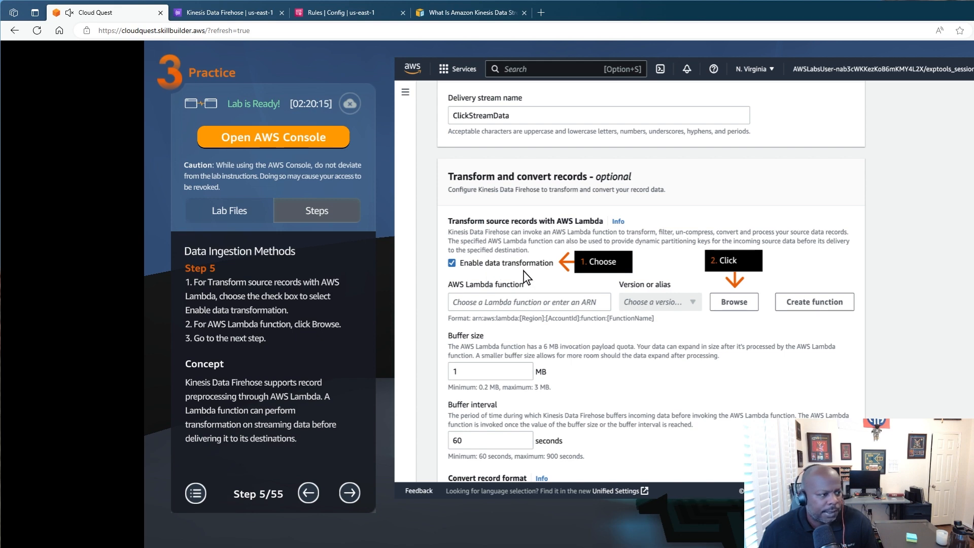
left_click(246, 12)
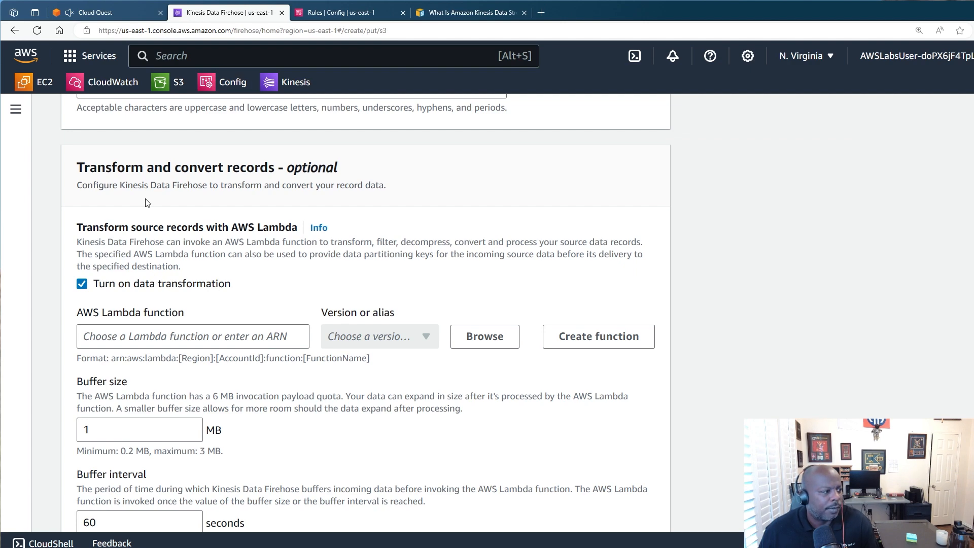
left_click(114, 19)
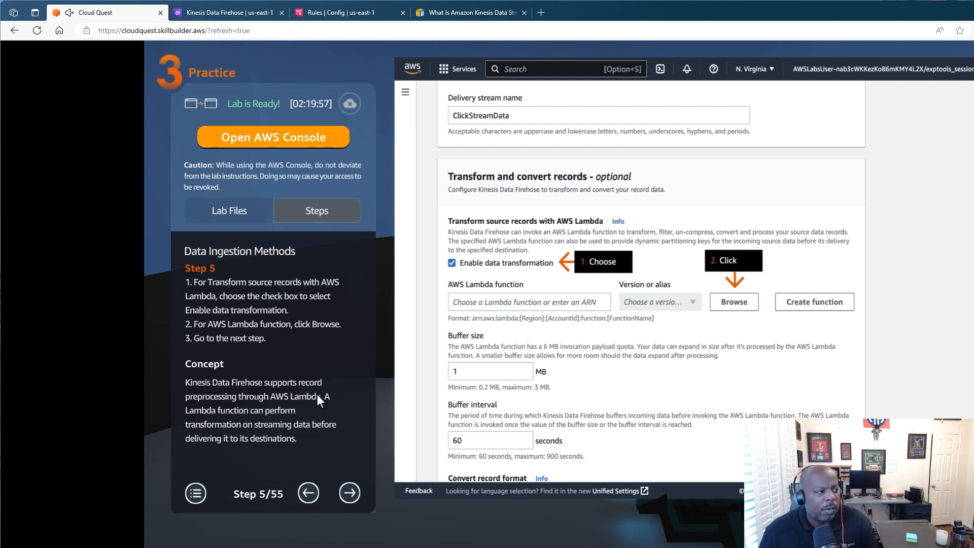
left_click(350, 492)
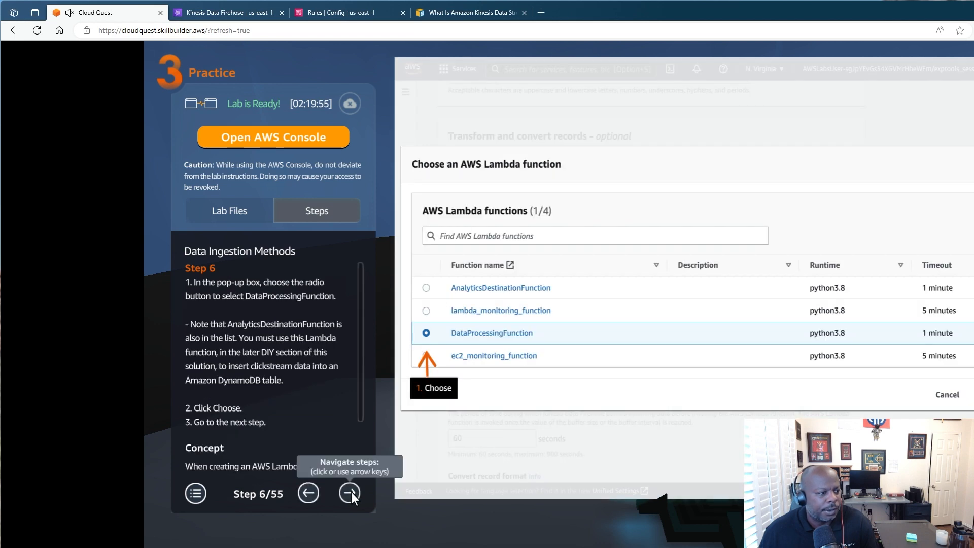
In the AWS console, choose DataProcessingFunction as the Lambda function for data transformation, and return to the Cloud Quest lab instructions.
left_click(237, 15)
left_click(488, 338)
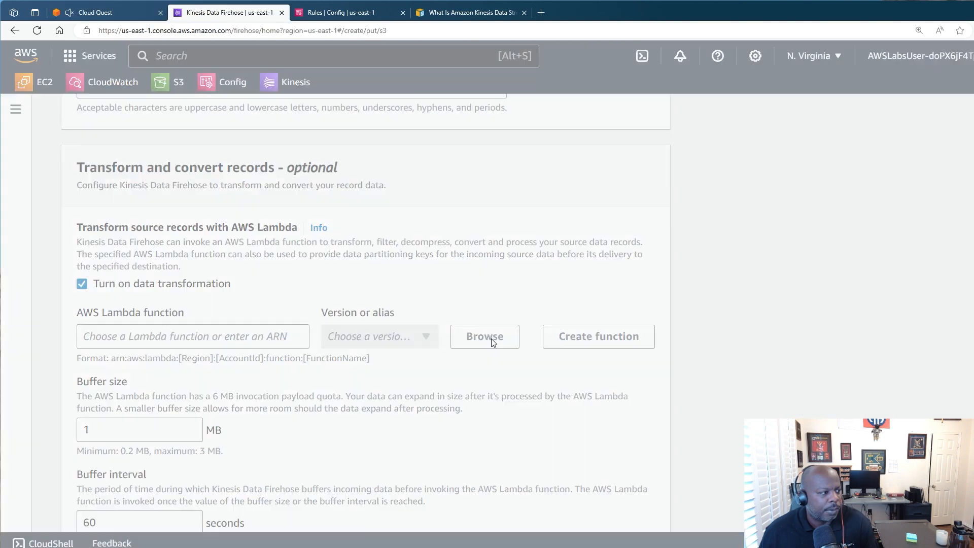
left_click(82, 340)
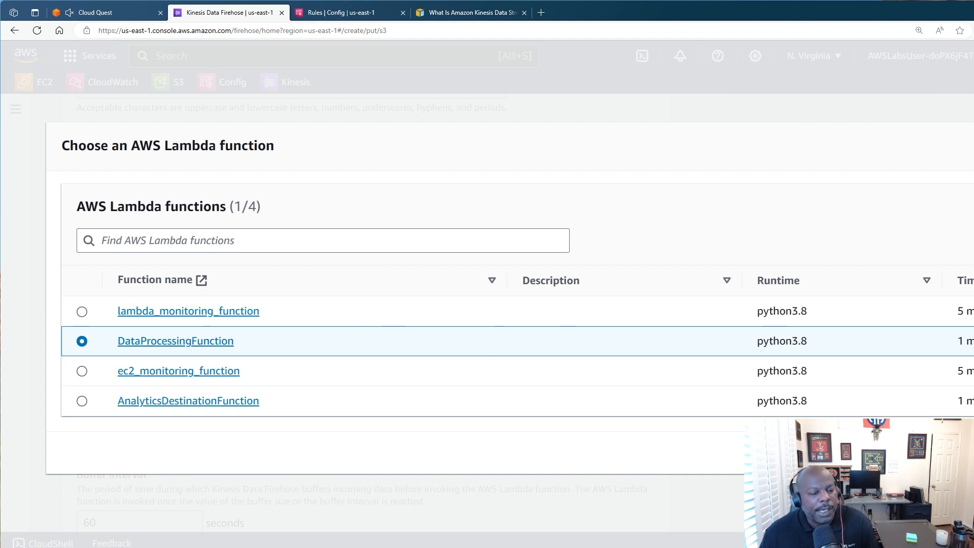
left_click(964, 452)
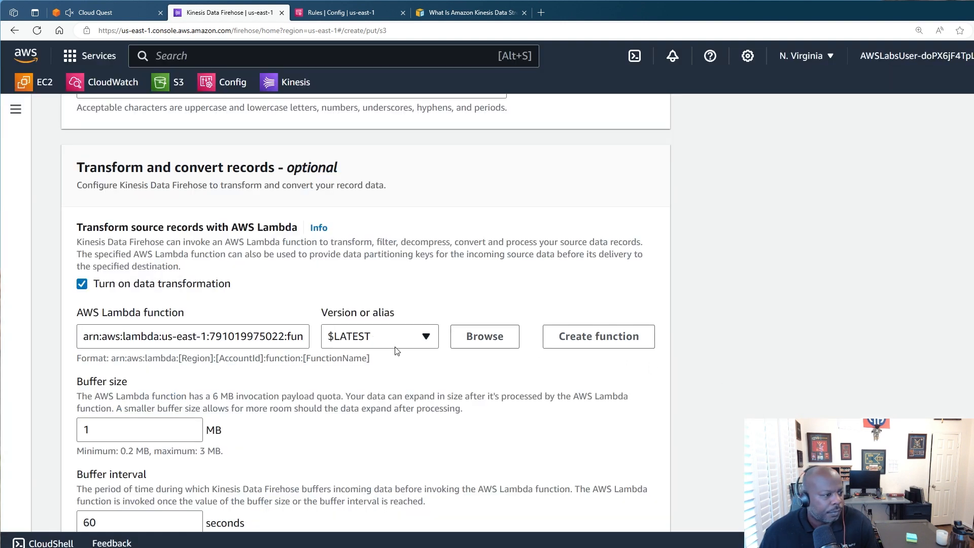
left_click(90, 17)
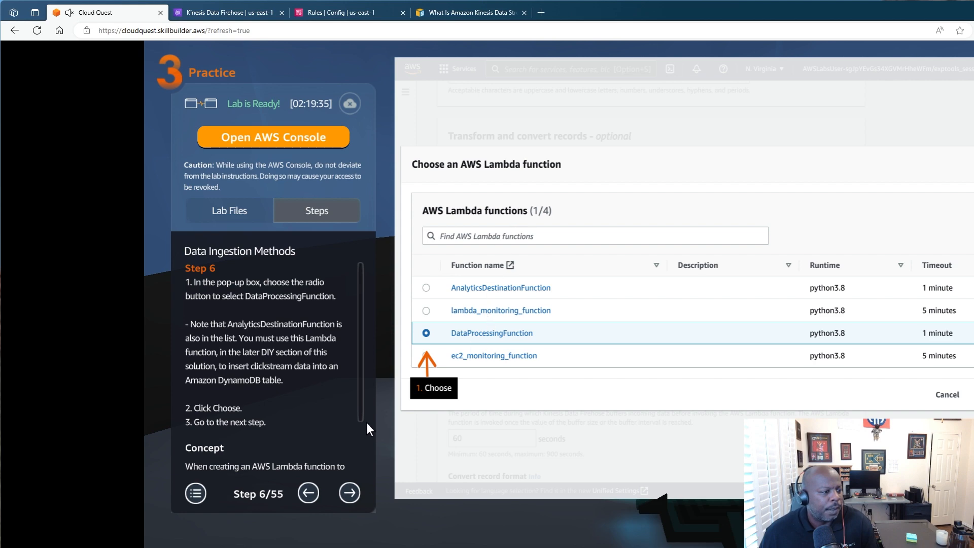
Advance the Cloud Quest lab instructions to step 8 and return to the delivery stream form in the AWS console.
left_click(352, 489)
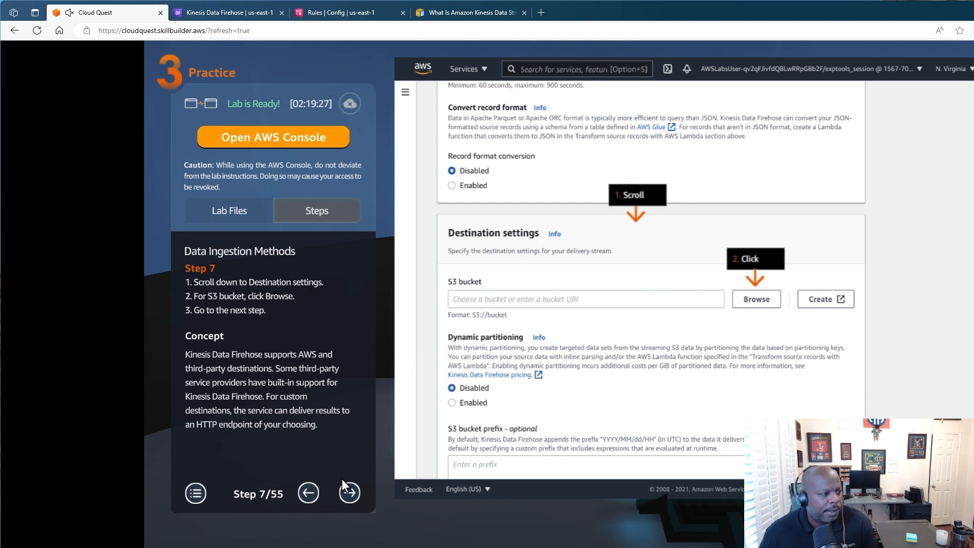
left_click(351, 493)
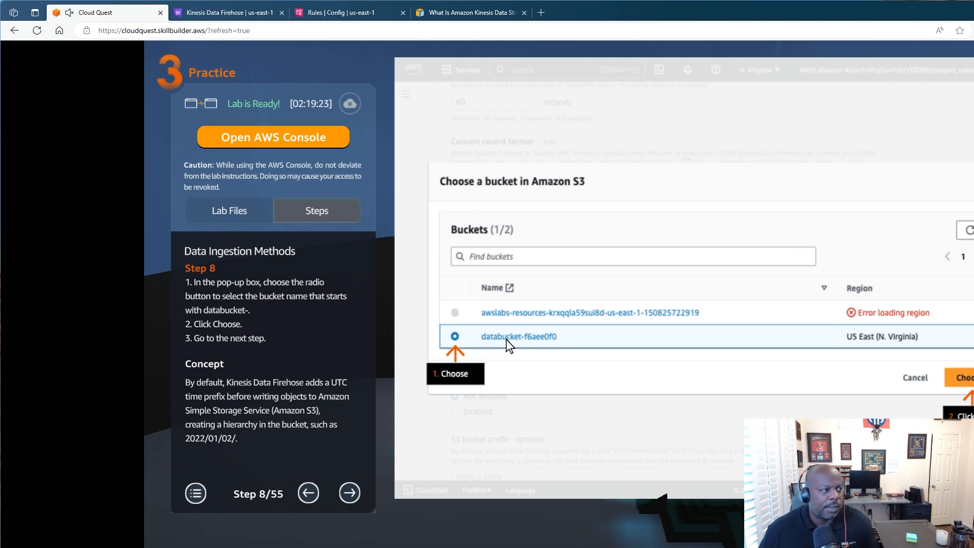
left_click(237, 14)
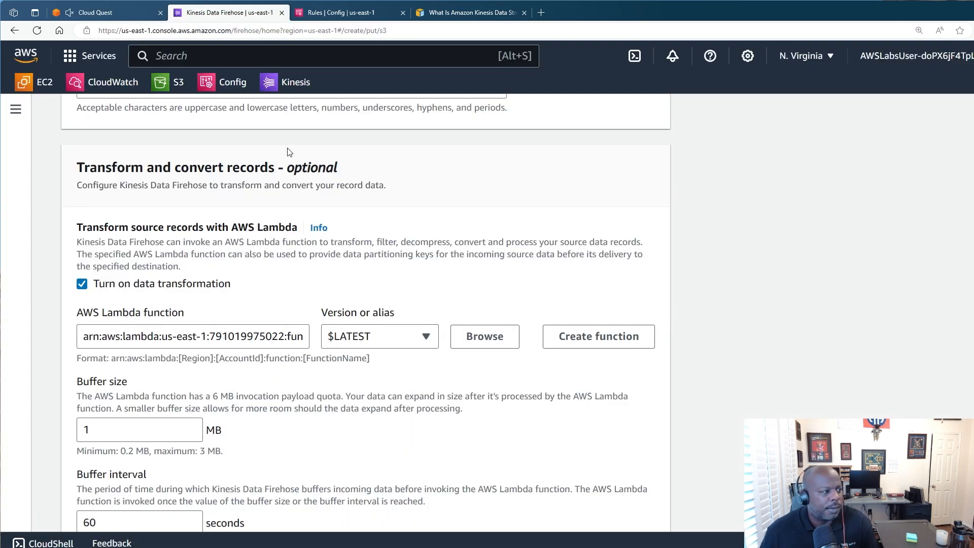
In the destination settings, choose databucket-b7f55c00 as the S3 bucket for the delivery stream.
scroll(293, 162, "down", 7)
scroll(296, 176, "down", 2)
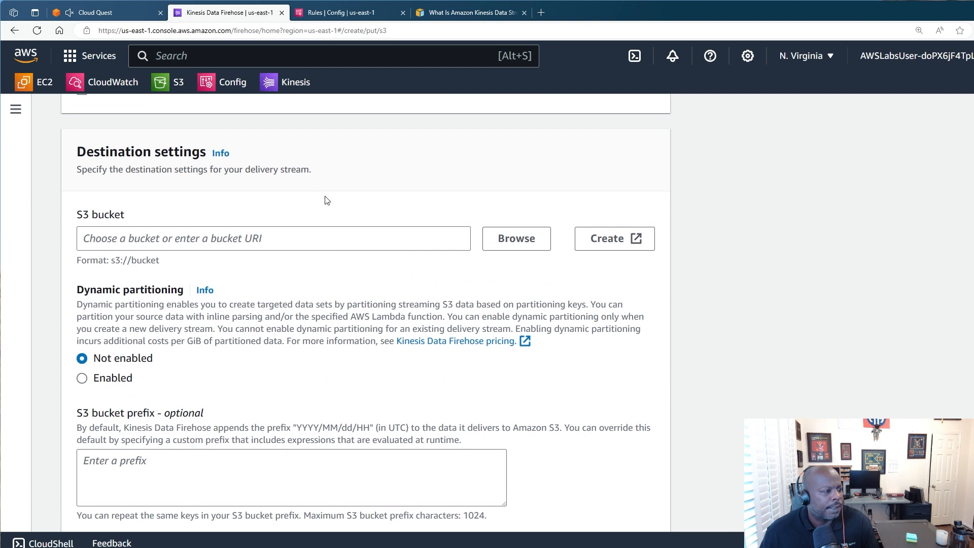
left_click(514, 246)
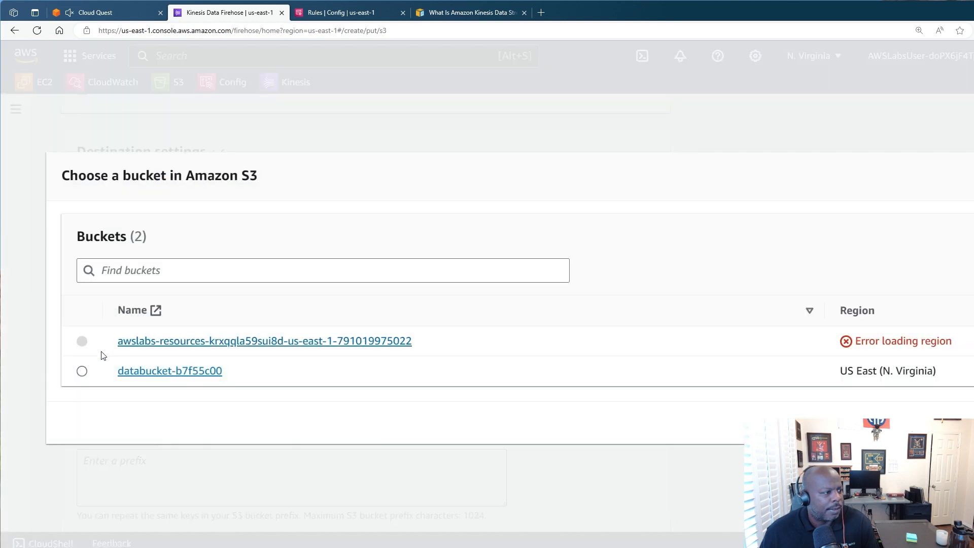
left_click(82, 373)
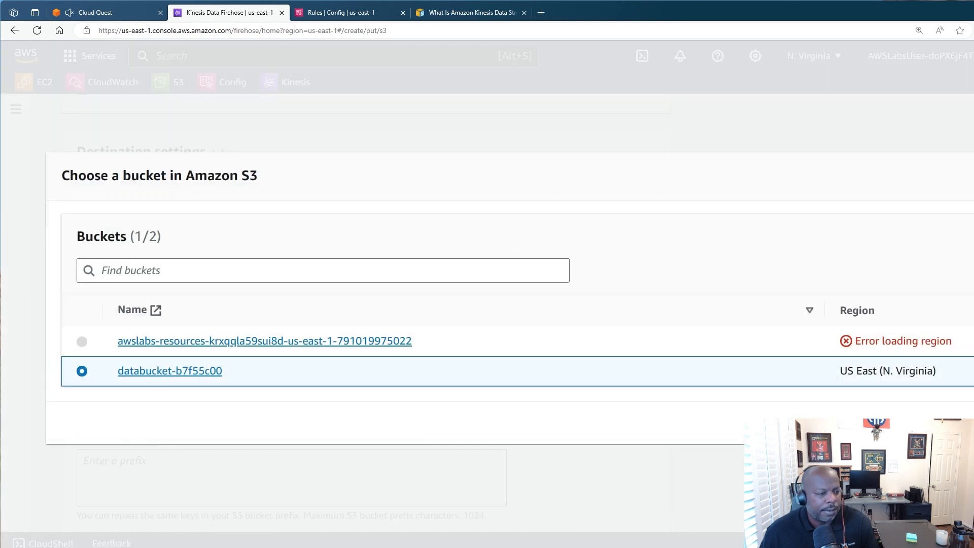
scroll(520, 256, "down", 2)
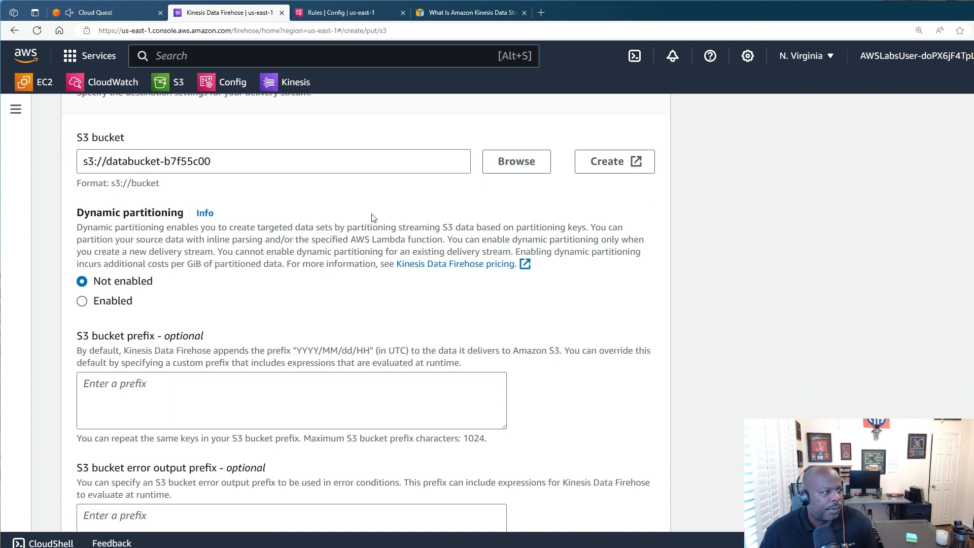
Advance the Cloud Quest lab instructions to step 9 and copy the S3 bucket prefix processed_data/ from them.
left_click(122, 15)
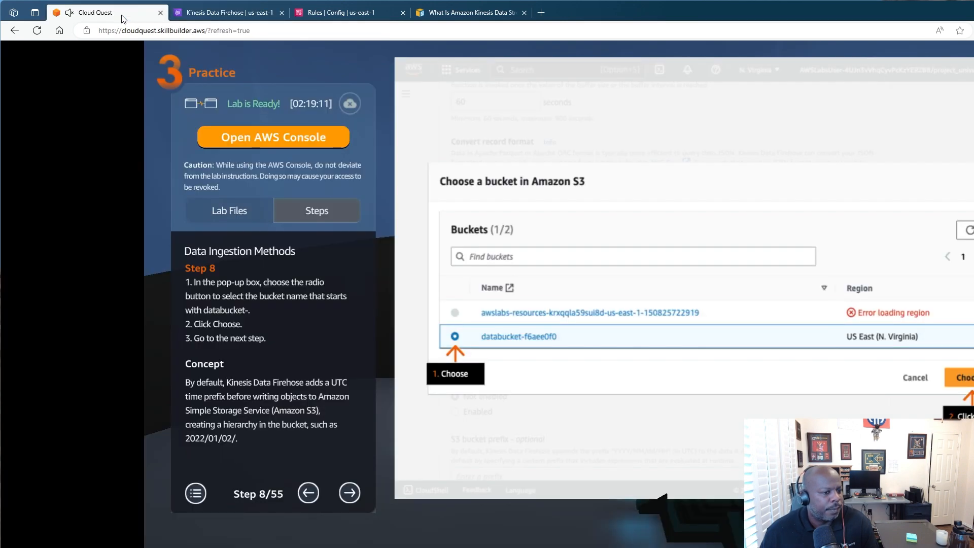
left_click(349, 492)
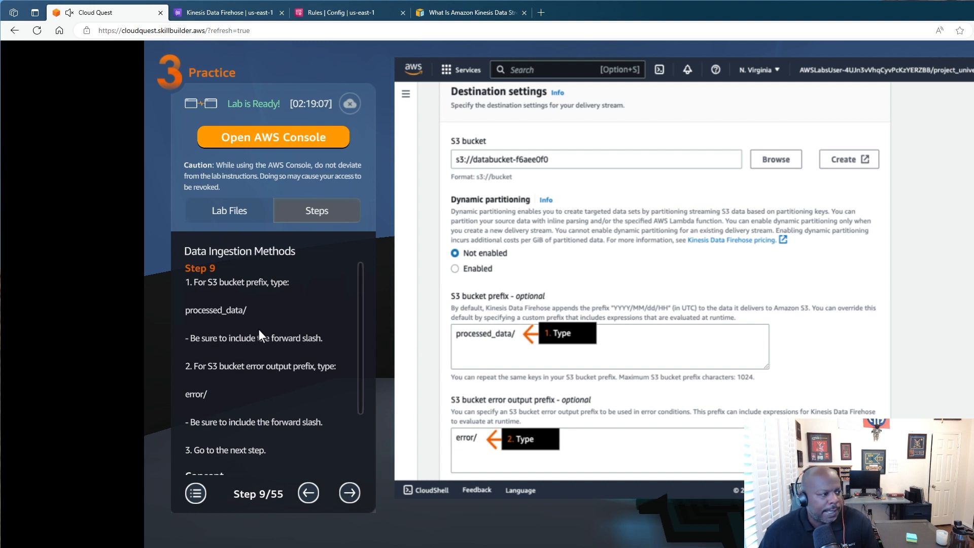
double_click(251, 310)
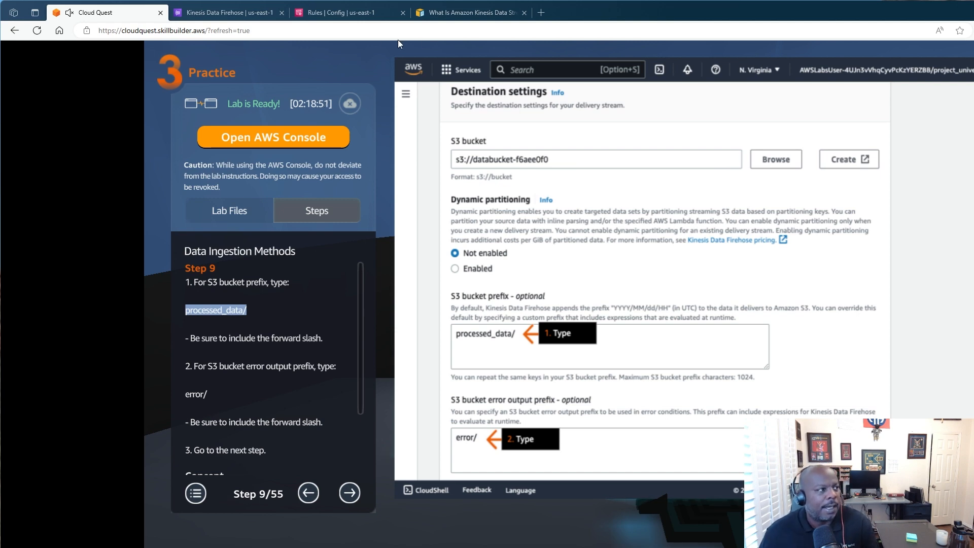
In the AWS console's delivery stream form, set the S3 bucket prefix to processed_data/, checking it against the lab instructions.
left_click(224, 13)
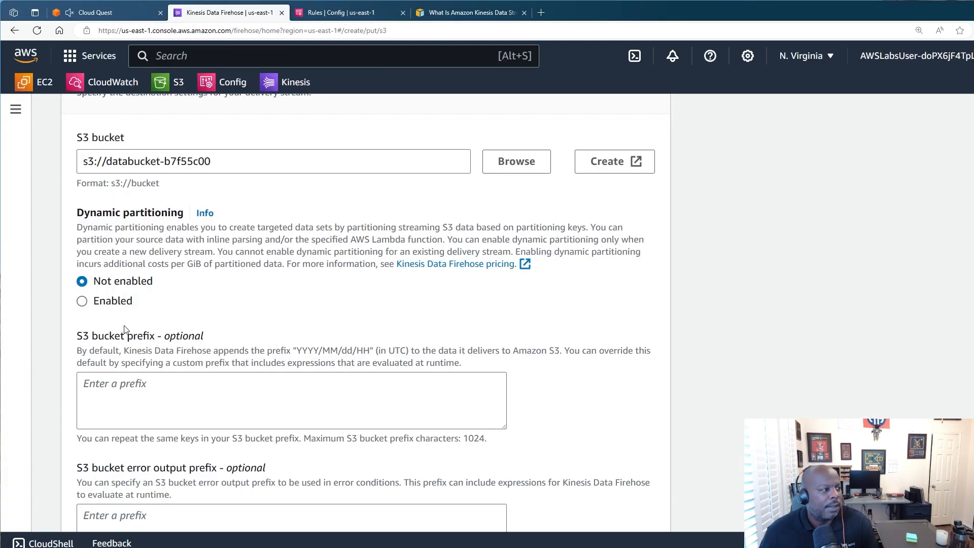
scroll(274, 307, "down", 4)
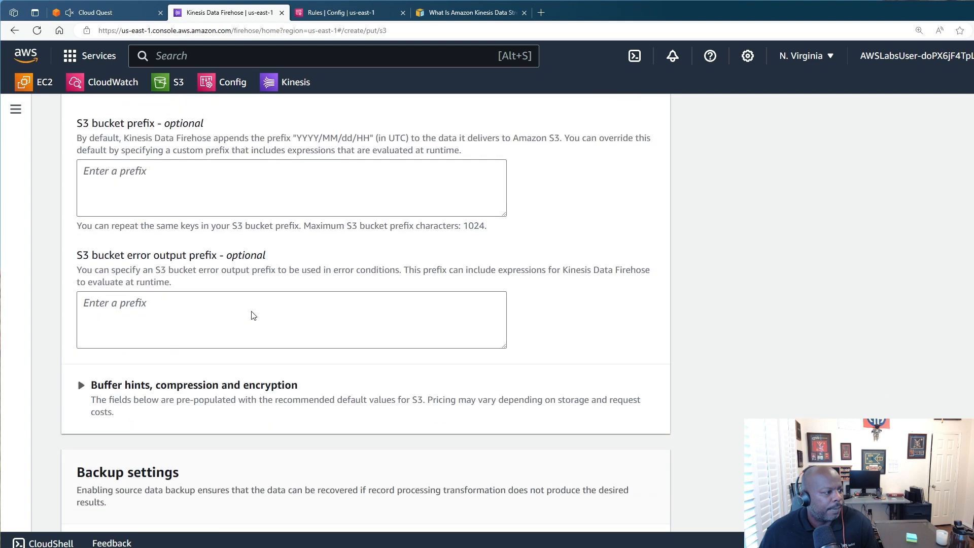
scroll(254, 315, "down", 2)
scroll(251, 313, "up", 3)
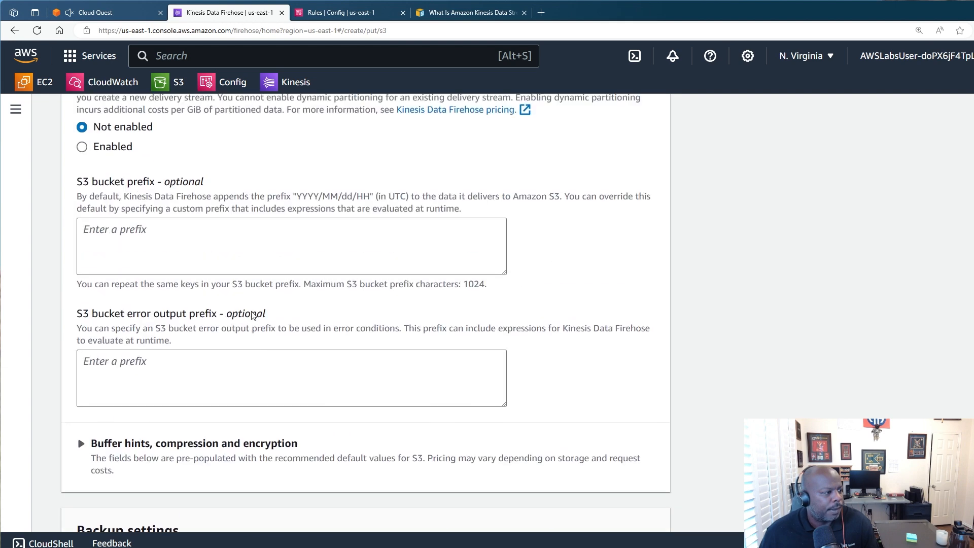
left_click(123, 15)
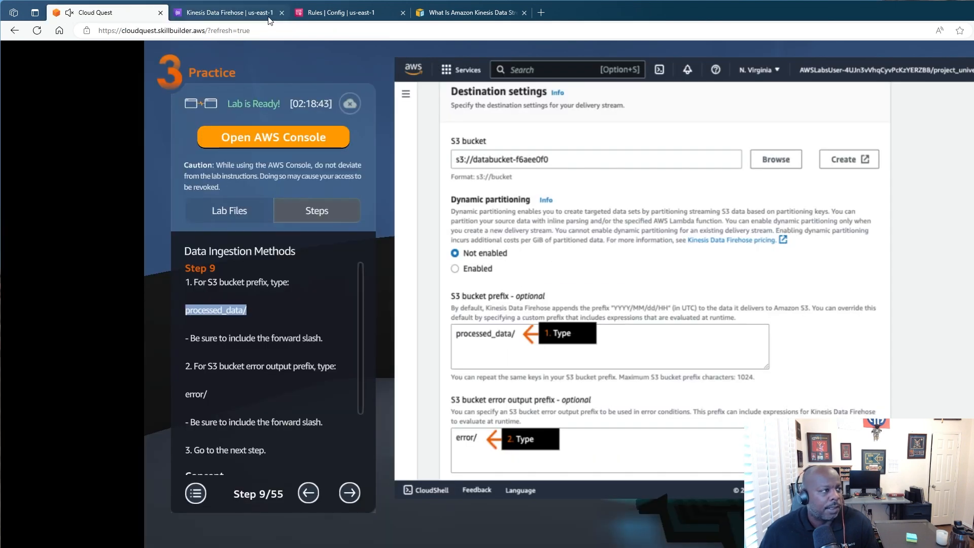
left_click(242, 19)
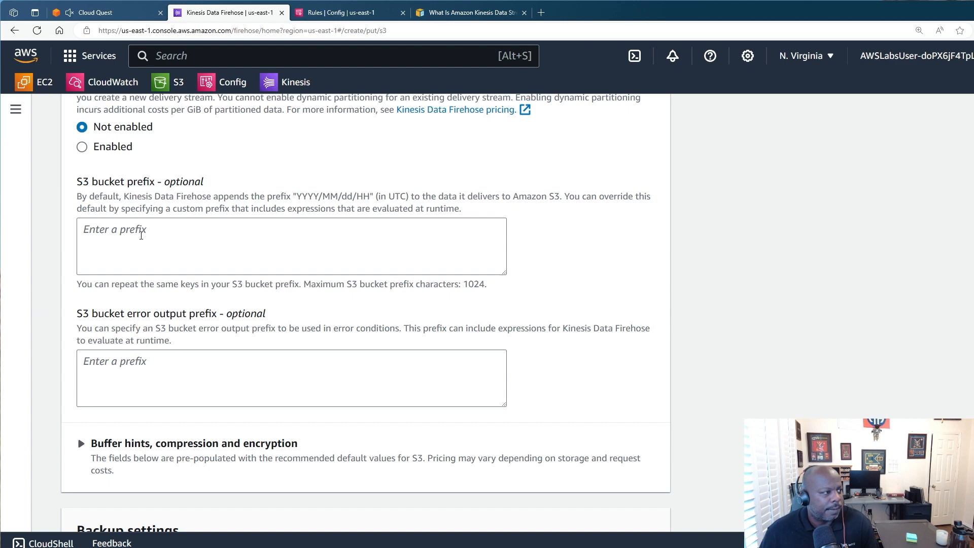
left_click(140, 234)
type("processed_data/")
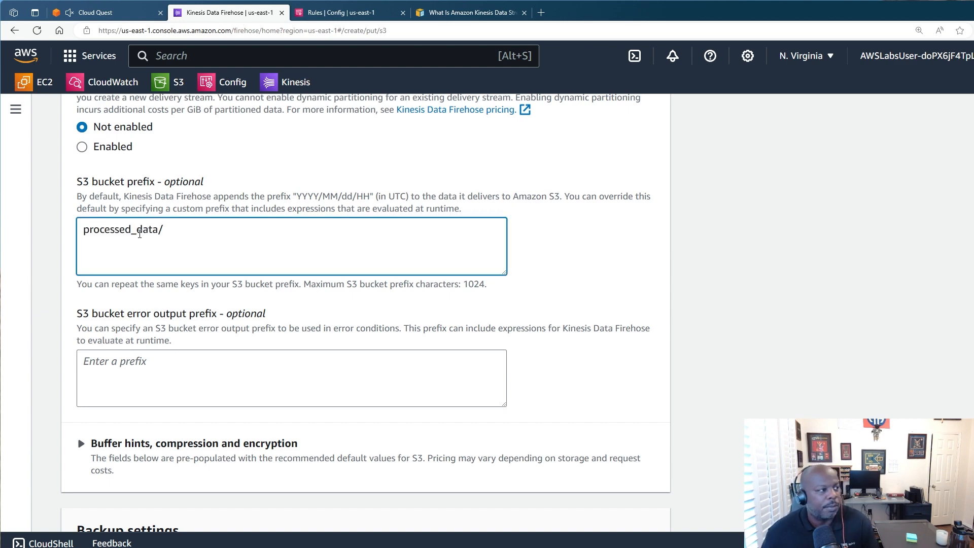
Check the error prefix in the lab instructions and set the S3 bucket error output prefix in the AWS console to error/.
left_click(108, 18)
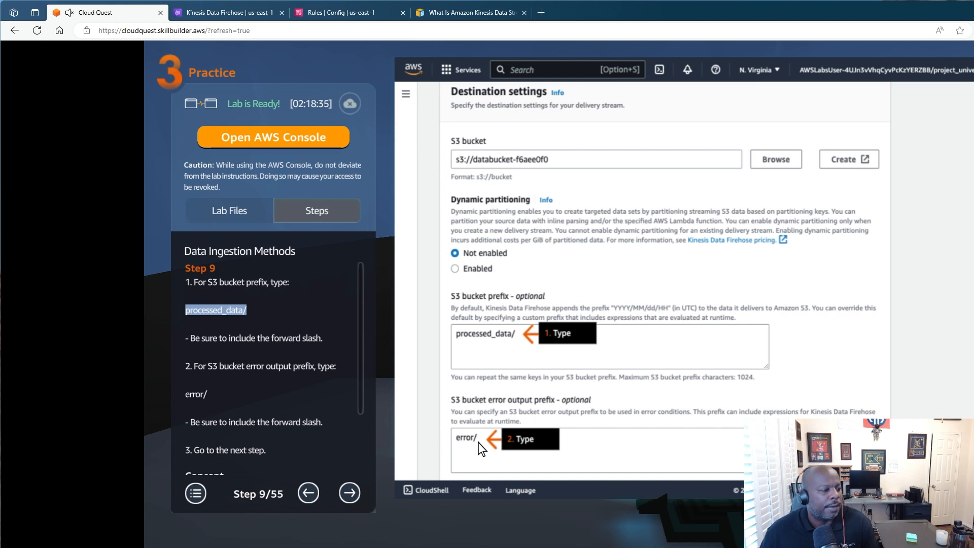
left_click(226, 13)
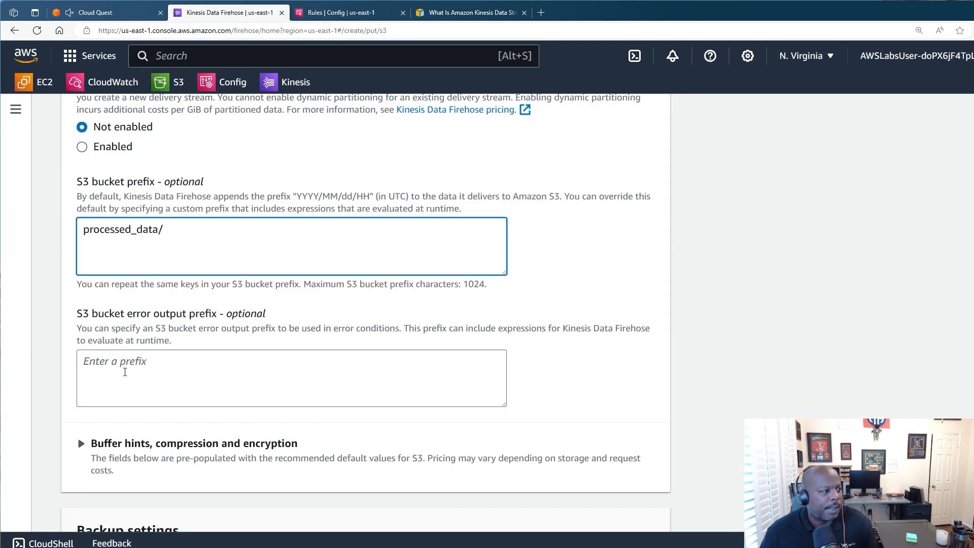
left_click(124, 371)
type("error")
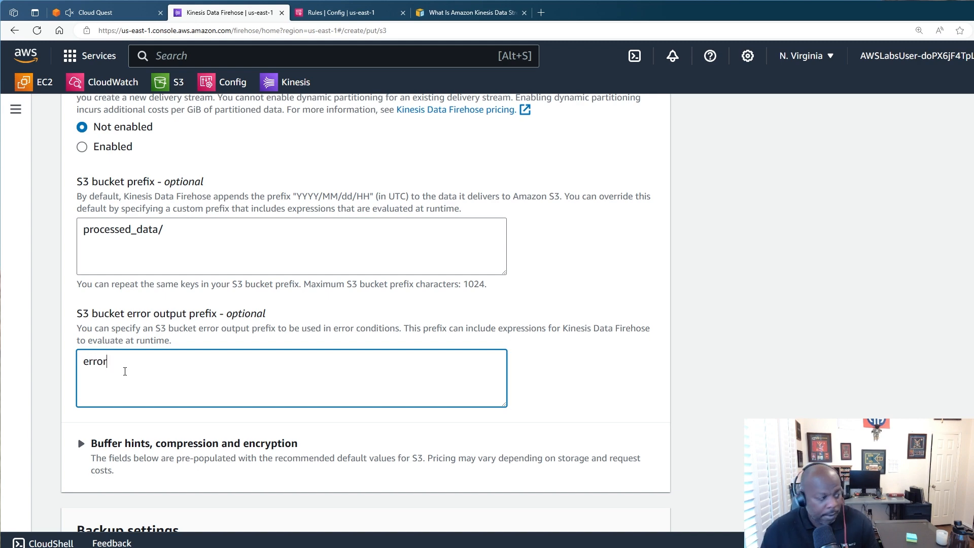
type("/")
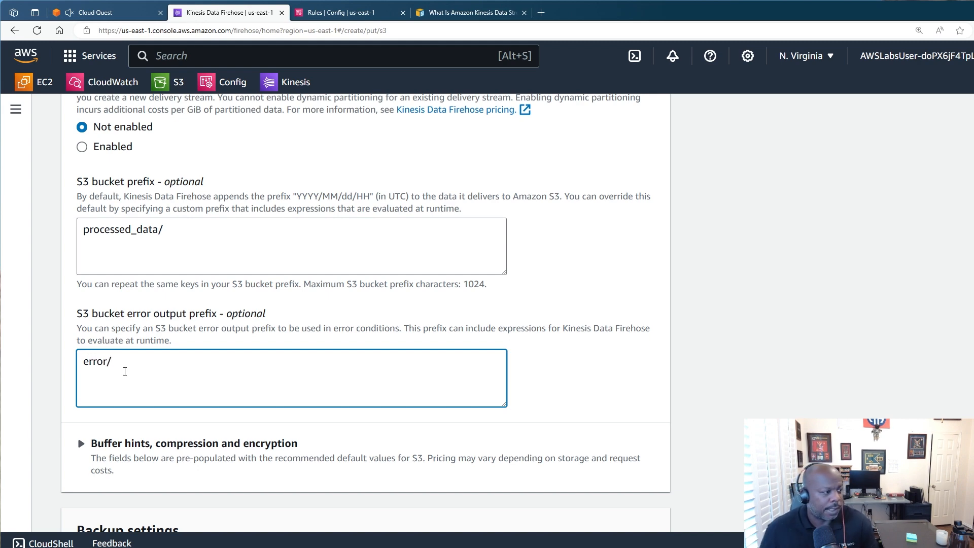
Advance the Cloud Quest lab instructions to step 10 and return to the delivery stream form in the AWS console.
left_click(127, 13)
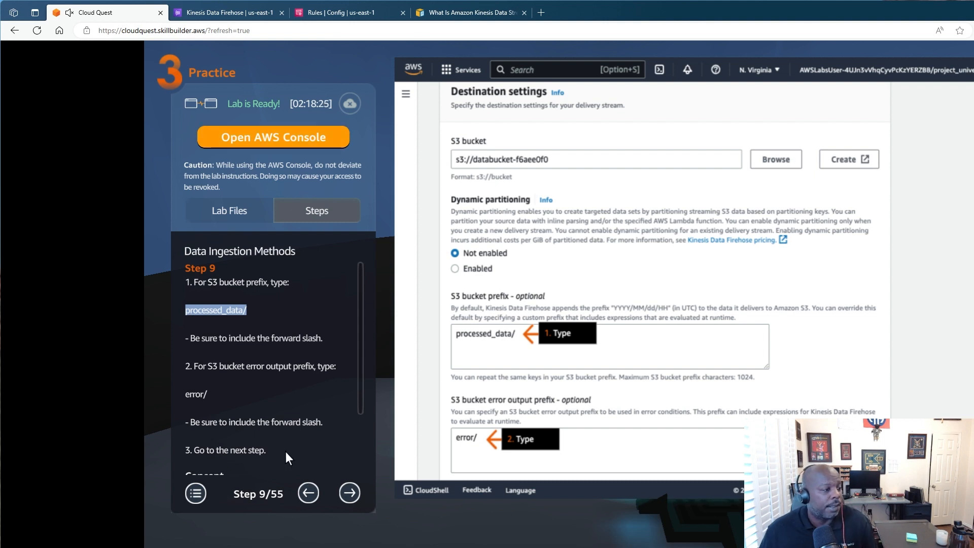
left_click(349, 492)
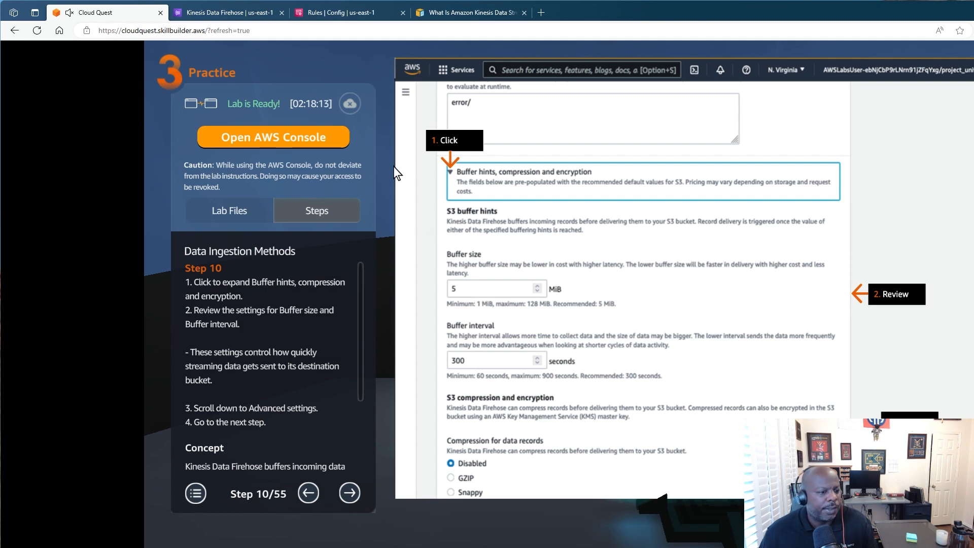
left_click(239, 13)
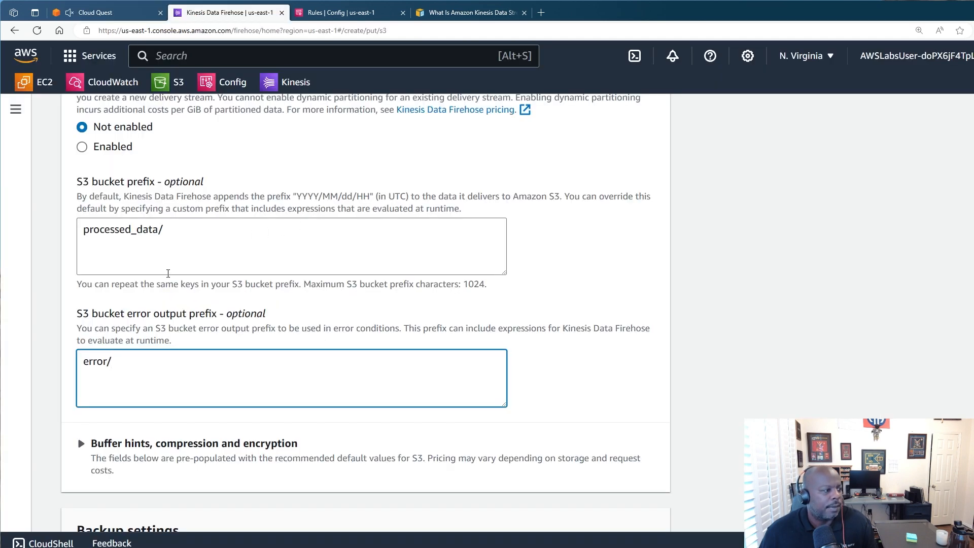
Expand Buffer hints, compression and encryption, and review the buffer size, buffer interval and remaining settings down to Advanced settings.
scroll(168, 274, "down", 5)
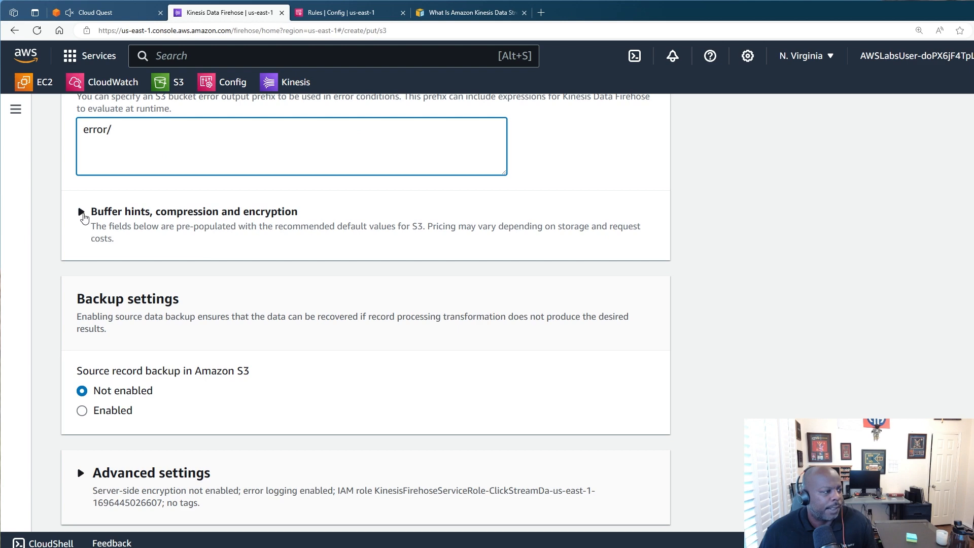
left_click(81, 212)
scroll(139, 293, "down", 2)
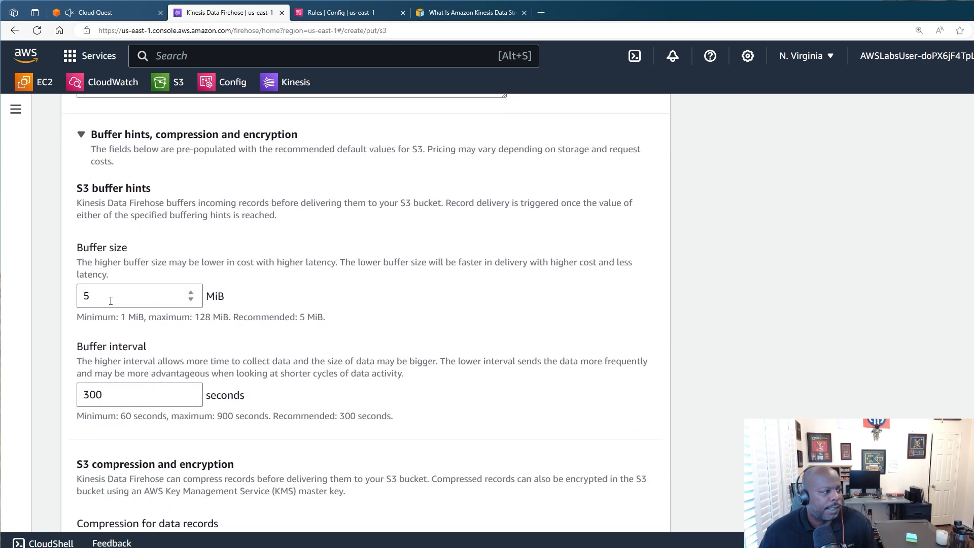
scroll(110, 301, "down", 2)
scroll(319, 354, "down", 9)
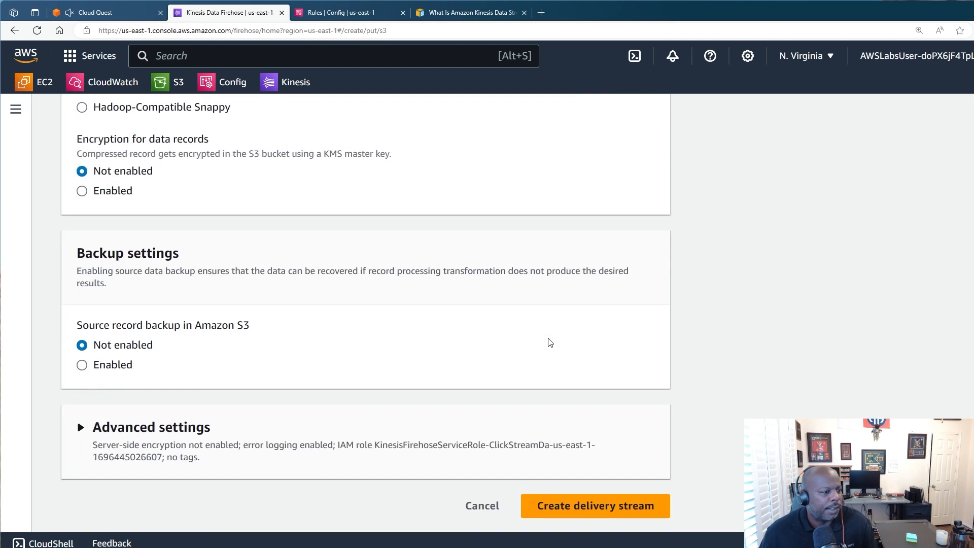
Advance the Cloud Quest lab instructions to step 11, and expand Advanced settings in the AWS console's delivery stream form for review.
key("ctrl+shift+Tab")
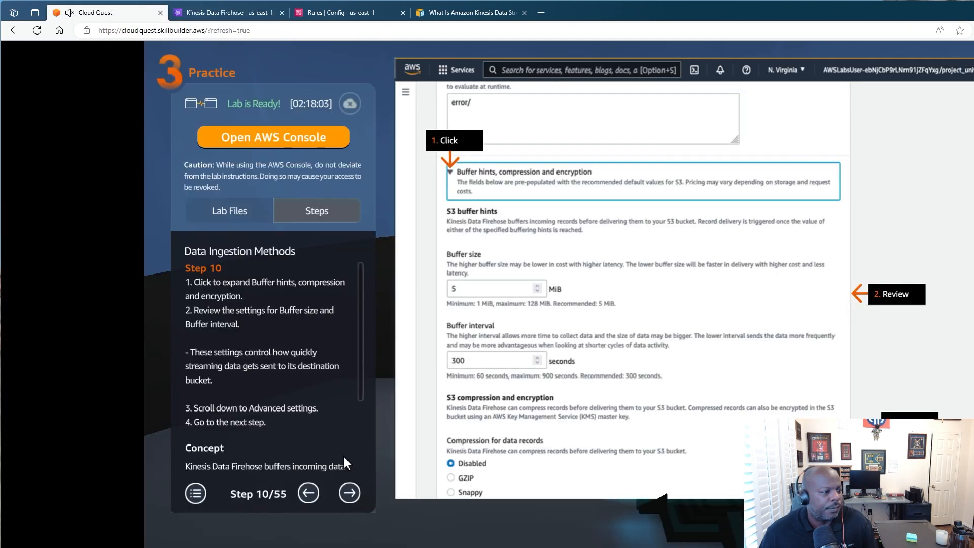
left_click(349, 492)
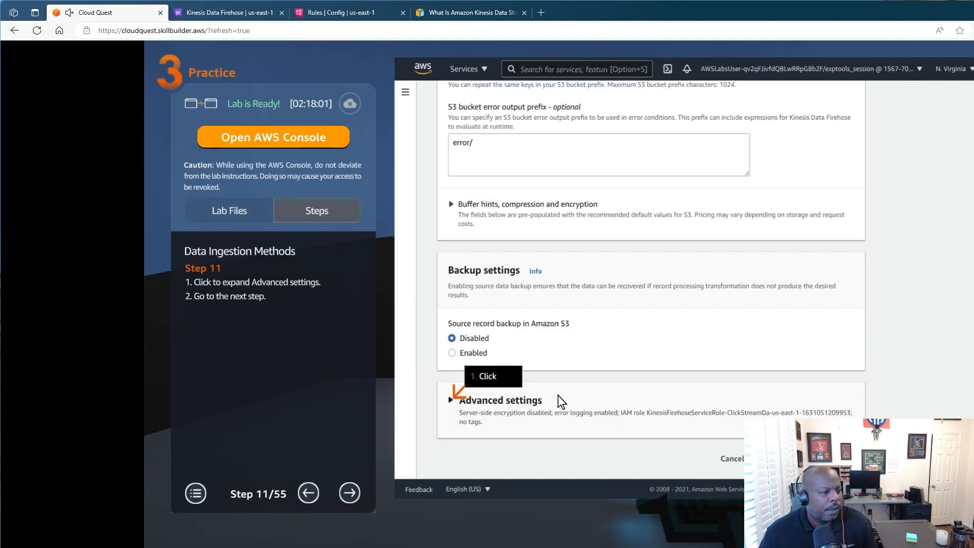
key("ctrl+Tab")
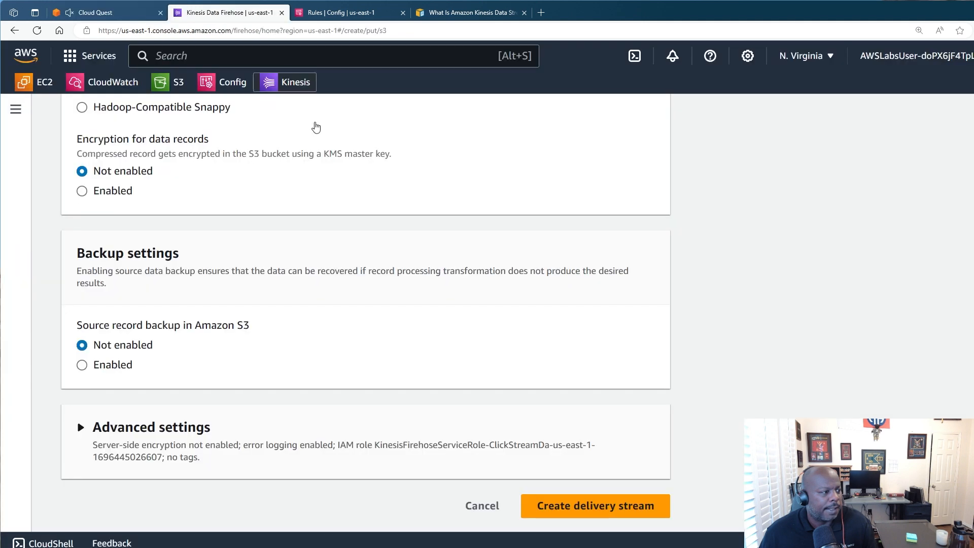
left_click(79, 428)
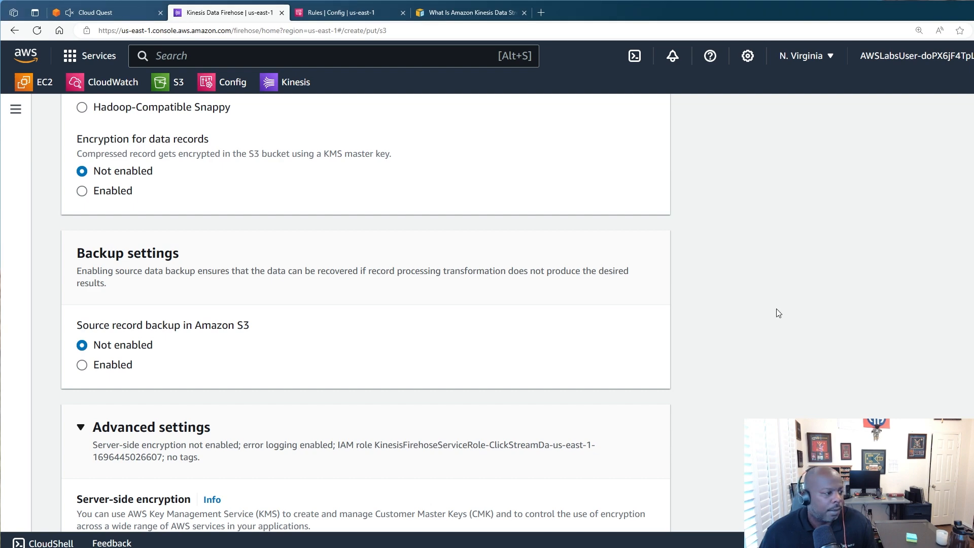
scroll(558, 325, "down", 8)
scroll(559, 321, "up", 2)
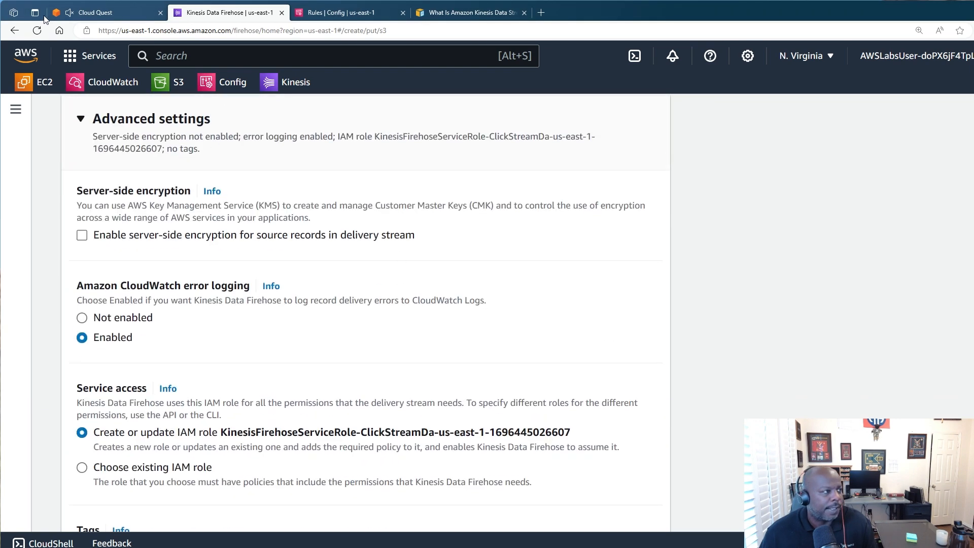
Advance the Cloud Quest lab instructions to step 12 and return to the delivery stream form in the AWS console.
key("ctrl+shift+Tab")
left_click(356, 493)
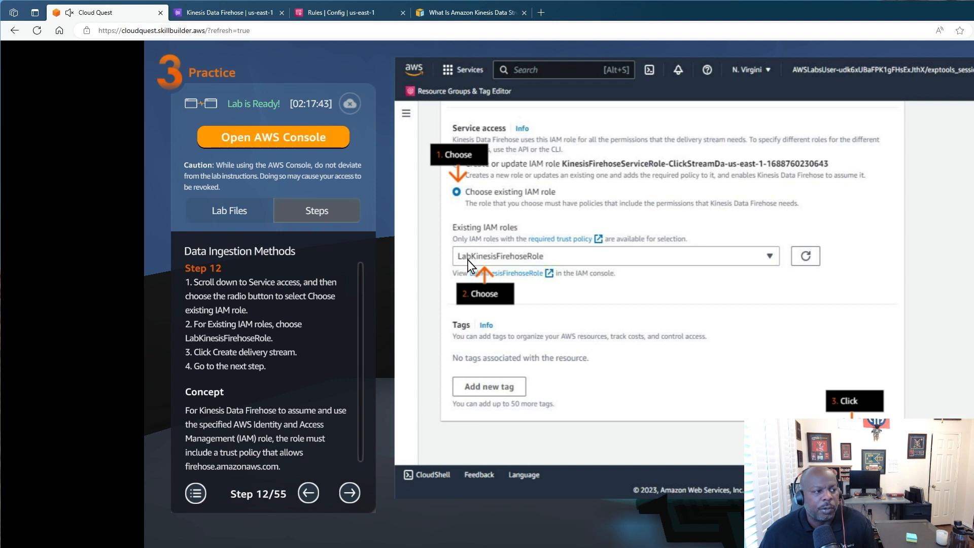
left_click(222, 7)
Under Service access in the delivery stream form, select Choose existing IAM role and pick LabKinesisFirehoseRole.
scroll(262, 201, "down", 3)
scroll(263, 201, "up", 1)
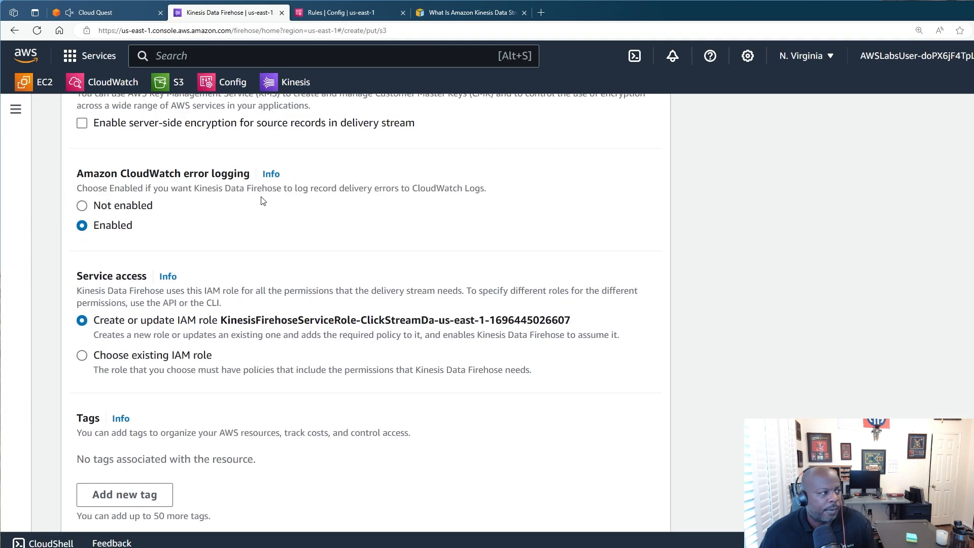
scroll(262, 200, "up", 6)
scroll(246, 221, "down", 3)
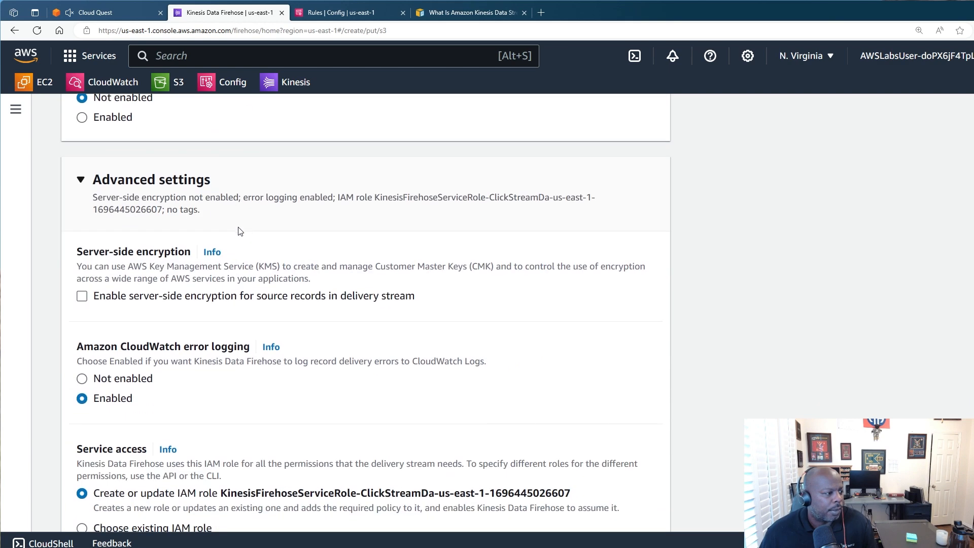
scroll(240, 231, "down", 1)
scroll(205, 241, "down", 2)
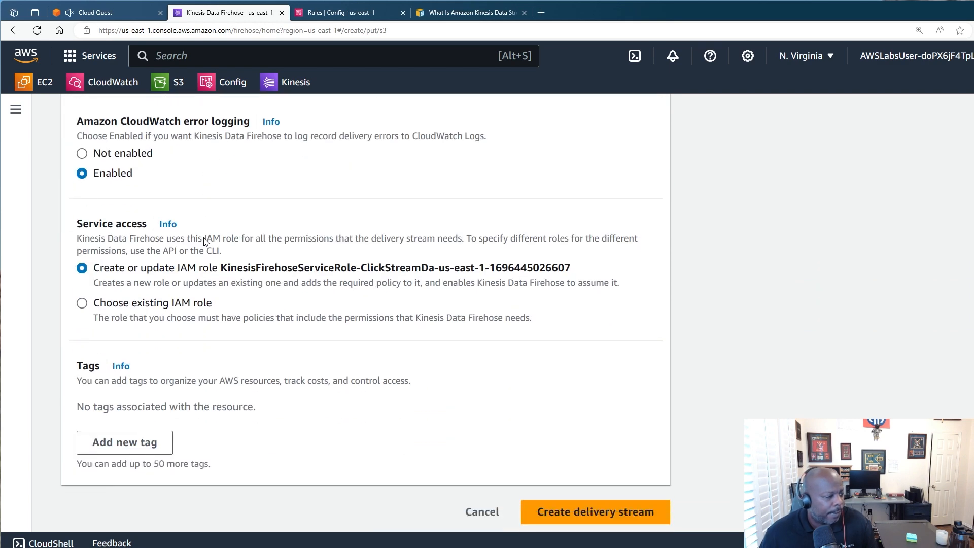
scroll(206, 242, "down", 1)
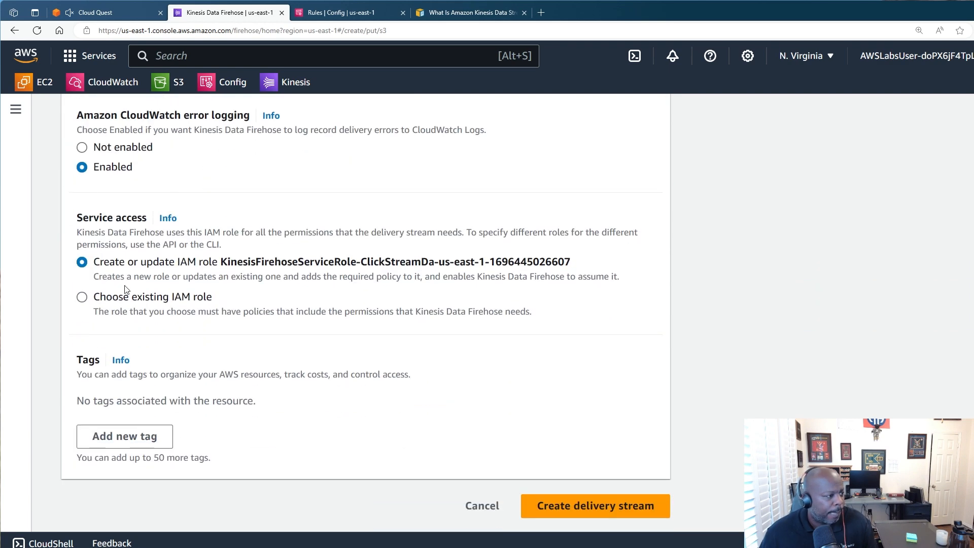
left_click(183, 297)
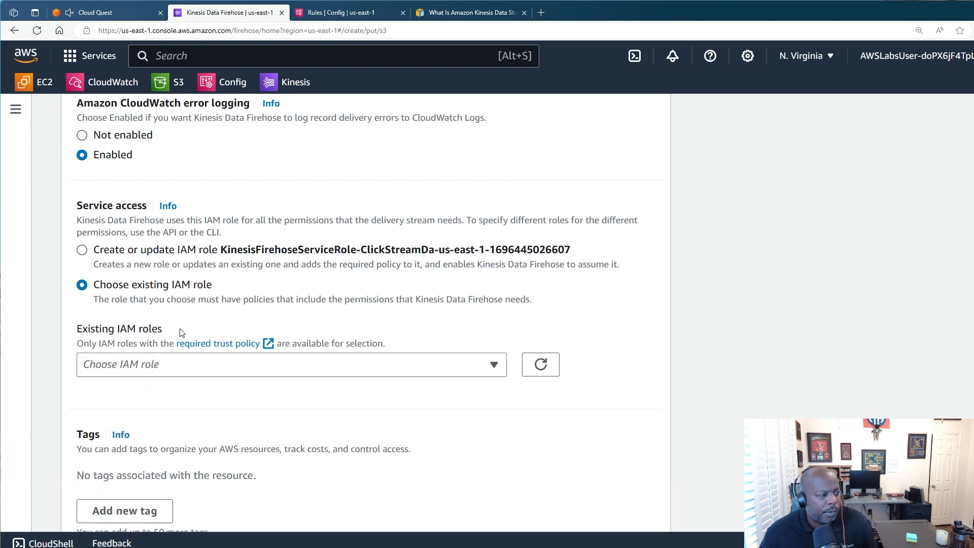
left_click(180, 365)
left_click(158, 420)
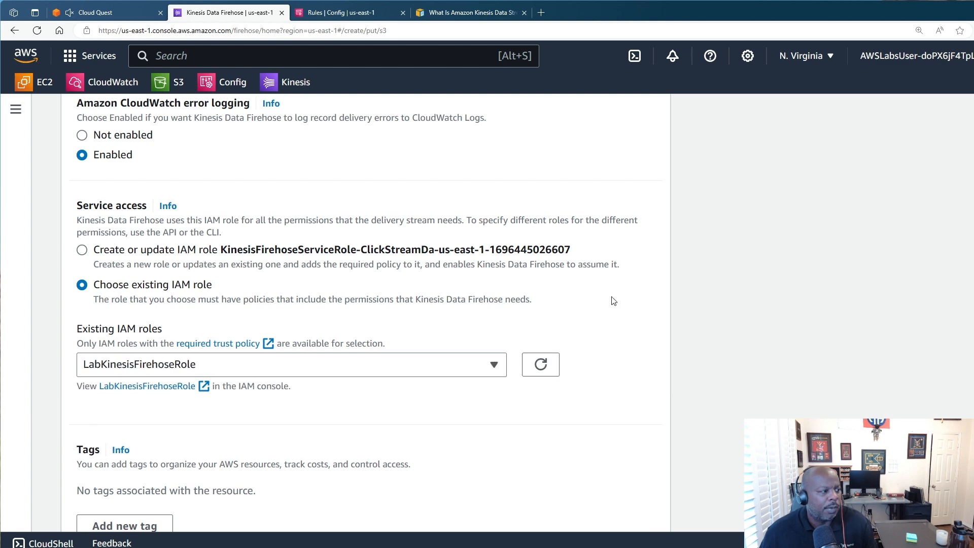
Check the Cloud Quest step 12 instructions against the delivery stream form, and create the delivery stream in the AWS console.
scroll(558, 271, "down", 2)
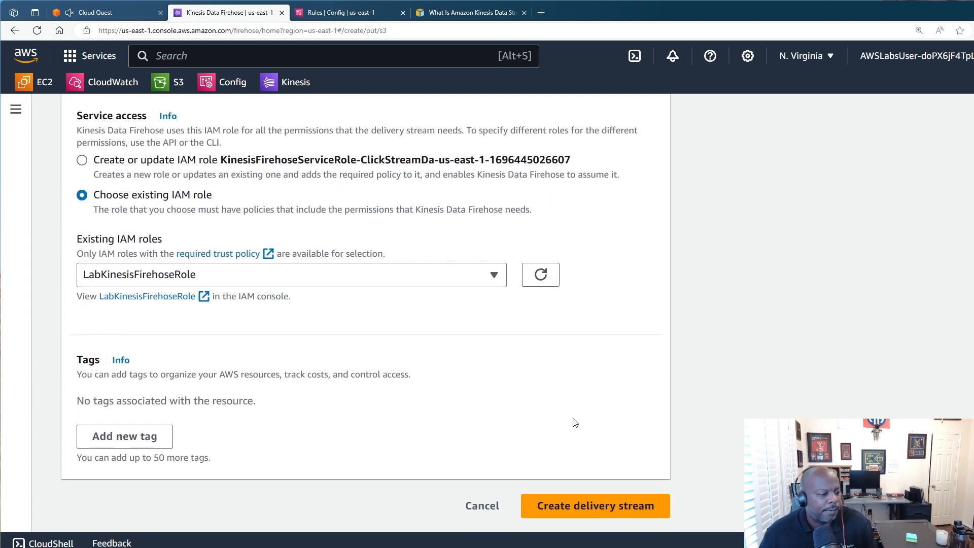
left_click(94, 12)
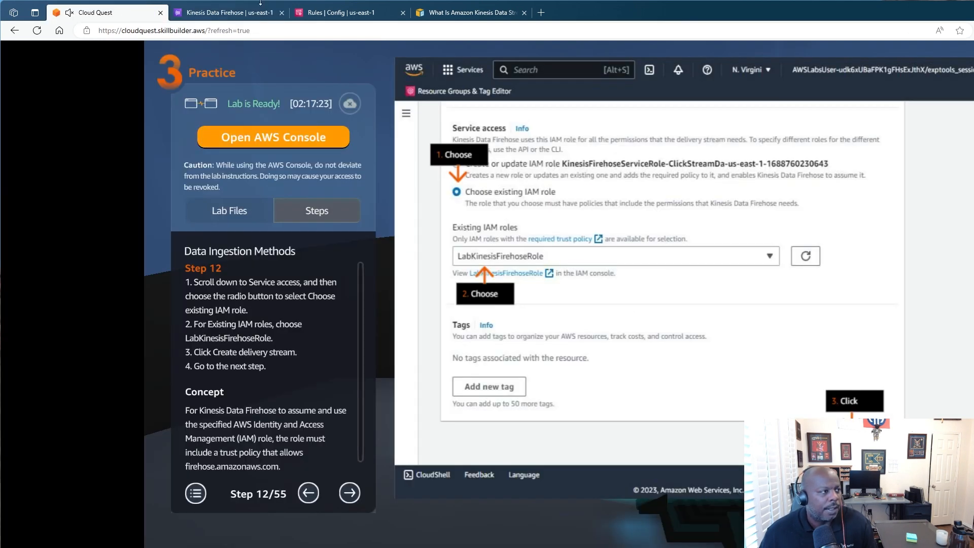
left_click(254, 12)
left_click(596, 513)
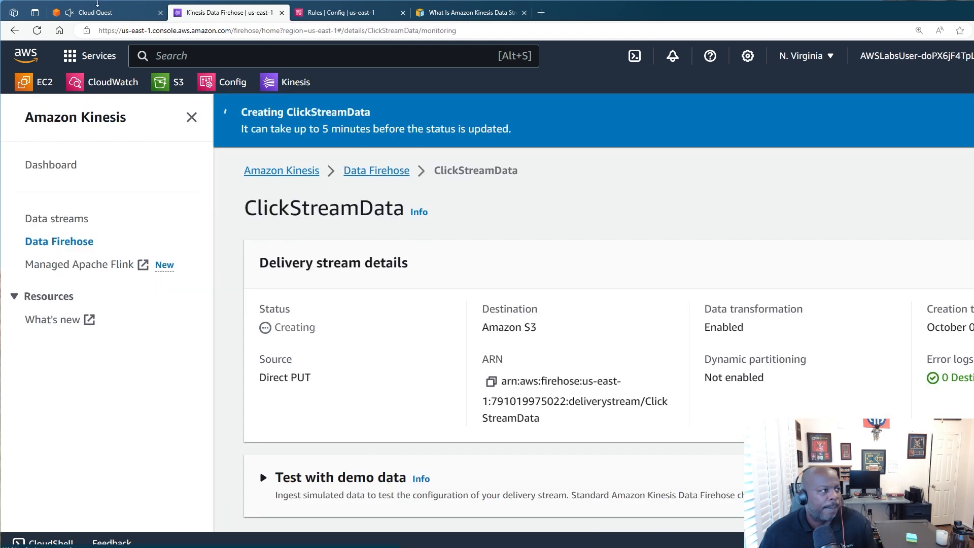
Advance the Cloud Quest lab instructions to step 13 and check the status of the ClickStreamData delivery stream in the AWS console.
left_click(96, 13)
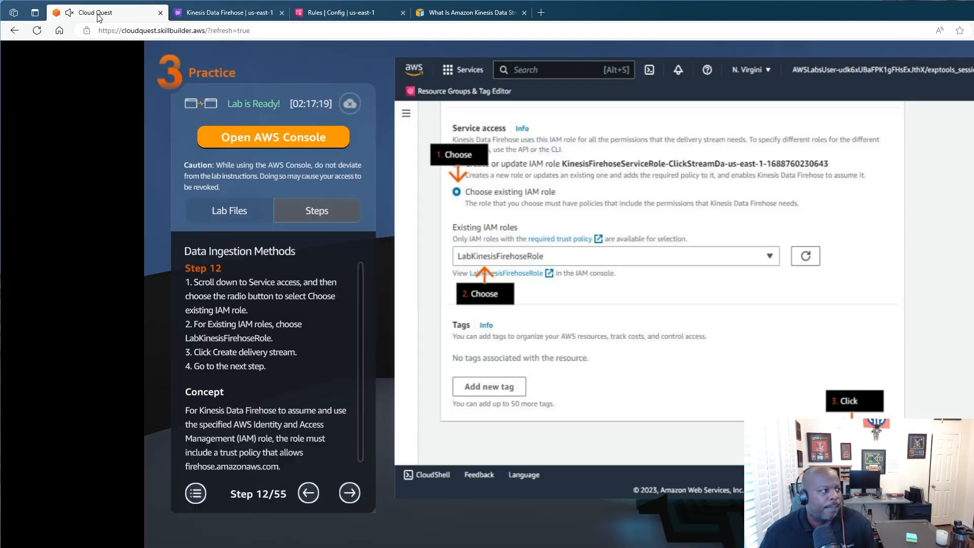
left_click(343, 490)
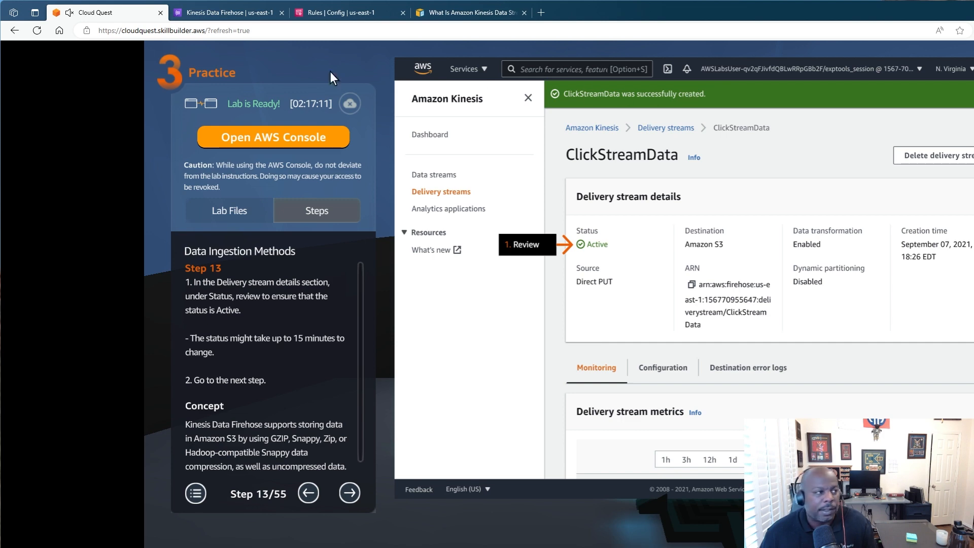
left_click(221, 23)
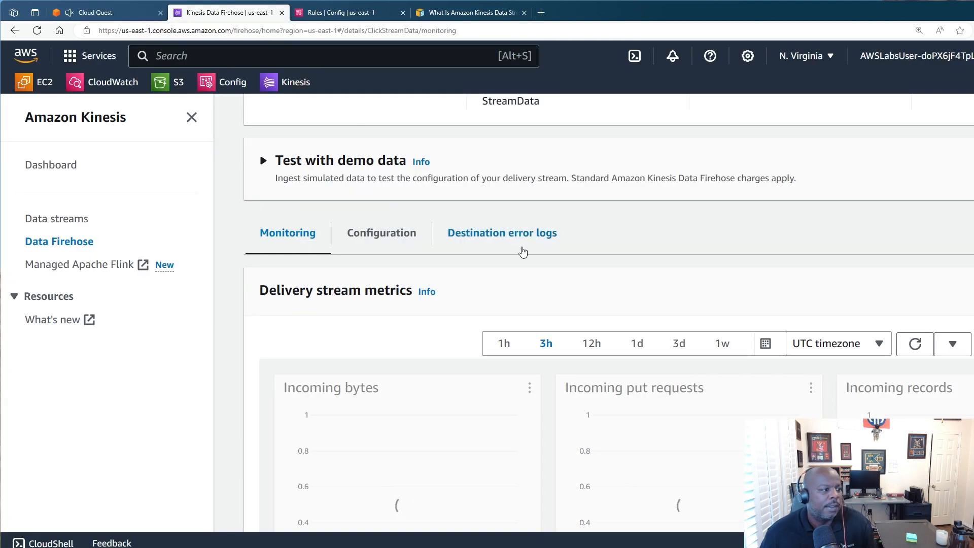
scroll(522, 252, "up", 5)
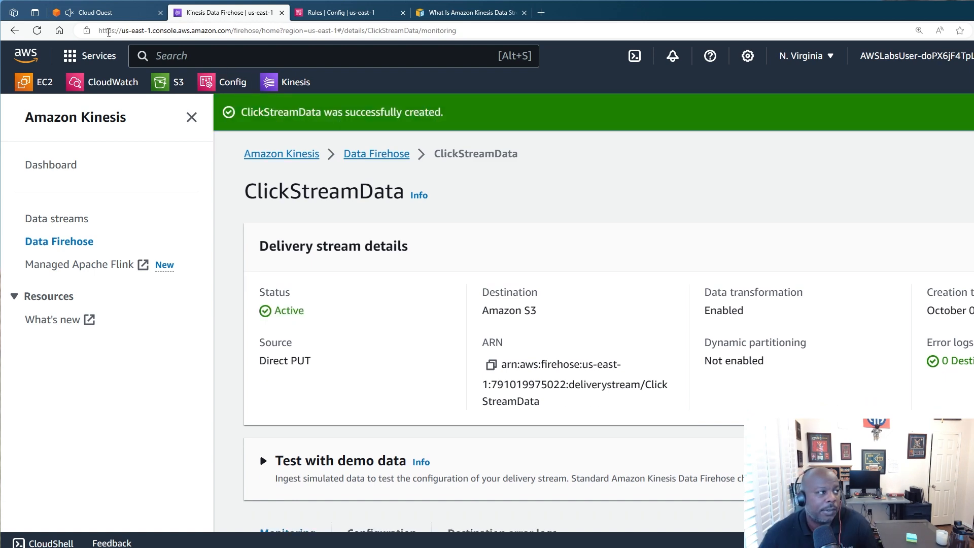
left_click(115, 13)
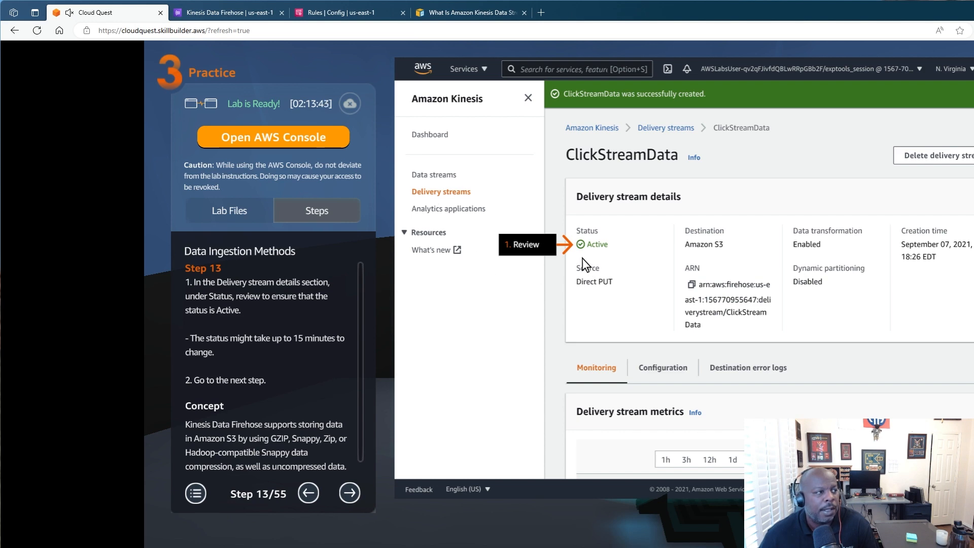
left_click(233, 15)
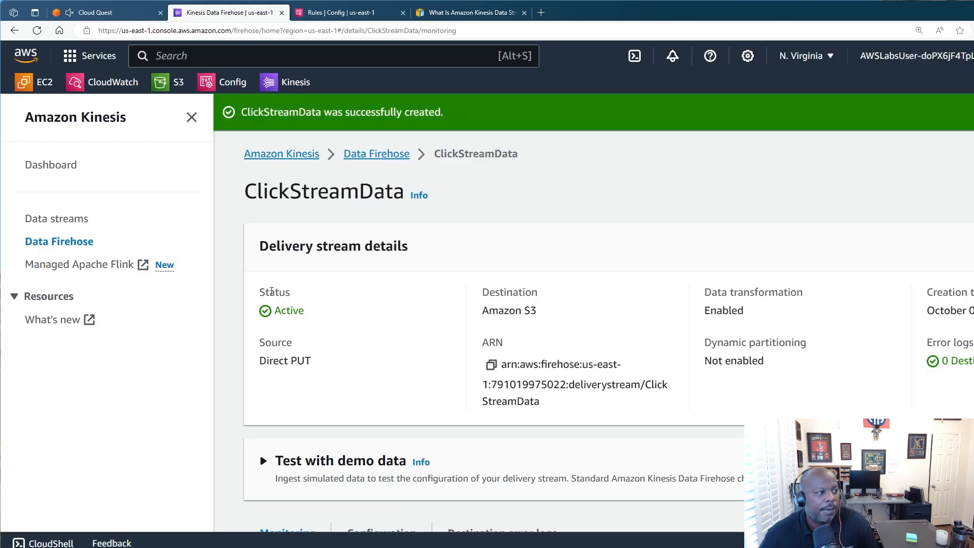
Advance the Cloud Quest lab instructions to step 14 and return to the ClickStreamData page in the AWS console.
left_click(128, 21)
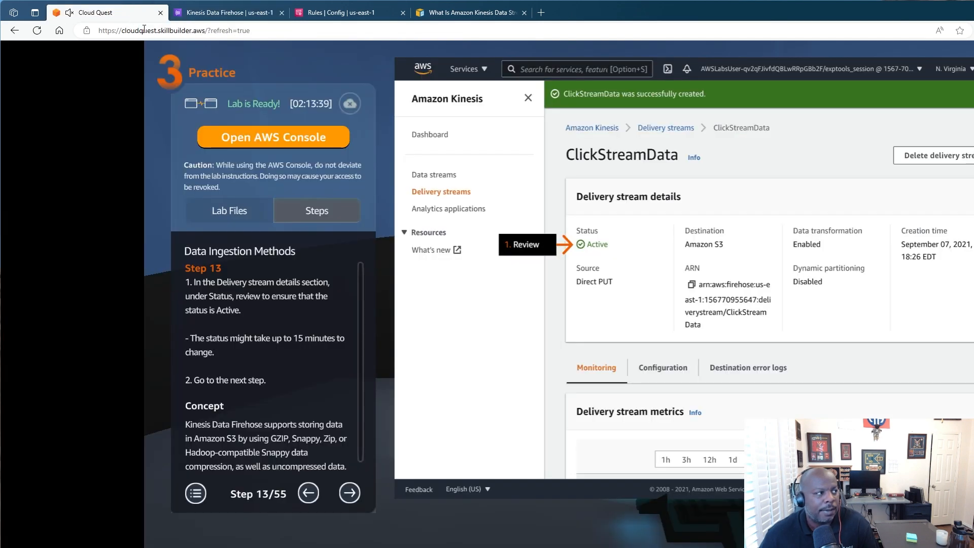
left_click(351, 497)
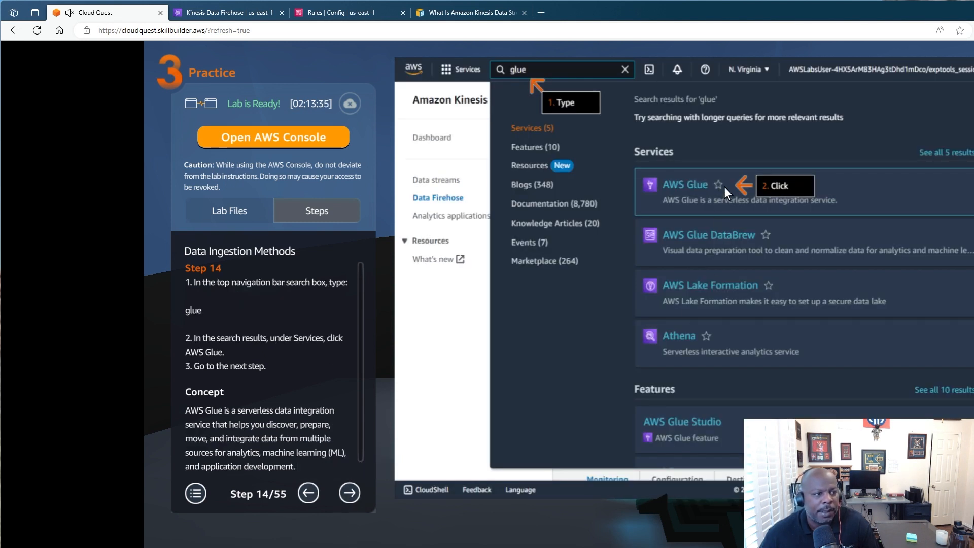
left_click(251, 15)
Search the AWS services for "aws glue", mark AWS Glue as a favorite, and open it.
left_click(197, 57)
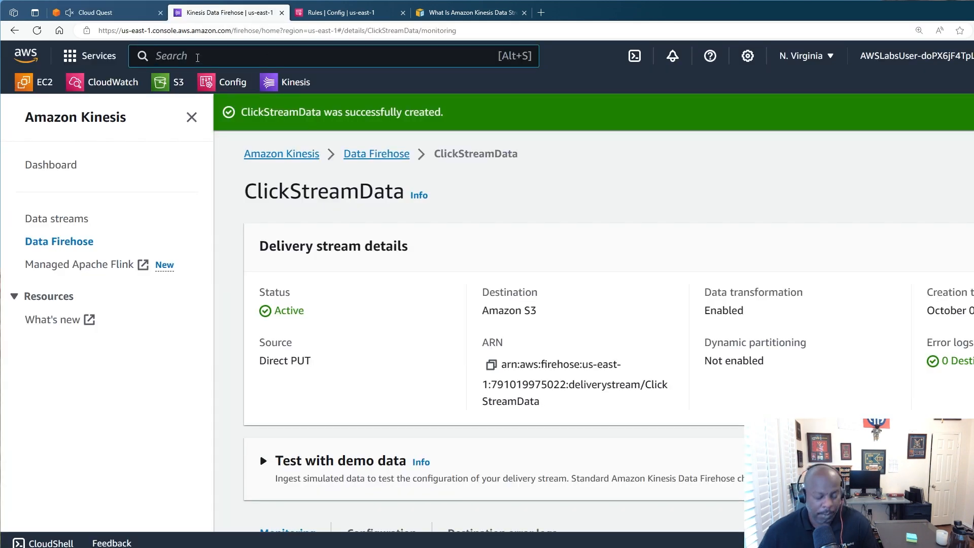
type("aws glue")
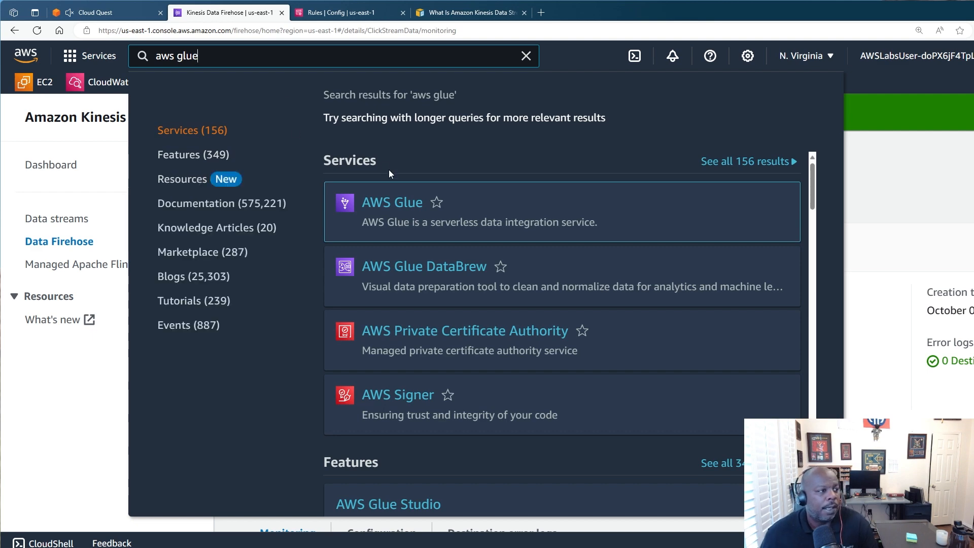
left_click(437, 202)
left_click(399, 206)
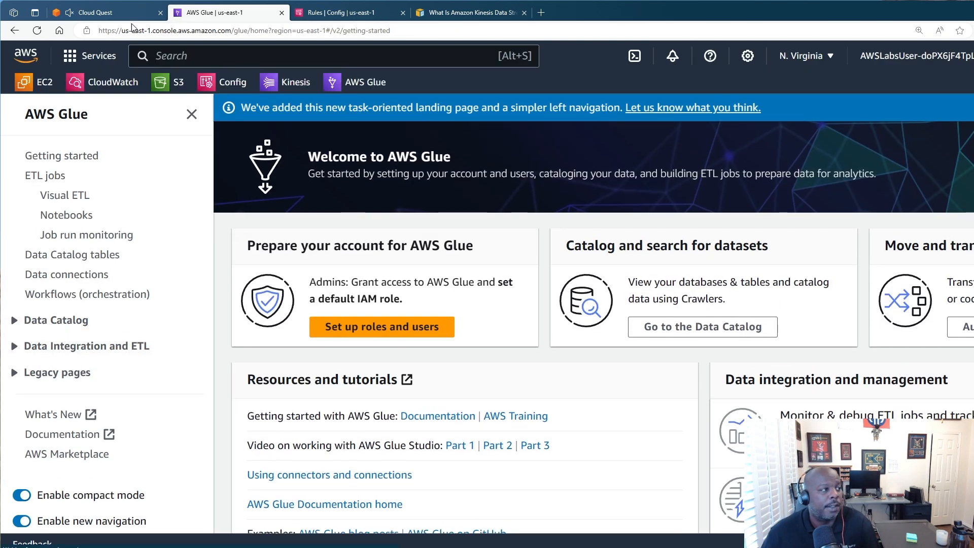
Advance the Cloud Quest lab instructions to step 15 and return to AWS Glue in the AWS console.
left_click(127, 15)
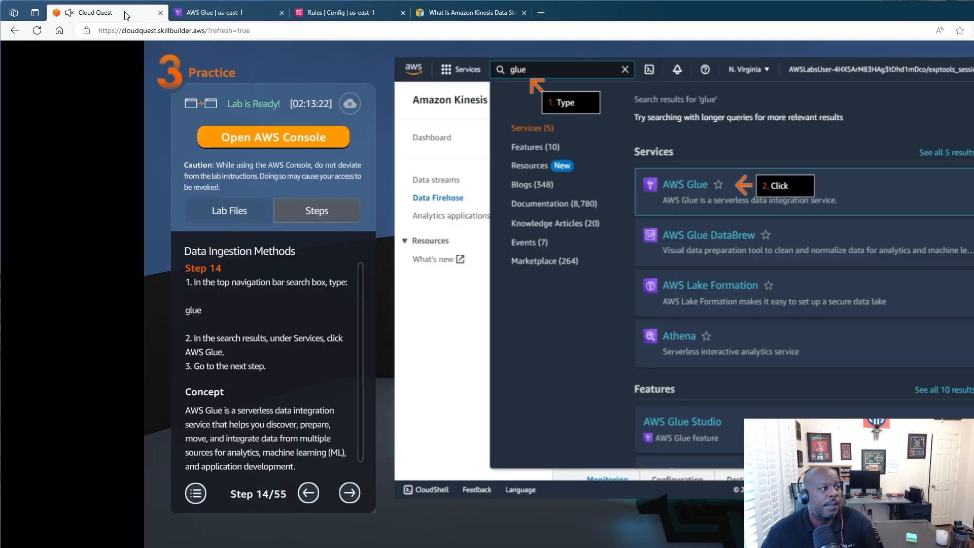
left_click(350, 491)
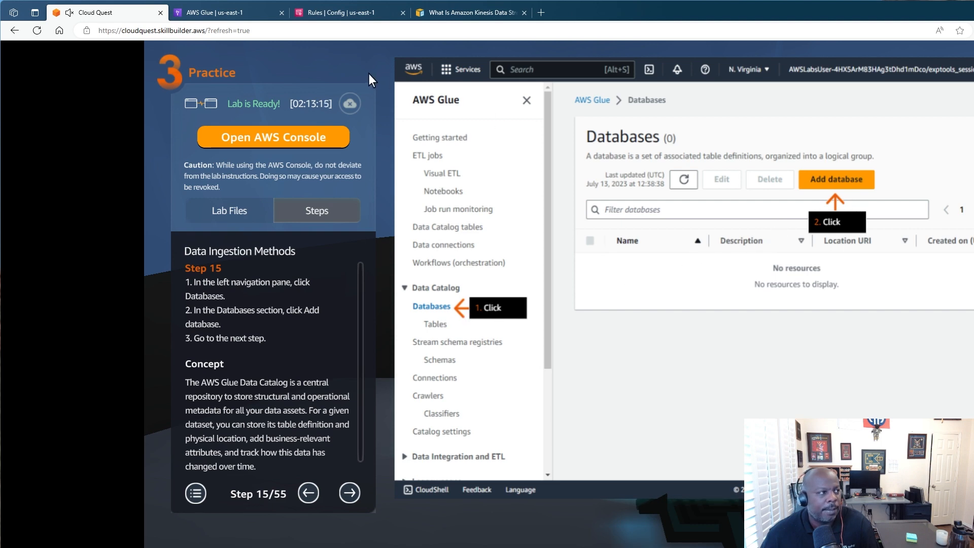
left_click(210, 13)
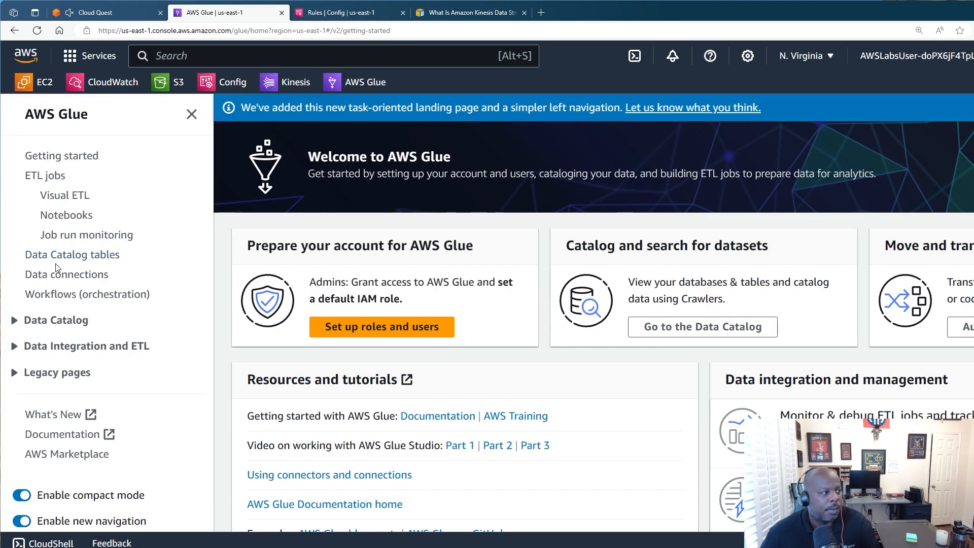
Expand the AWS Glue Data Catalog section, go to Databases, and open the form for adding a database.
scroll(102, 254, "down", 3)
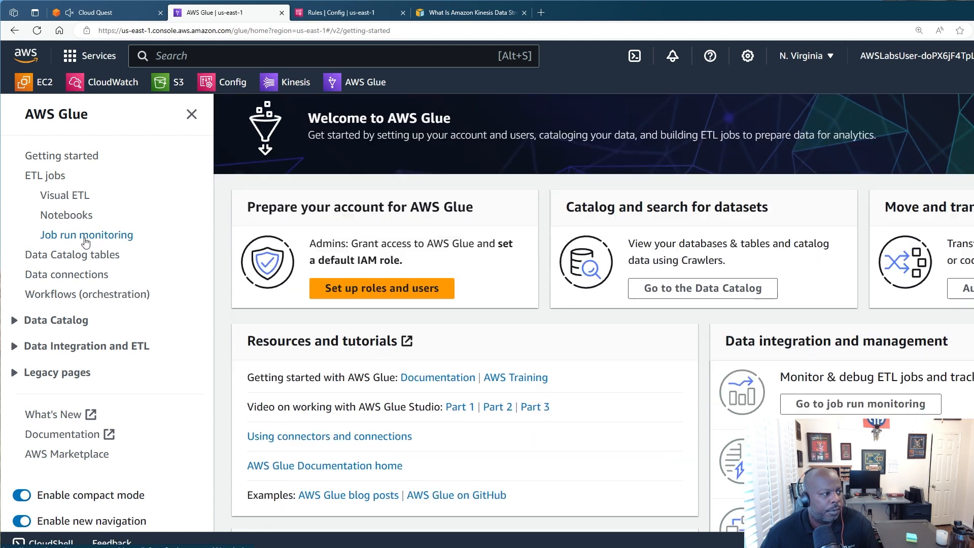
scroll(30, 315, "up", 1)
left_click(20, 324)
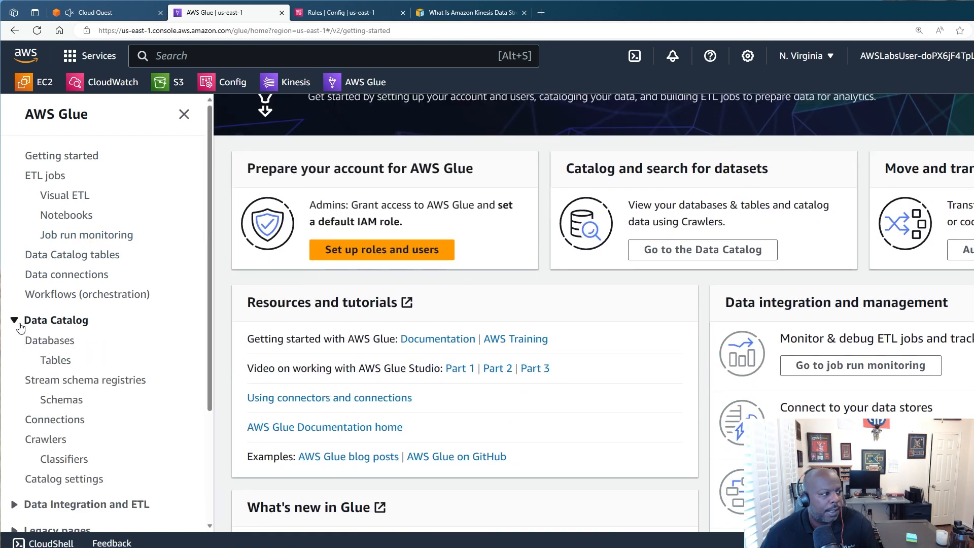
left_click(40, 341)
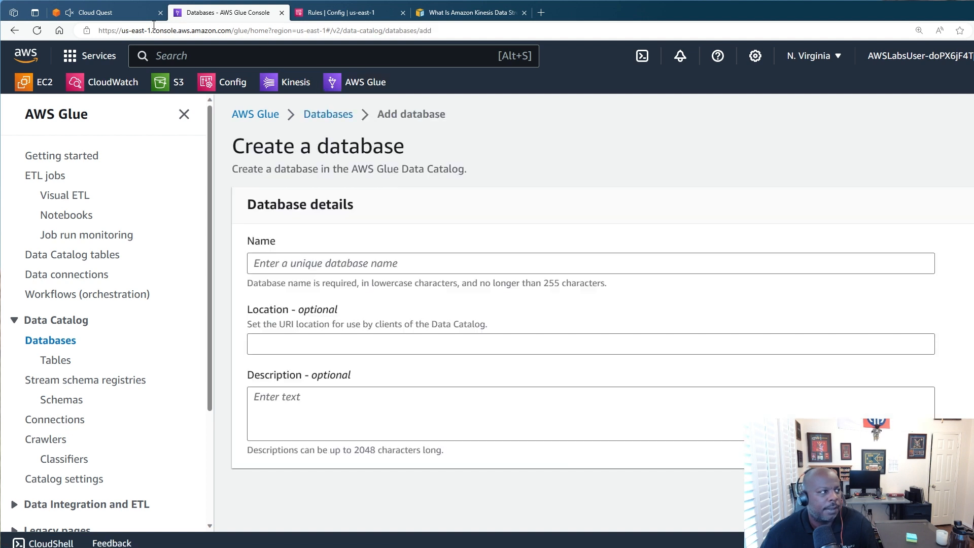
Advance the Cloud Quest lab instructions to step 16 and copy the database name firehose-inbound from them.
left_click(129, 15)
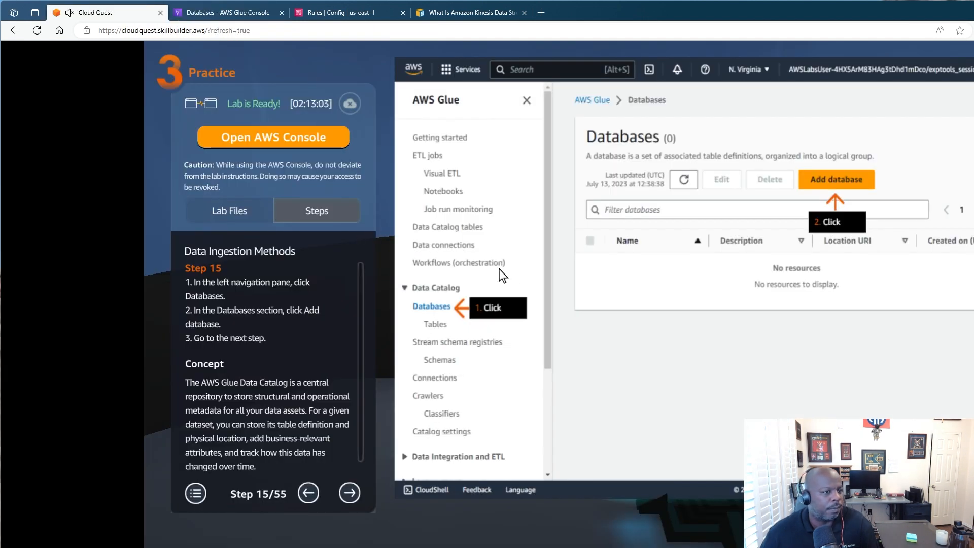
left_click(354, 491)
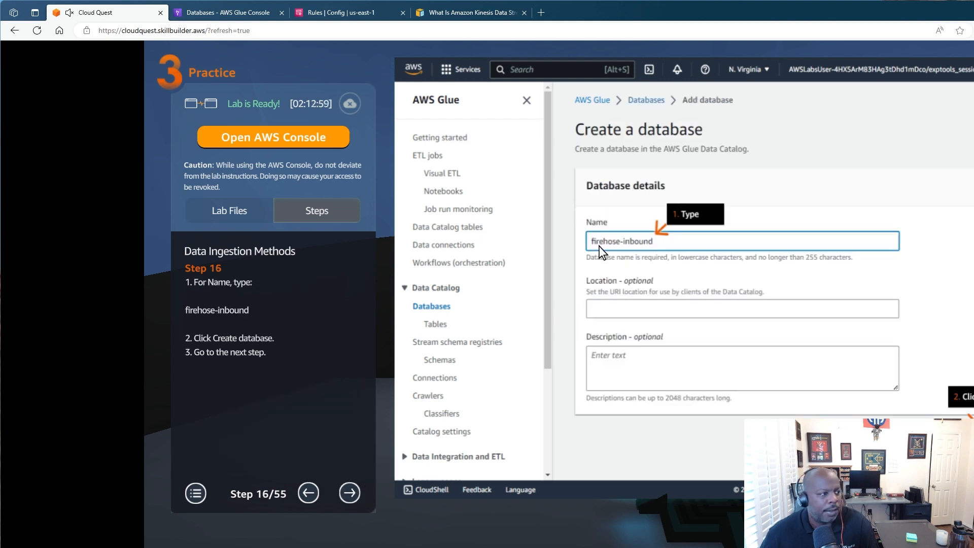
left_click(288, 306)
left_click(263, 306)
left_click_drag(262, 306, 205, 308)
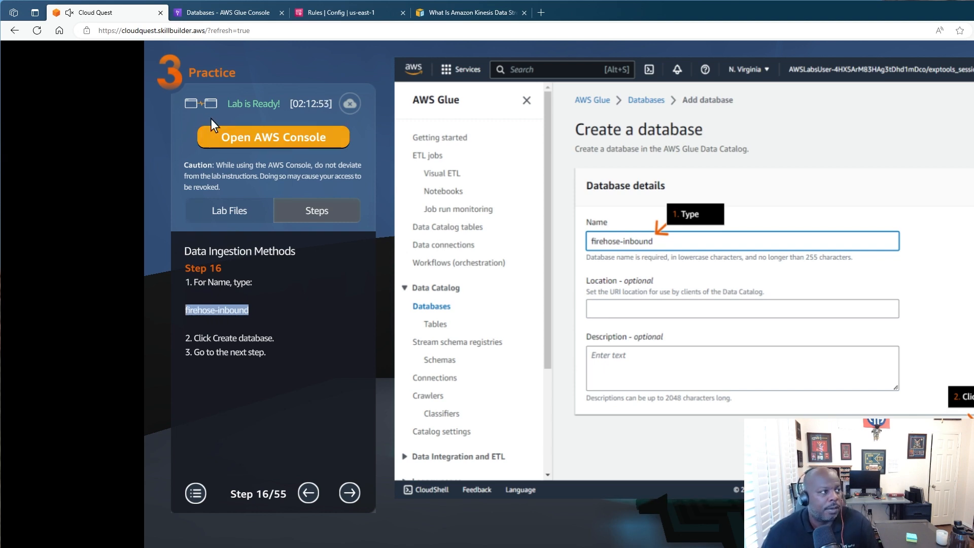
Create a Glue database named firehose-inbound in the AWS console, rechecking the Cloud Quest instructions before submitting the form.
left_click(238, 12)
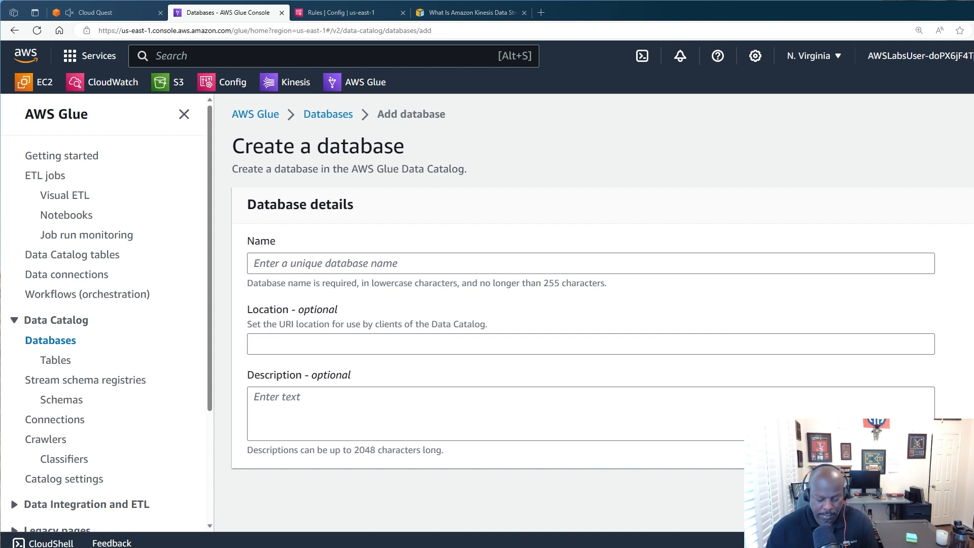
left_click(398, 260)
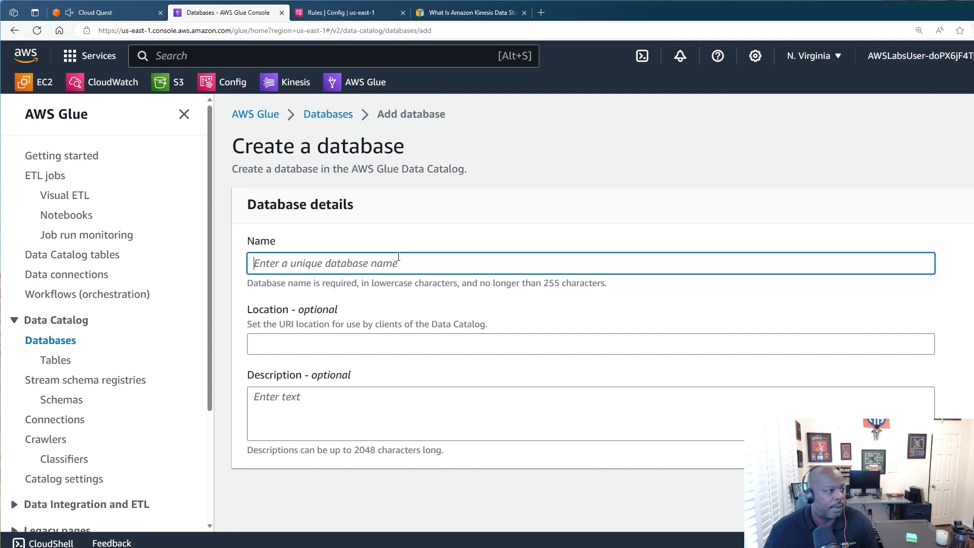
type("firehose-inbound")
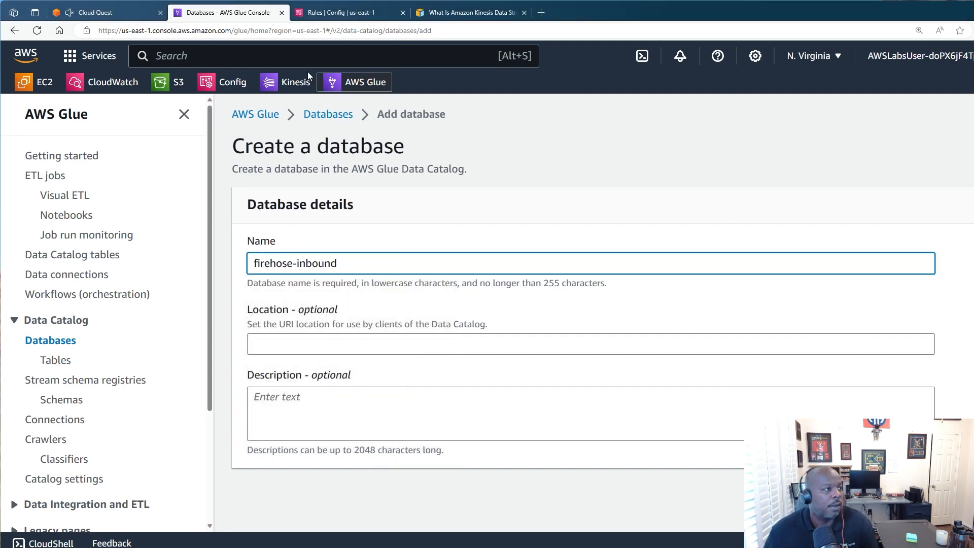
left_click(124, 14)
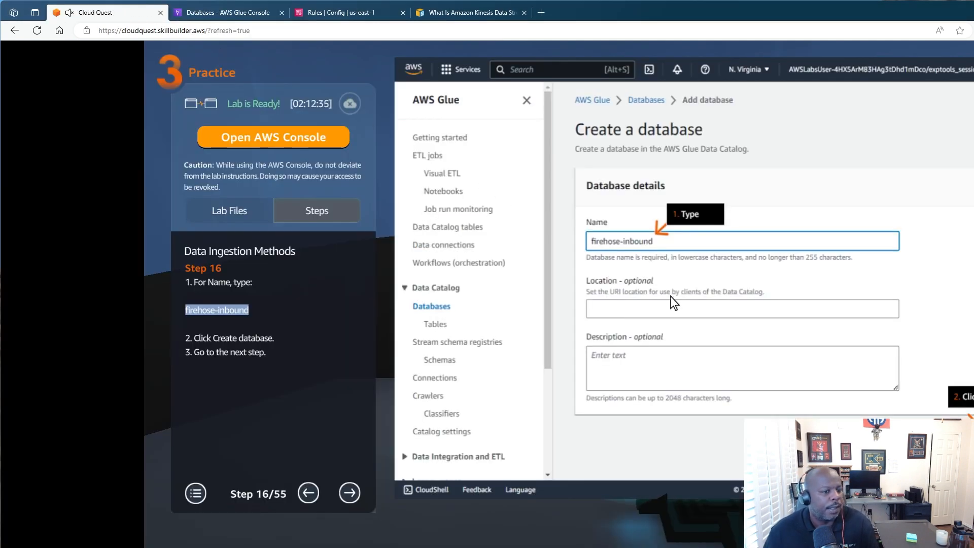
left_click(238, 14)
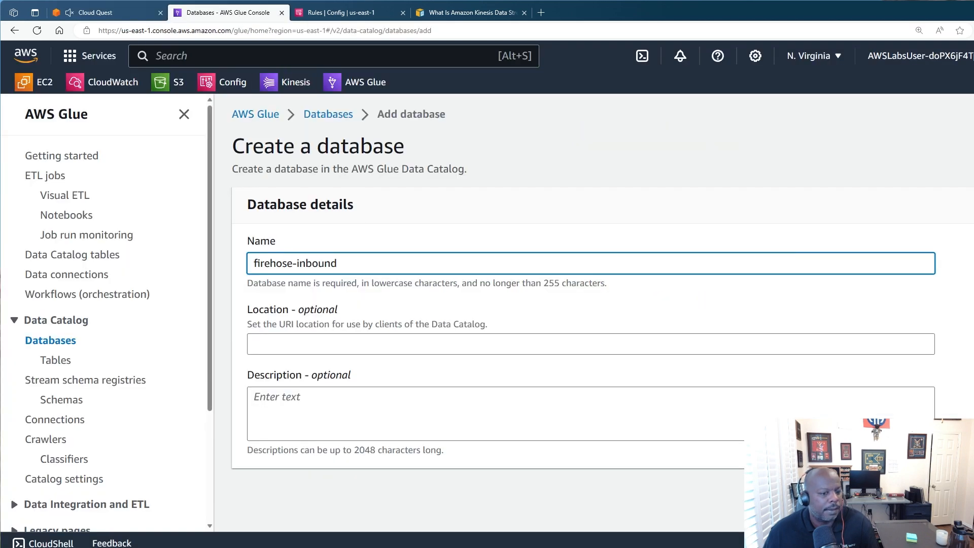
key("Return")
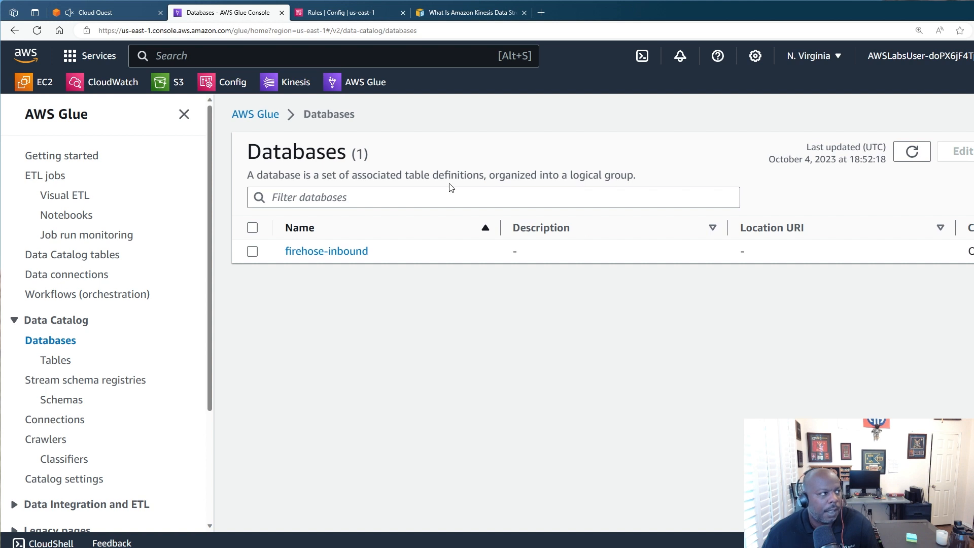
Advance the Cloud Quest lab instructions to step 17, and open and refresh the Tables list in the AWS Glue console.
left_click(114, 14)
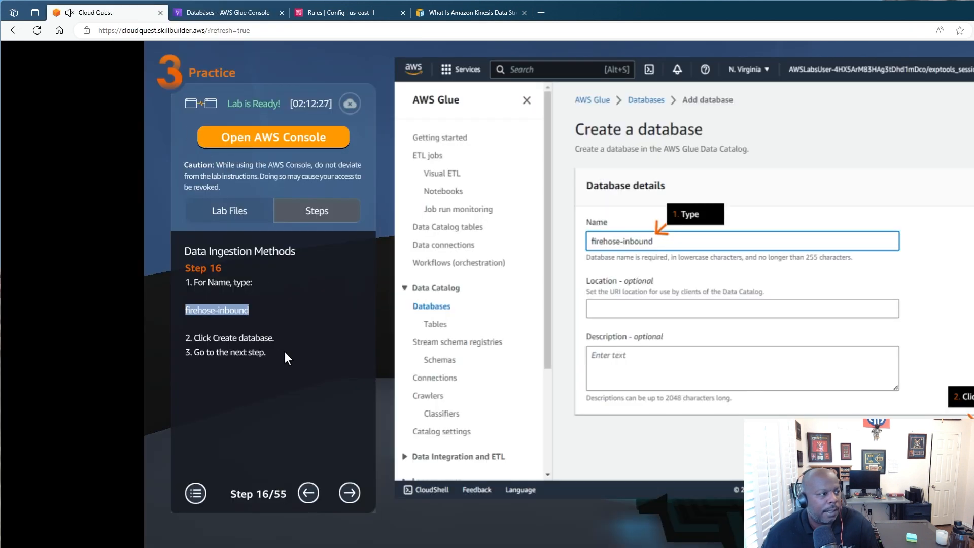
left_click(347, 491)
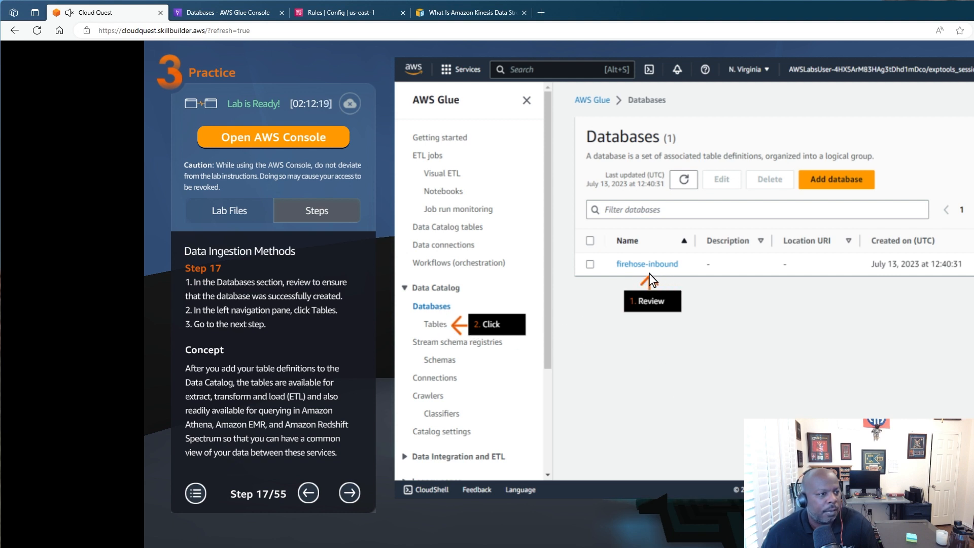
left_click(237, 20)
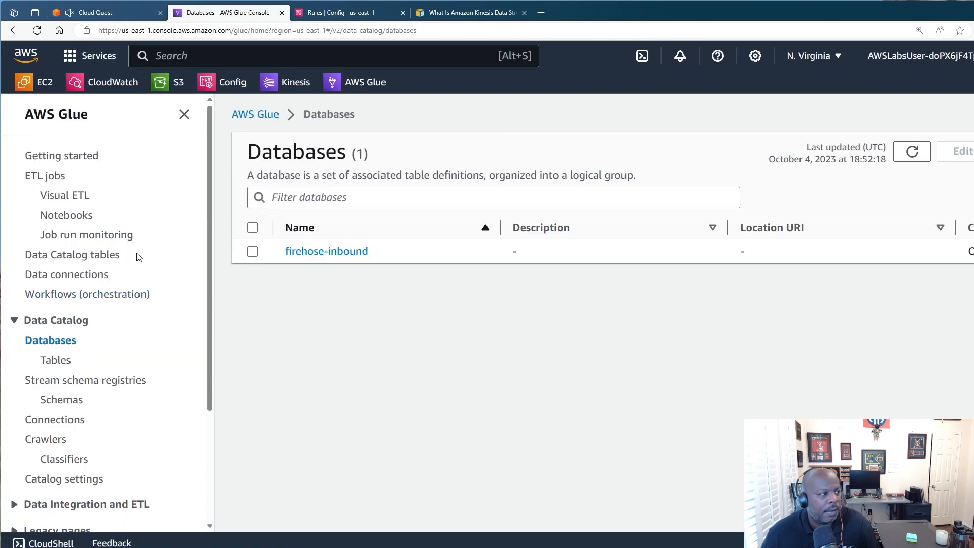
left_click(56, 360)
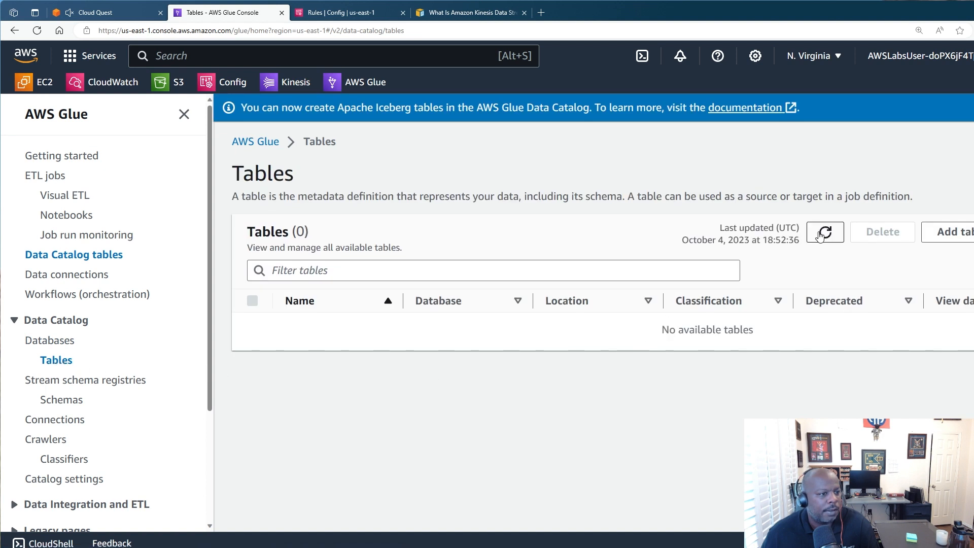
left_click(822, 233)
Close the AWS Config Rules and Amazon Kinesis documentation tabs, and return to Glue Tables after rechecking the firehose-inbound database against the instructions.
left_click(120, 18)
left_click(221, 14)
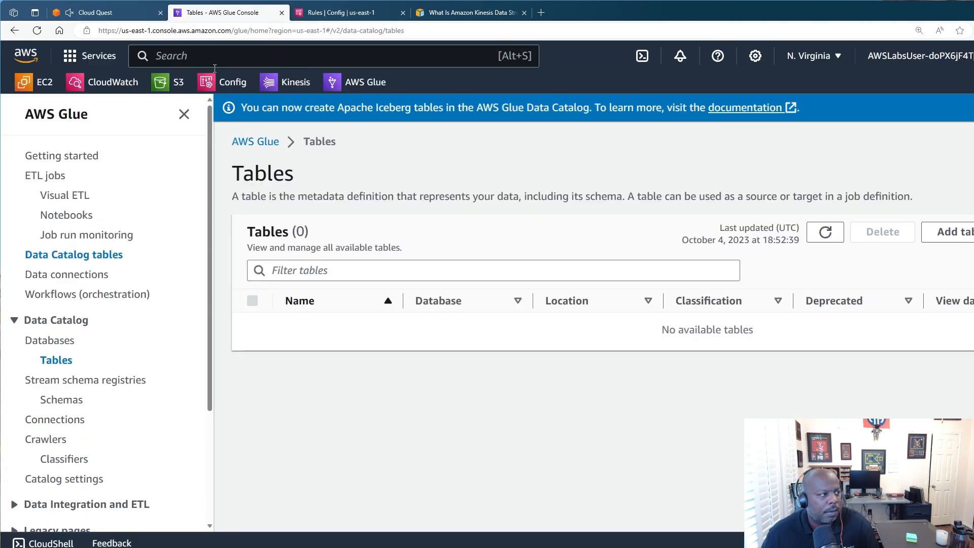
left_click(59, 340)
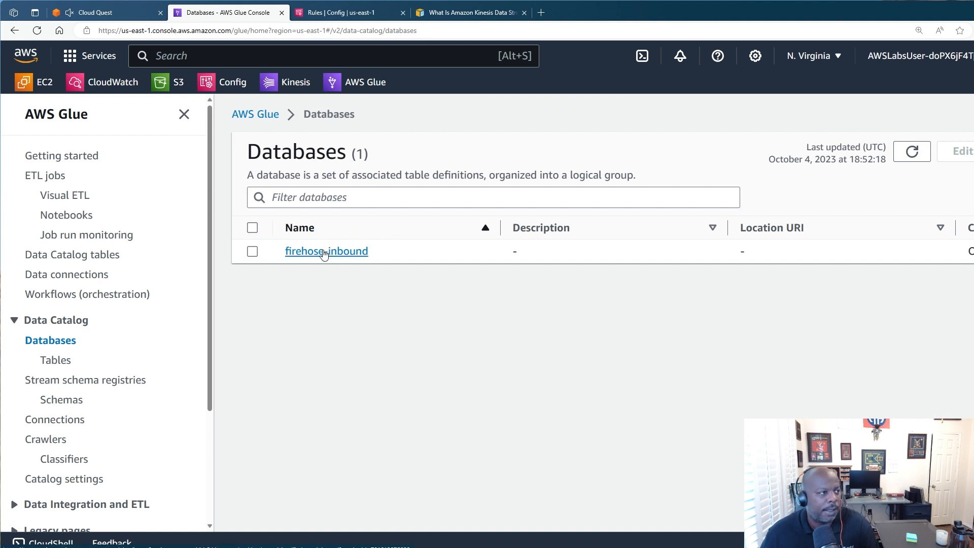
left_click(345, 11)
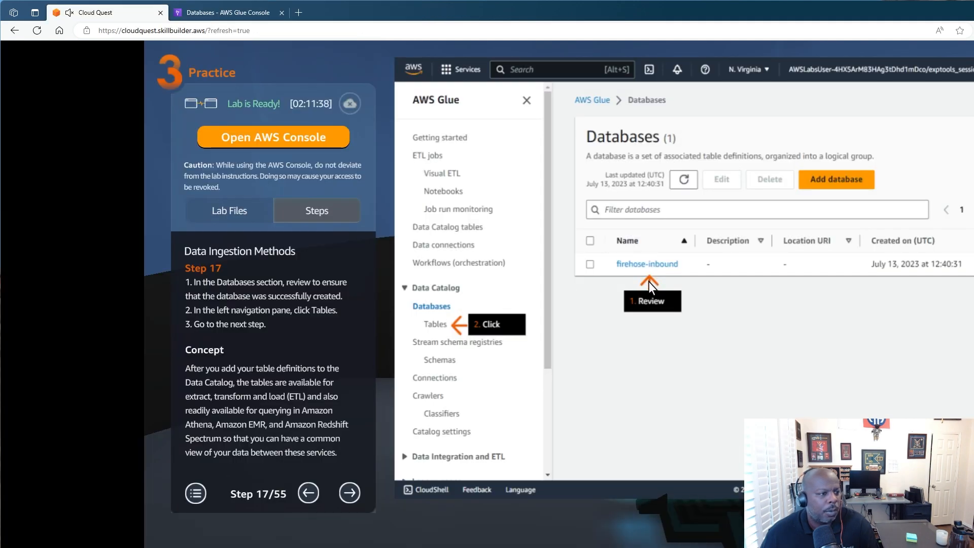
left_click(222, 11)
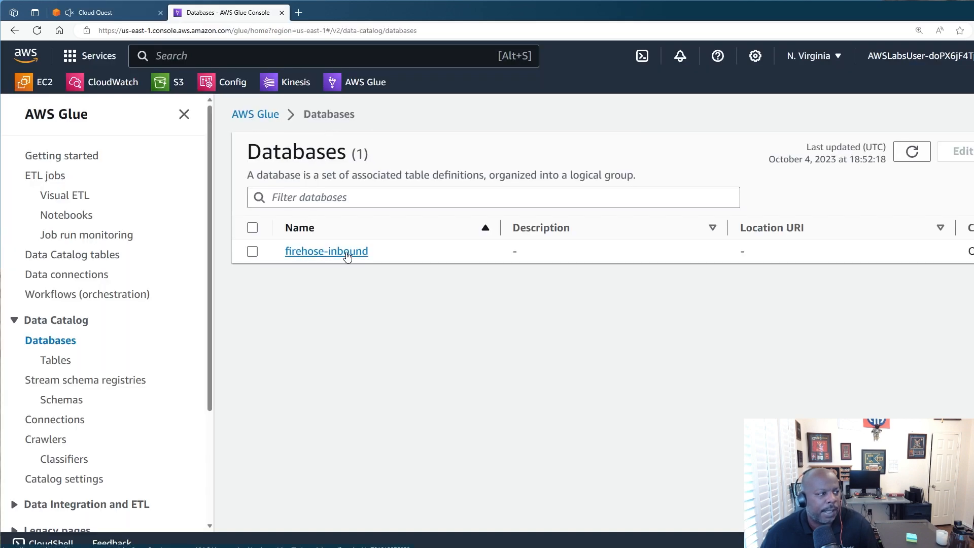
left_click(59, 360)
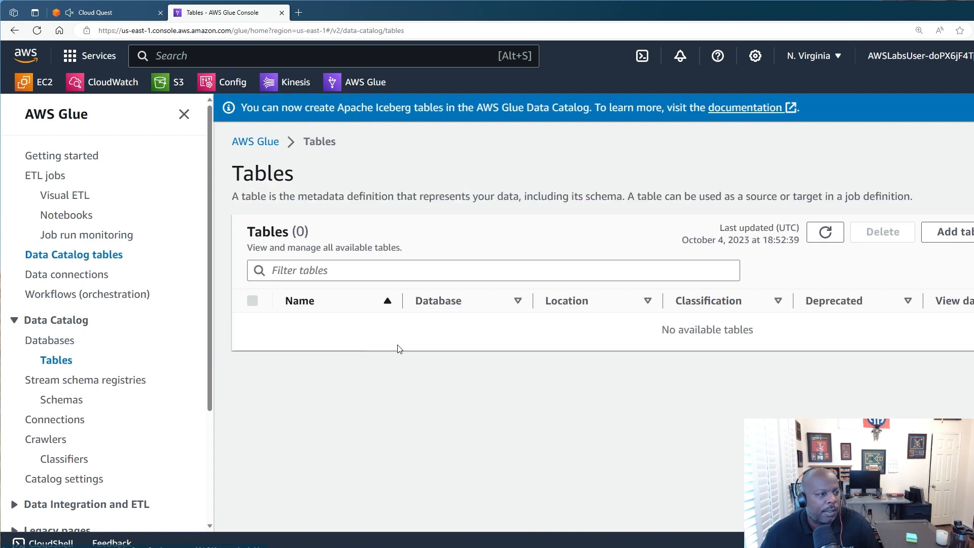
Advance the Cloud Quest lab instructions to step 18 and start adding tables using a crawler in AWS Glue.
left_click(105, 11)
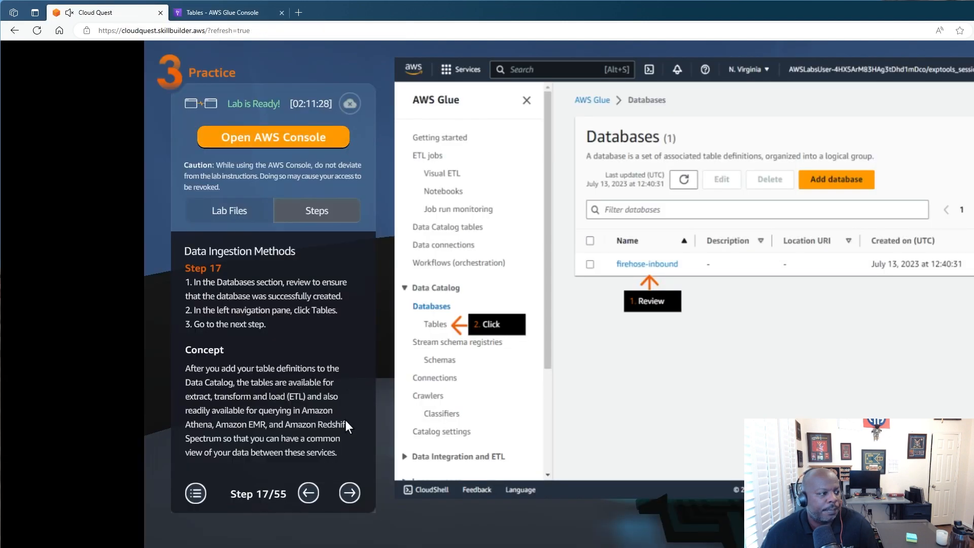
left_click(350, 492)
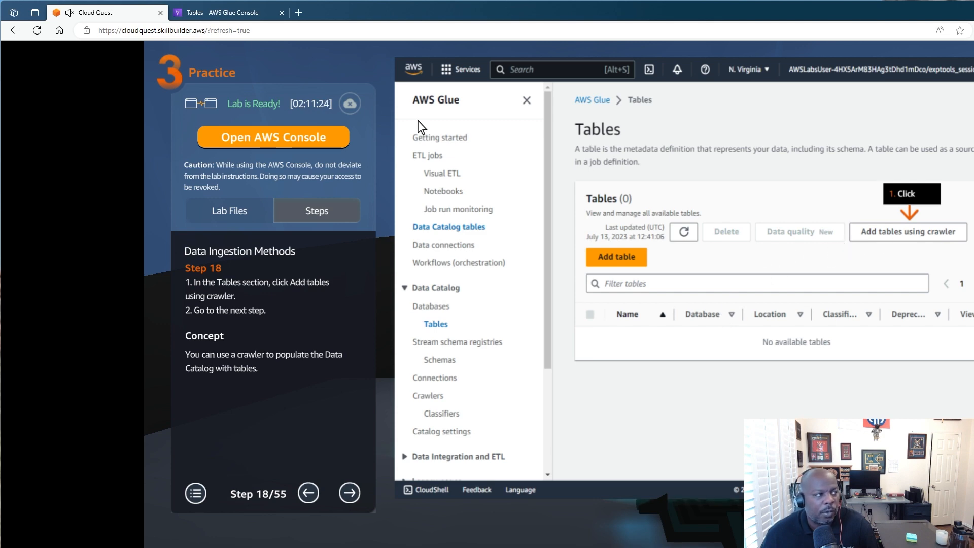
left_click(227, 15)
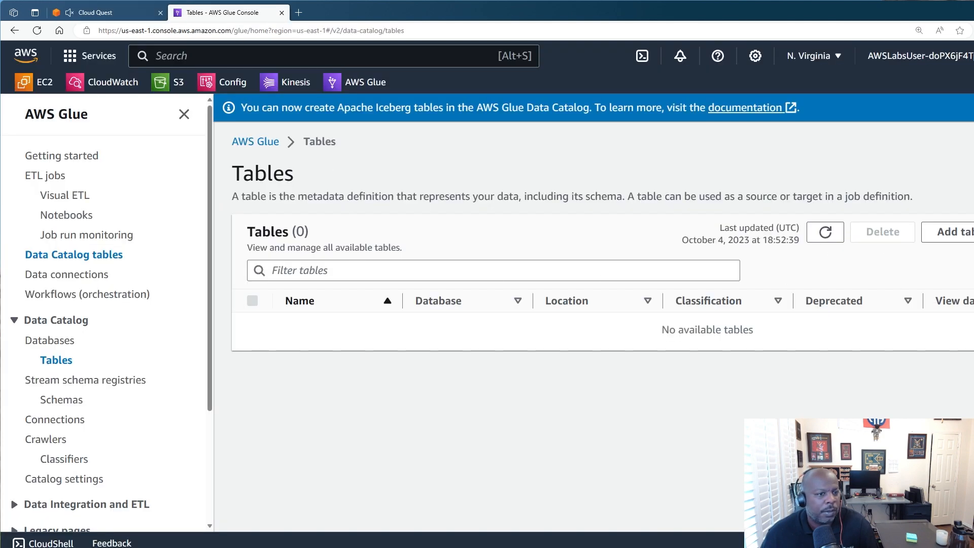
left_click(939, 232)
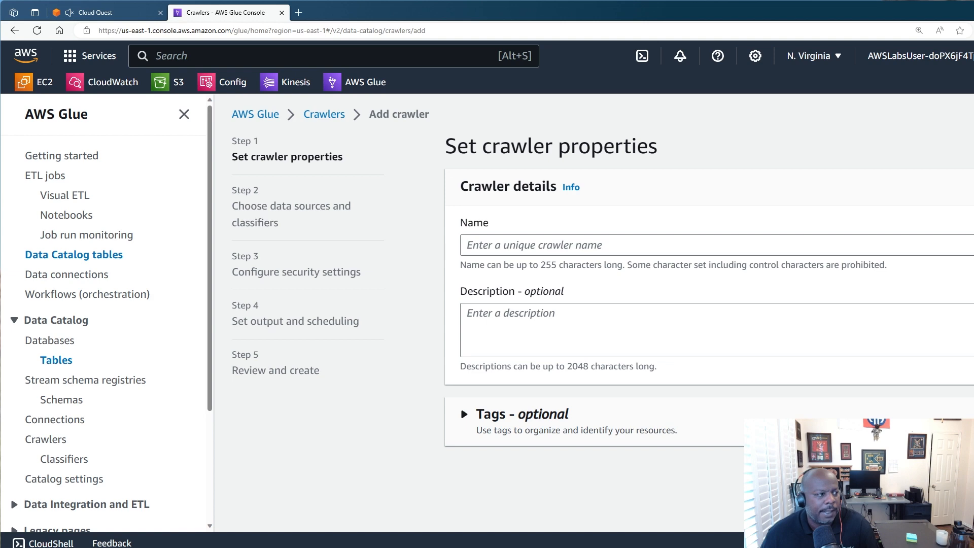
Advance the Cloud Quest lab instructions to step 19 and copy the crawler name crawl_processed_data from them.
left_click(96, 12)
left_click(349, 492)
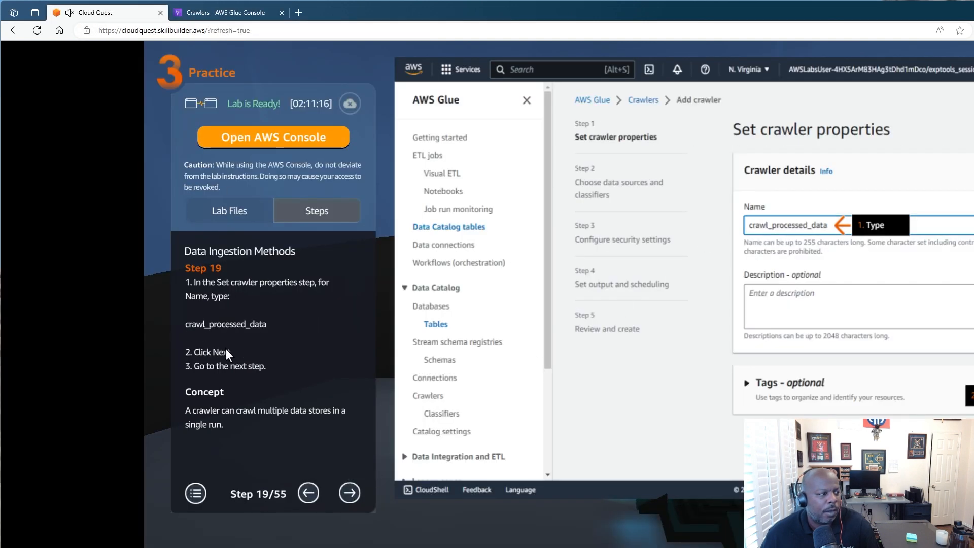
left_click_drag(226, 348, 277, 326)
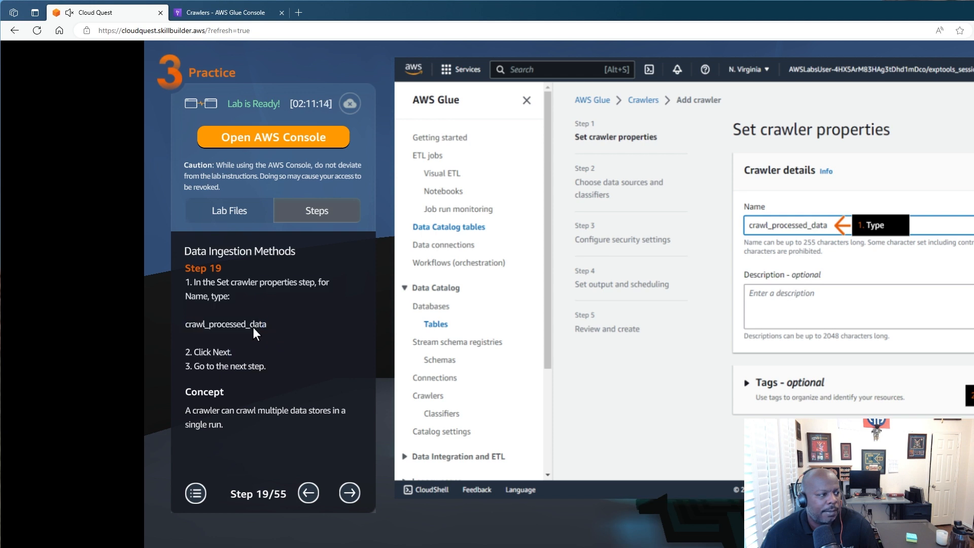
left_click(291, 323)
left_click_drag(186, 323, 186, 324)
key("ctrl+c")
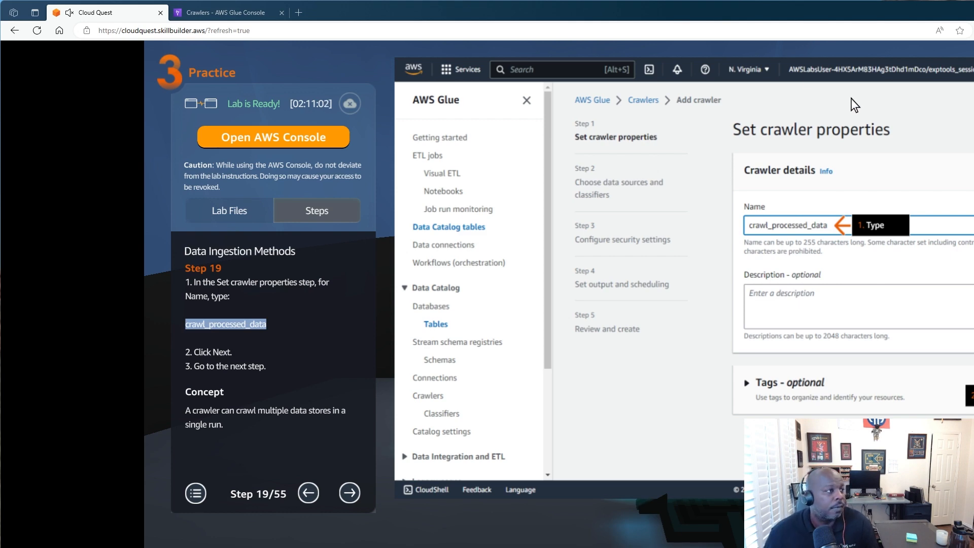
Name the new AWS Glue crawler crawl_processed_data in its crawler properties.
left_click(232, 13)
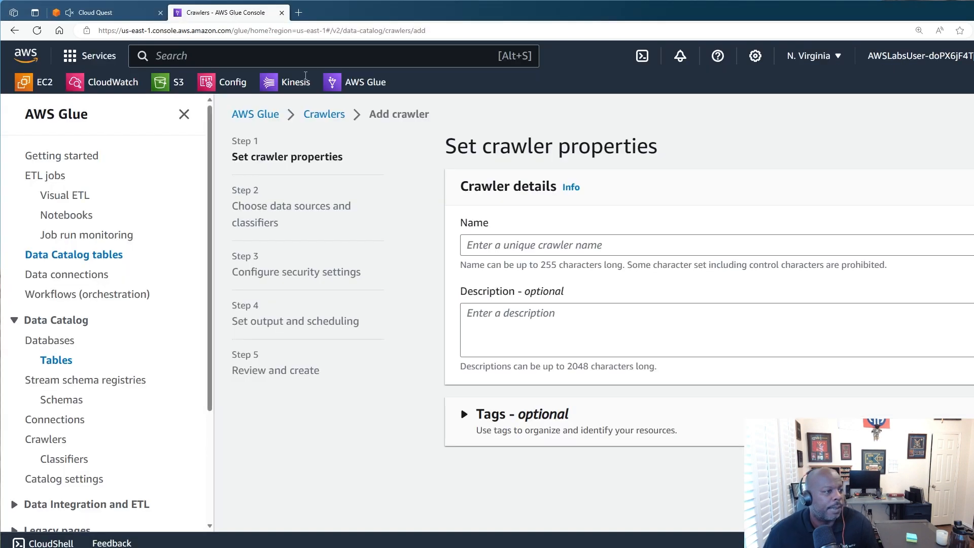
left_click(484, 252)
key("ctrl+v")
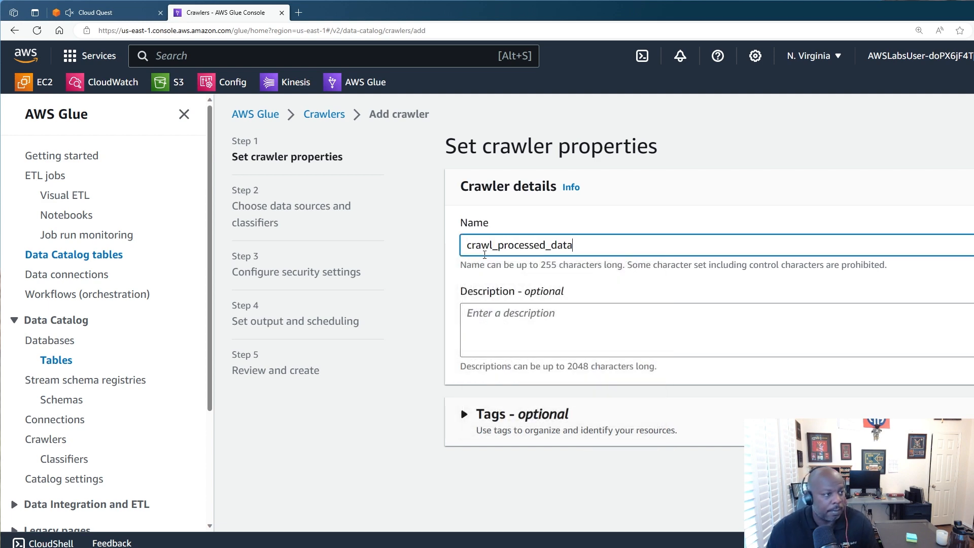
Advance the lab instructions to step 20, continue the crawler setup to data sources and classifiers, and open the form for adding a data source.
left_click(97, 13)
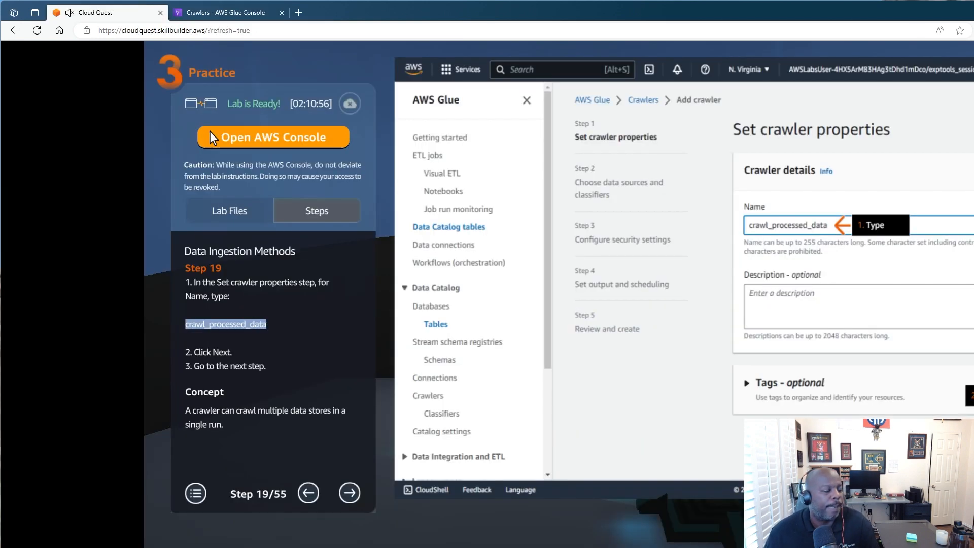
left_click(352, 491)
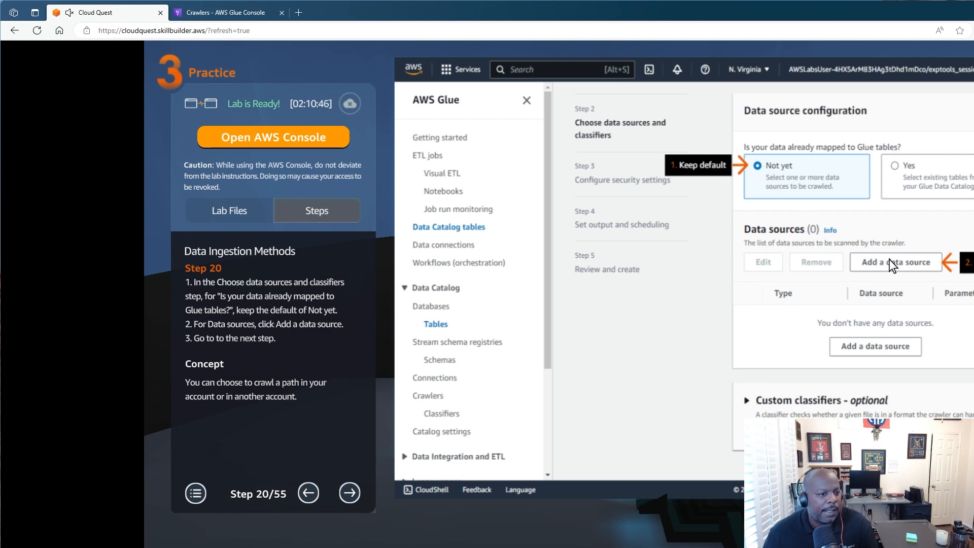
left_click(221, 12)
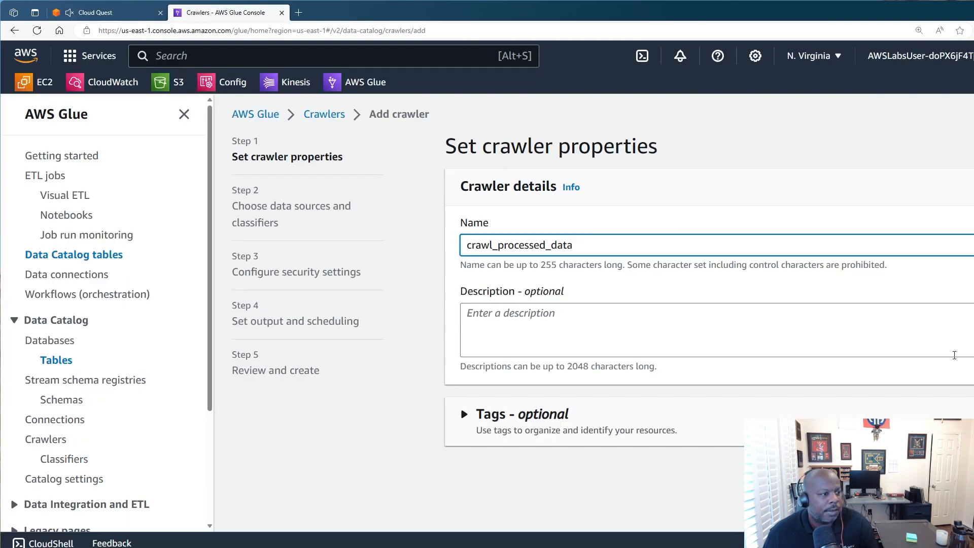
key("Return")
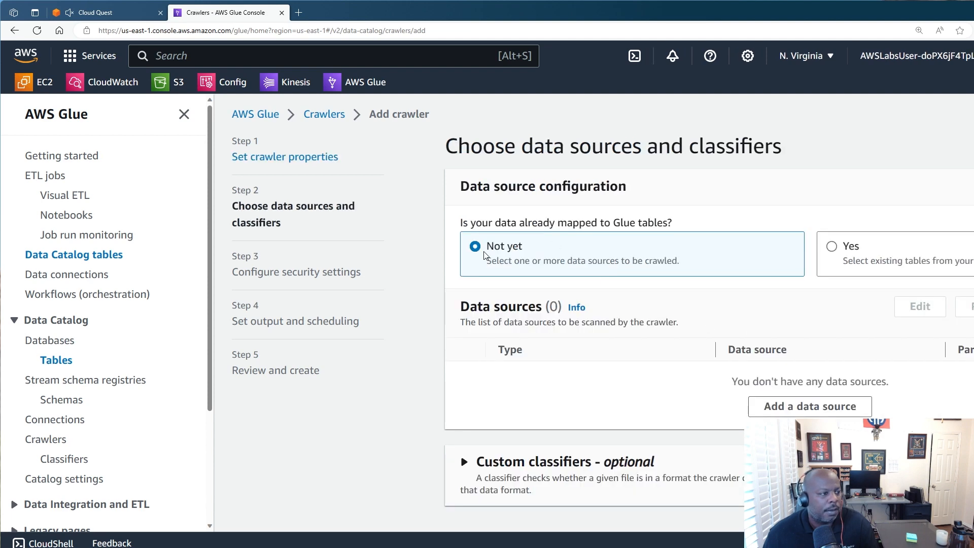
left_click(810, 406)
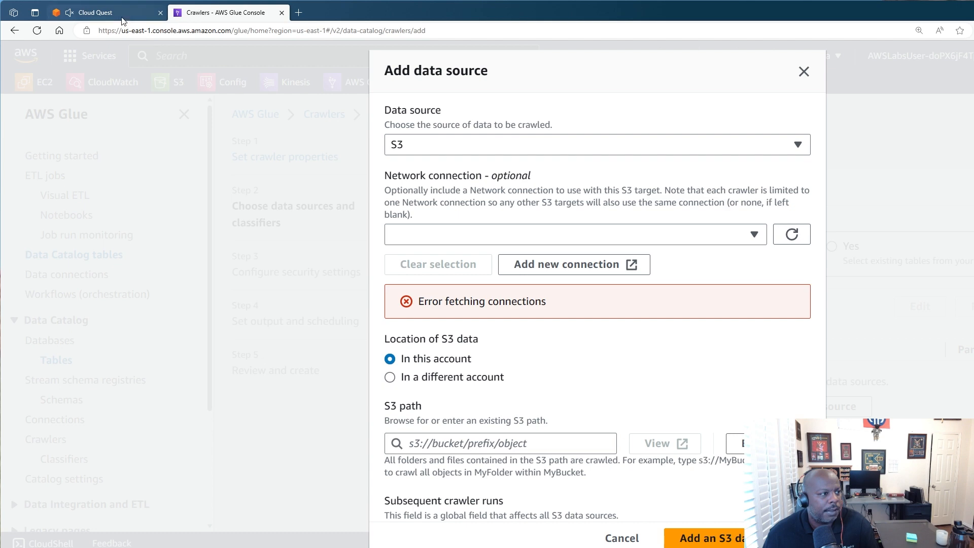
Advance the Cloud Quest lab instructions through step 21 to step 22.
left_click(136, 12)
left_click(350, 493)
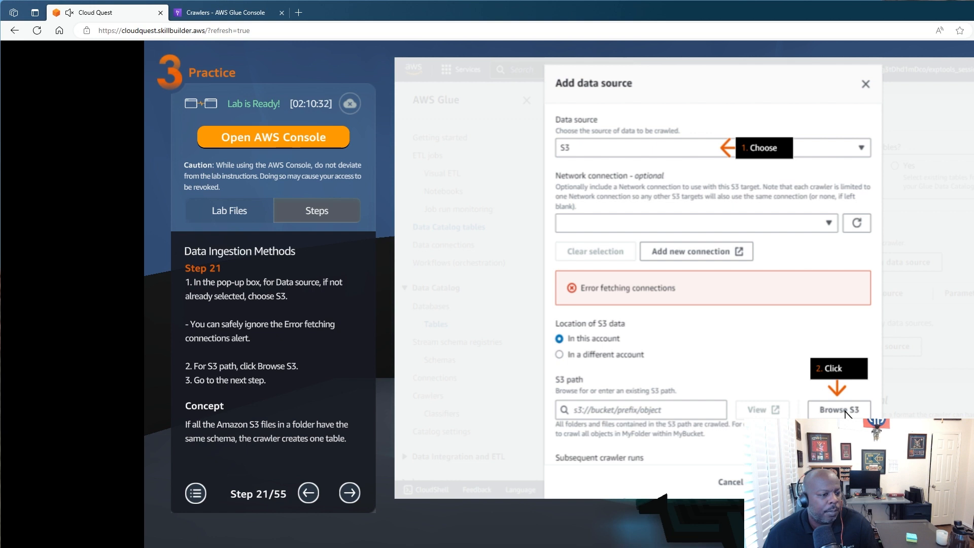
left_click(352, 493)
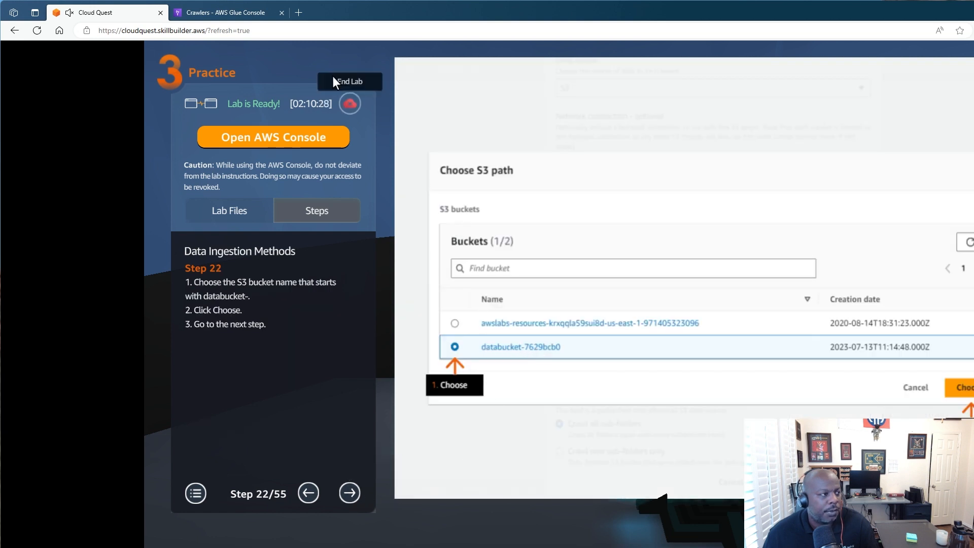
Browse S3 for the crawler's data source and choose the databucket-b7f55c00 bucket as its S3 path, rechecking the lab instructions before confirming.
left_click(218, 12)
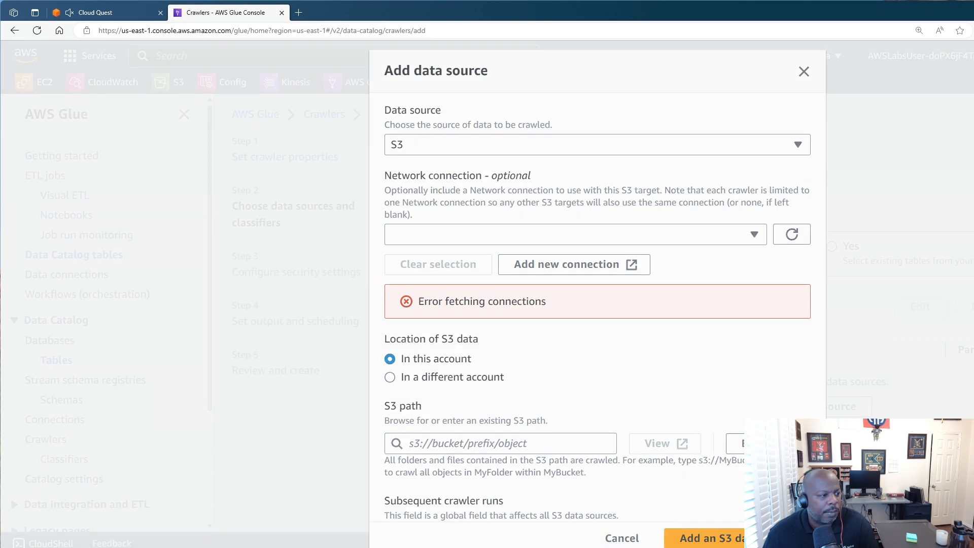
left_click(734, 443)
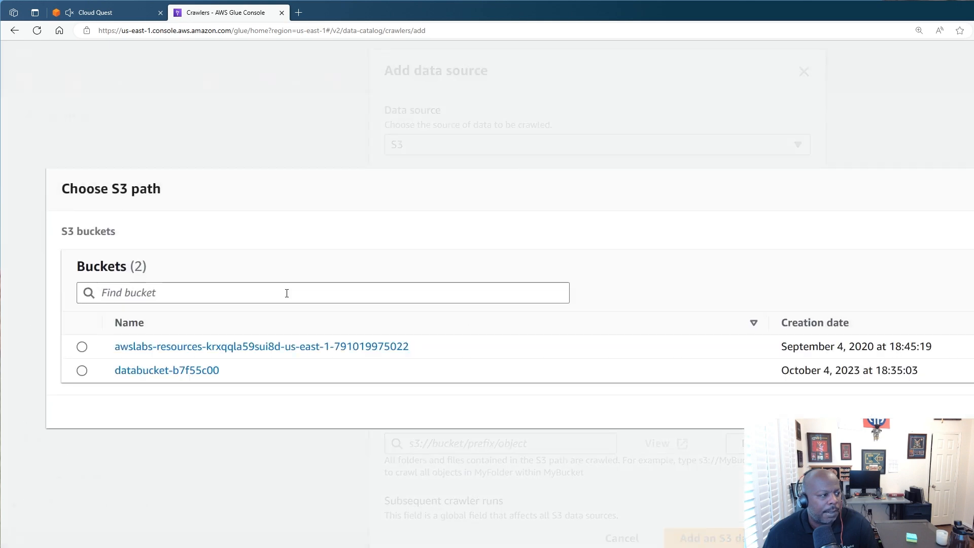
left_click(82, 371)
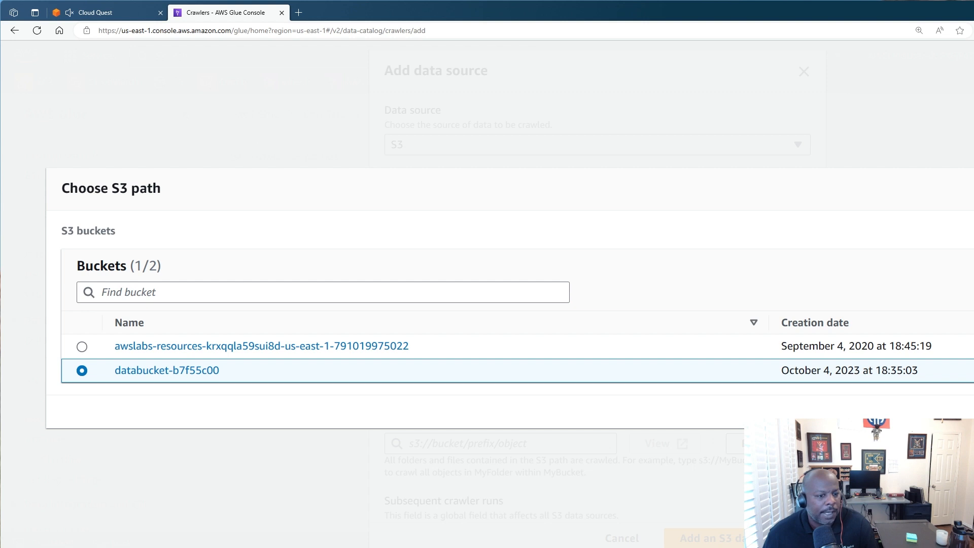
left_click(113, 15)
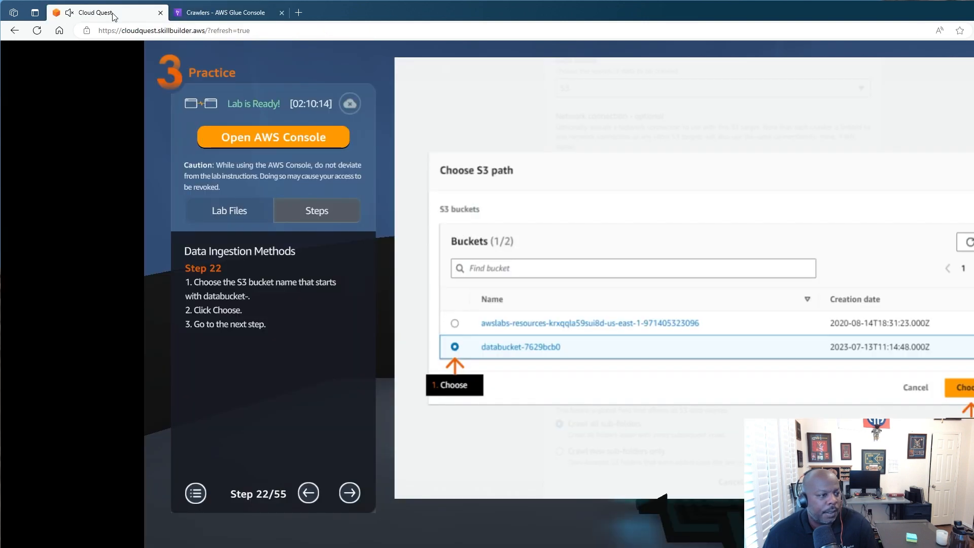
left_click(203, 7)
key("Return")
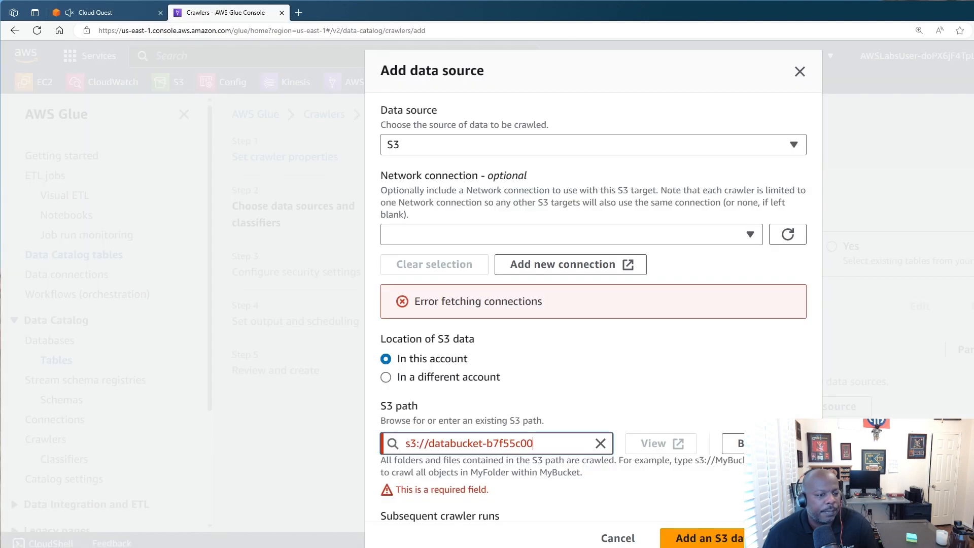
Advance the lab instructions to step 23, copy the path suffix /processed_data/ from them, and return to the crawler's data source form.
scroll(339, 344, "down", 3)
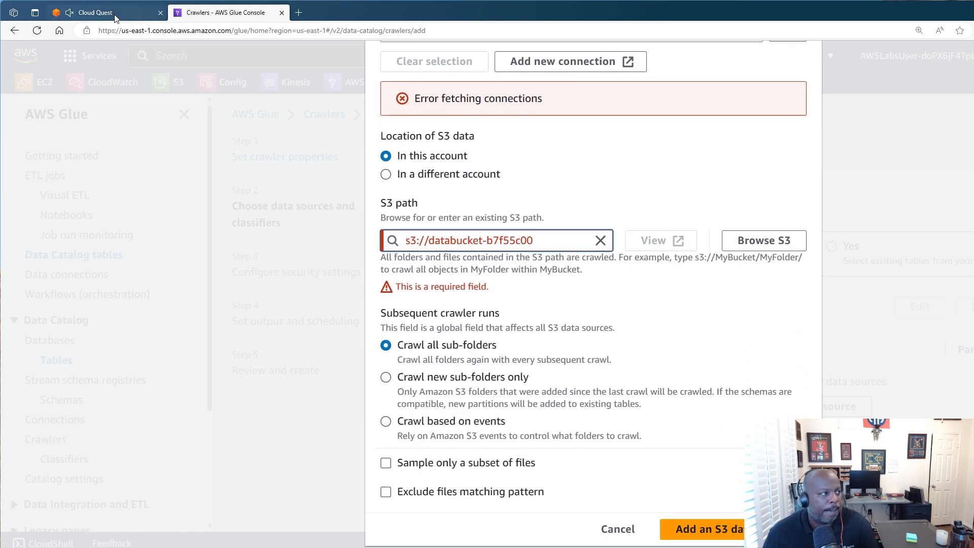
left_click(116, 15)
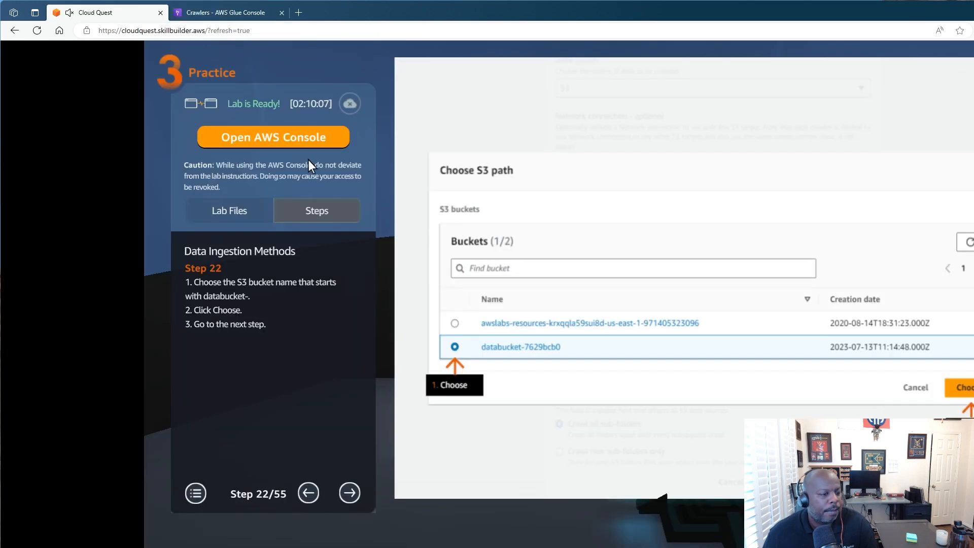
left_click(354, 489)
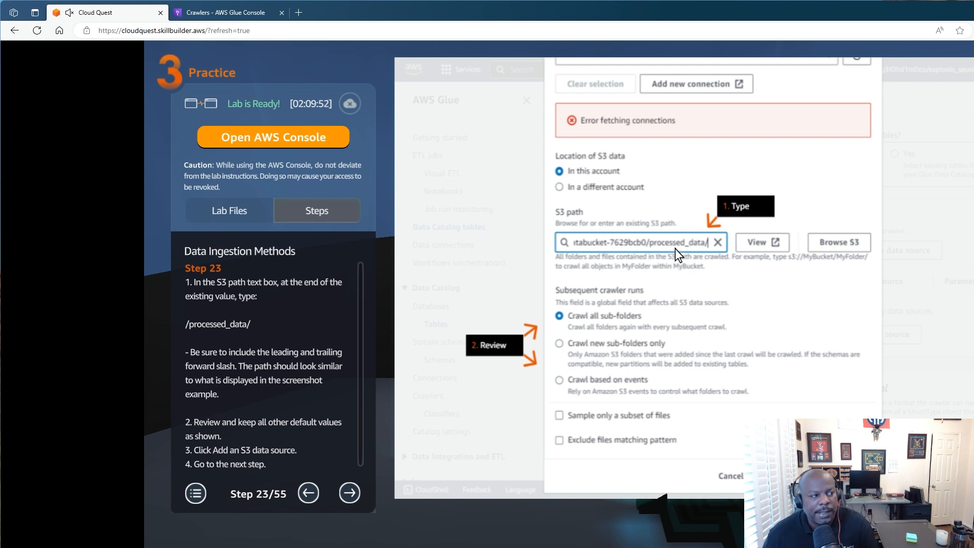
left_click_drag(257, 325, 214, 324)
left_click(267, 318)
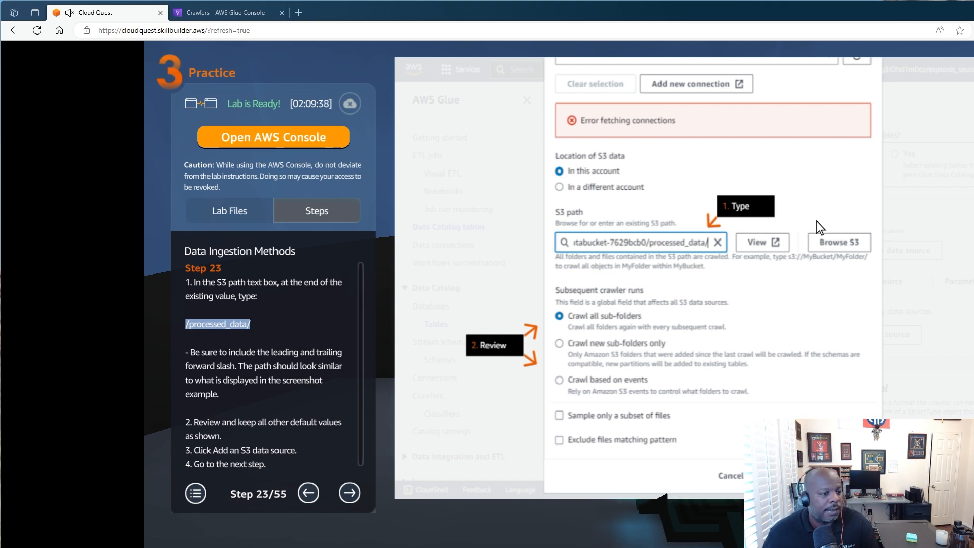
left_click(200, 7)
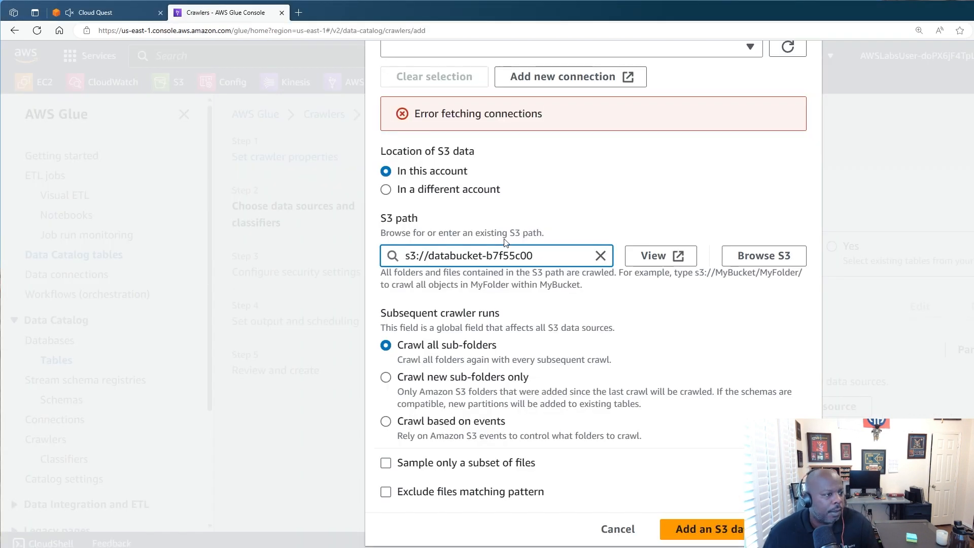
Append /processed_data/ to the S3 path, recheck the lab instructions, and add the S3 data source to the crawler.
type("/processed_data/")
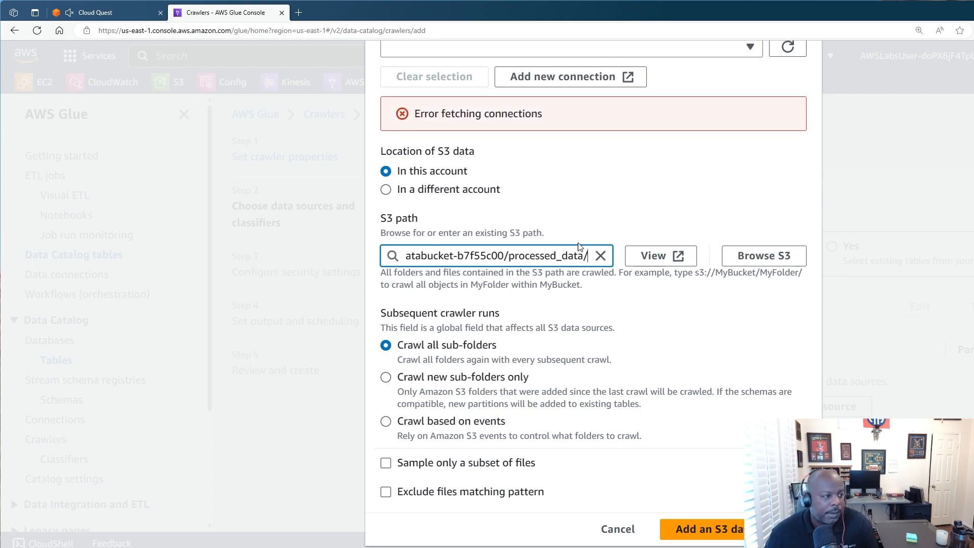
left_click(100, 15)
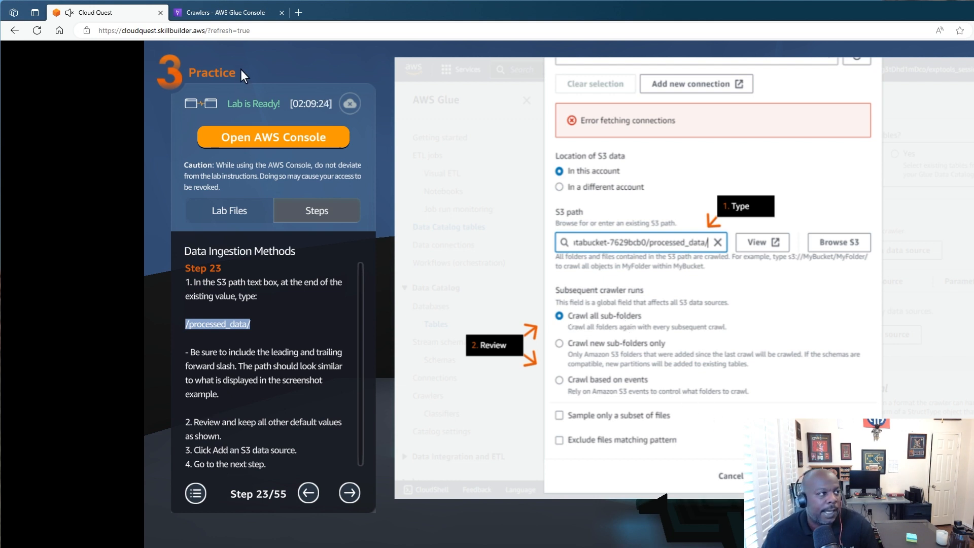
left_click(226, 12)
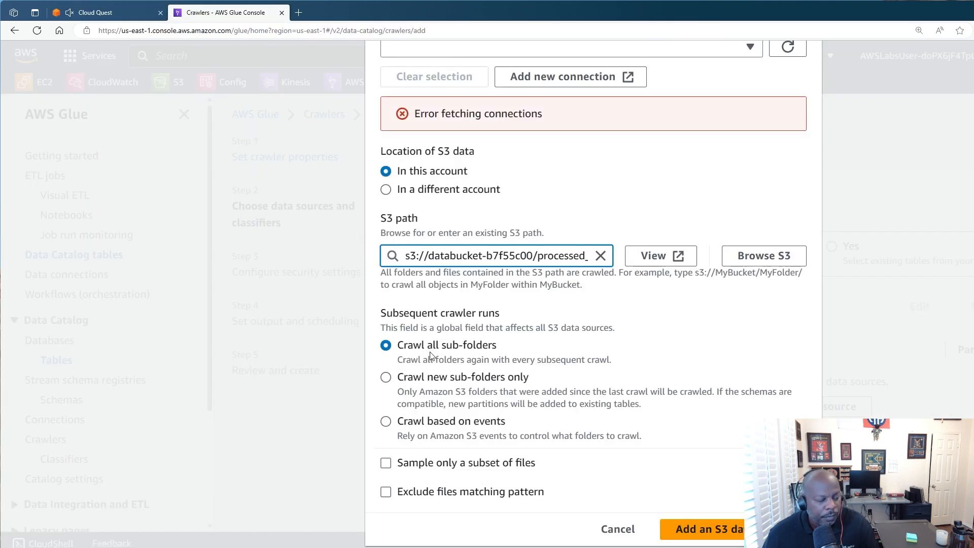
left_click(726, 531)
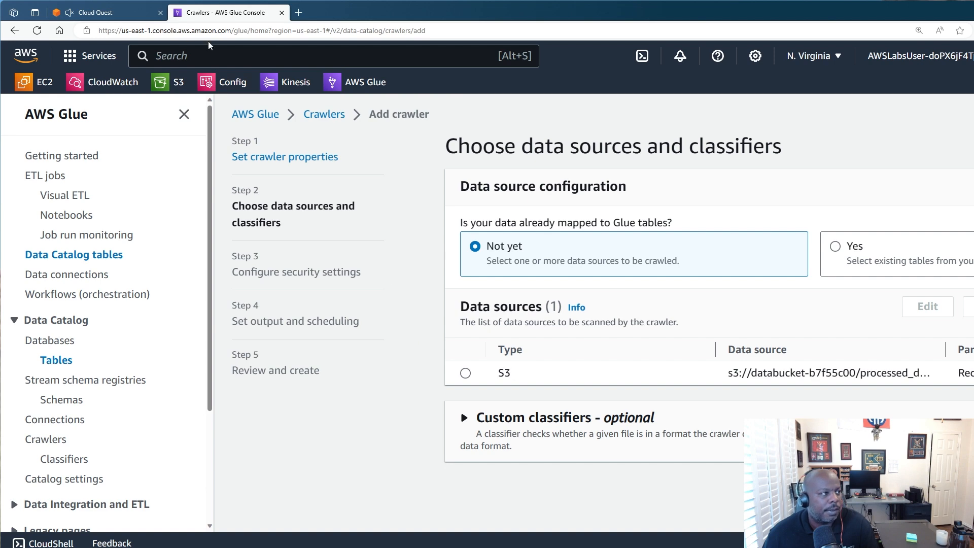
Advance the lab instructions to step 24 and continue the crawler setup to the security settings.
left_click(115, 13)
left_click(350, 493)
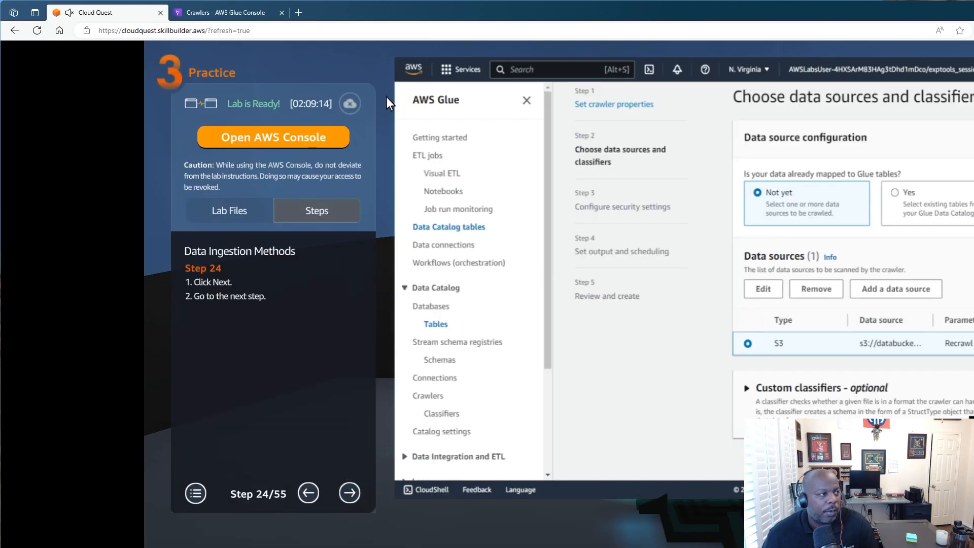
left_click(223, 13)
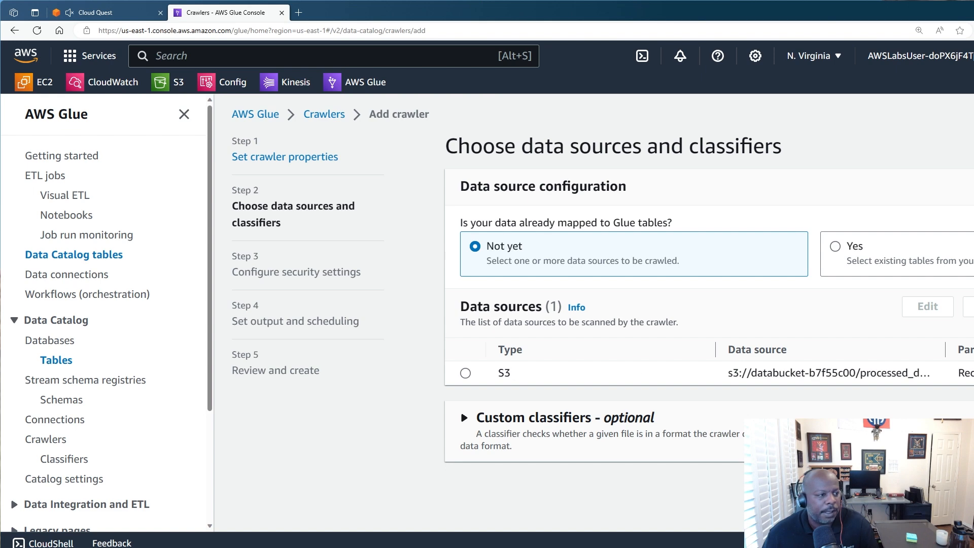
Return to the Cloud Quest lab instructions and advance them through step 25 to step 26.
left_click(80, 16)
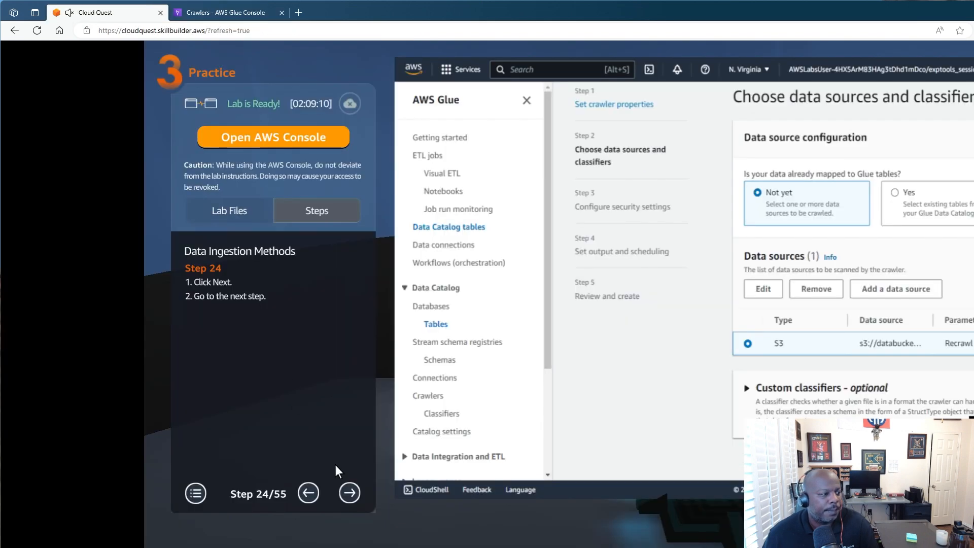
left_click(349, 492)
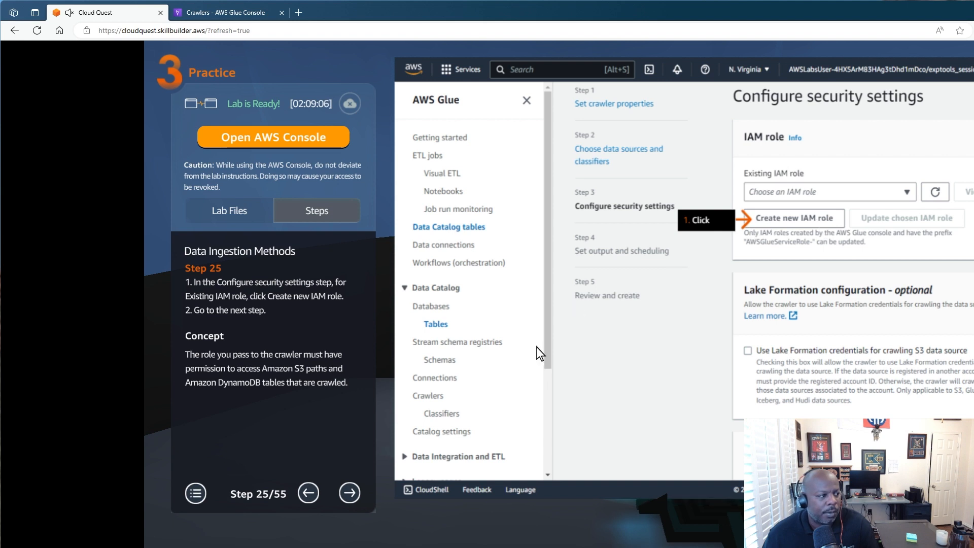
left_click(348, 491)
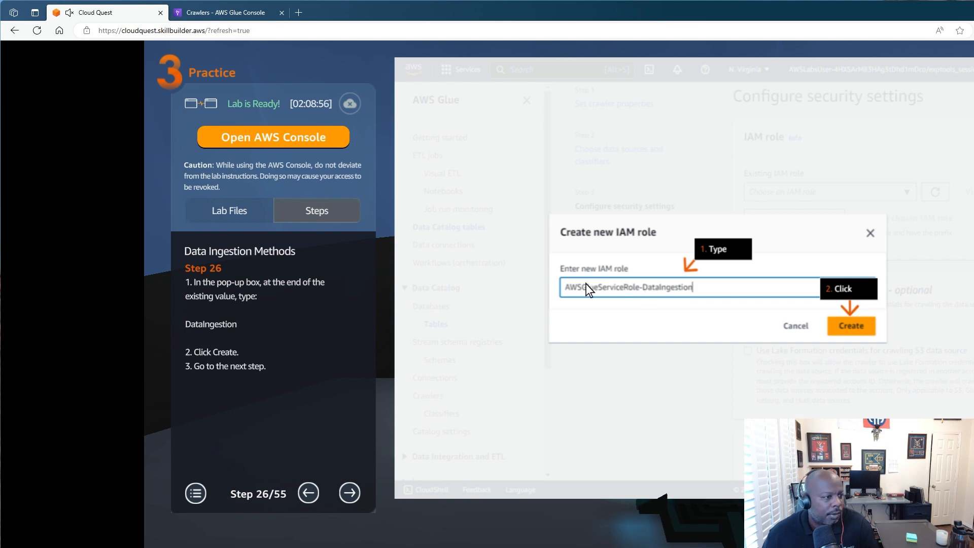
Create a new IAM role named AWSGlueServiceRole-DataIngestion for the crawler, copying the DataIngestion suffix from the lab instructions.
left_click(238, 16)
left_click(527, 272)
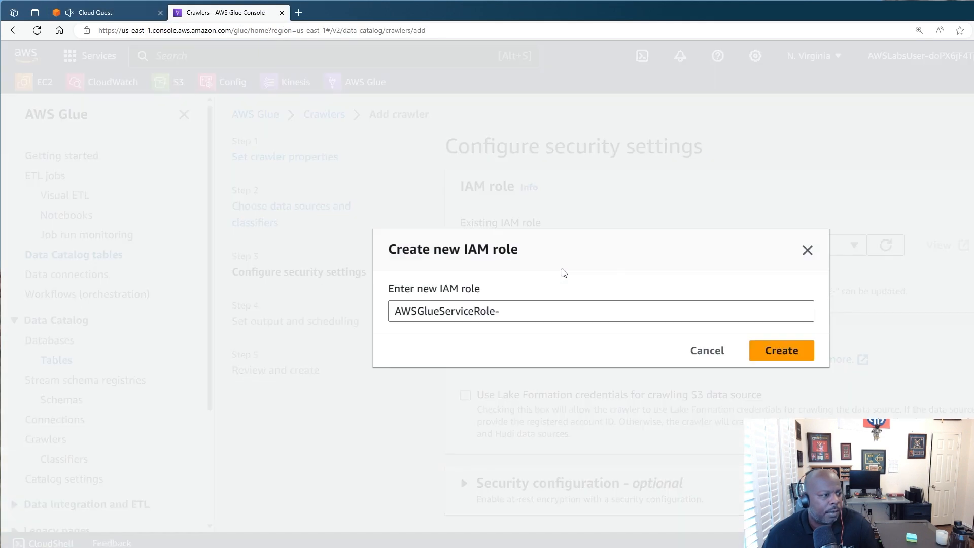
left_click(511, 313)
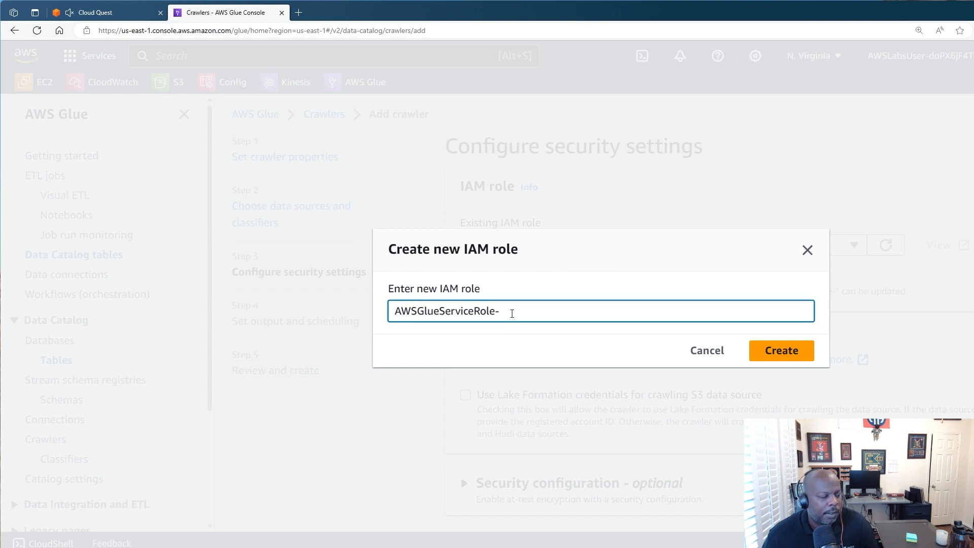
left_click(106, 12)
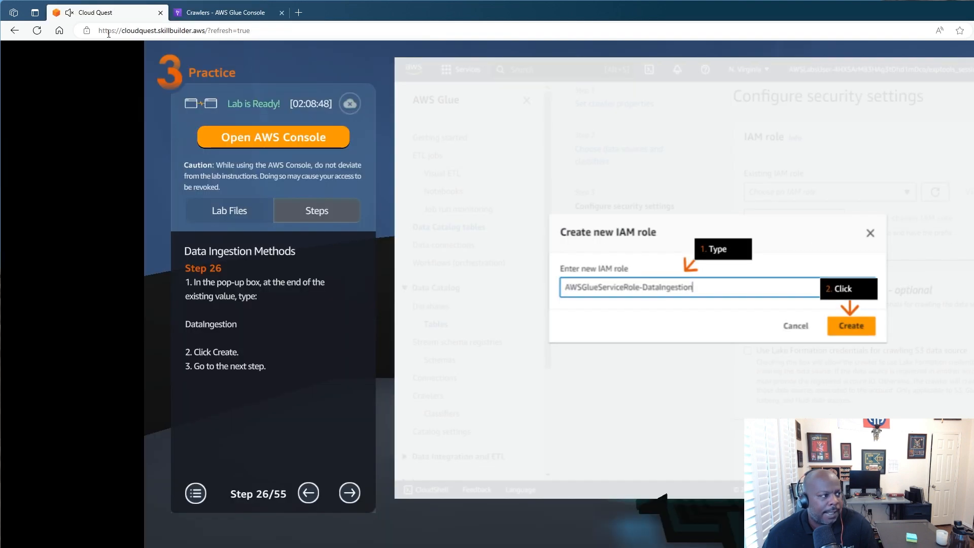
left_click(257, 315)
left_click_drag(257, 323, 254, 323)
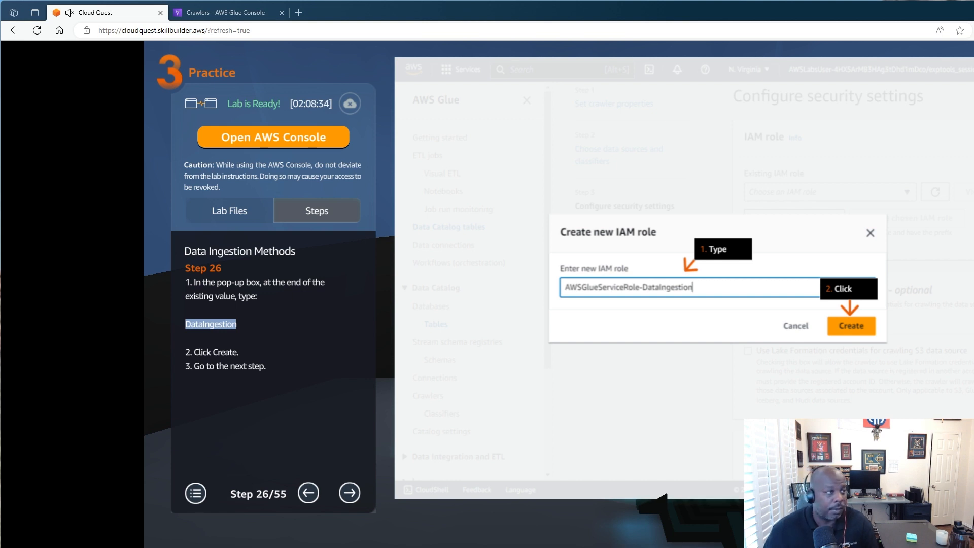
left_click(230, 15)
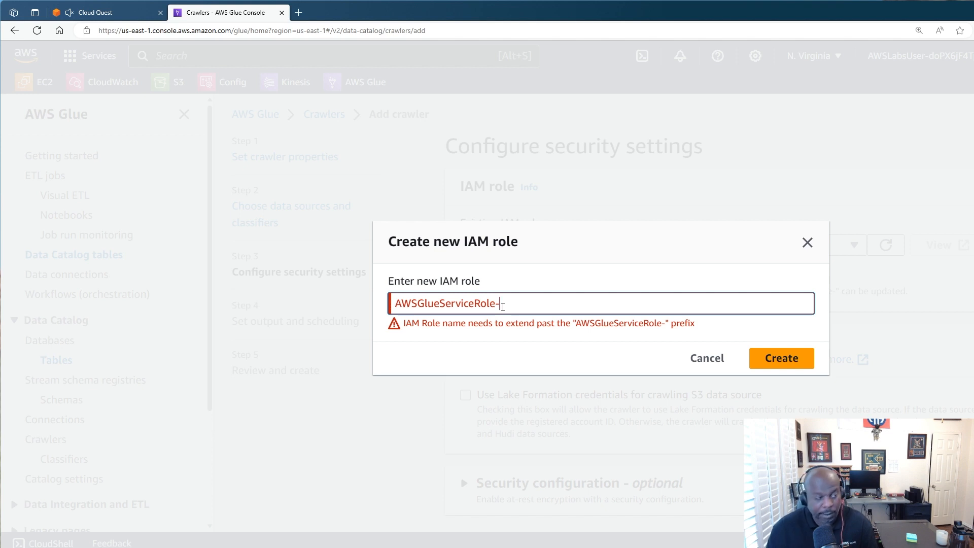
type("DataIngestion")
left_click(783, 351)
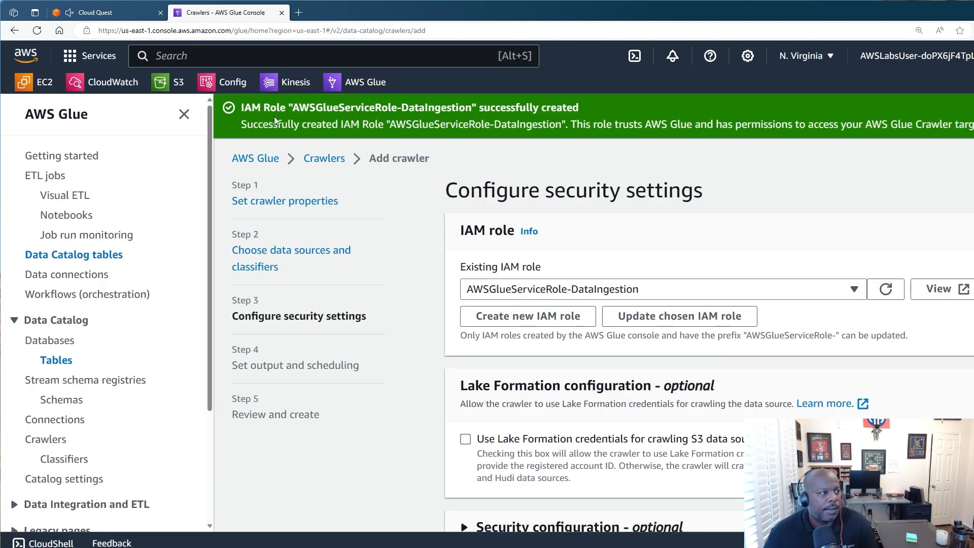
Advance the Cloud Quest lab instructions through step 27 to step 28.
left_click(101, 12)
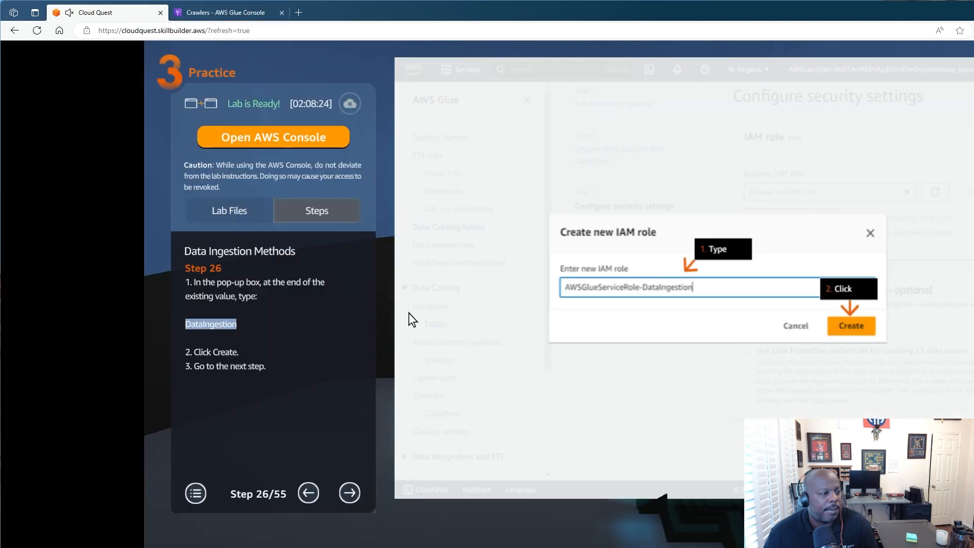
left_click(355, 488)
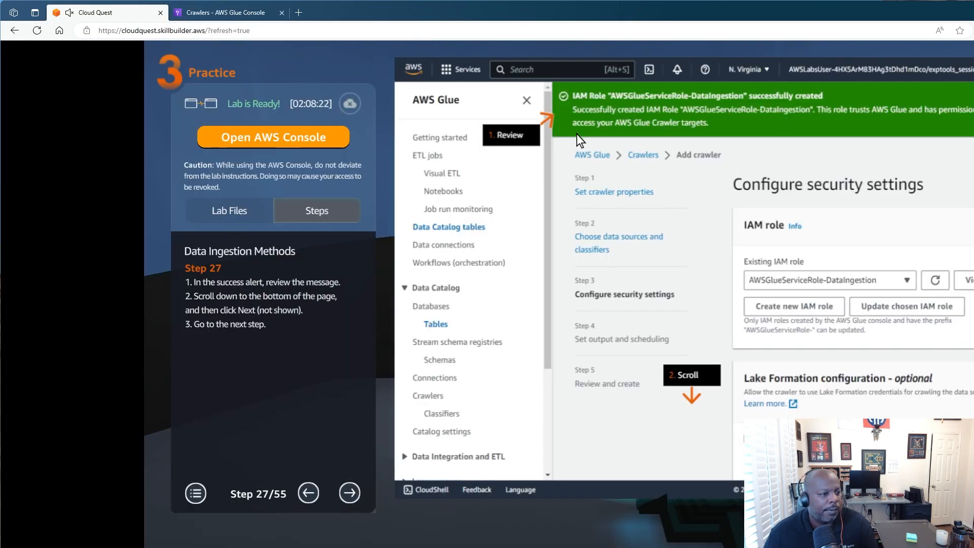
left_click(348, 493)
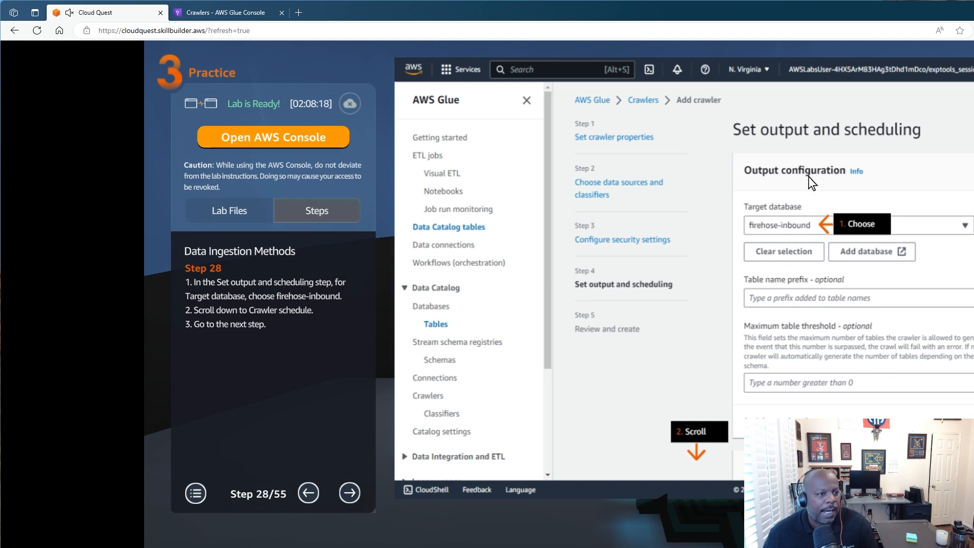
Continue the crawler setup to output and scheduling and choose firehose-inbound as the target database.
left_click(218, 14)
scroll(707, 276, "down", 1)
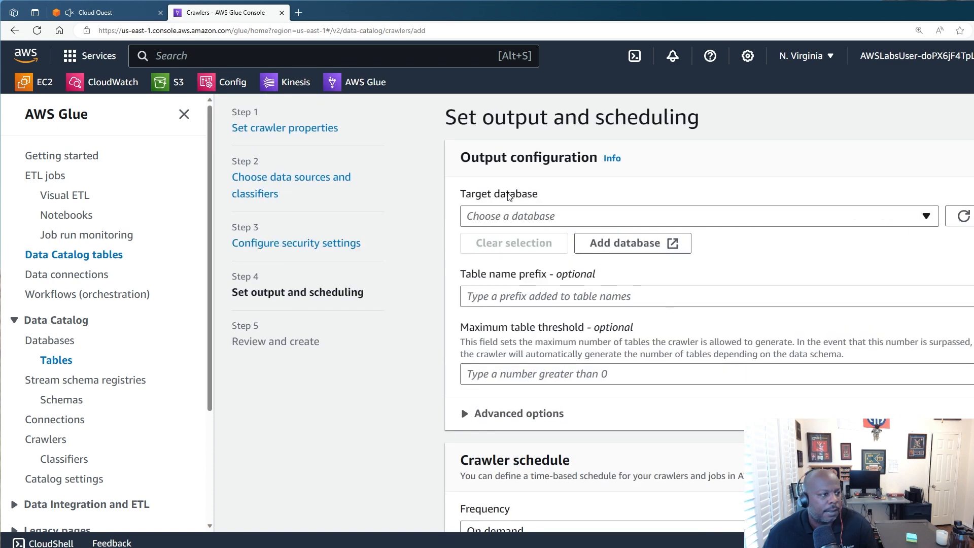
left_click(570, 216)
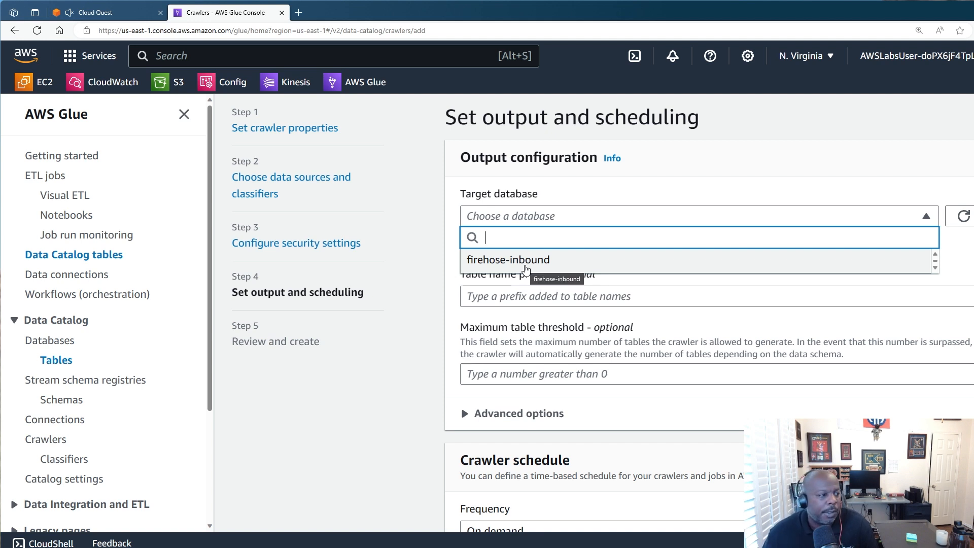
left_click(526, 268)
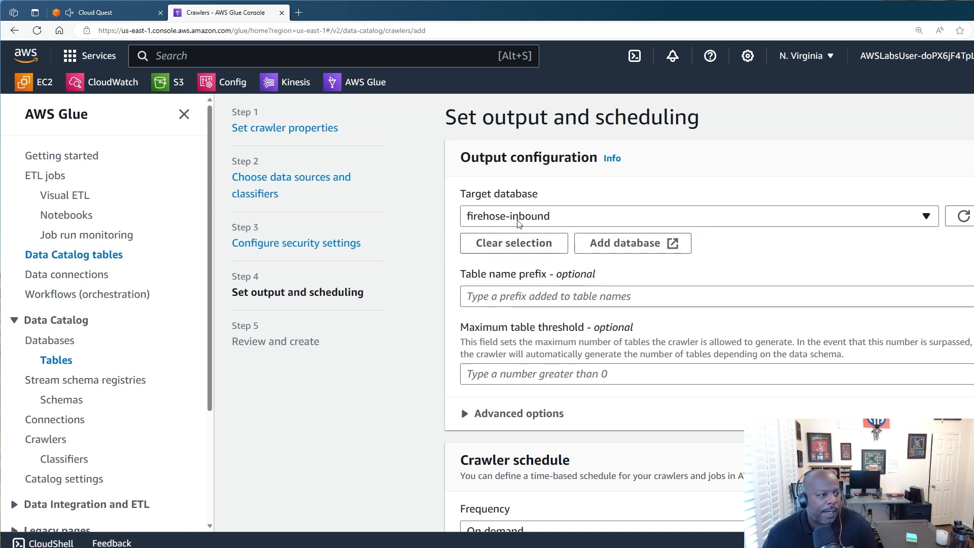
Advance the lab instructions to step 29 and return to the crawler's output and scheduling settings.
left_click(101, 12)
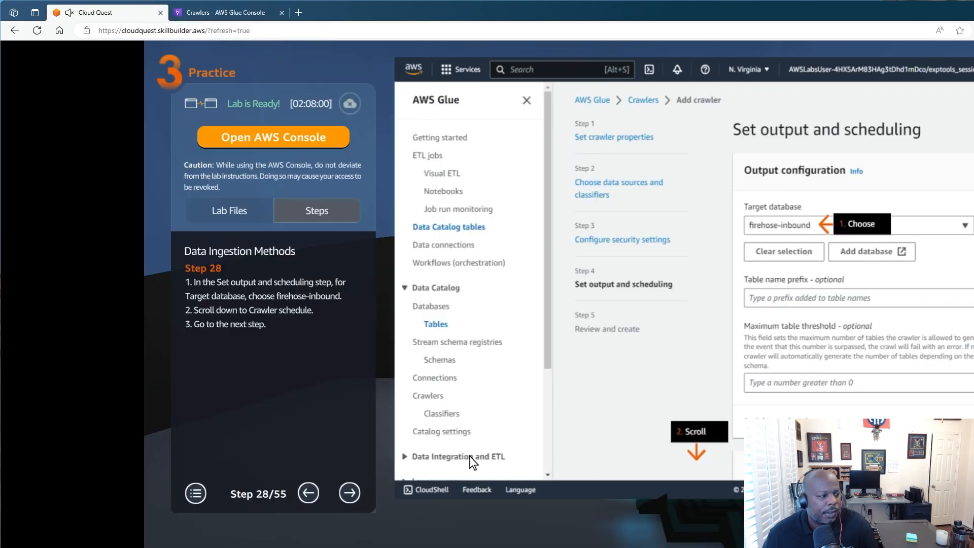
left_click(355, 493)
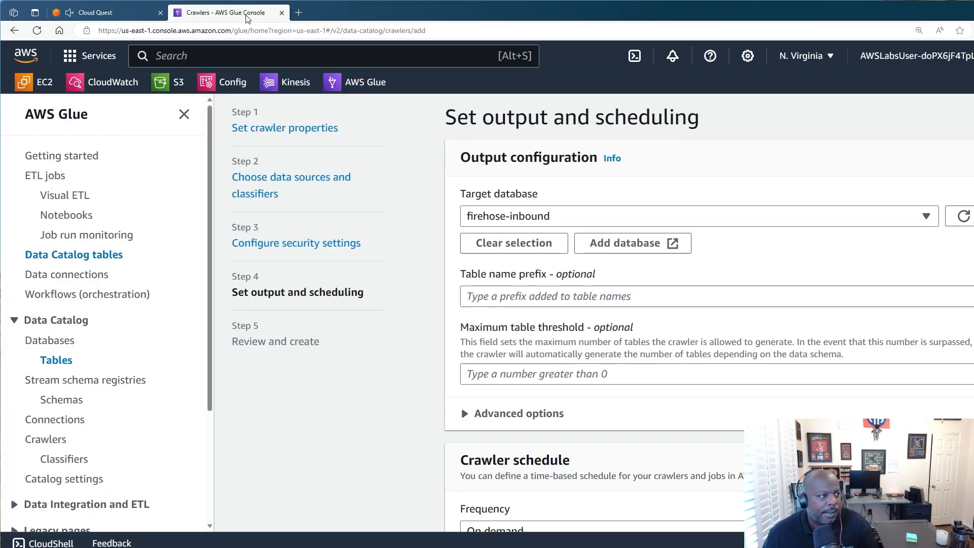
left_click(225, 13)
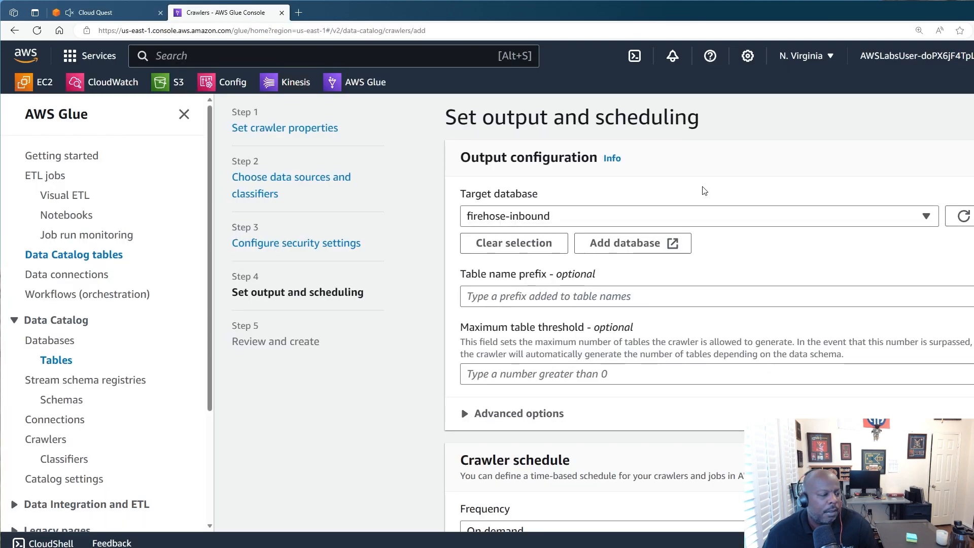
scroll(703, 191, "down", 1)
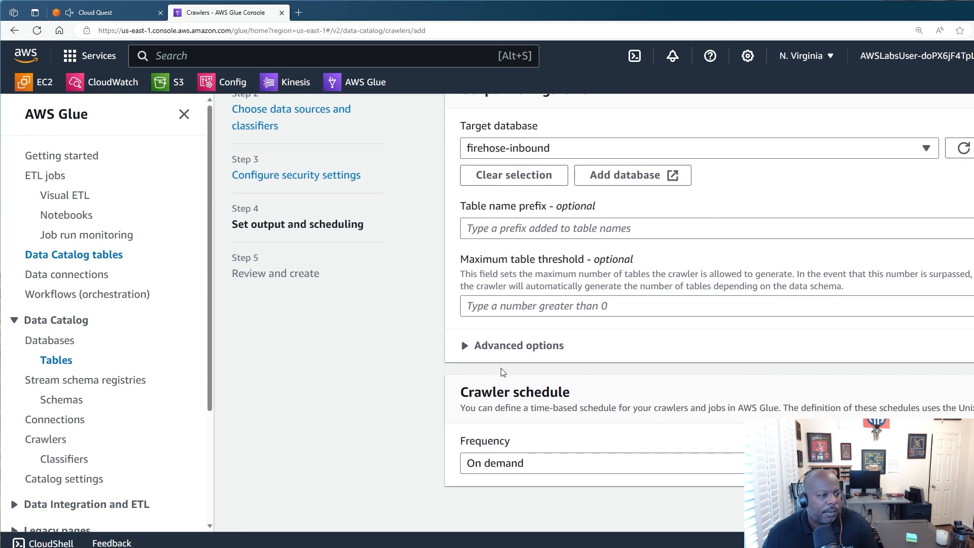
left_click(464, 346)
left_click(464, 345)
left_click(938, 510)
scroll(710, 238, "down", 2)
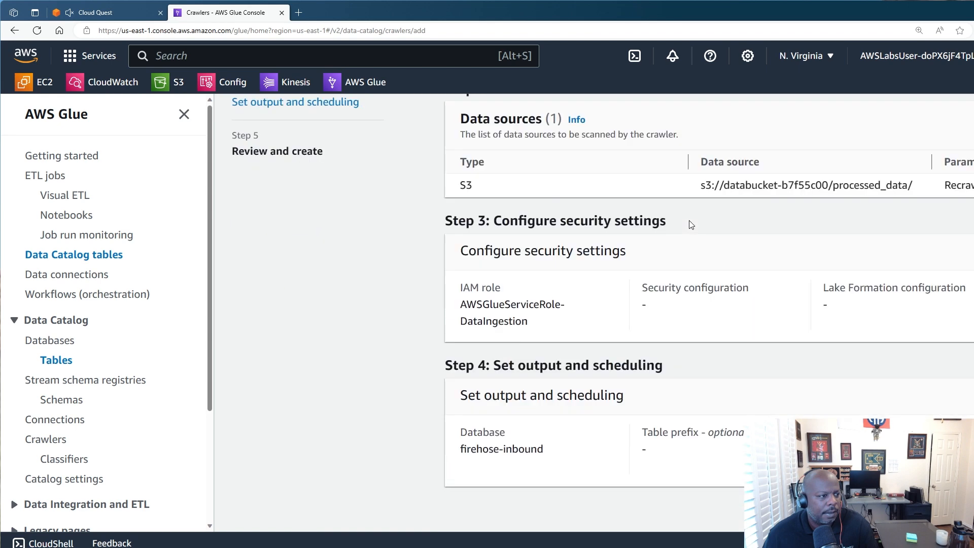
scroll(690, 223, "up", 4)
scroll(690, 224, "down", 5)
left_click(938, 510)
scroll(648, 291, "up", 3)
scroll(648, 291, "down", 3)
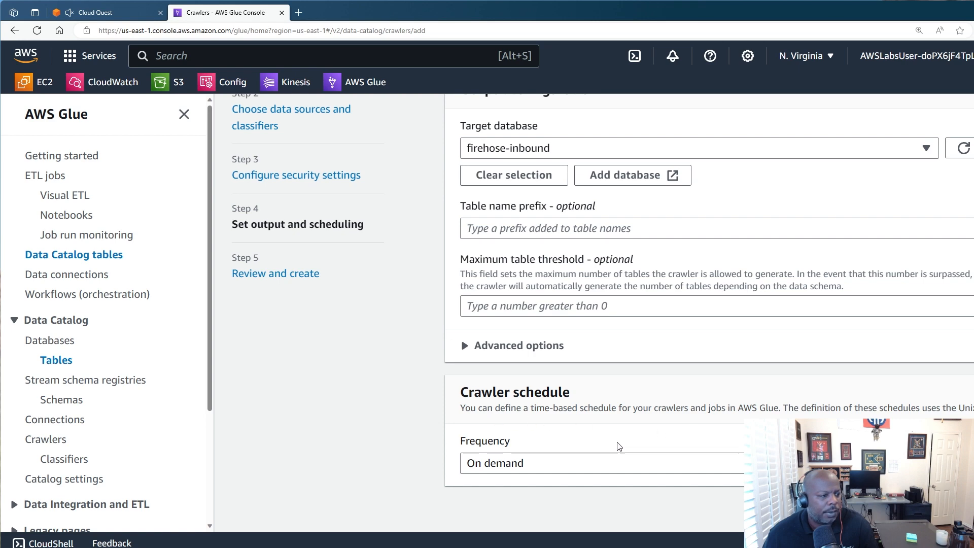
Recheck step 29 of the lab instructions and set the crawler schedule's frequency to Custom.
left_click(585, 465)
left_click(584, 467)
left_click(127, 18)
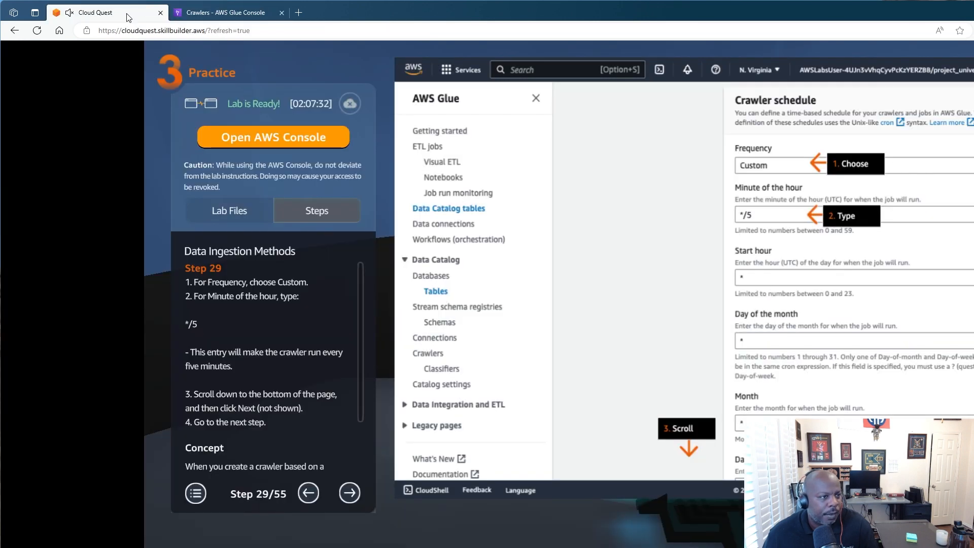
left_click(218, 12)
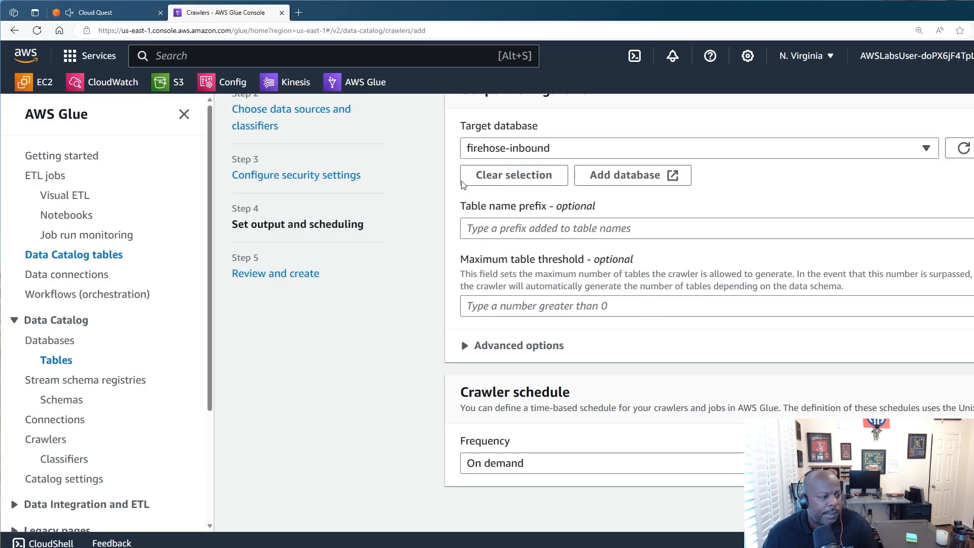
left_click(513, 462)
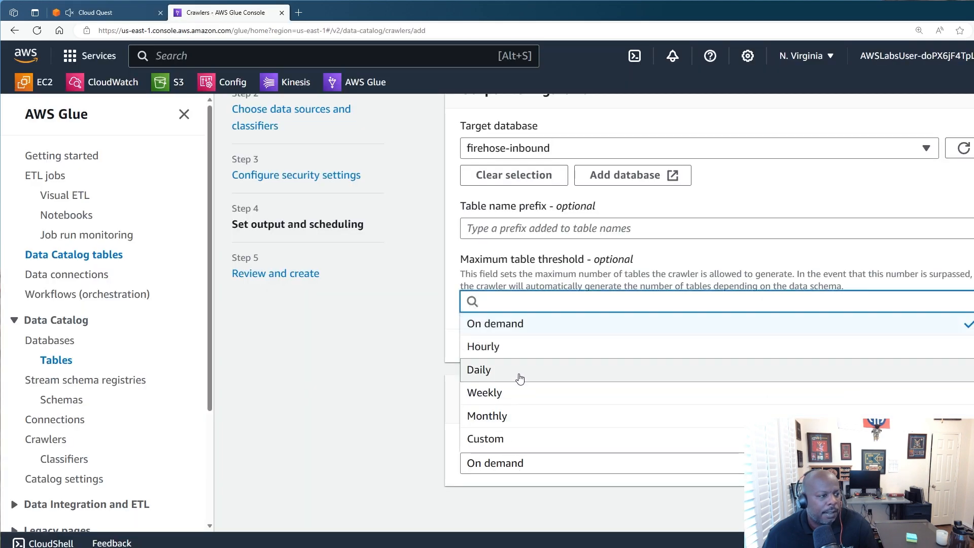
left_click(509, 438)
scroll(591, 224, "down", 8)
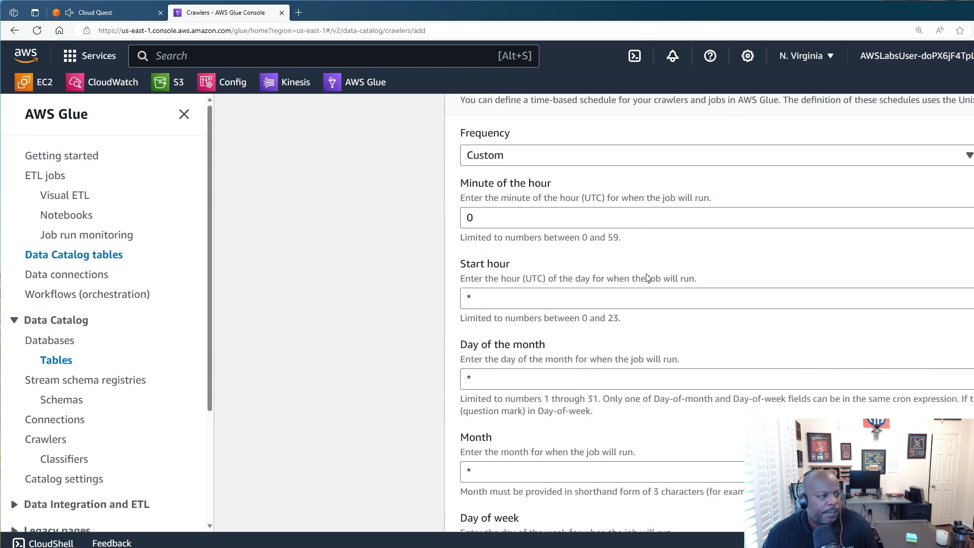
scroll(646, 273, "up", 1)
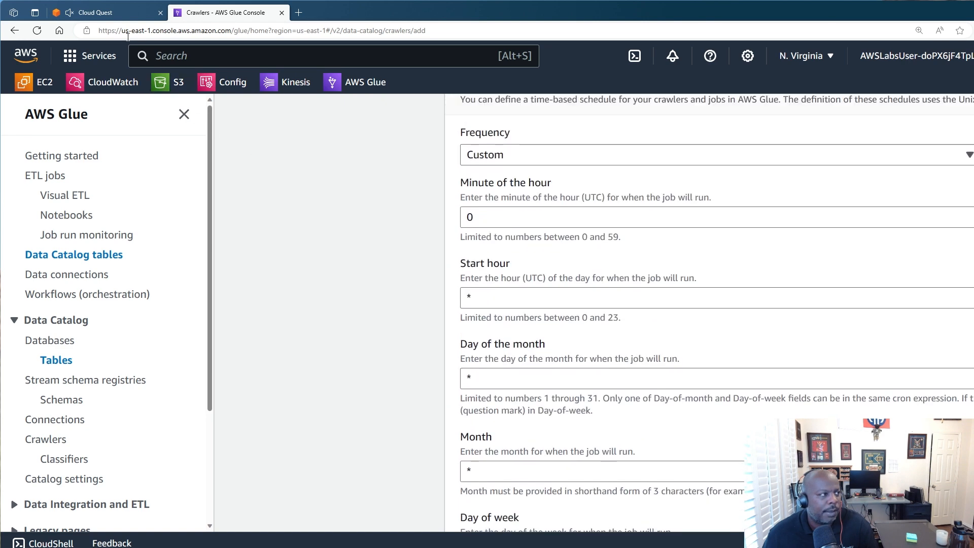
Recheck step 29 of the lab instructions and set the crawler schedule's minute of the hour to */5.
left_click(113, 17)
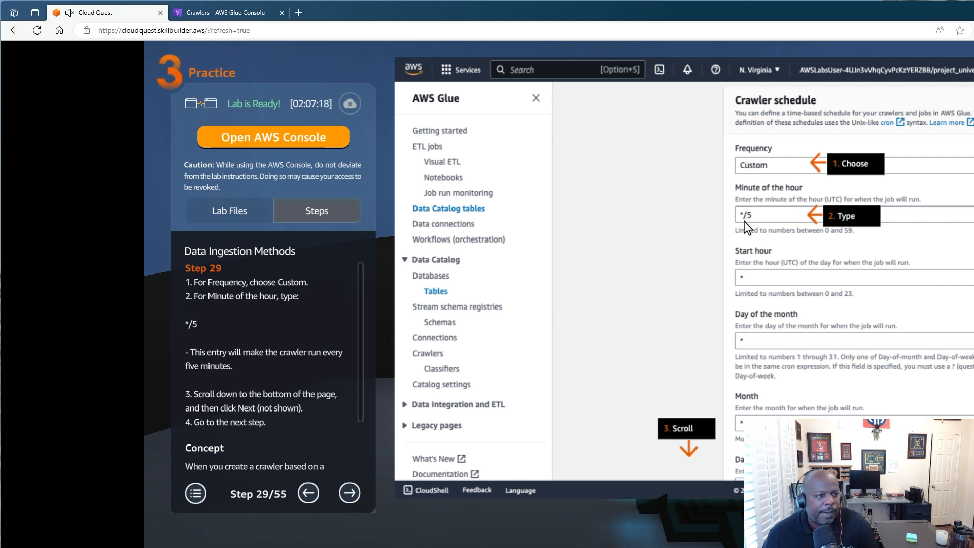
left_click(229, 14)
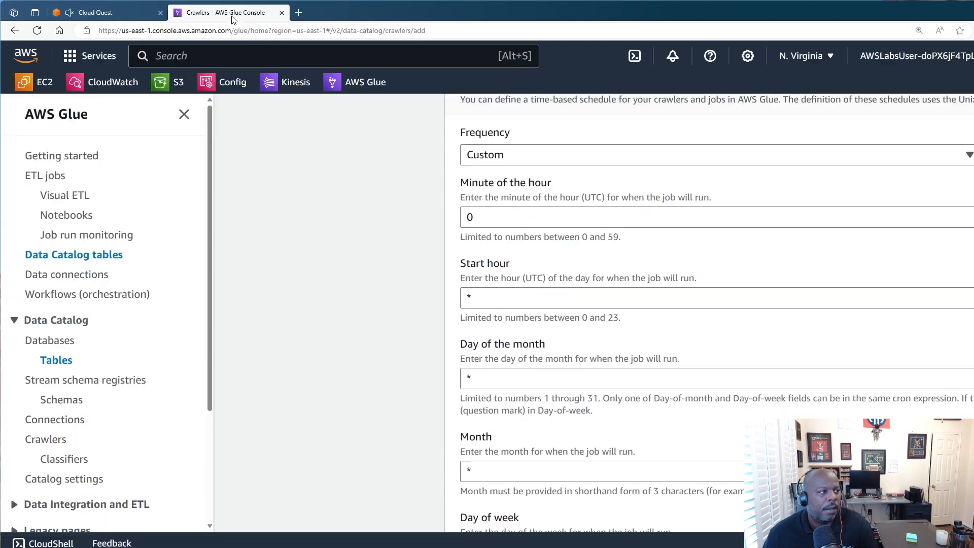
left_click(501, 212)
key("BackSpace")
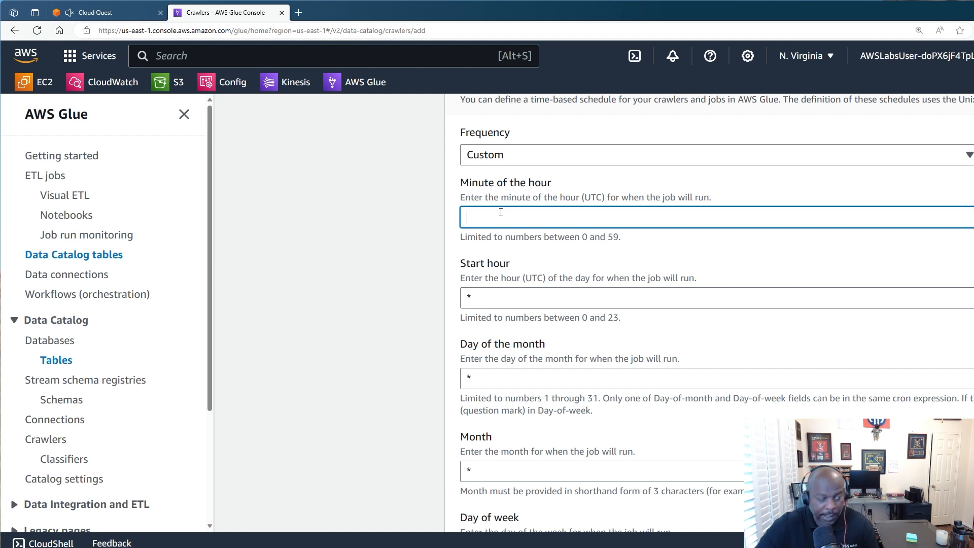
type("*/")
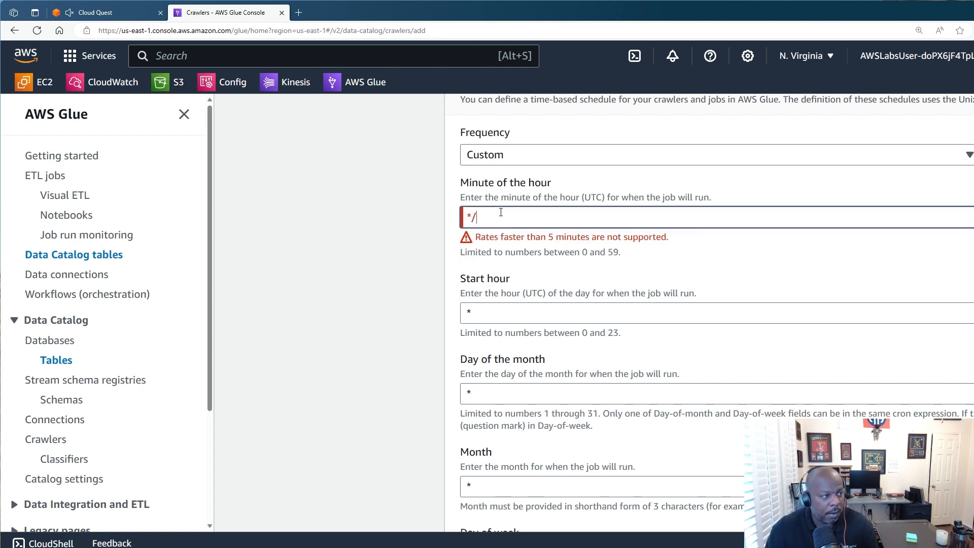
type("5")
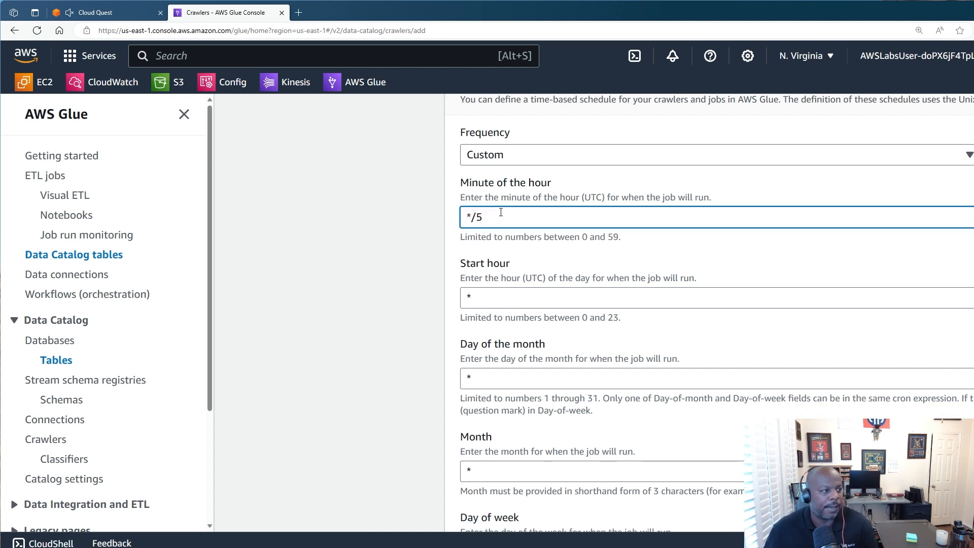
left_click(527, 254)
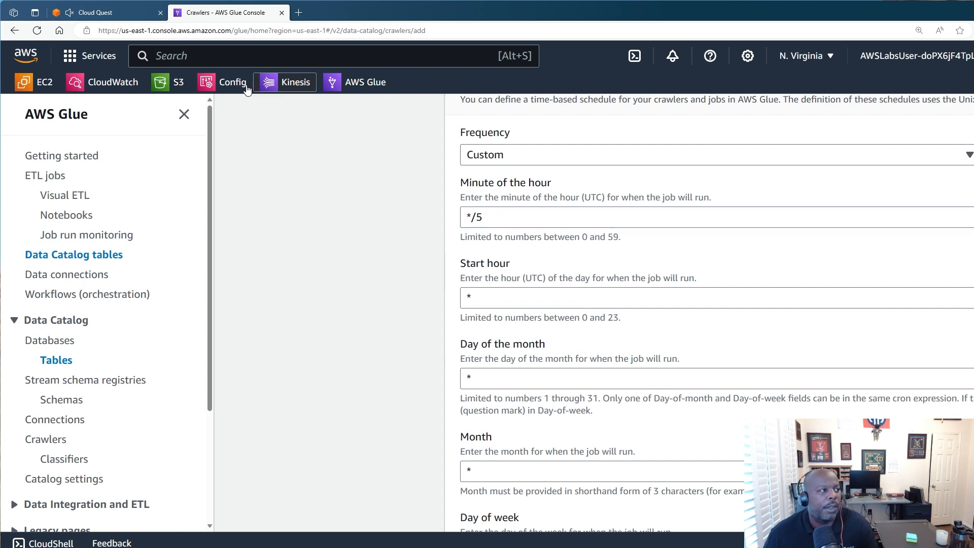
Advance the lab instructions to step 30, and review and create the crawl_processed_data crawler.
left_click(120, 15)
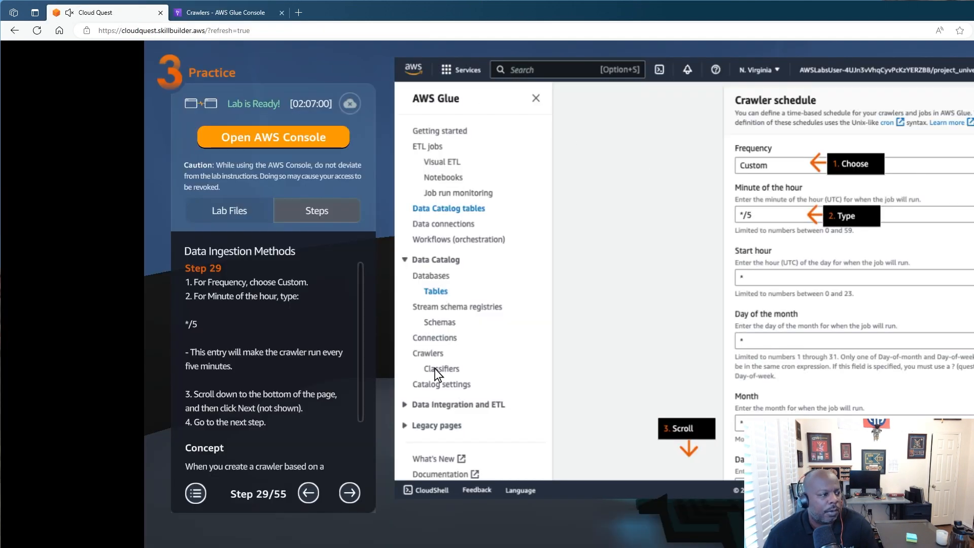
left_click(350, 492)
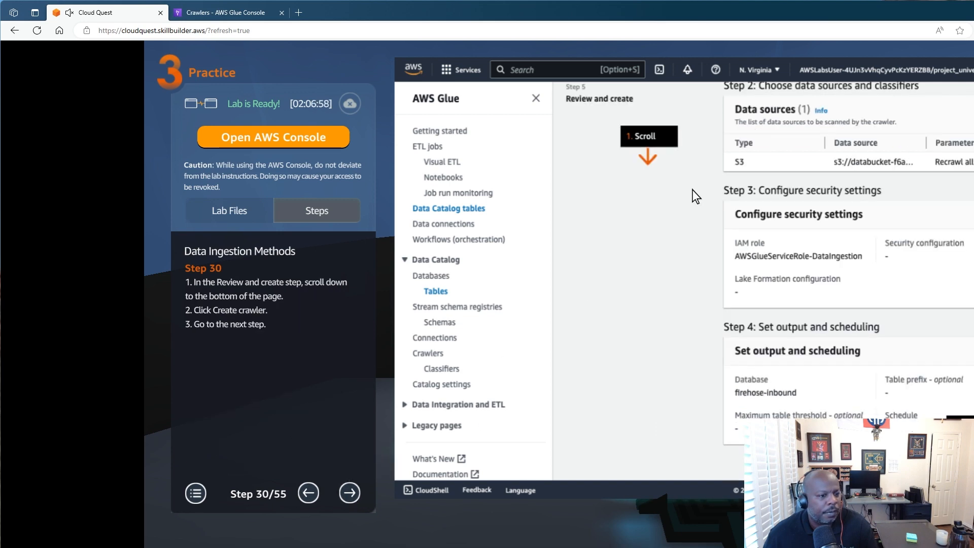
left_click(231, 11)
scroll(706, 272, "down", 5)
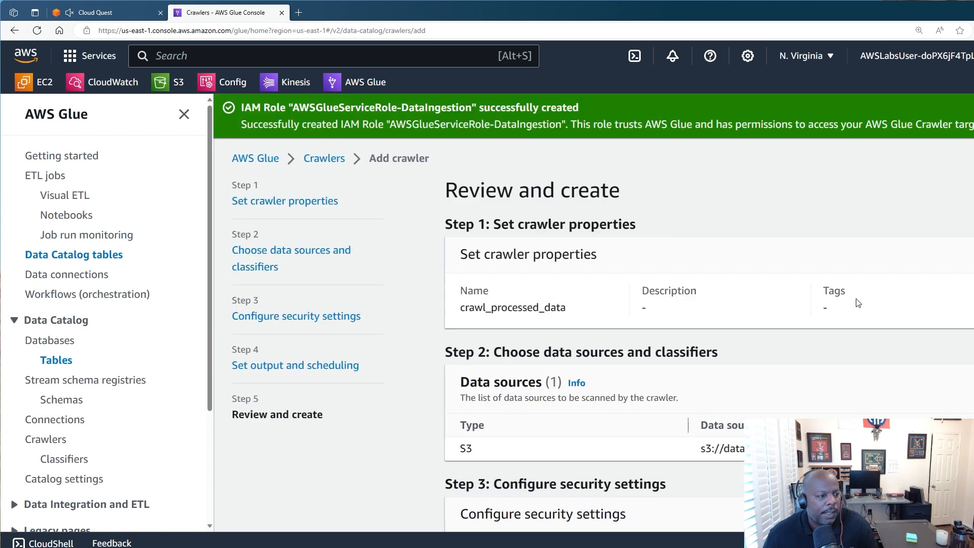
scroll(862, 299, "down", 4)
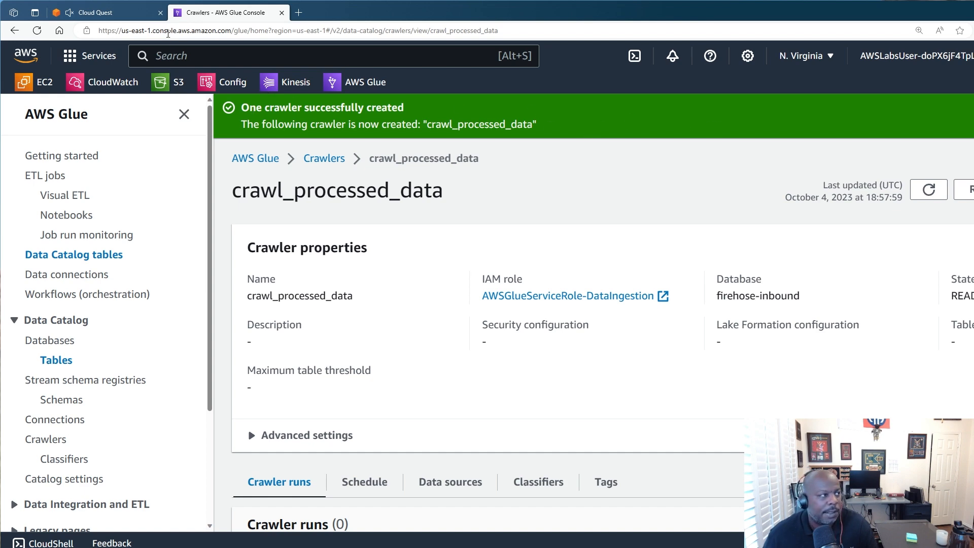
Advance the Cloud Quest lab instructions through step 31 to step 32.
left_click(127, 15)
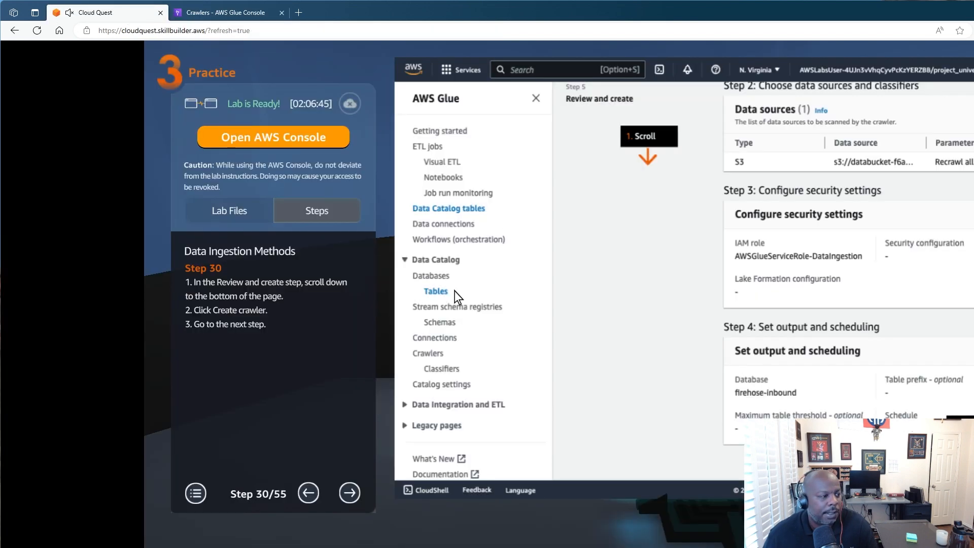
left_click(354, 498)
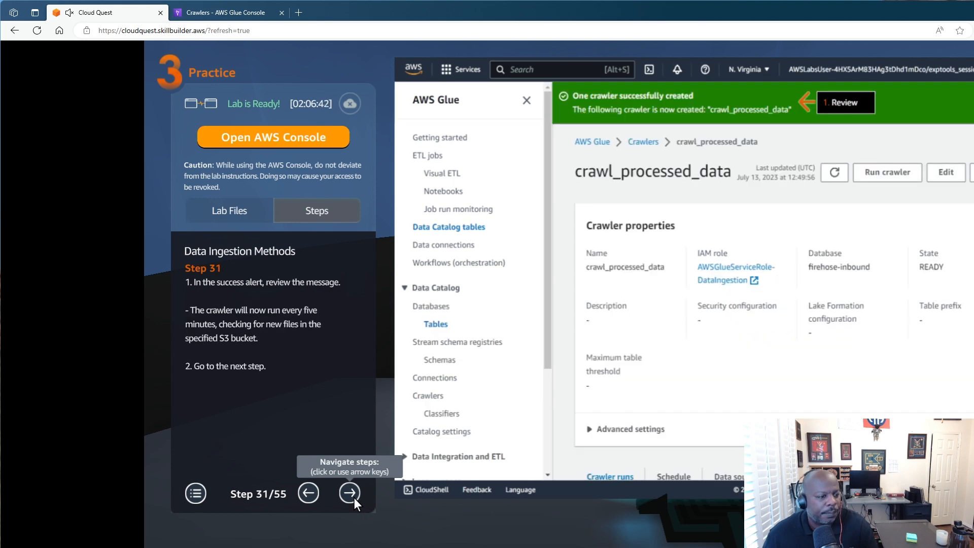
left_click(354, 497)
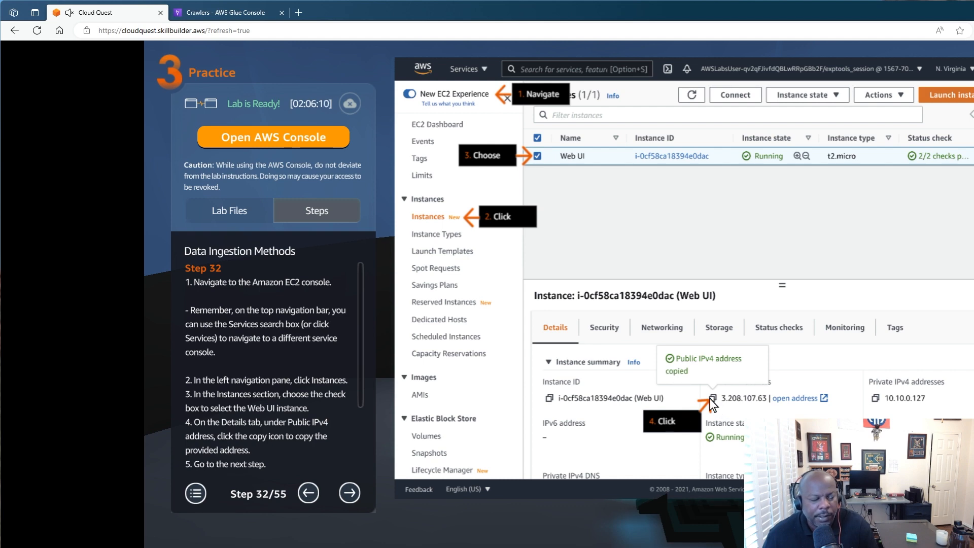
Go to the EC2 instances list, select the Web UI instance and copy its public IPv4 address.
left_click(224, 12)
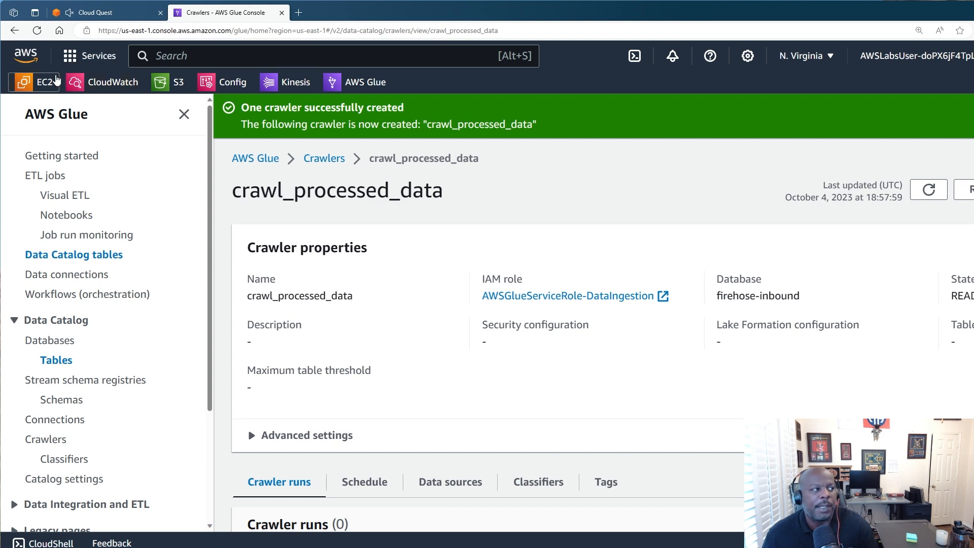
left_click(42, 83)
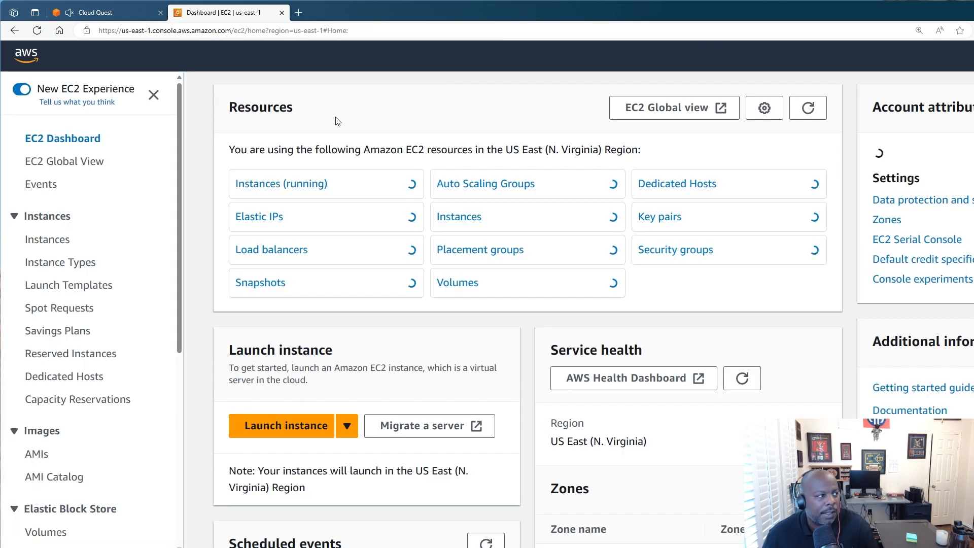
left_click(63, 265)
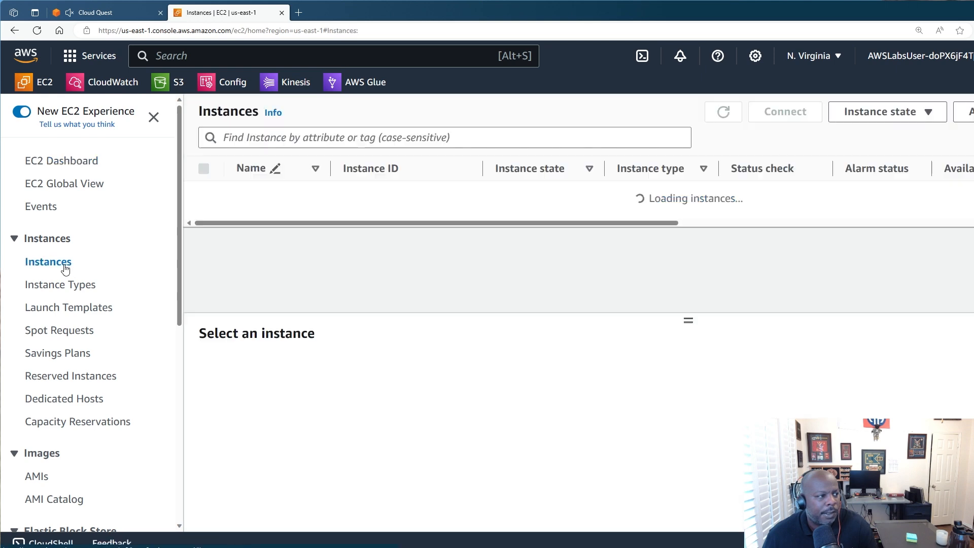
left_click(205, 195)
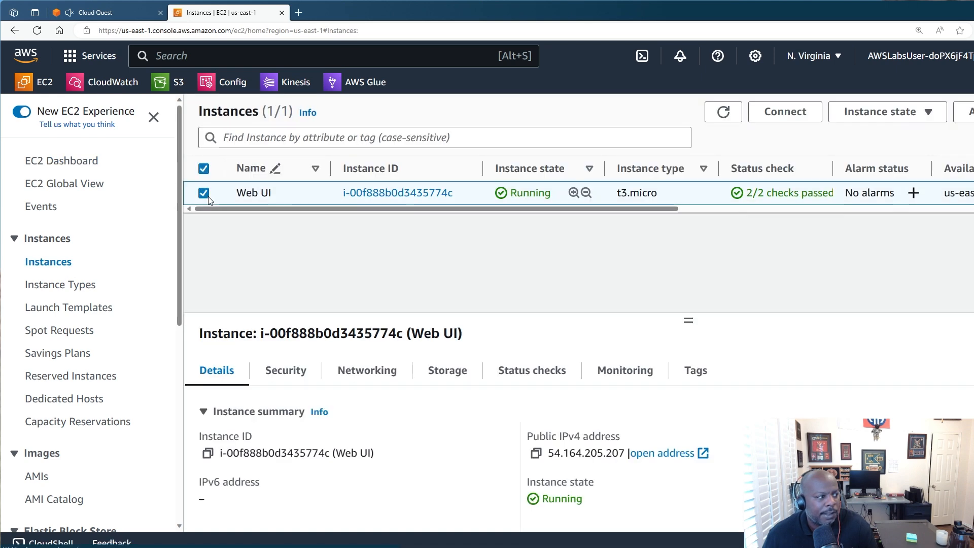
left_click(535, 454)
Advance the lab instructions to step 33 and load the Web UI instance's copied public IP address in a new browser tab.
left_click(119, 11)
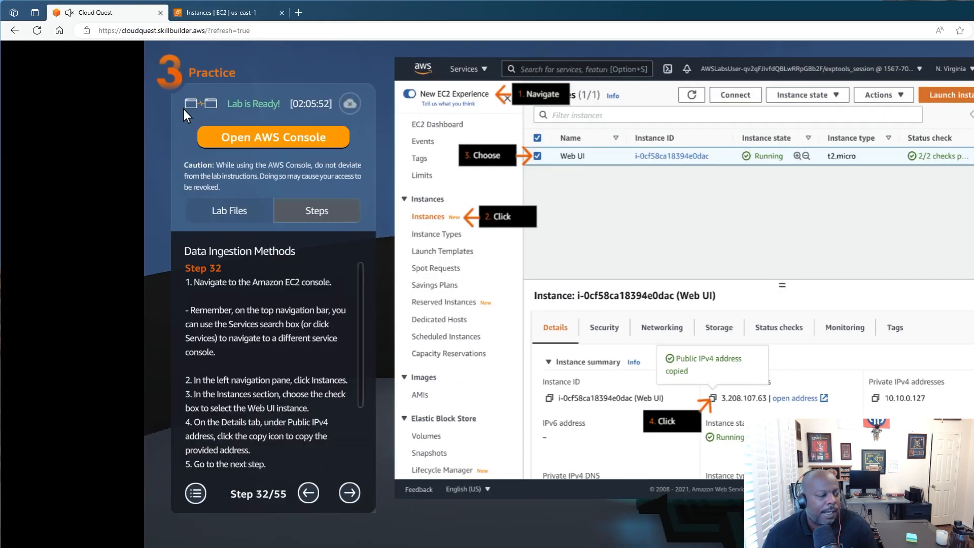
left_click(350, 492)
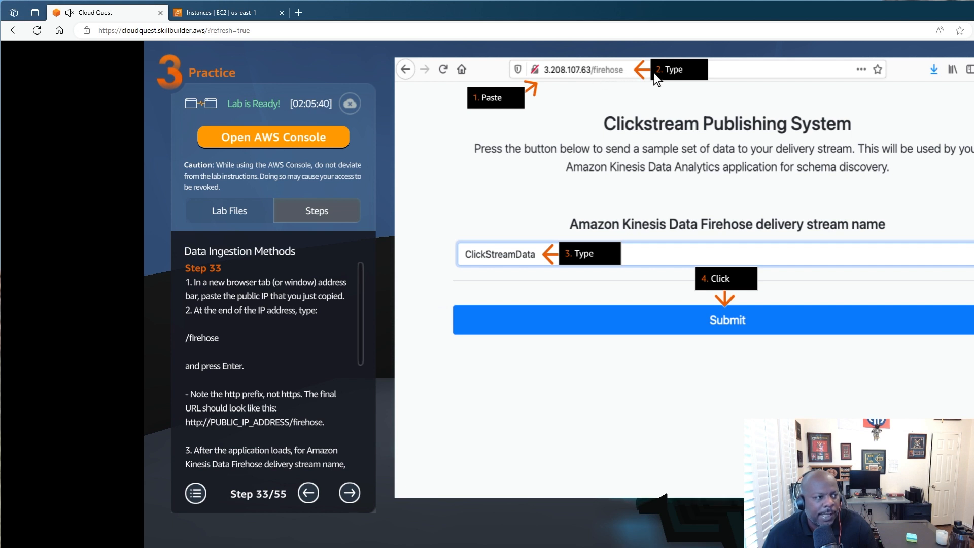
left_click(253, 15)
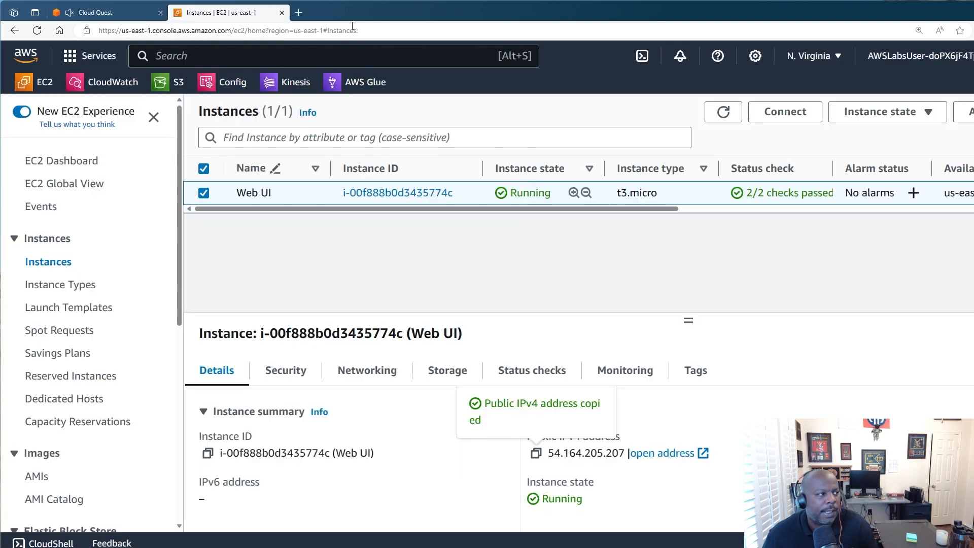
left_click(299, 13)
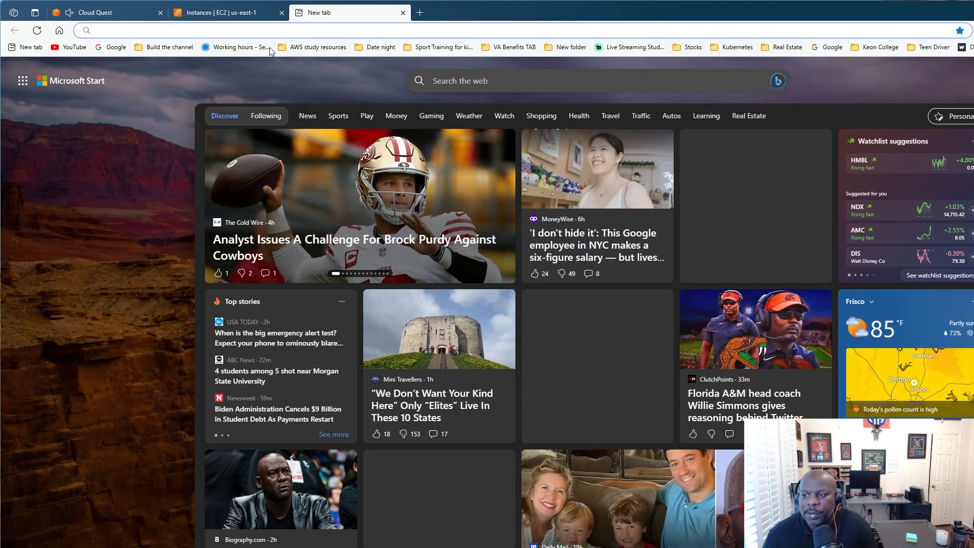
left_click(88, 30)
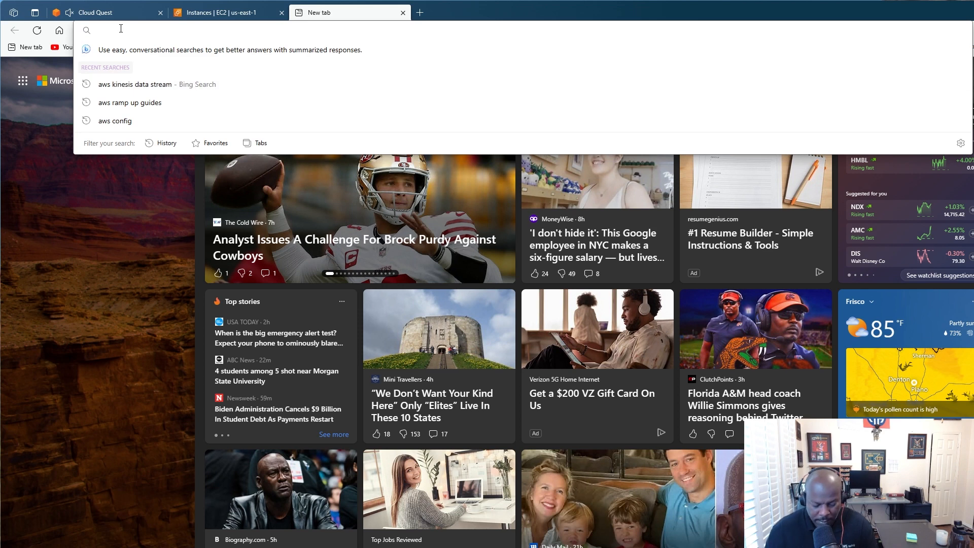
key("ctrl+v")
key("Return")
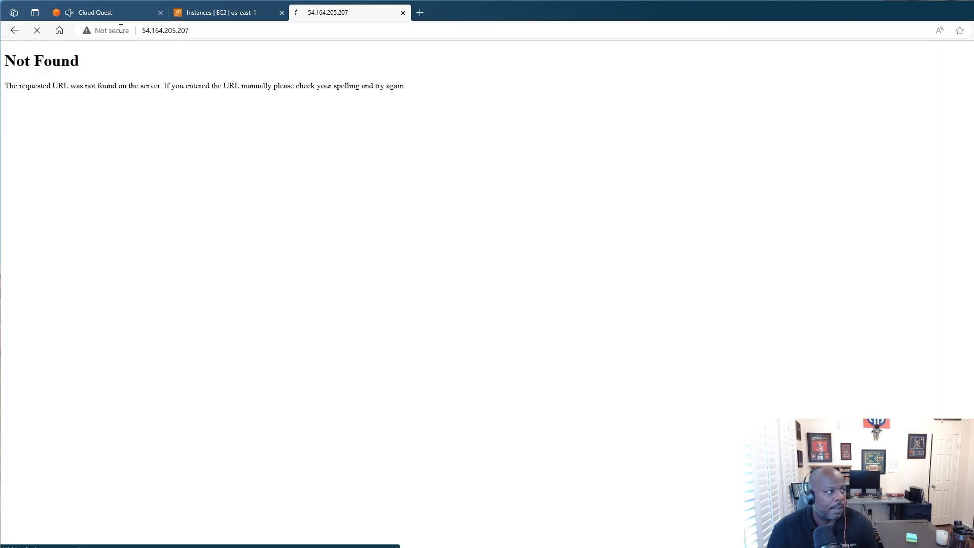
Try to load the /firehouse path at the Web UI instance's IP address.
left_click(193, 30)
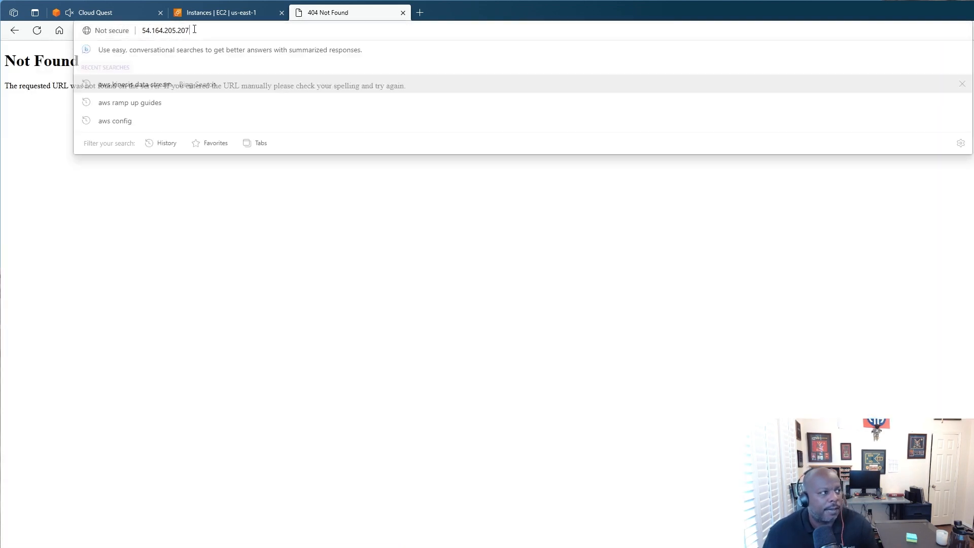
left_click(194, 30)
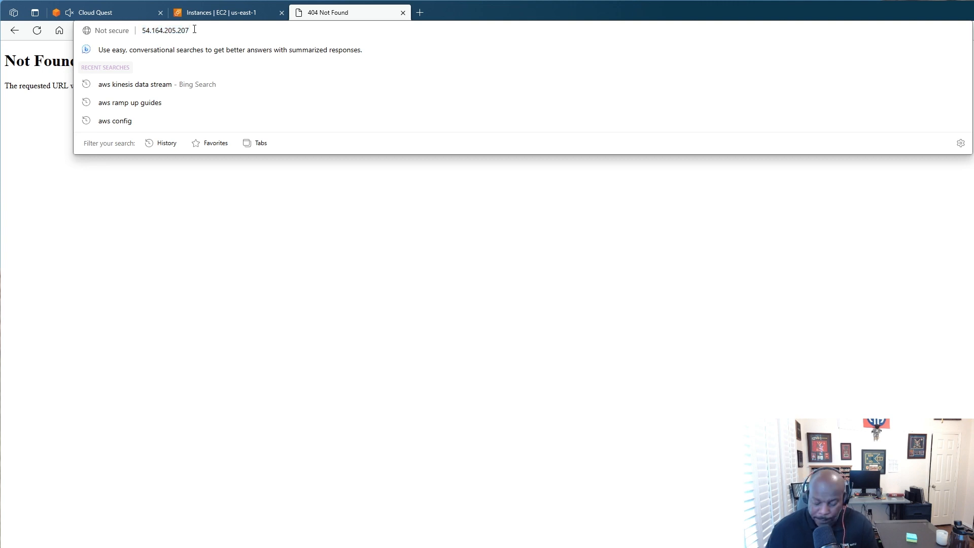
type("/f")
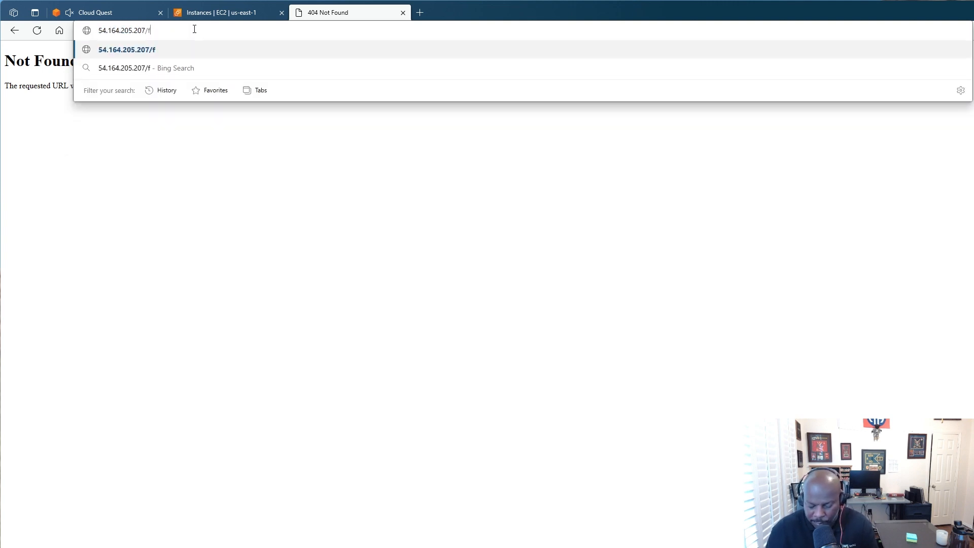
type("irehouse")
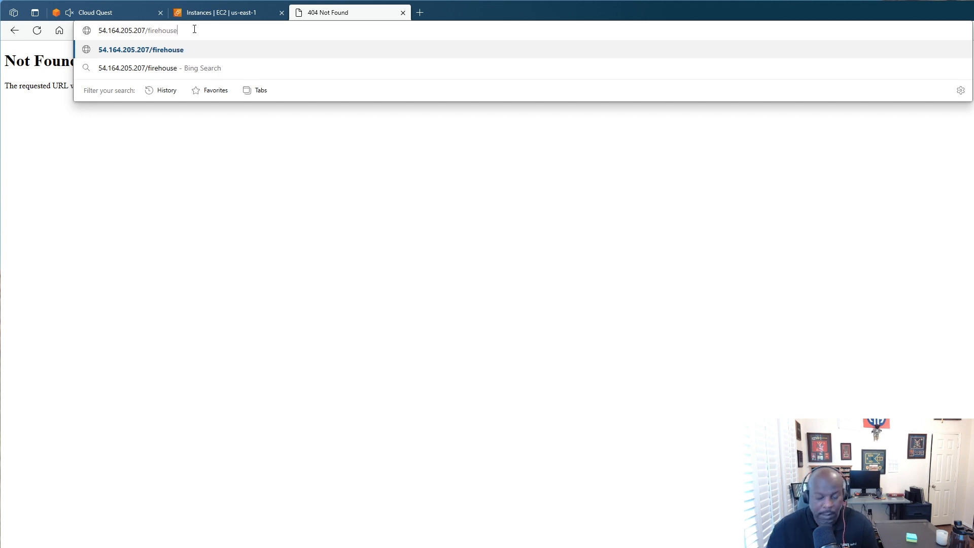
key("Return")
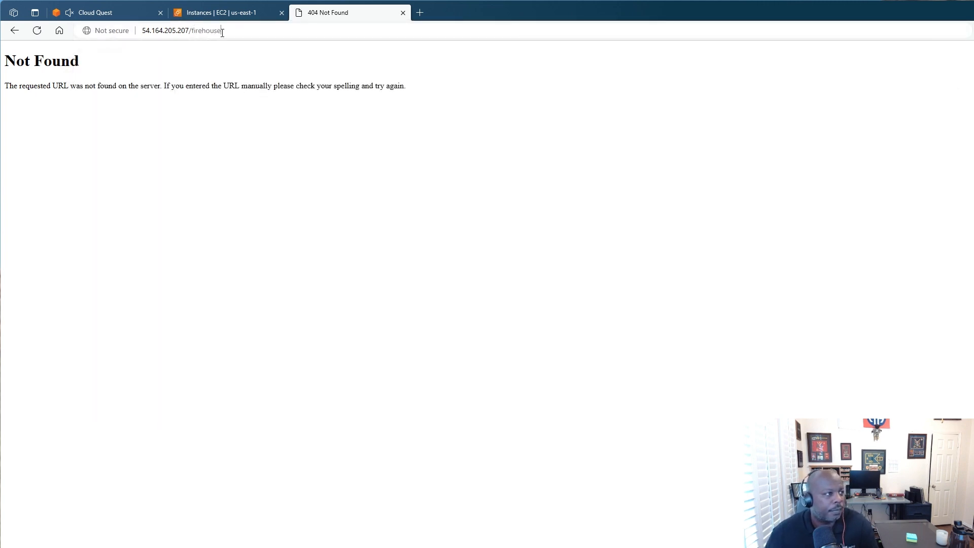
Correct the path after the IP address to /firehose and load the Clickstream Publishing System page.
left_click(221, 32)
left_click(224, 33)
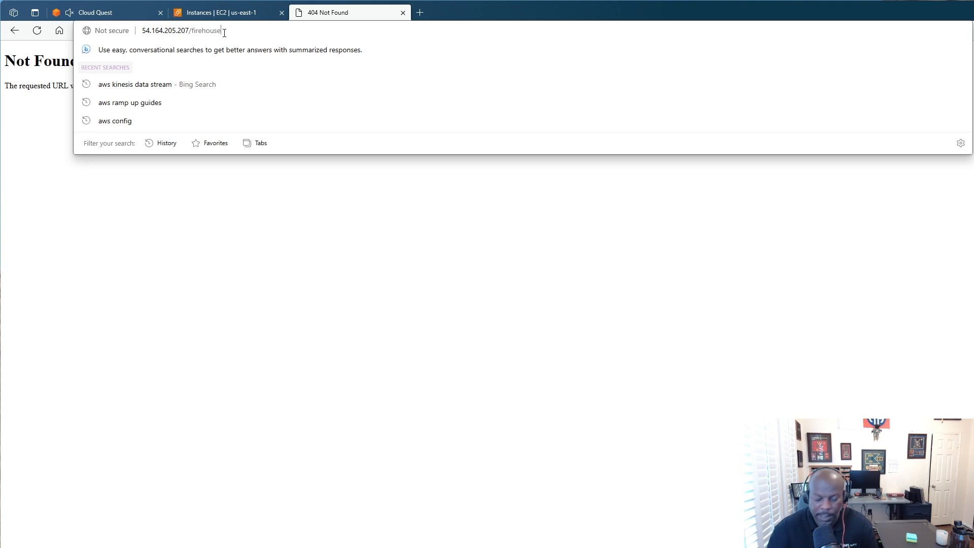
key("BackSpace")
key("BackSpace")
key("BackSpace")
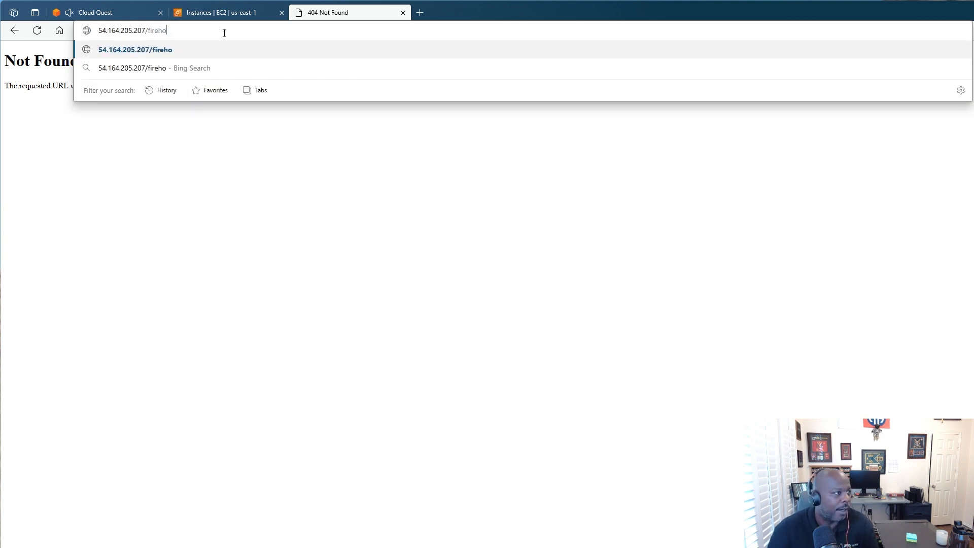
type("se")
key("Return")
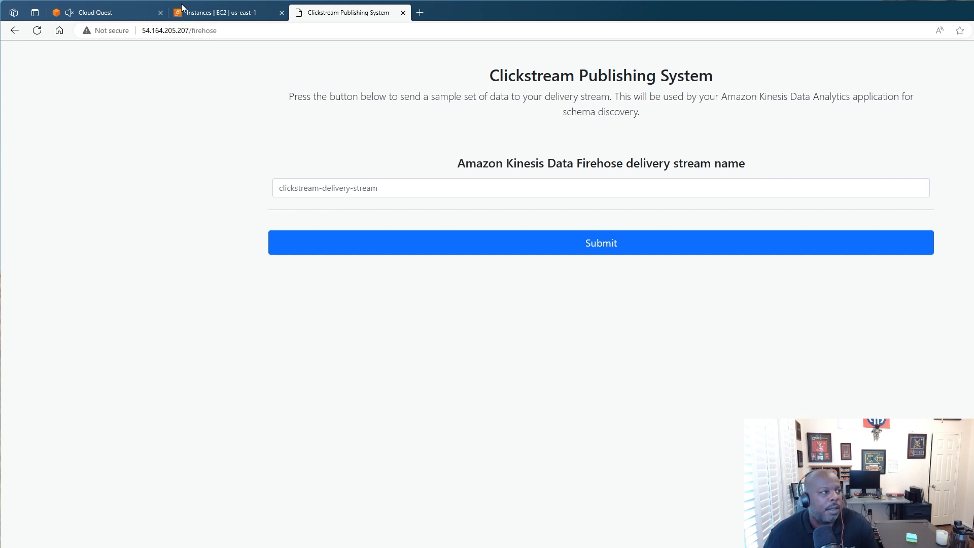
Return to the lab instructions at step 33 and copy the delivery stream name ClickStreamData.
left_click(182, 14)
left_click(116, 13)
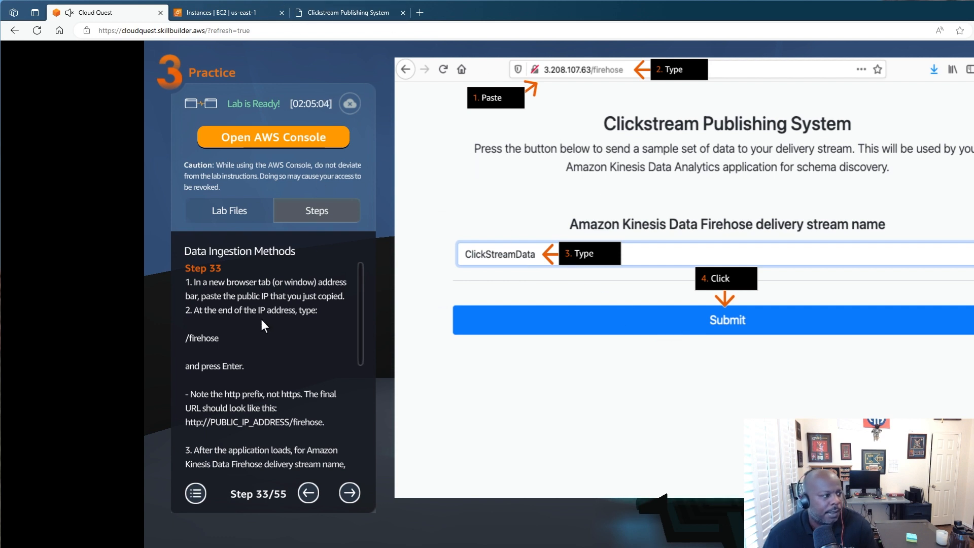
scroll(251, 345, "down", 3)
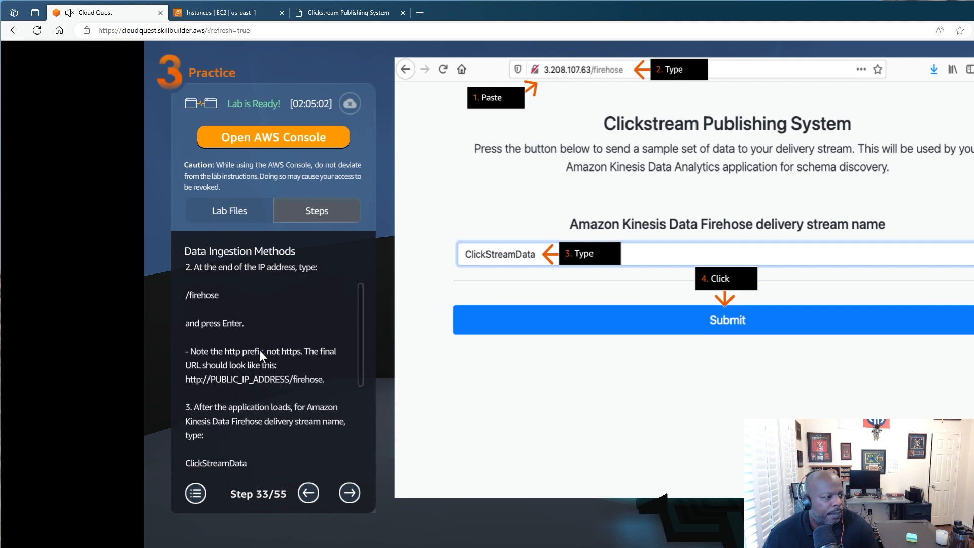
scroll(261, 359, "down", 1)
left_click(249, 402)
left_click(254, 406)
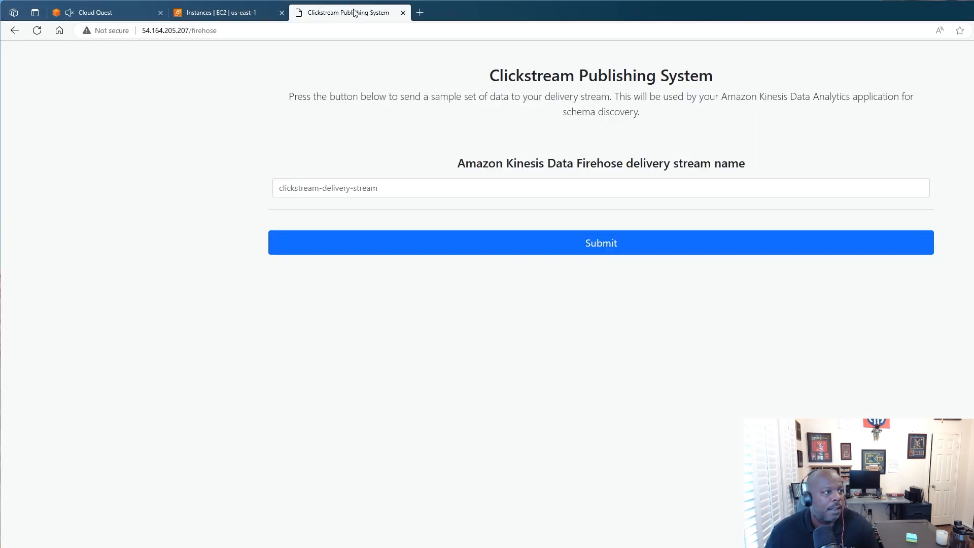
Submit ClickStreamData as the delivery stream name in the Clickstream Publishing System and start the test data stream.
left_click(355, 12)
left_click(364, 182)
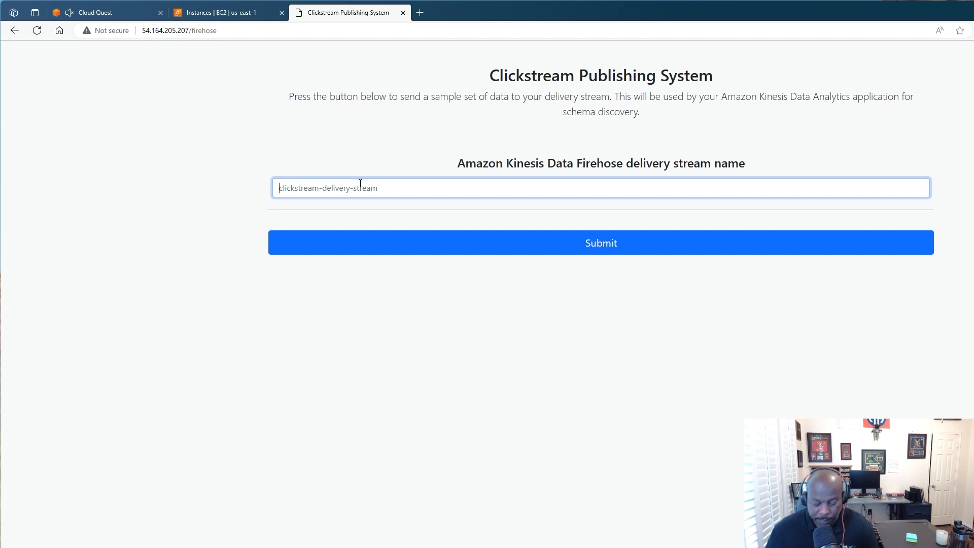
type("ClickStreamData")
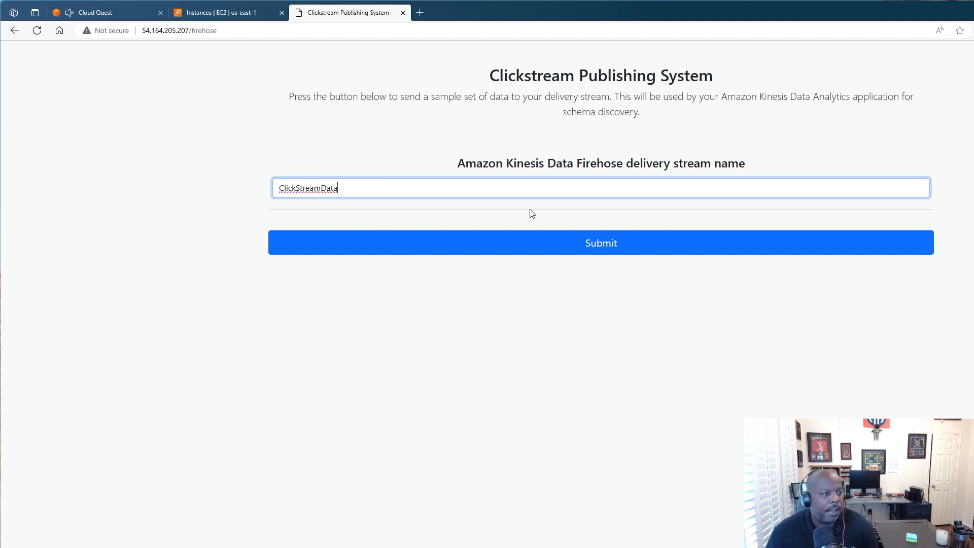
left_click(602, 251)
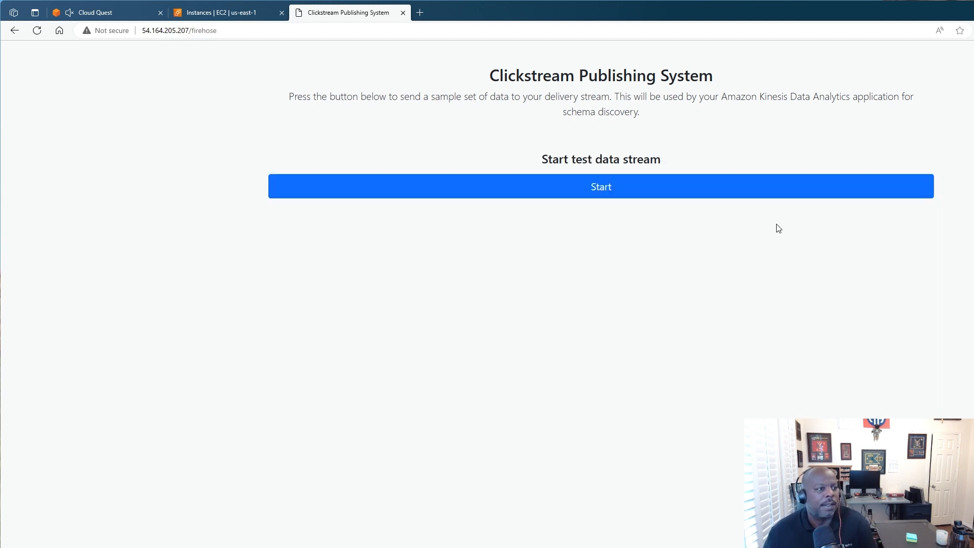
left_click(612, 193)
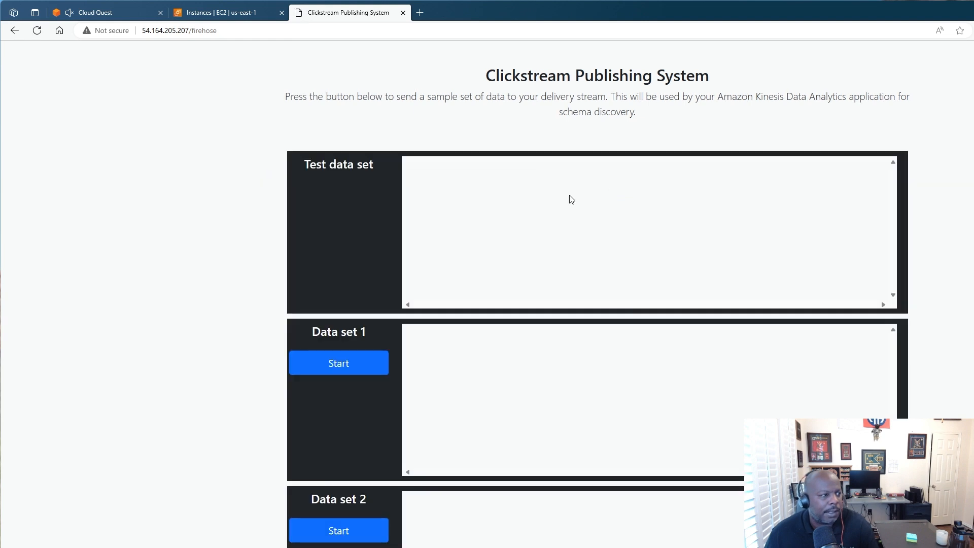
scroll(296, 484, "down", 1)
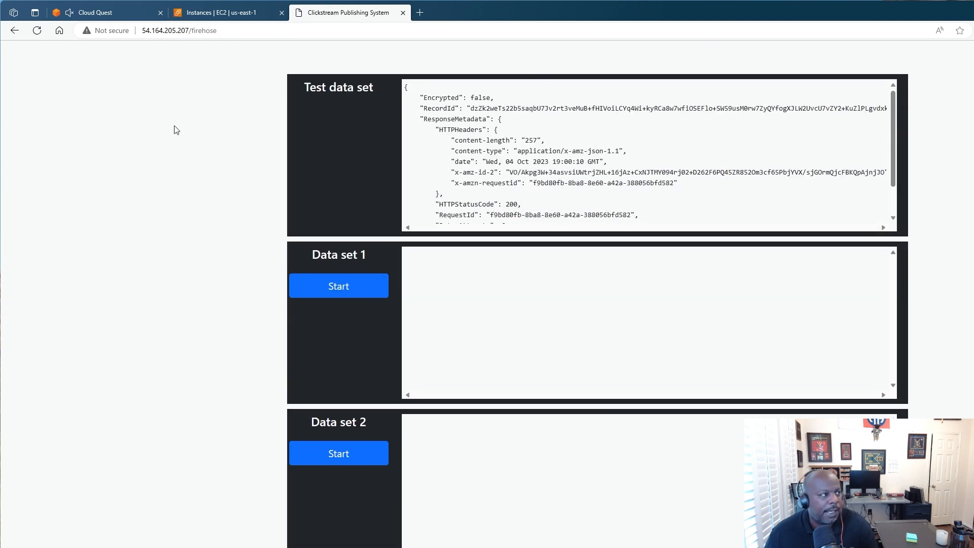
Advance the Cloud Quest lab instructions to step 35 and read its directions and delivery stream limits concept.
left_click(213, 13)
left_click(120, 9)
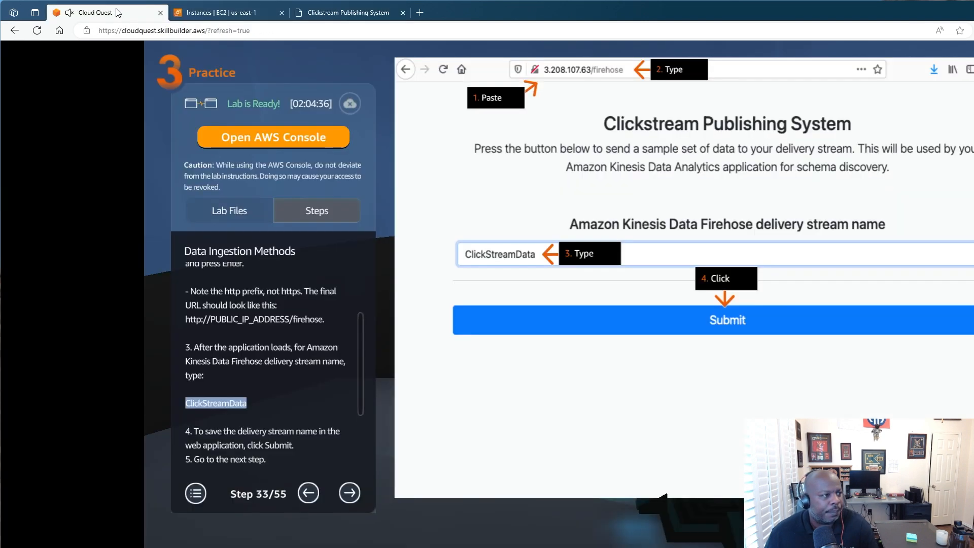
left_click(343, 491)
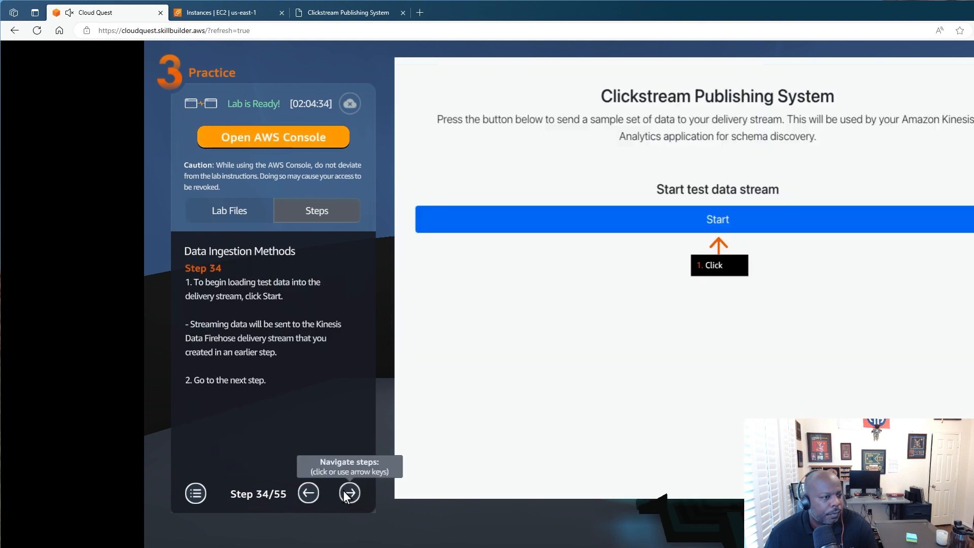
left_click(343, 490)
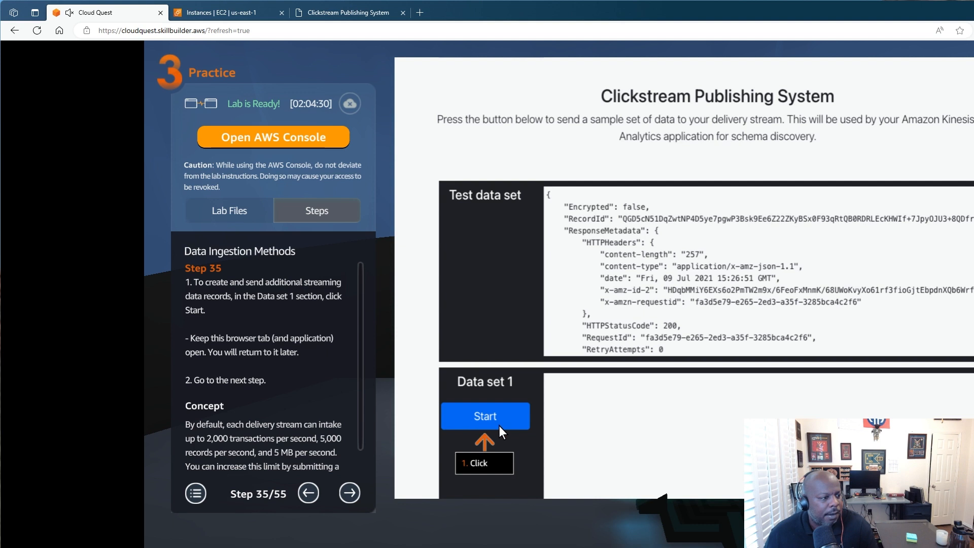
scroll(339, 403, "down", 3)
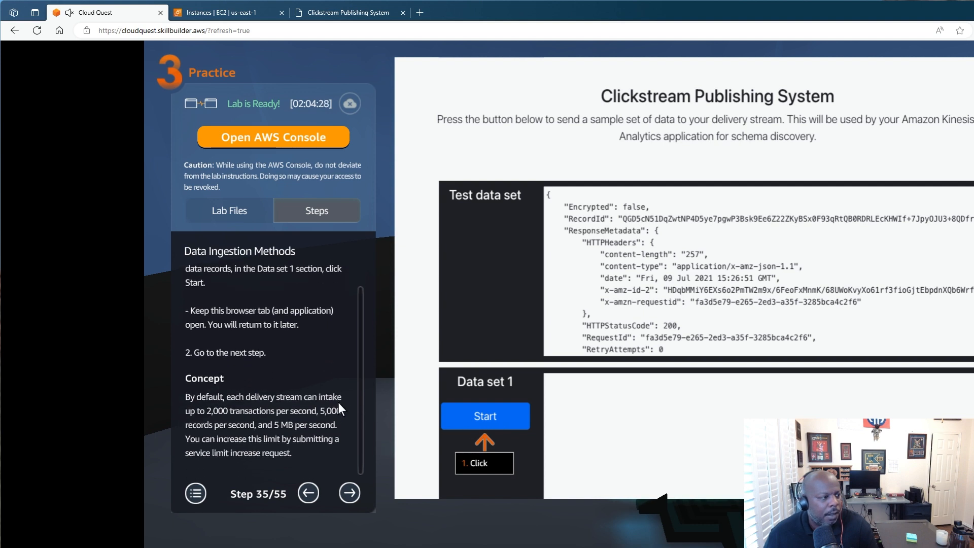
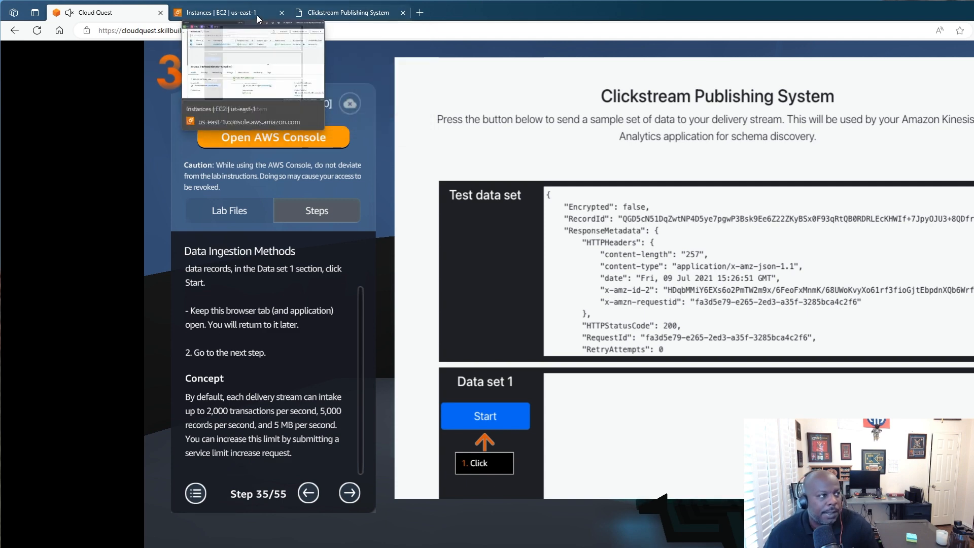
Start sending Data set 1 from the Clickstream Publishing System and examine the Firehose responses.
left_click(335, 13)
left_click(347, 294)
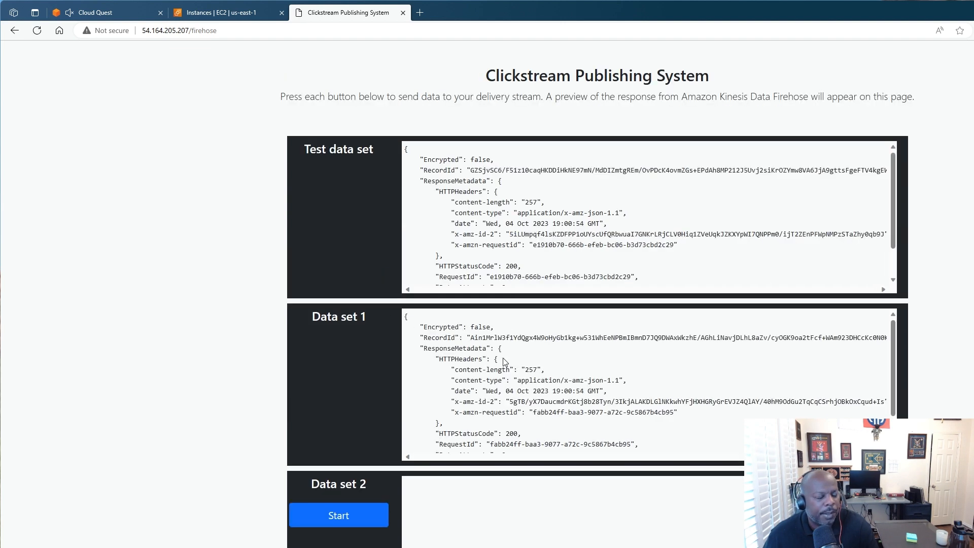
scroll(505, 401, "down", 1)
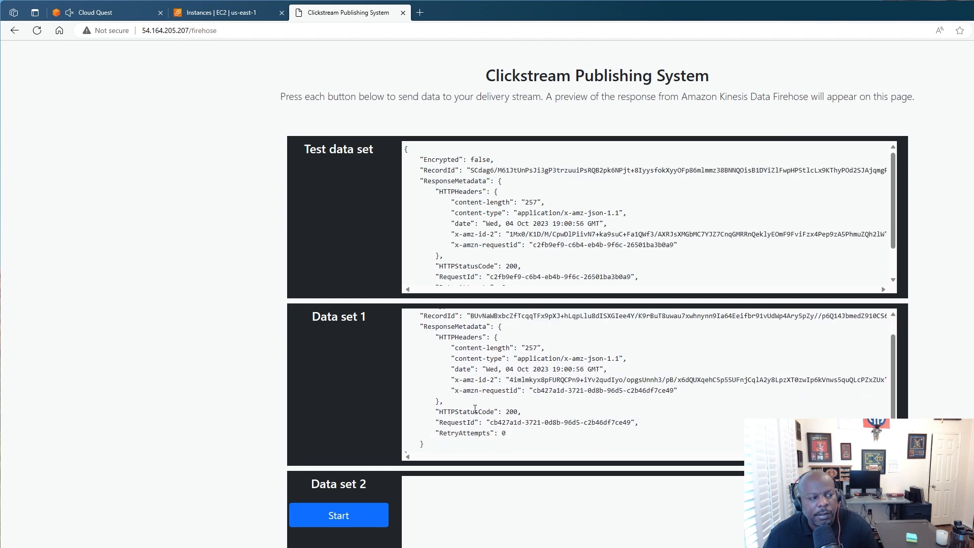
left_click_drag(531, 265, 406, 149)
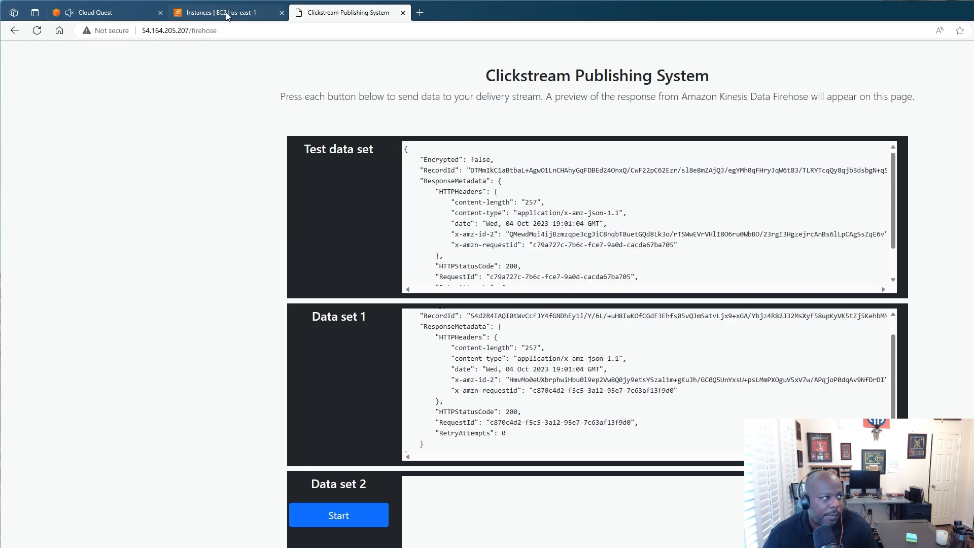
Return to the Cloud Quest lab instructions and advance to step 36.
left_click(96, 12)
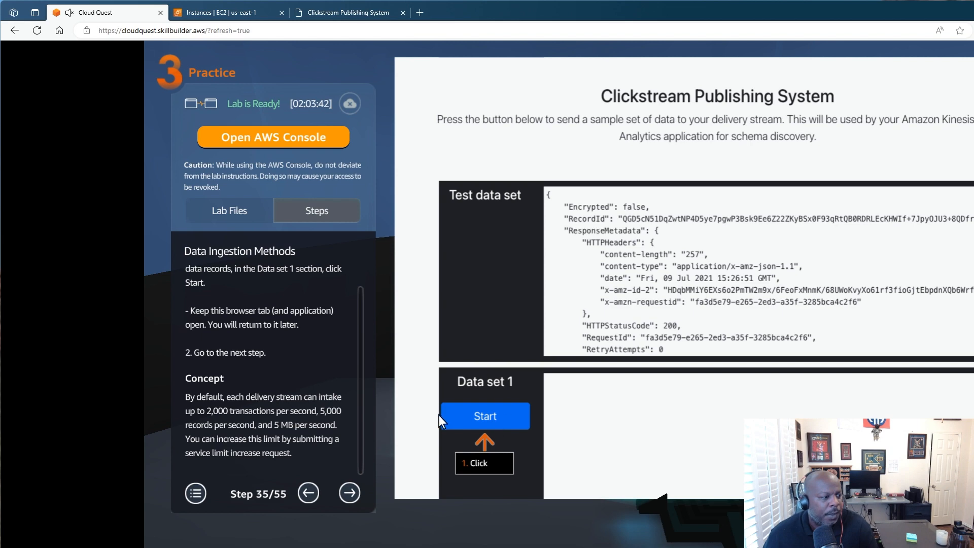
left_click(350, 492)
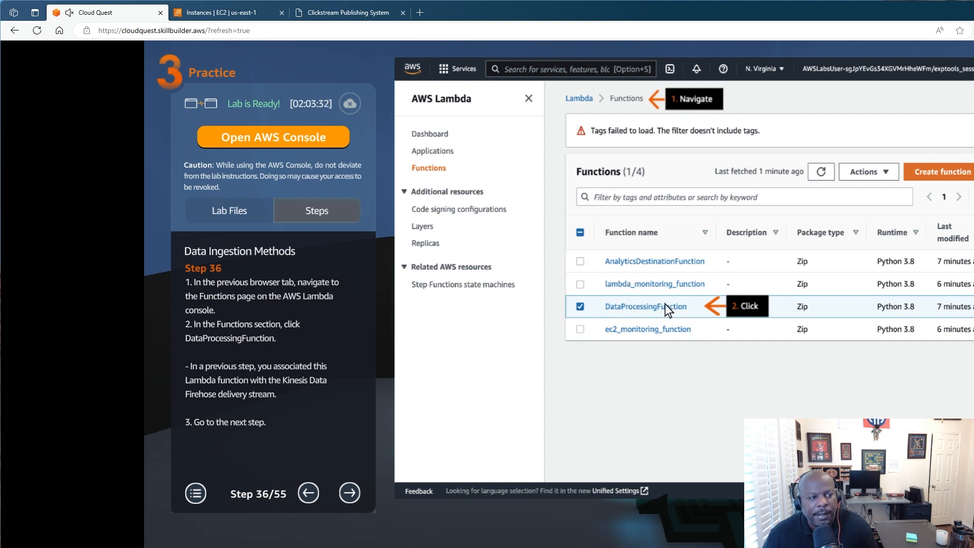
In the AWS console, search for Lambda, mark it as a favorite service, and open its Functions page.
left_click(243, 12)
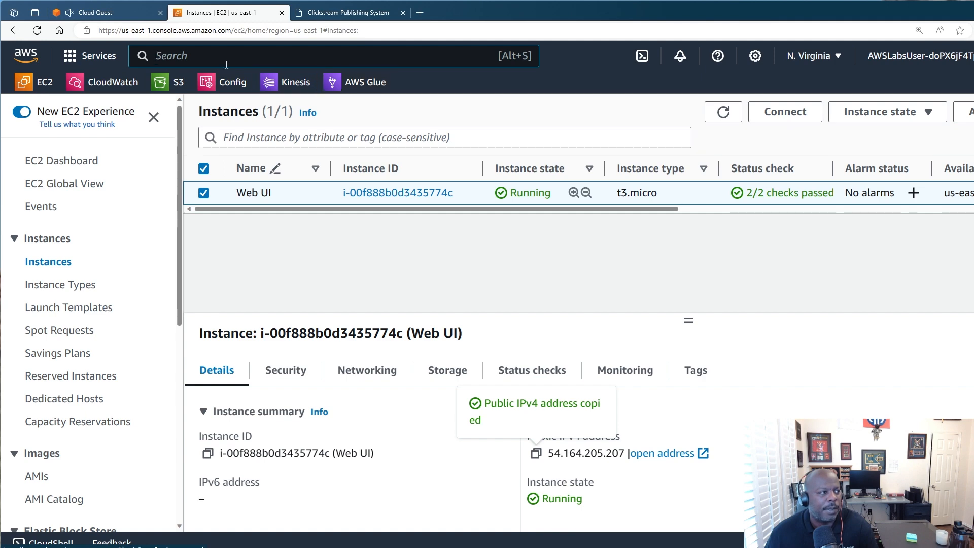
left_click(207, 60)
type("la")
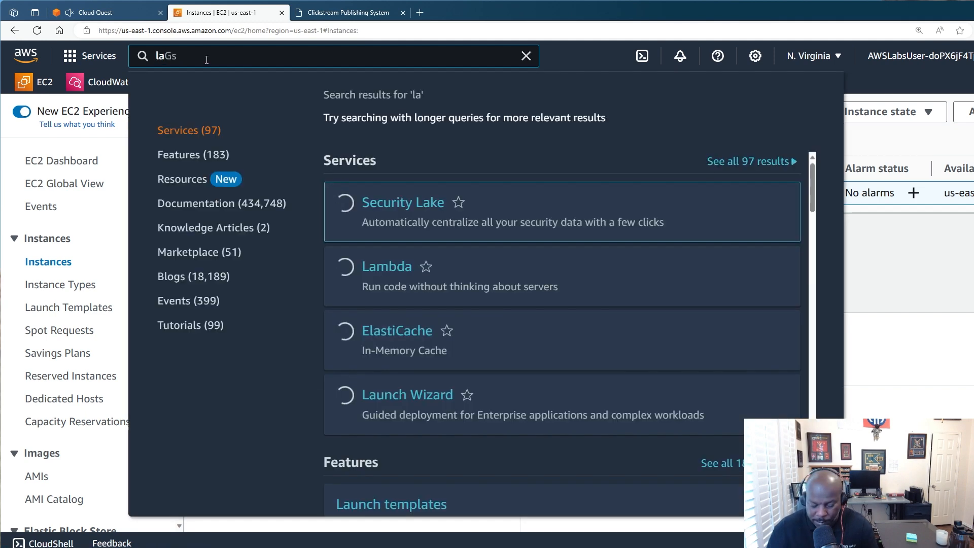
type("mbda")
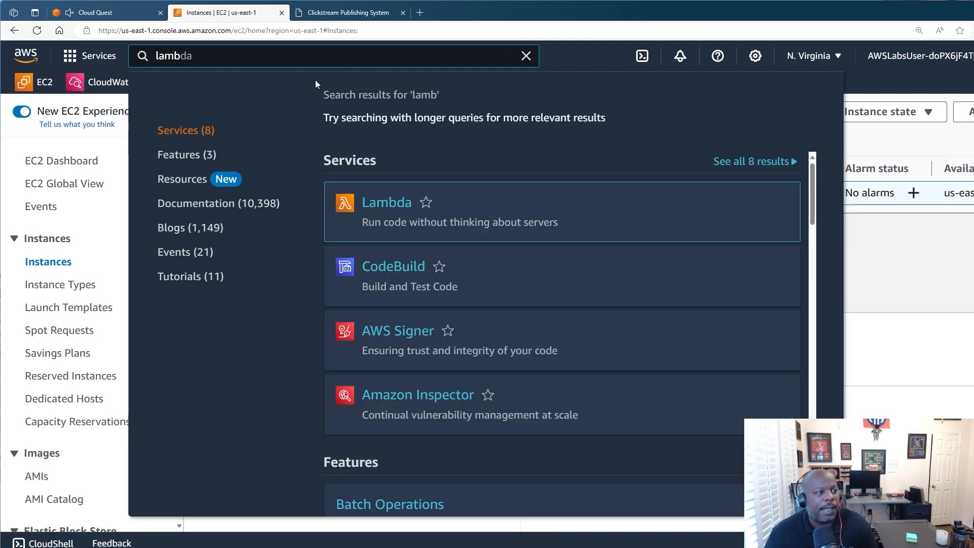
left_click(426, 203)
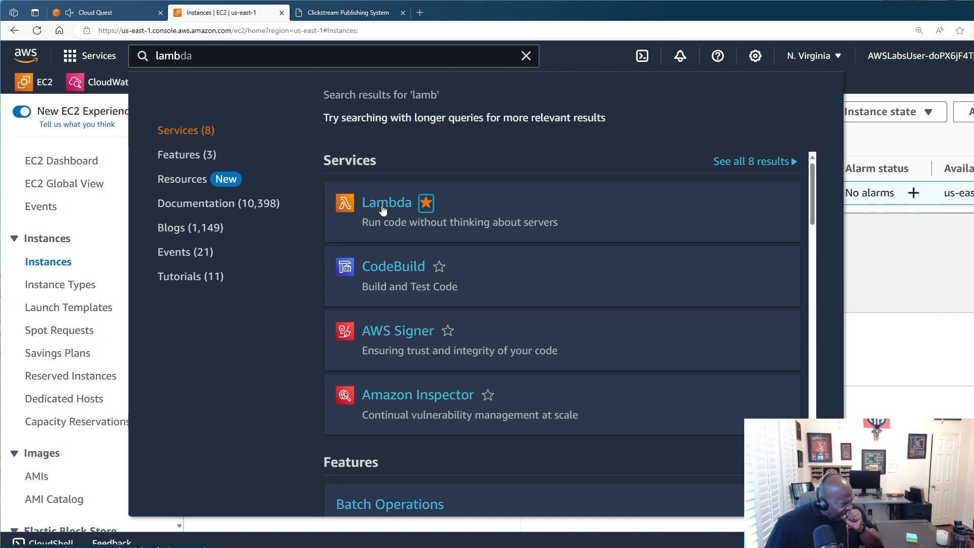
left_click(382, 208)
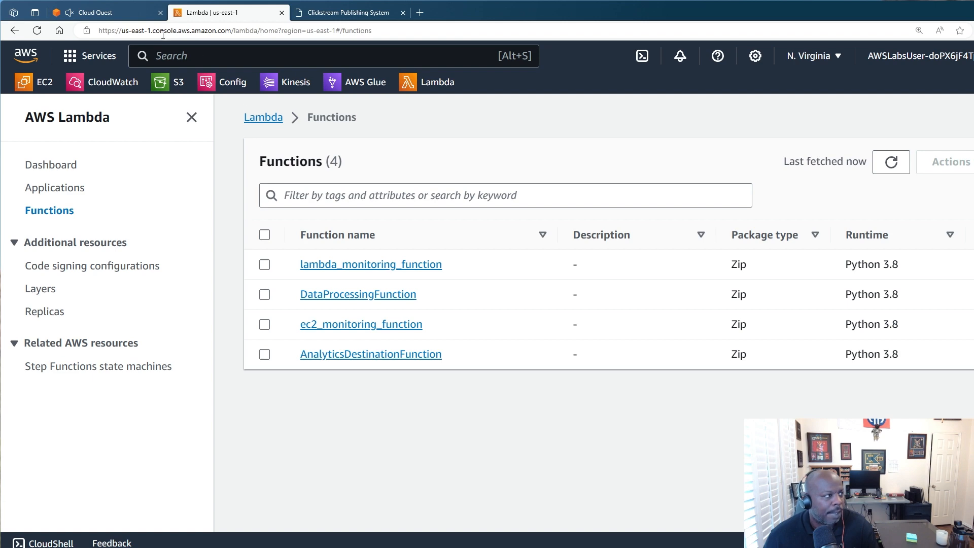
Advance the Cloud Quest lab guide to step 37 and open DataProcessingFunction in the AWS Lambda console.
left_click(142, 19)
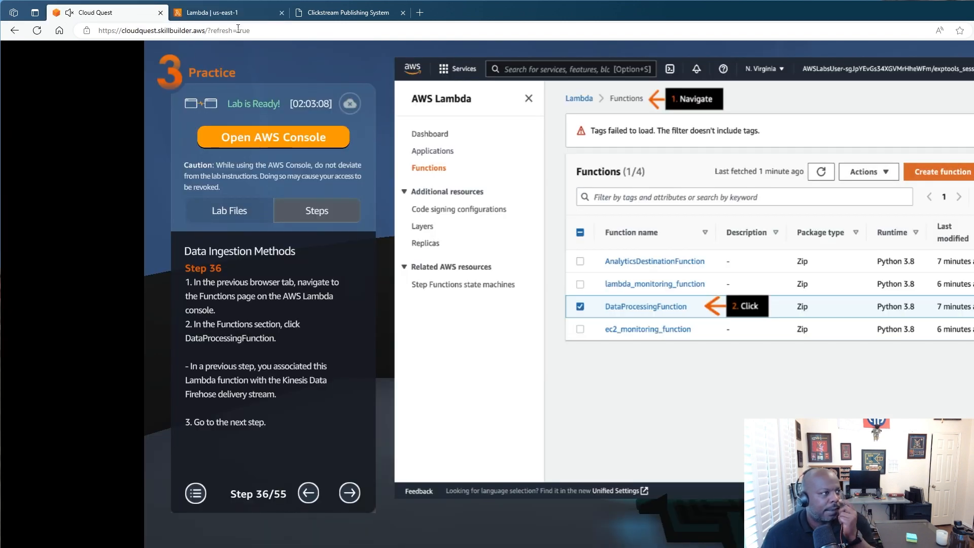
left_click(238, 14)
left_click(264, 294)
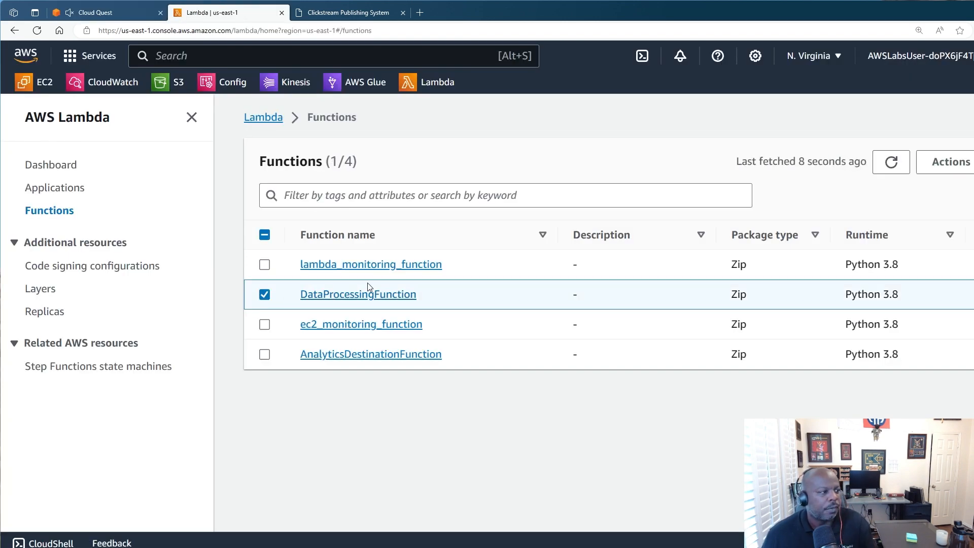
left_click(110, 18)
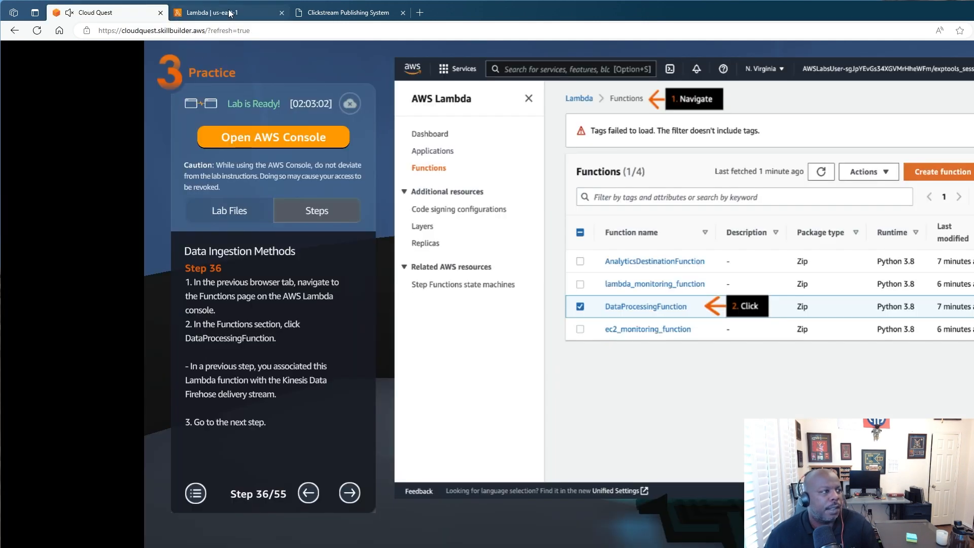
left_click(349, 492)
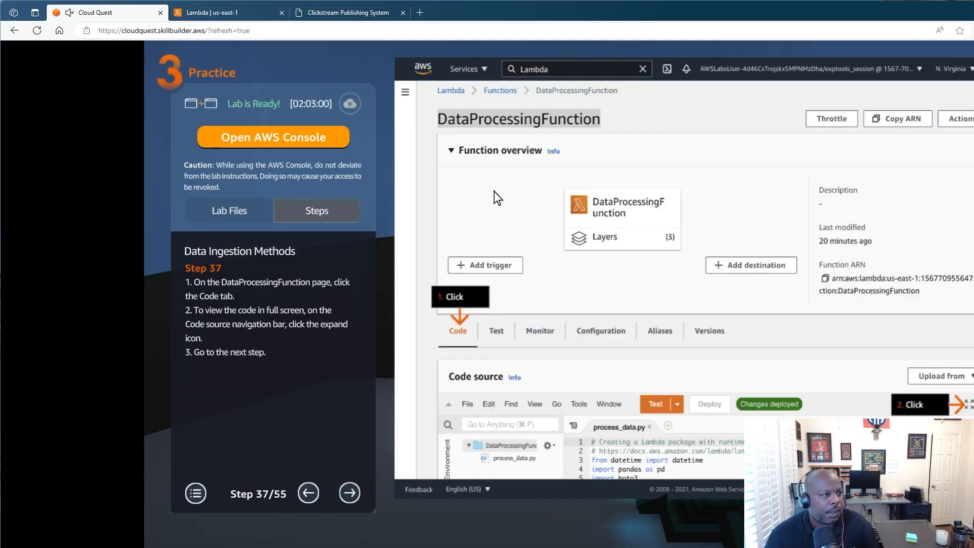
left_click(217, 12)
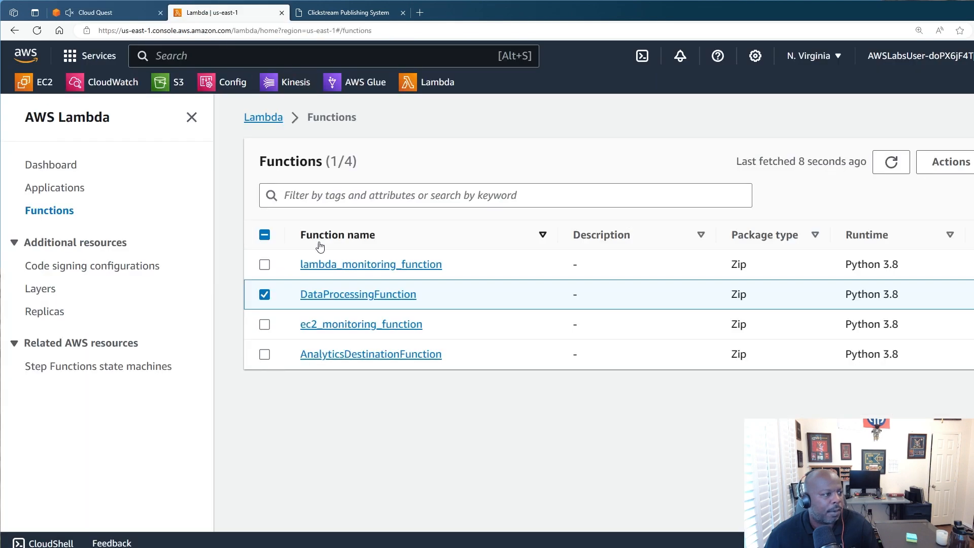
left_click(346, 301)
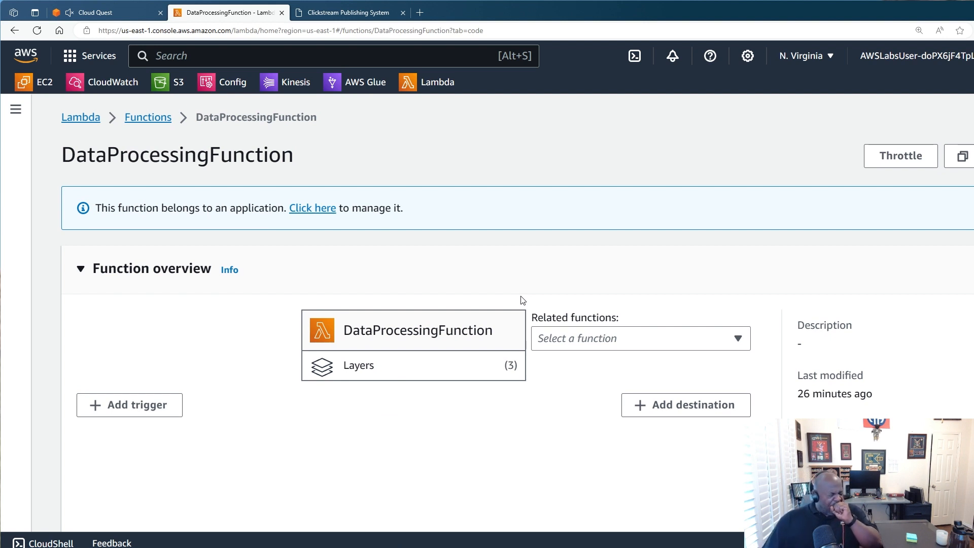
Go to the Code source section of DataProcessingFunction and expand the code editor to full screen, checking the Cloud Quest instructions.
scroll(518, 304, "down", 4)
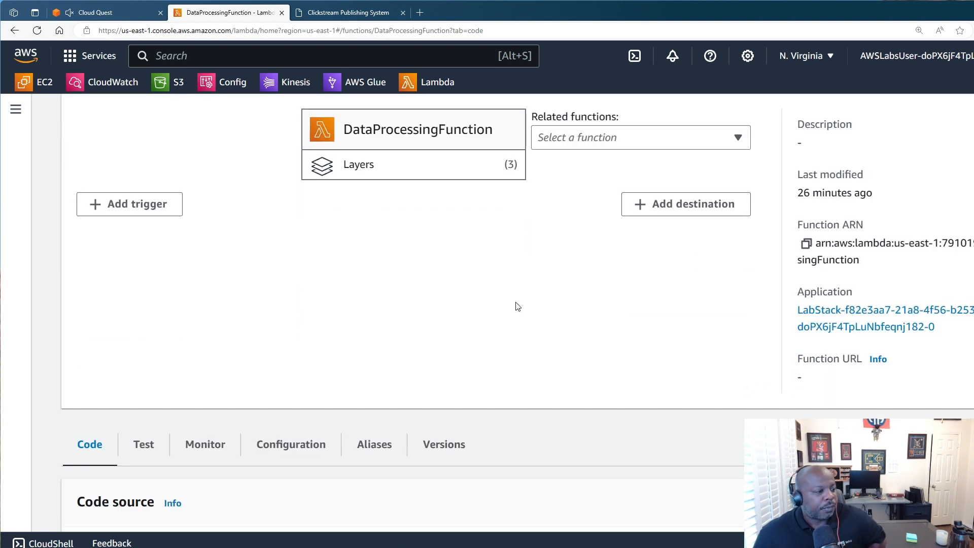
scroll(518, 304, "down", 5)
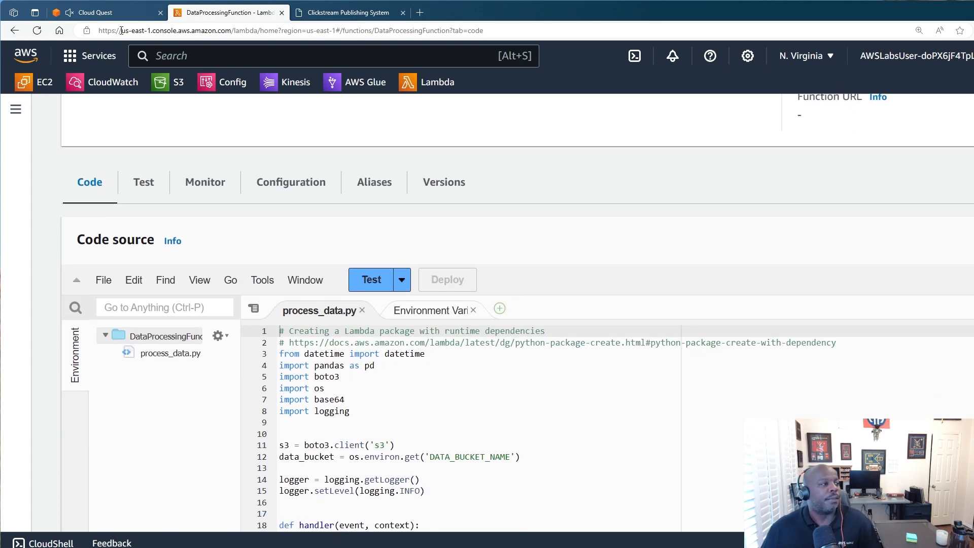
left_click(133, 12)
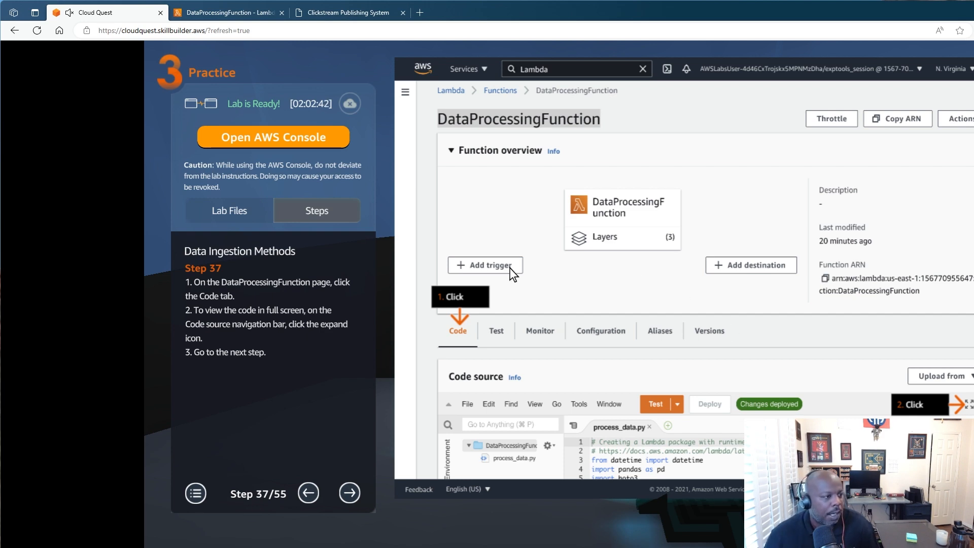
left_click(243, 18)
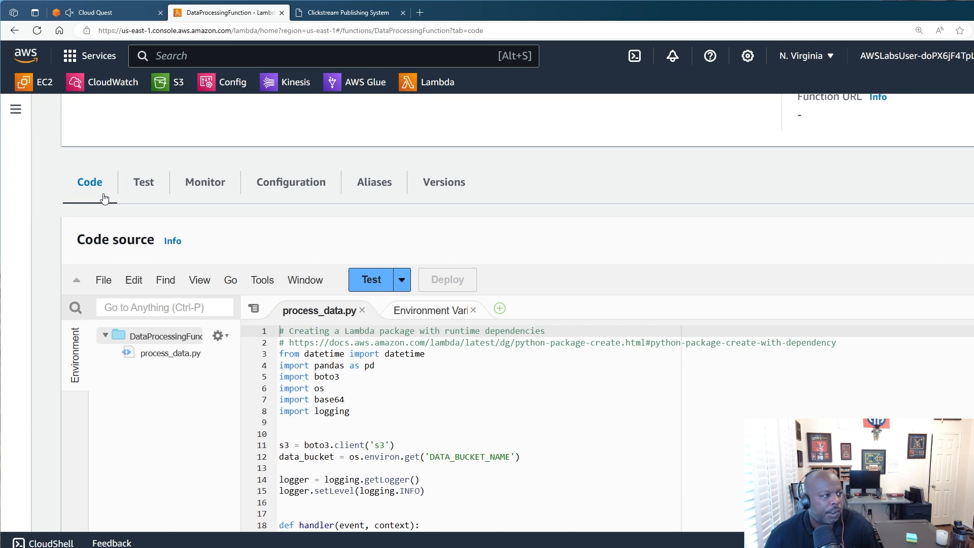
left_click(130, 14)
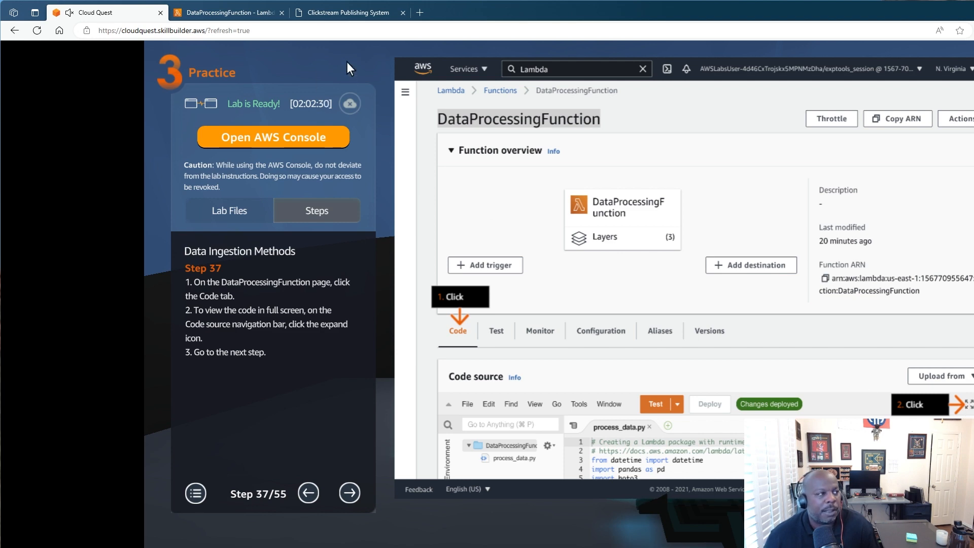
left_click(231, 13)
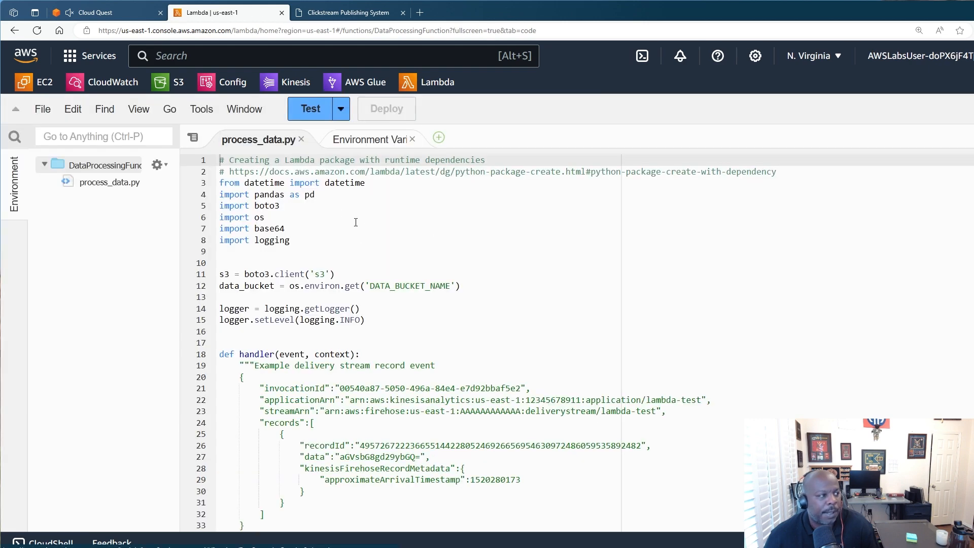
scroll(356, 221, "down", 3)
scroll(365, 264, "up", 3)
Advance the Cloud Quest guide to step 38 and review process_data.py in the Lambda editor from line 54 onward.
left_click(91, 12)
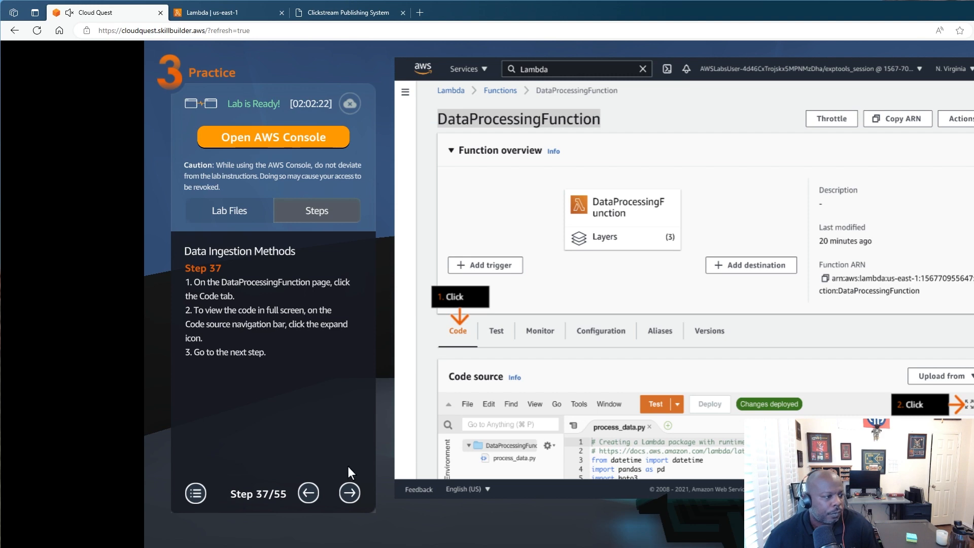
left_click(350, 491)
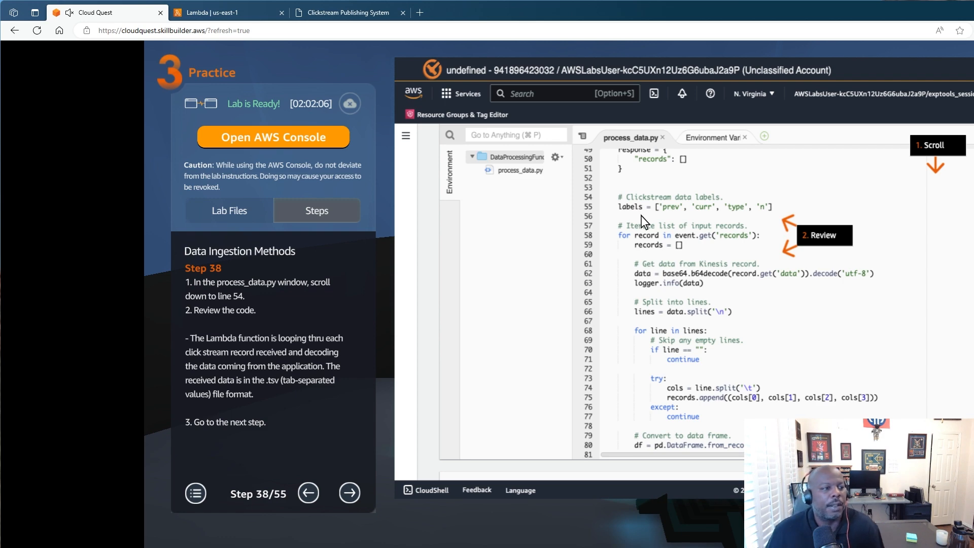
left_click(231, 12)
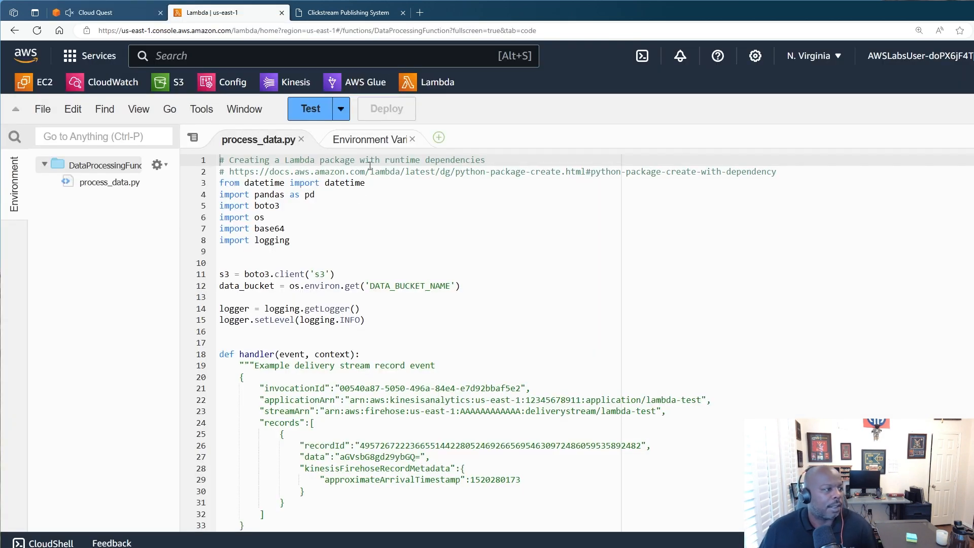
scroll(430, 304, "down", 15)
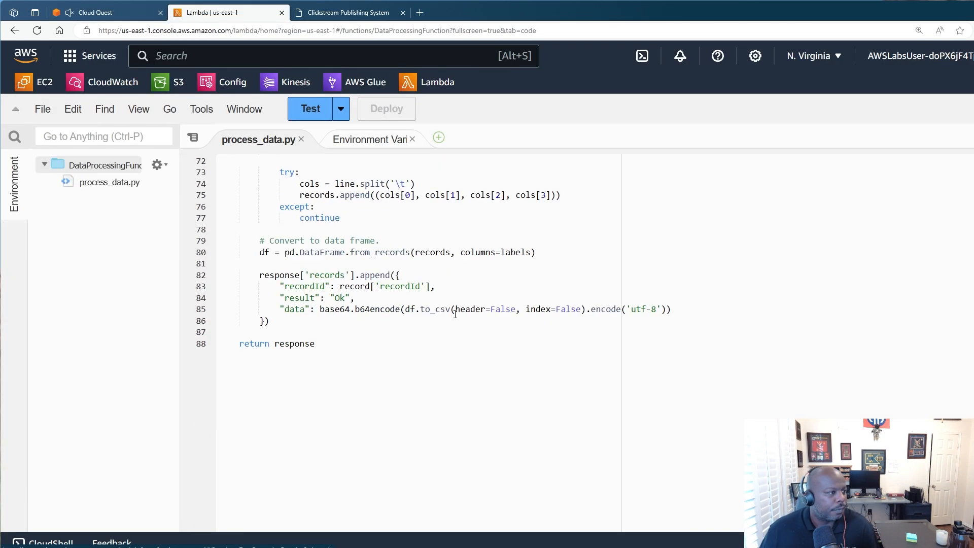
scroll(454, 314, "down", 2)
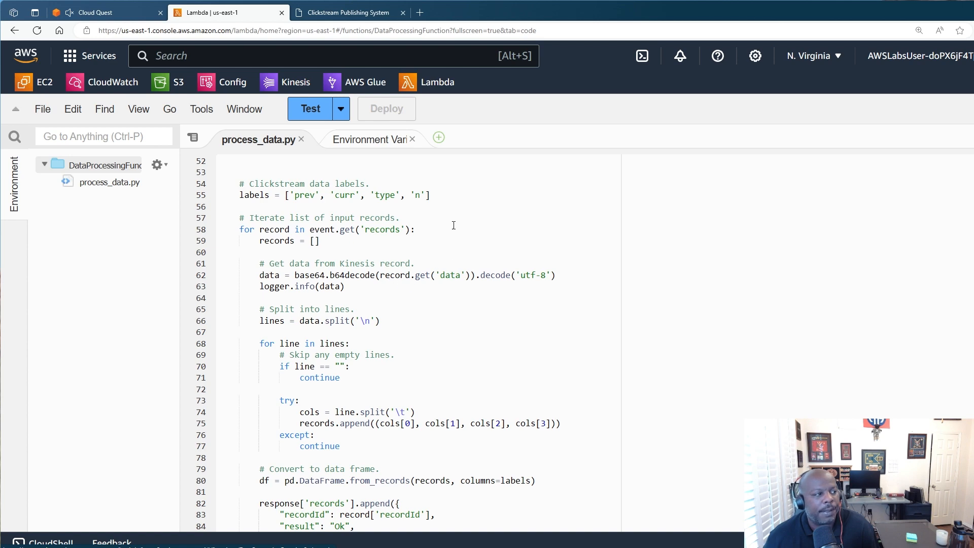
Advance the Cloud Quest guide to step 39, then find DynamoDB in the AWS console, mark it as a favorite, and open it.
left_click(121, 16)
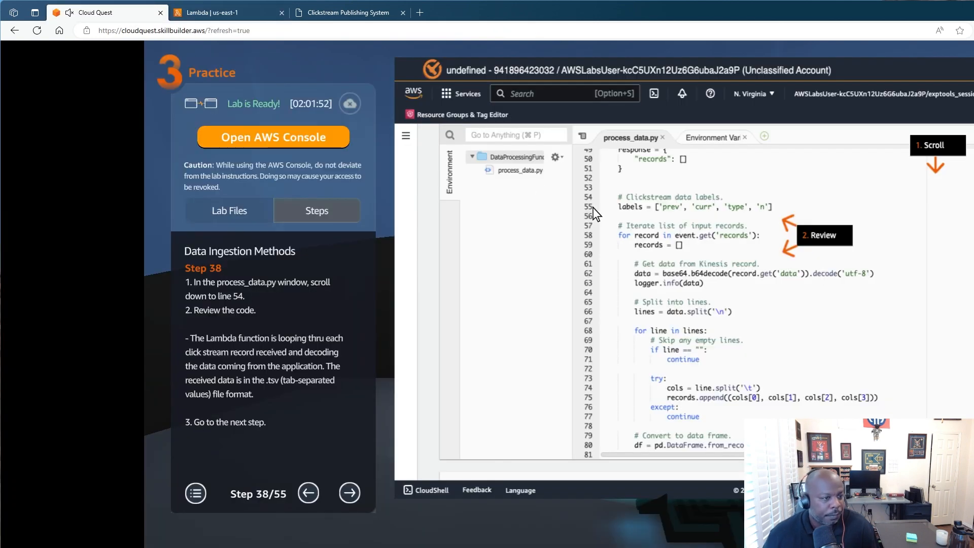
left_click(349, 492)
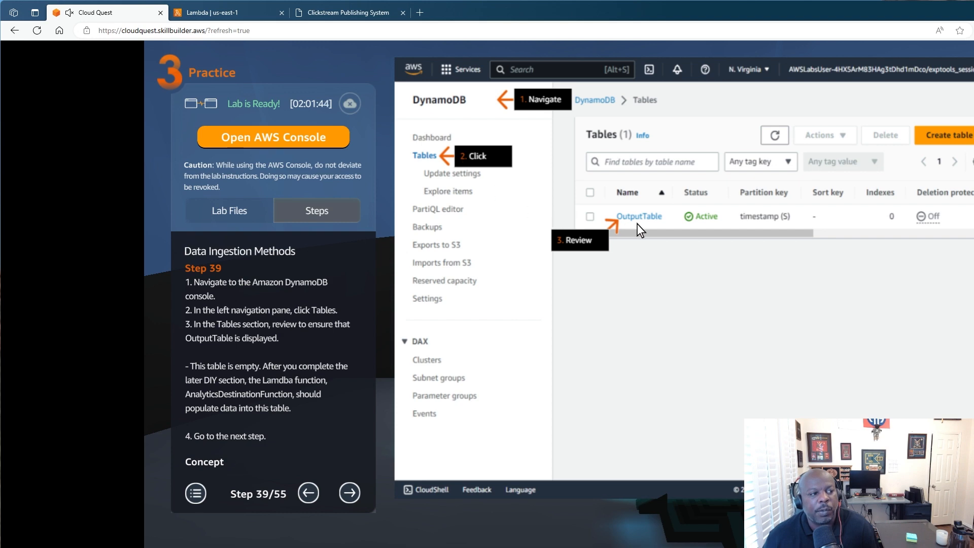
left_click(238, 14)
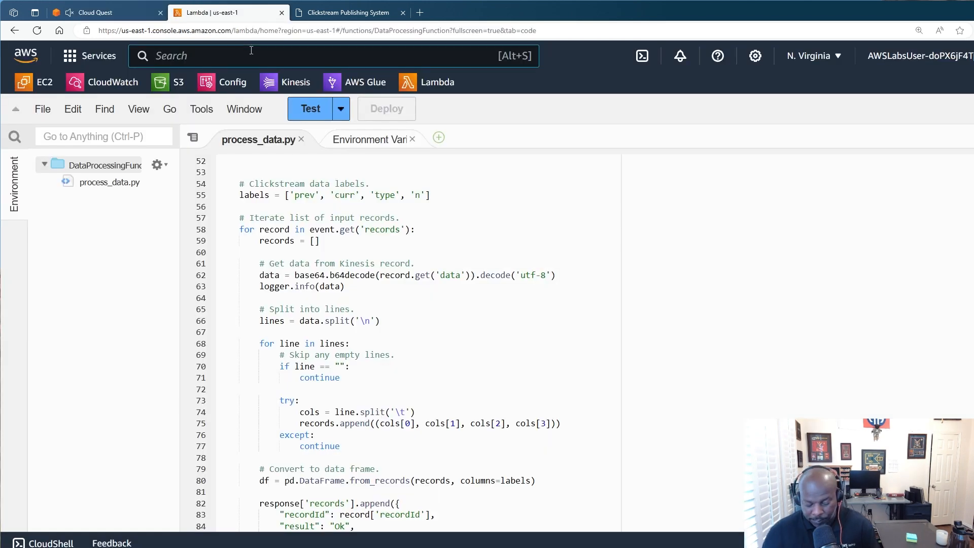
type("dynamo")
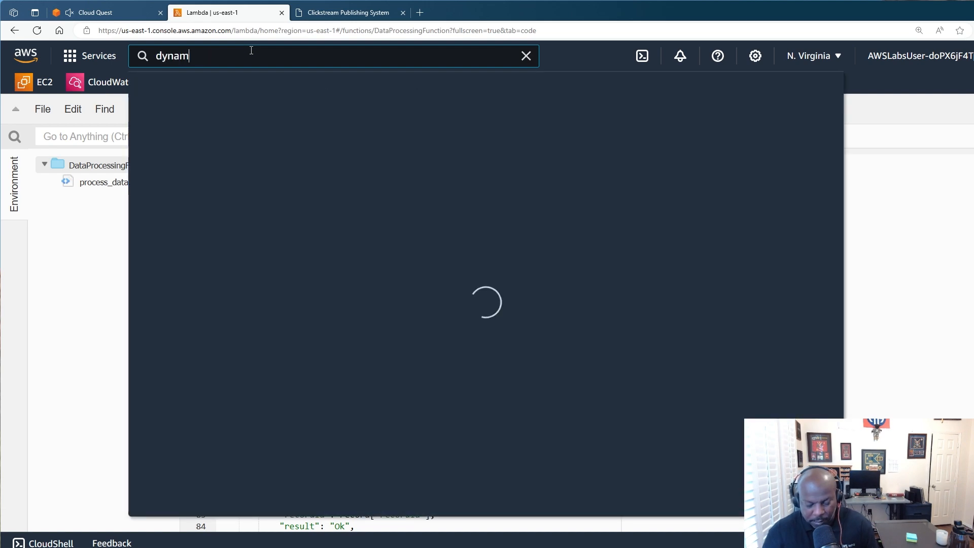
mouse_move(451, 209)
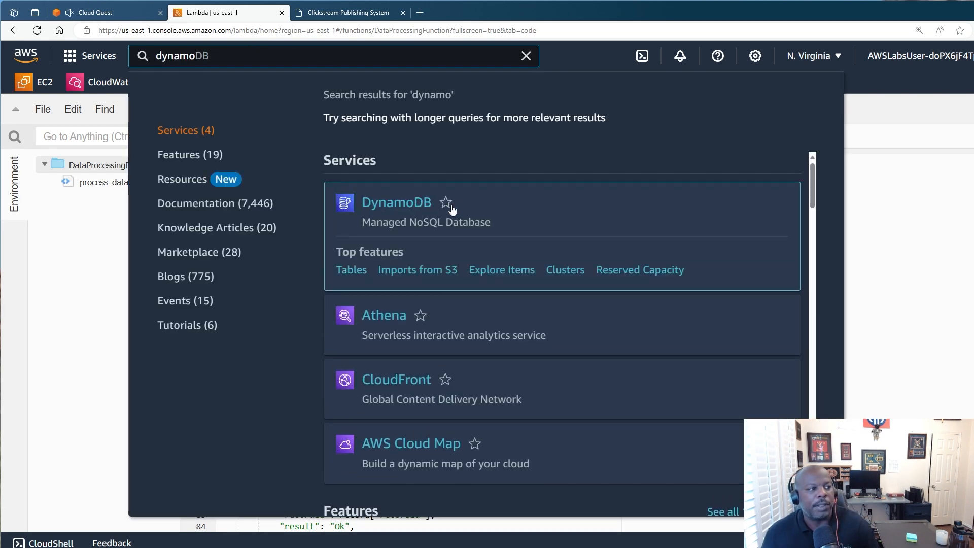
left_click(445, 204)
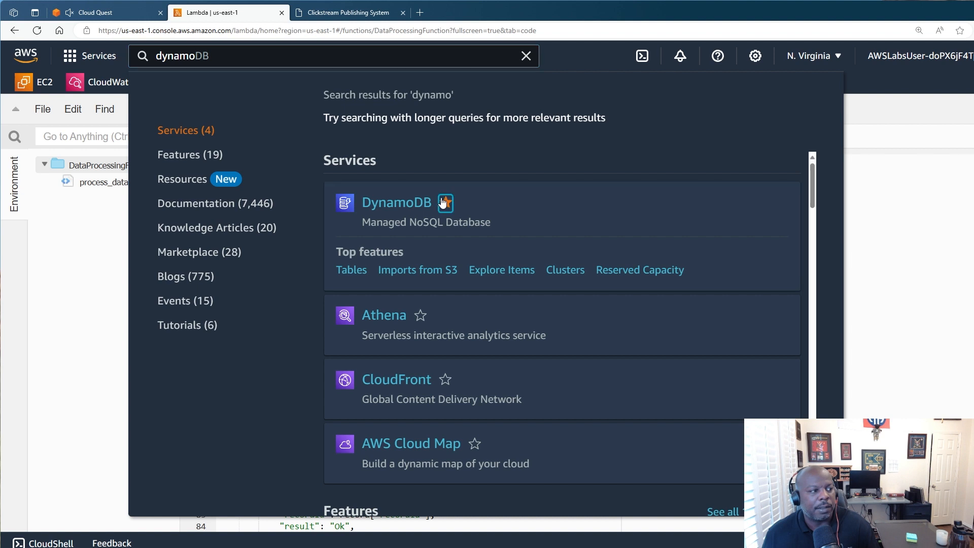
left_click(395, 205)
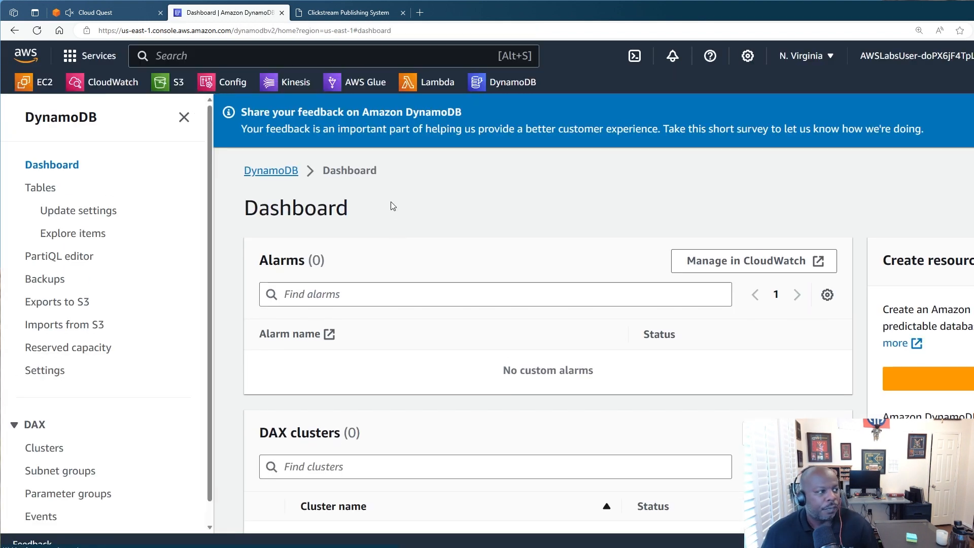
Check the Cloud Quest instructions, then open the DynamoDB tables list to look for OutputTable.
left_click(108, 14)
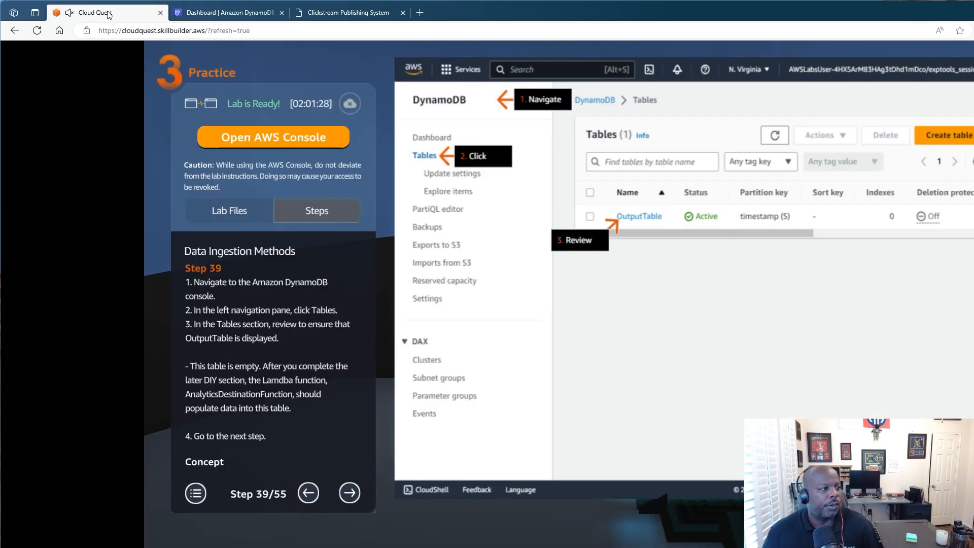
left_click(206, 14)
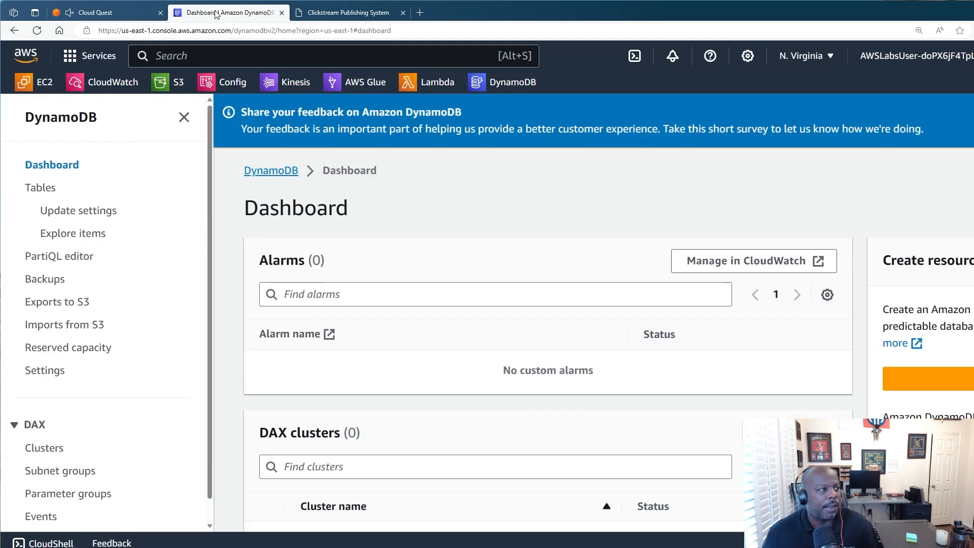
left_click(50, 187)
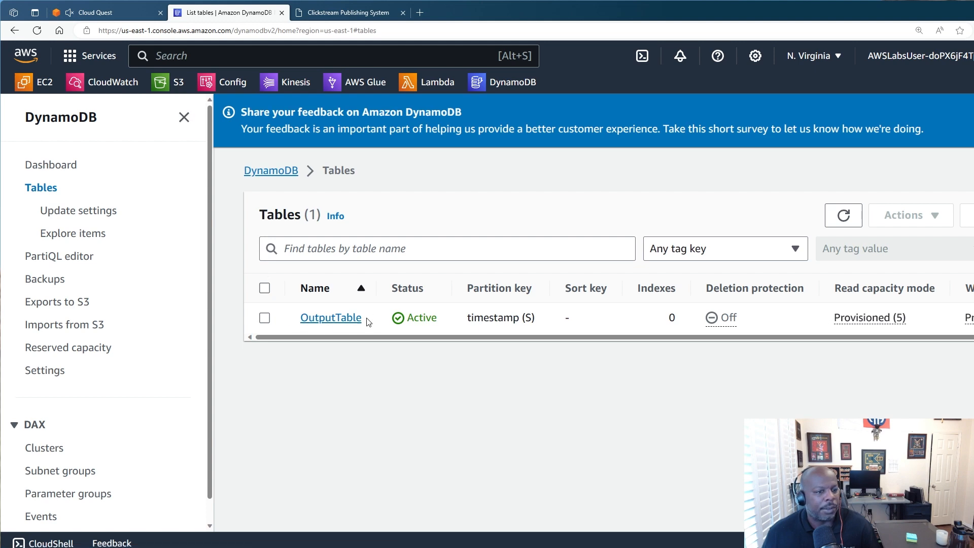
Return to Cloud Quest and advance the lab guide through the S3 bucket instructions to step 41.
left_click(111, 13)
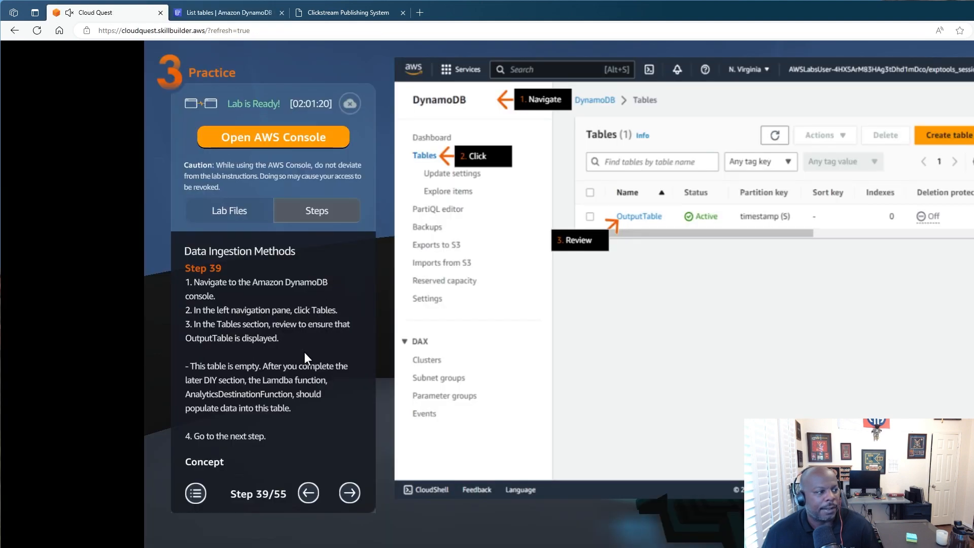
left_click(349, 492)
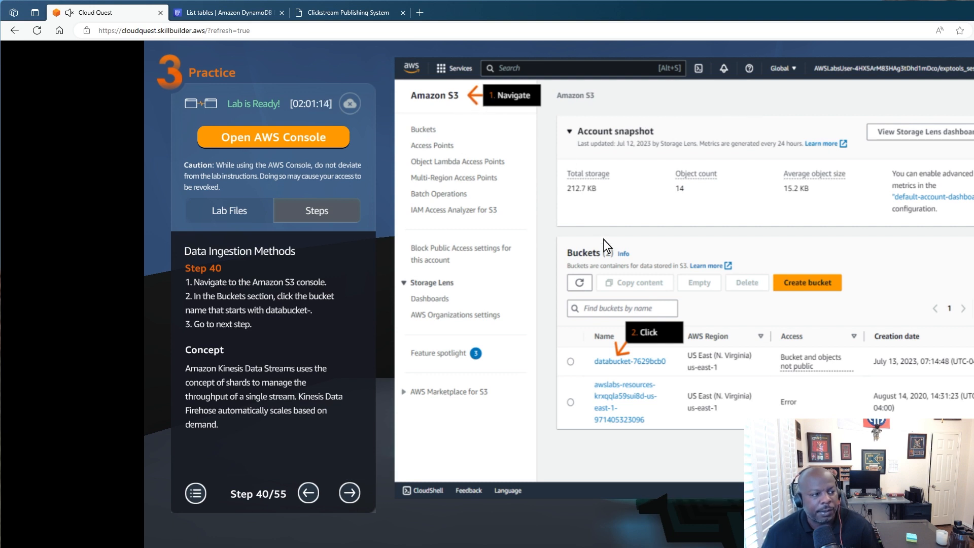
left_click(348, 491)
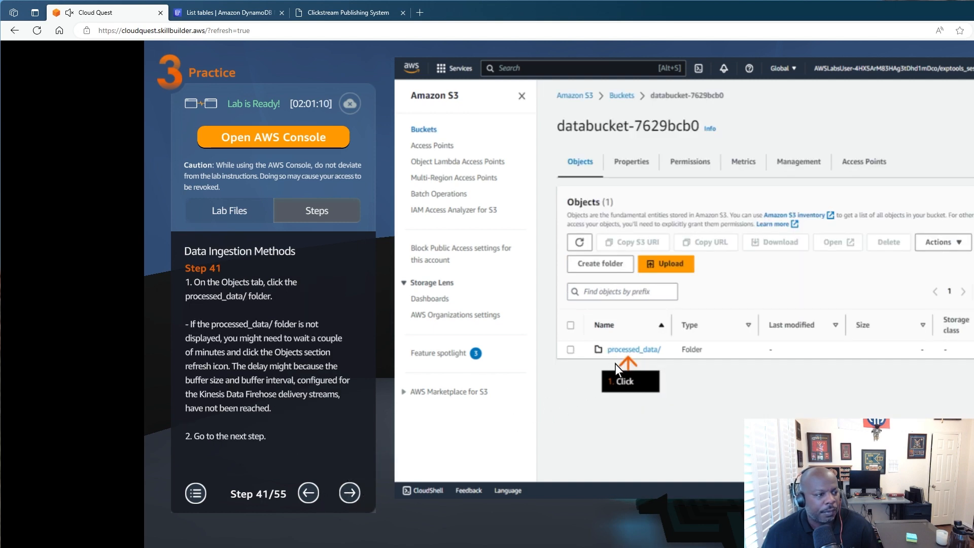
Switch to the AWS console, open databucket-b7f55c00 in S3, and refresh its object list.
left_click(205, 13)
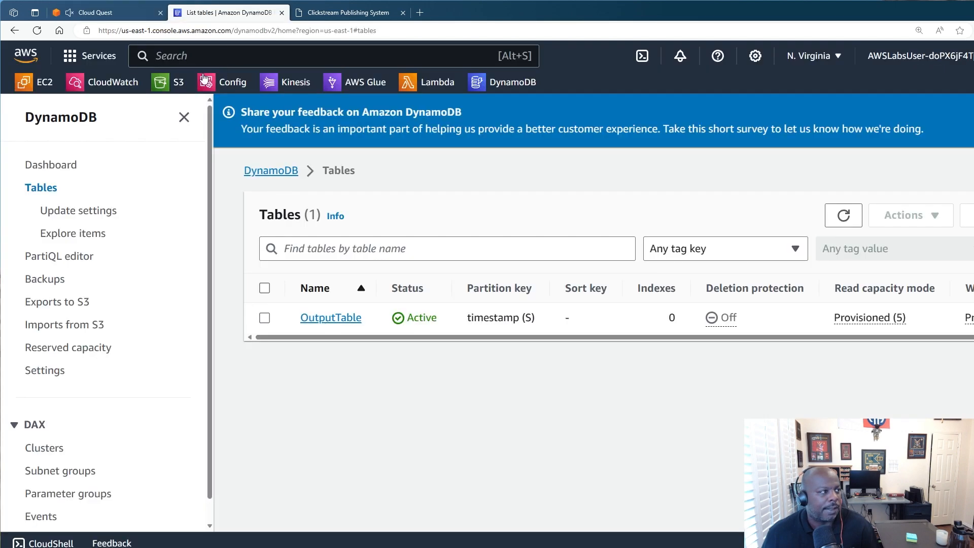
left_click(175, 82)
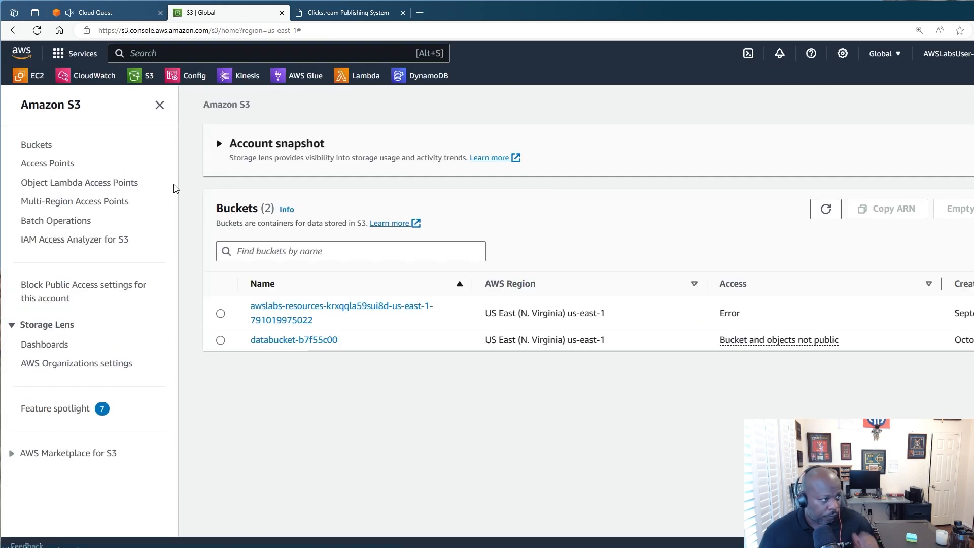
left_click(296, 394)
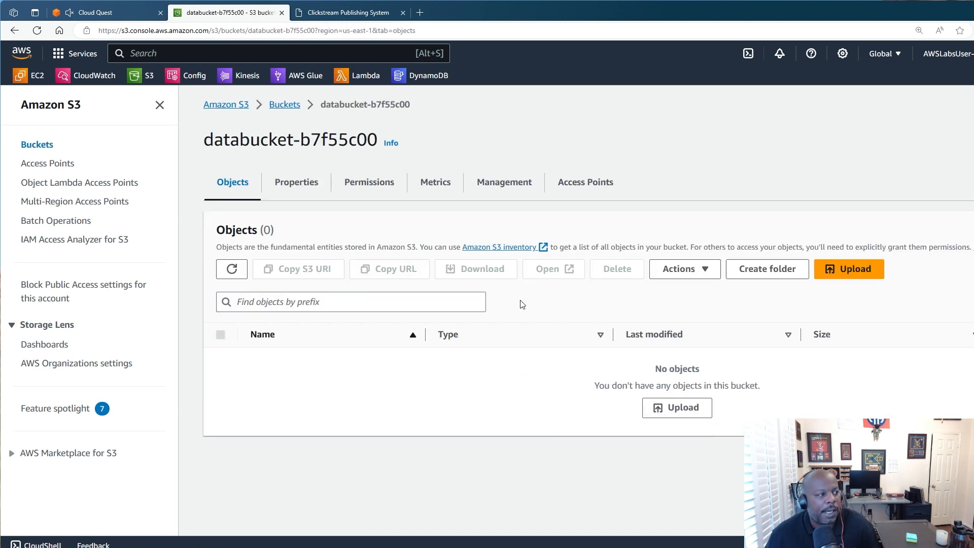
left_click(230, 270)
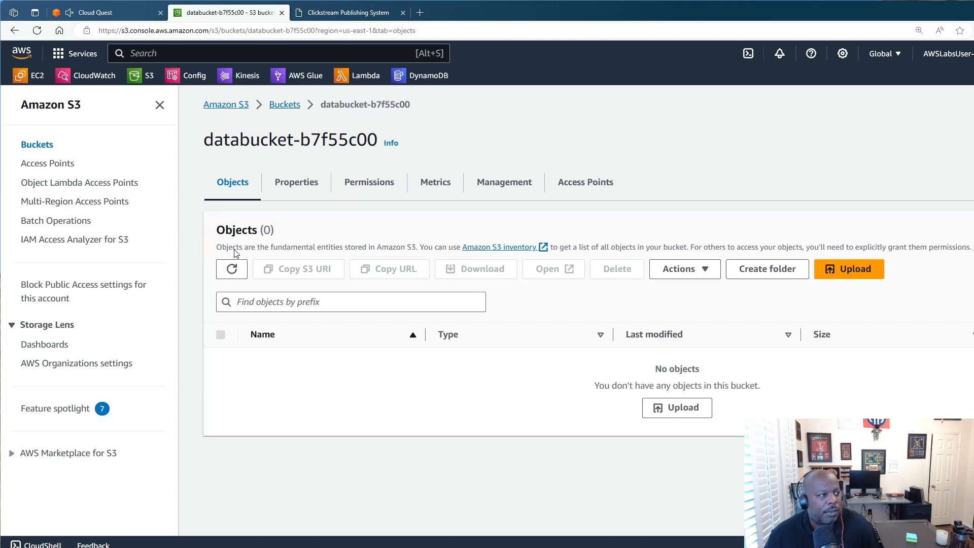
Reopen databucket-b7f55c00 from the buckets list and open its processed_data/ folder.
left_click(290, 107)
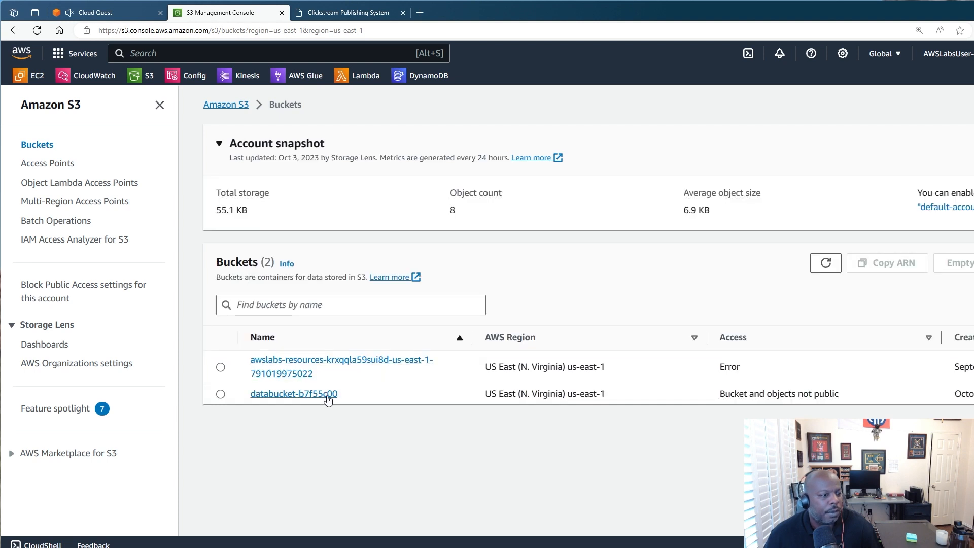
left_click(324, 396)
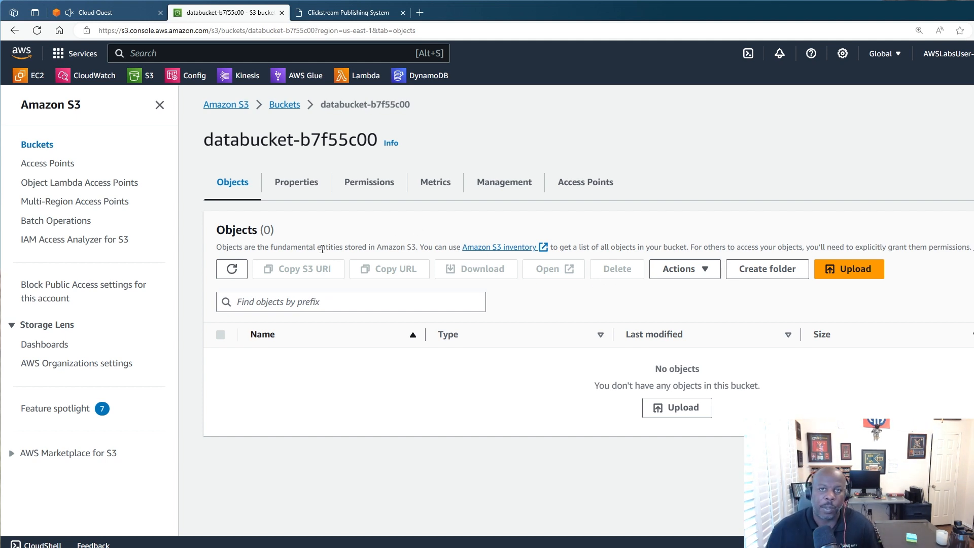
left_click(233, 189)
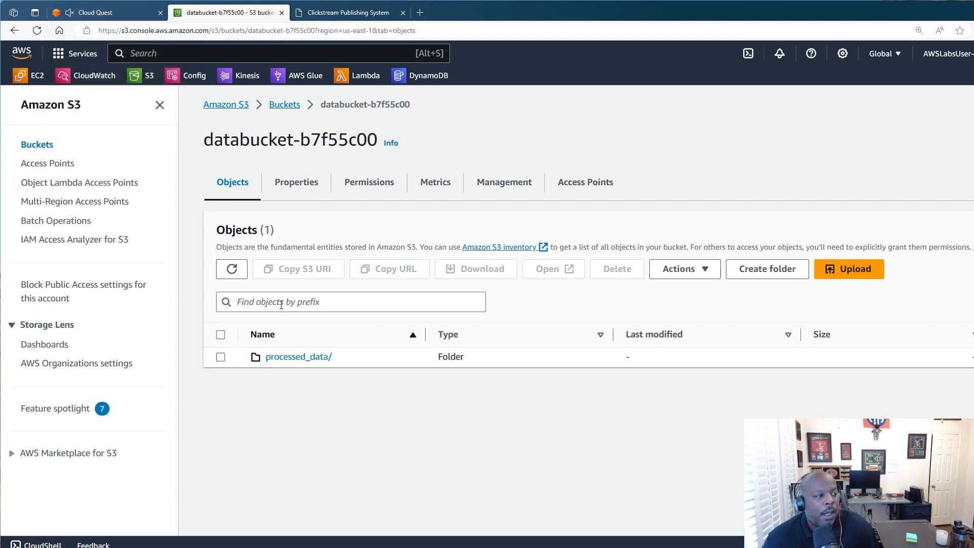
left_click(277, 357)
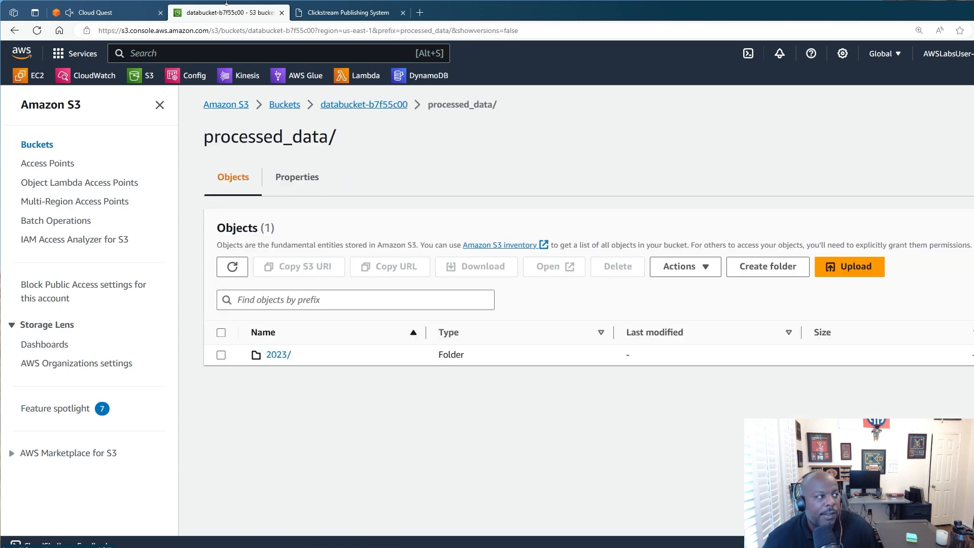
Advance the Cloud Quest guide to step 42, read the download instructions, and return to the S3 console.
left_click(128, 14)
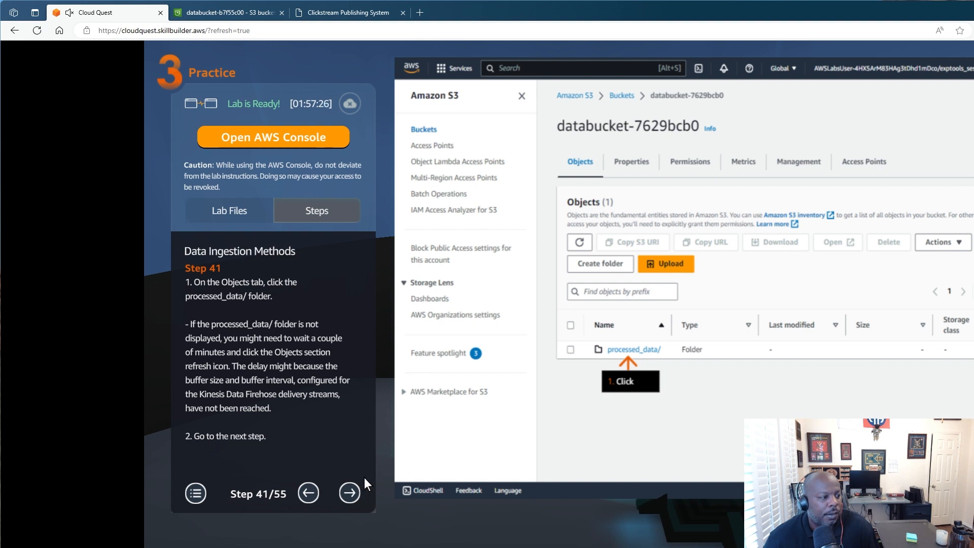
left_click(351, 490)
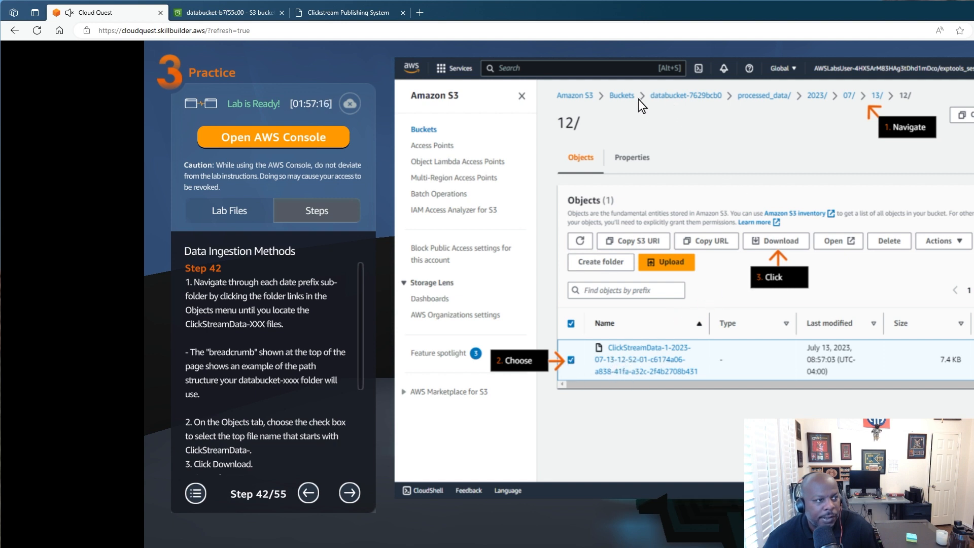
left_click(260, 15)
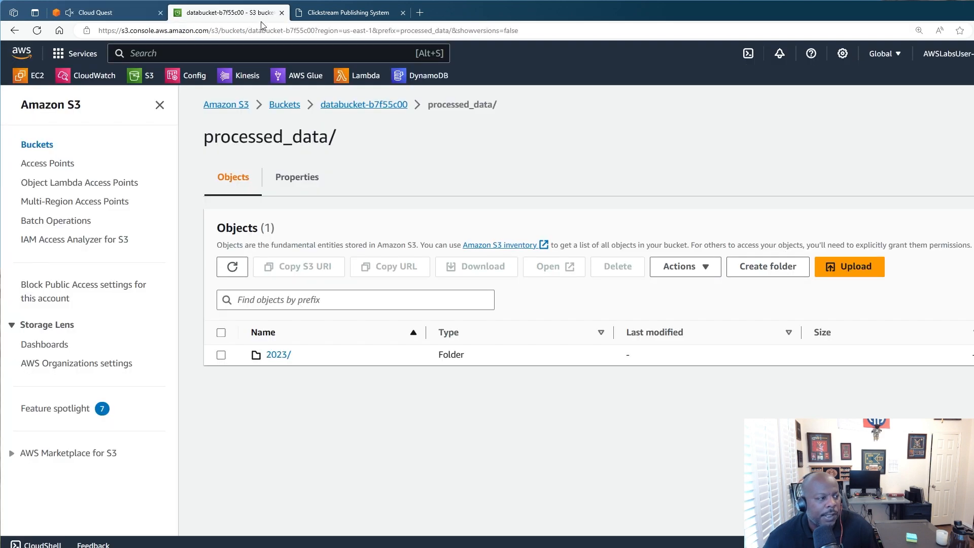
Navigate through the date folders 2023/10/04/19 in processed_data/ and download the ClickStreamData file.
left_click(280, 354)
left_click(273, 354)
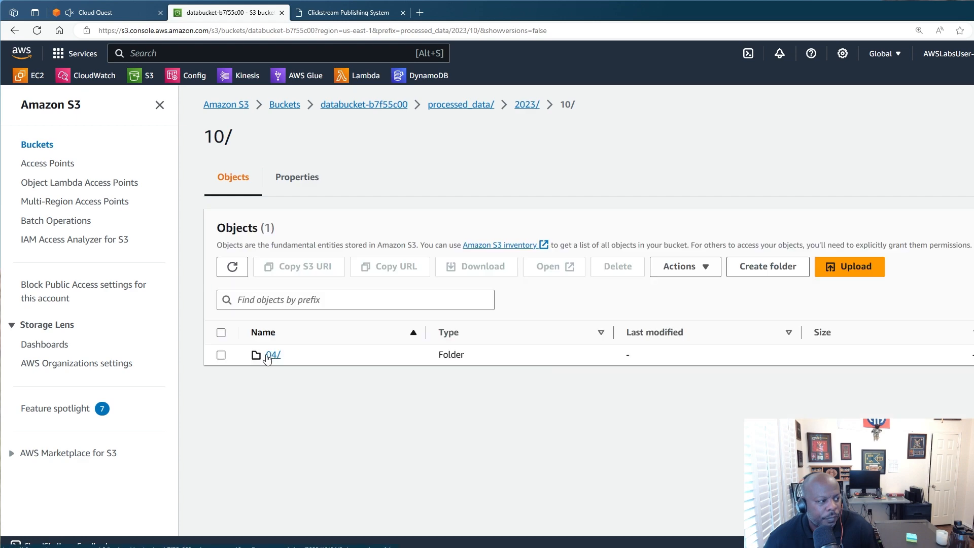
left_click(267, 355)
left_click(267, 357)
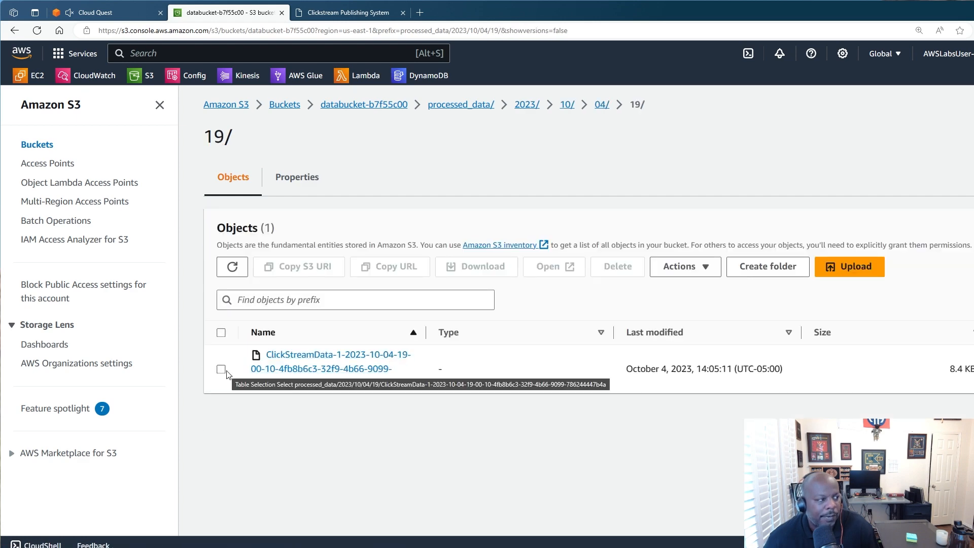
left_click(222, 370)
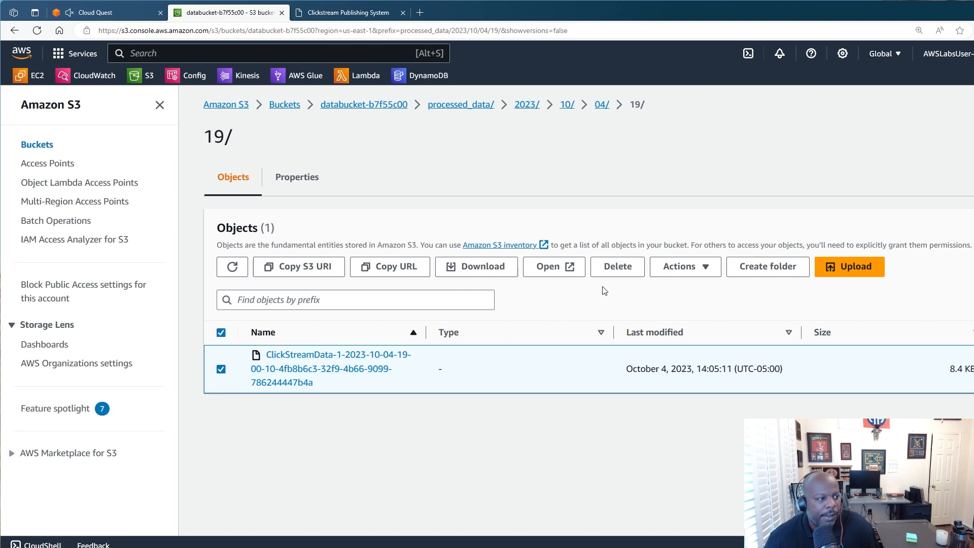
left_click(491, 267)
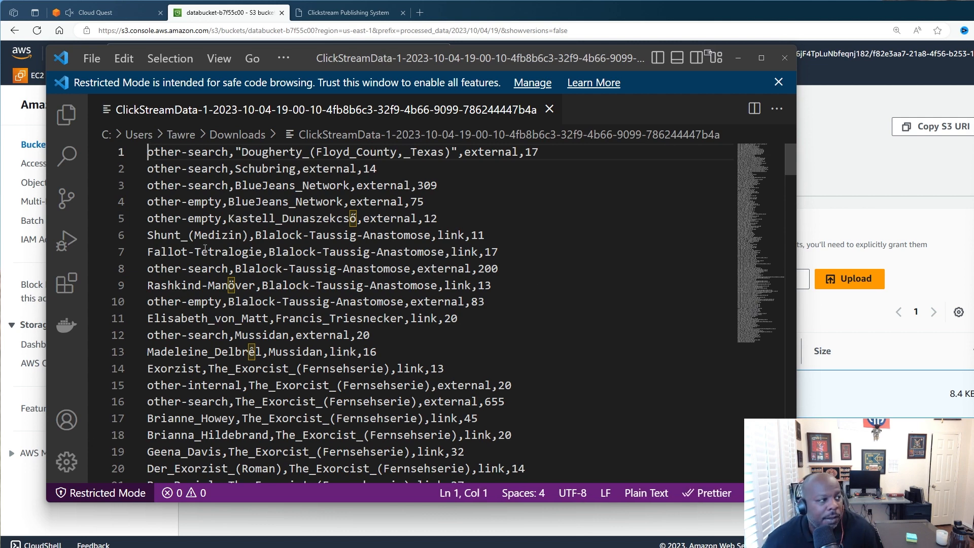
Review the clickstream records in the downloaded file in Visual Studio Code, then move its window off the browser.
scroll(186, 210, "down", 8)
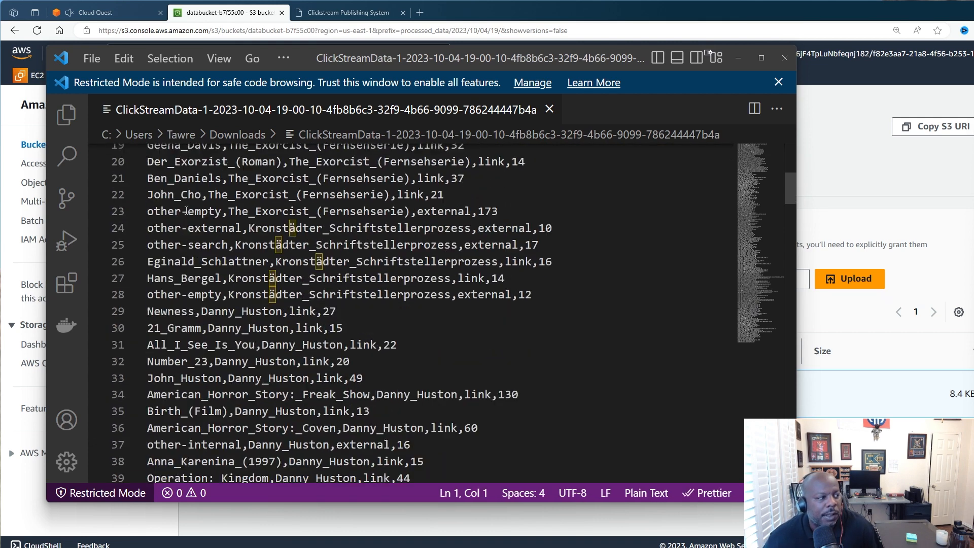
scroll(186, 210, "down", 14)
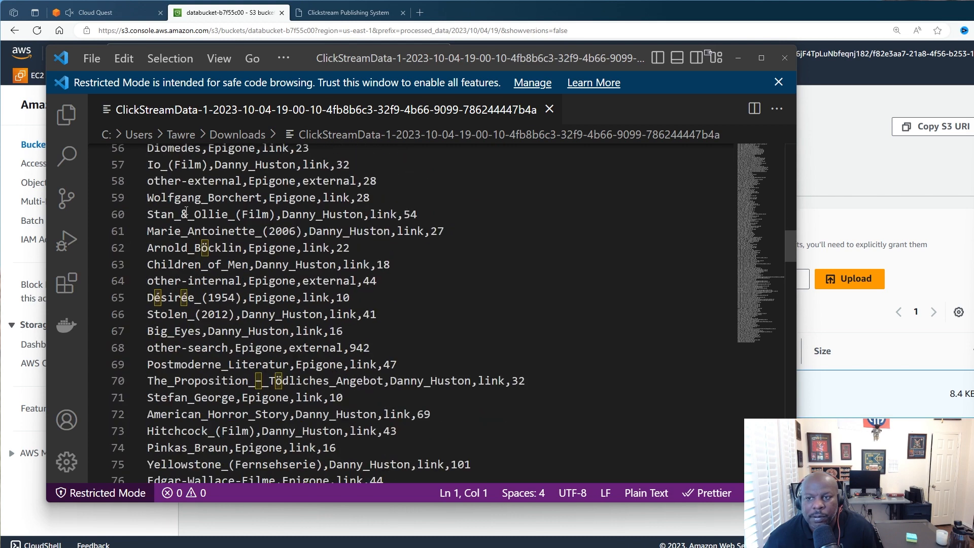
scroll(186, 210, "down", 1)
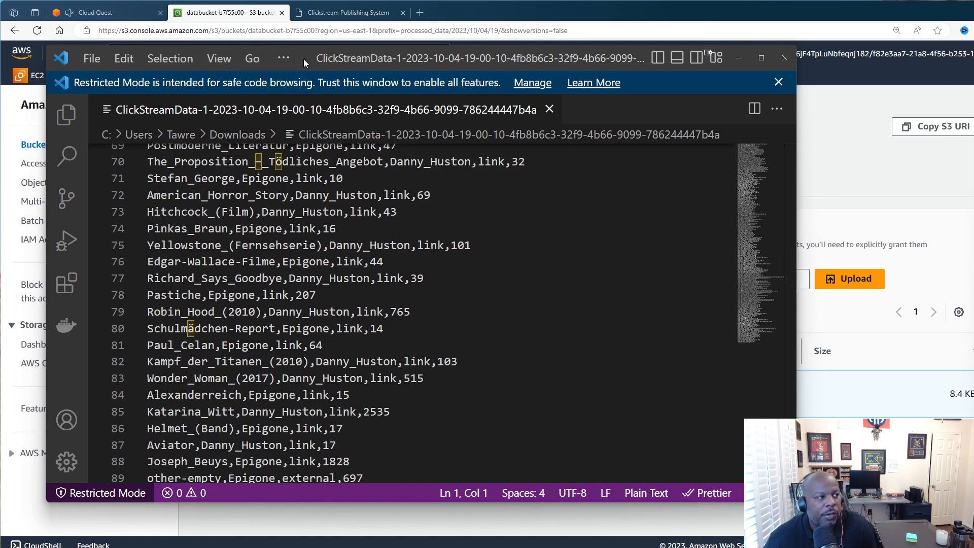
left_click_drag(303, 59, 973, 106)
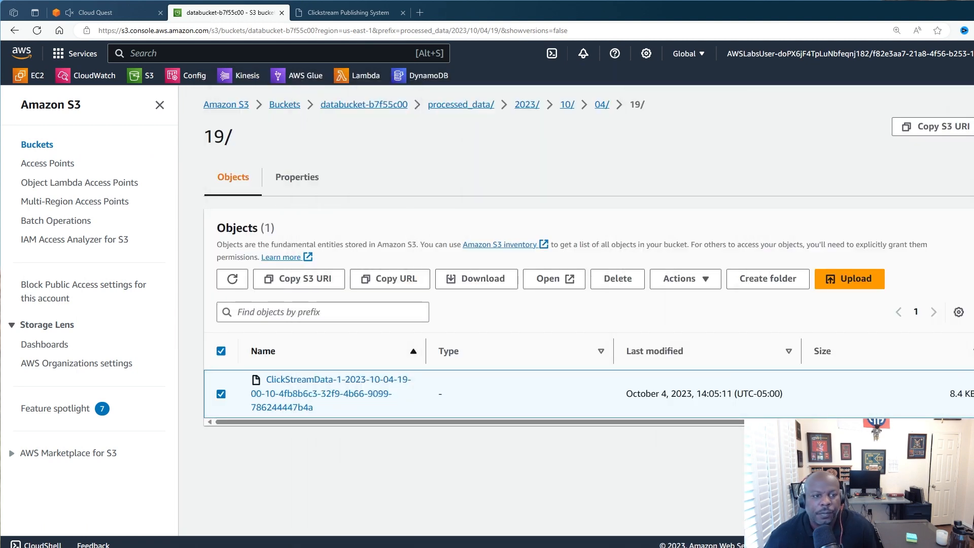
Check the Cloud Quest instructions, then open the Crawlers page in AWS Glue.
left_click(130, 12)
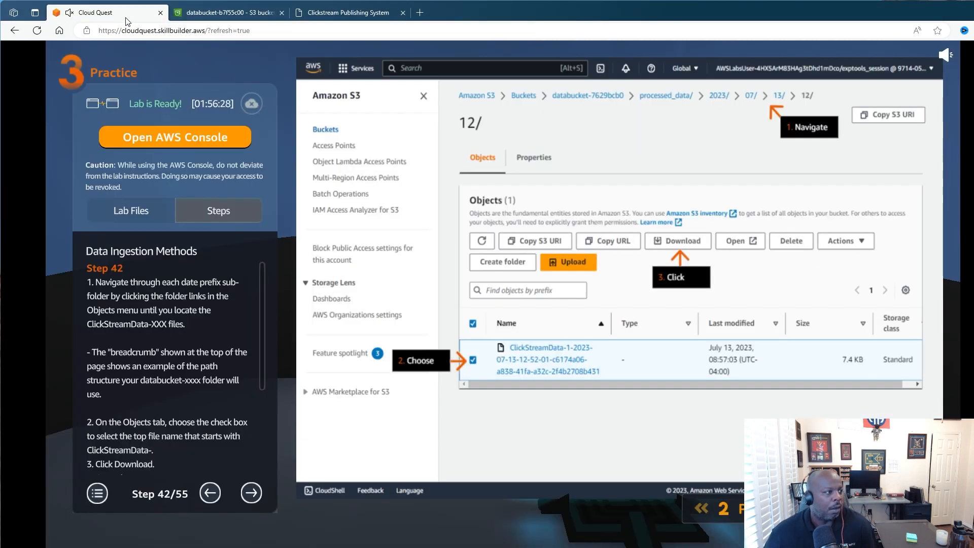
left_click(245, 13)
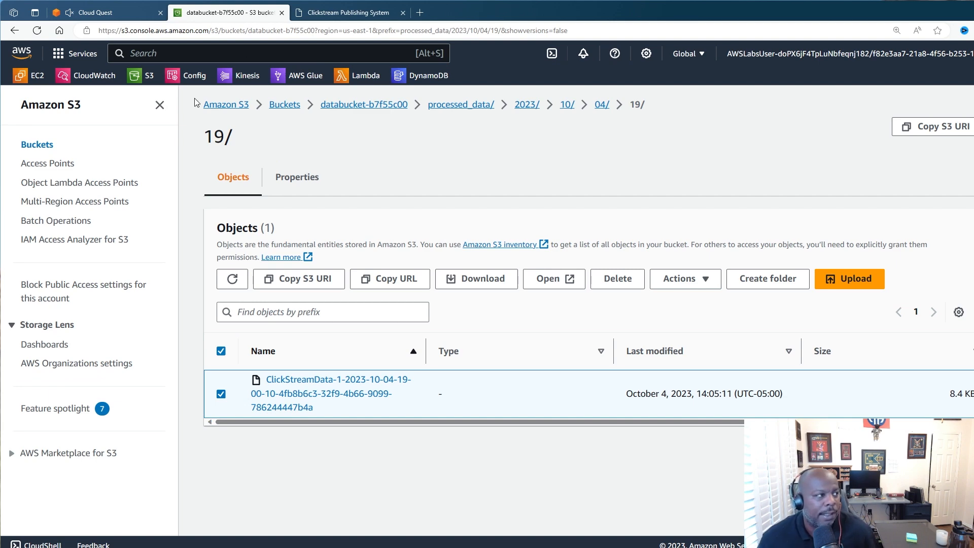
left_click(305, 76)
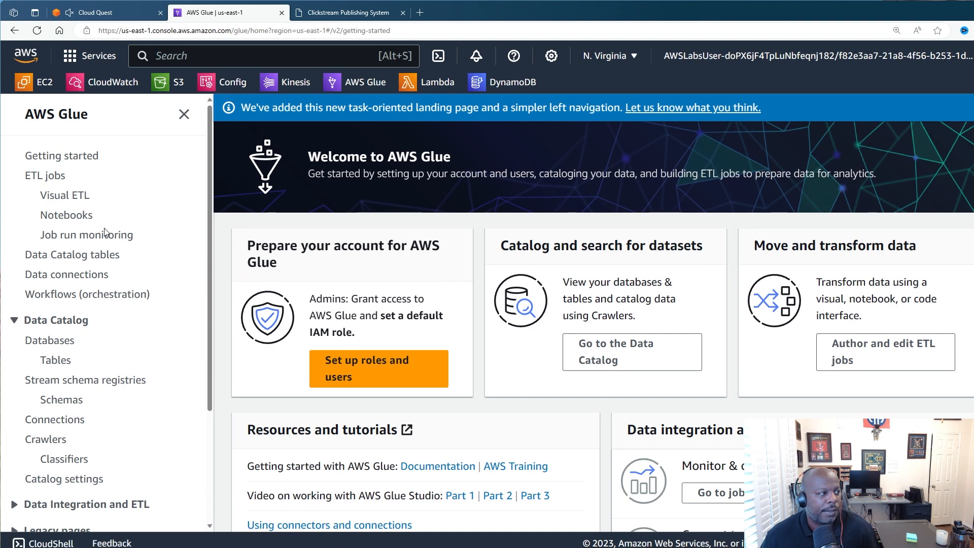
scroll(105, 232, "down", 3)
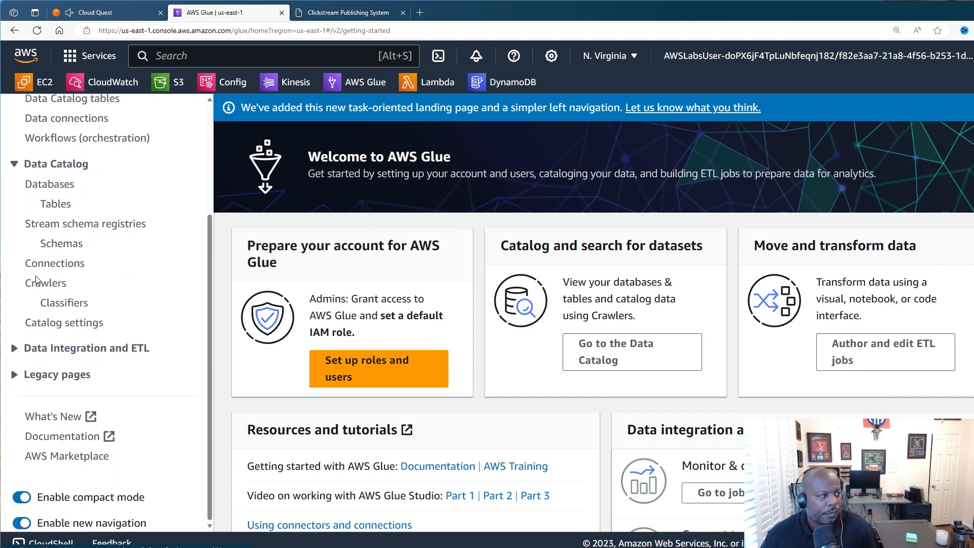
left_click(38, 282)
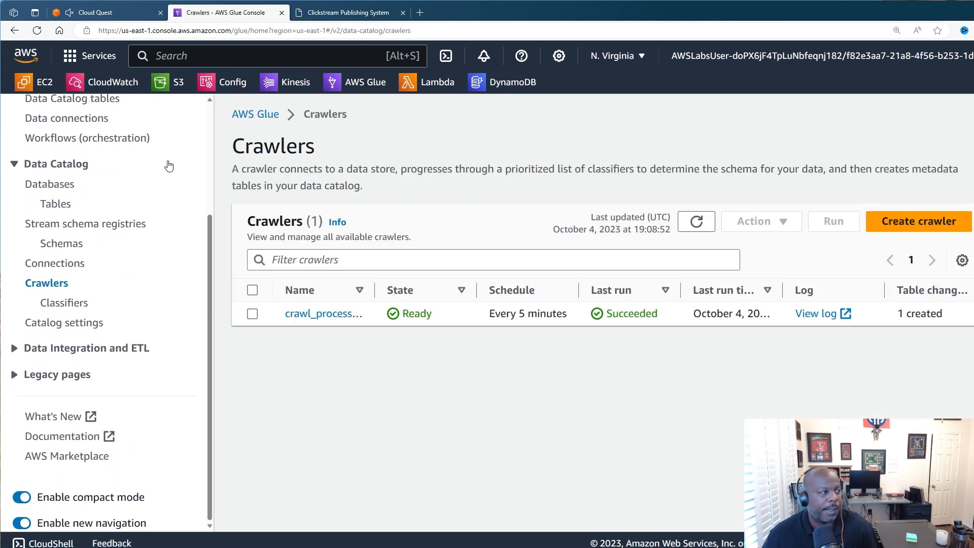
Check the Cloud Quest guide, then open the crawl_processed_data crawler and review the status and table changes of its runs.
left_click(106, 13)
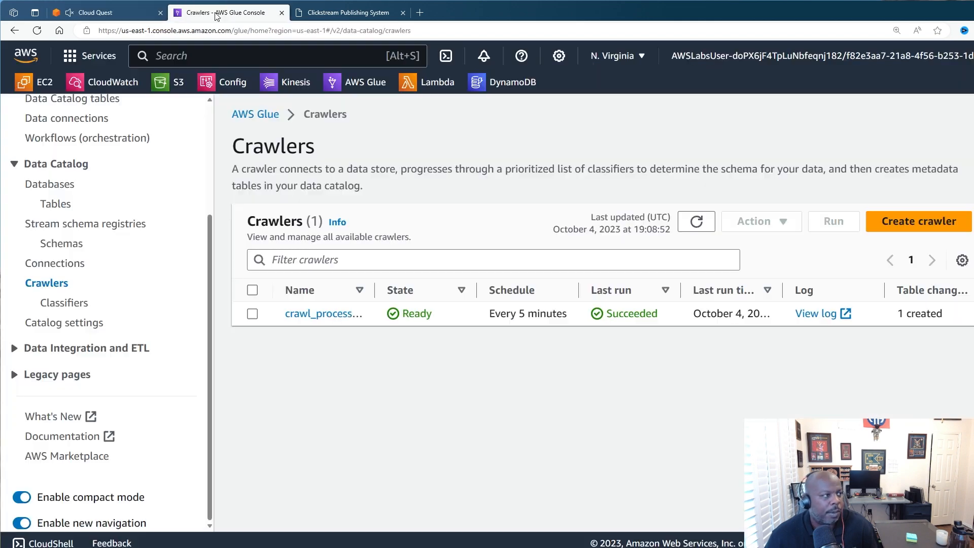
left_click(226, 12)
left_click(252, 314)
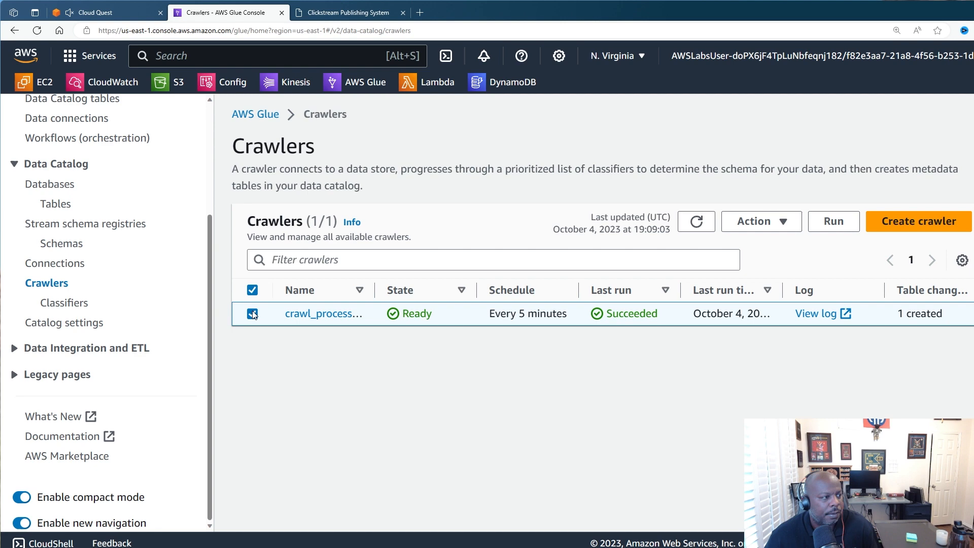
left_click(314, 315)
scroll(310, 321, "down", 3)
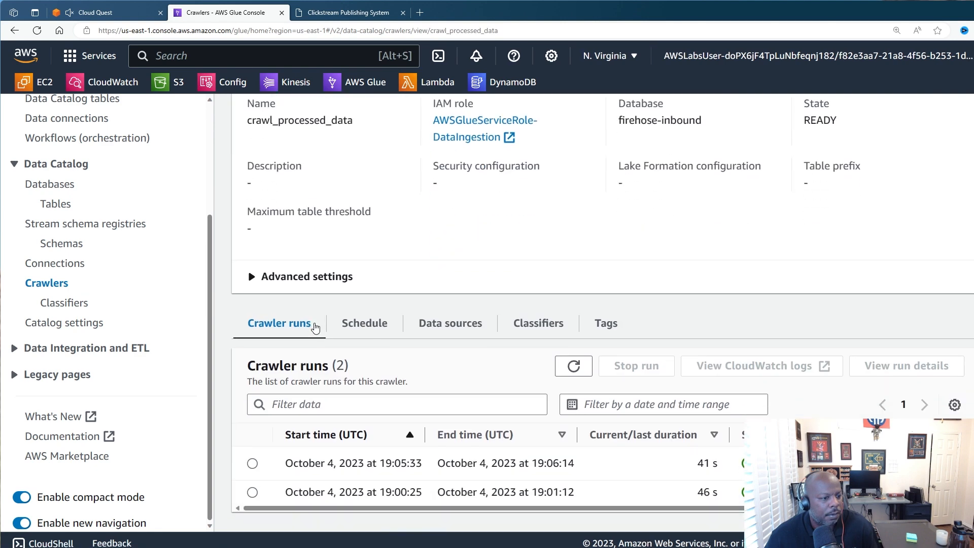
left_click_drag(481, 507, 623, 505)
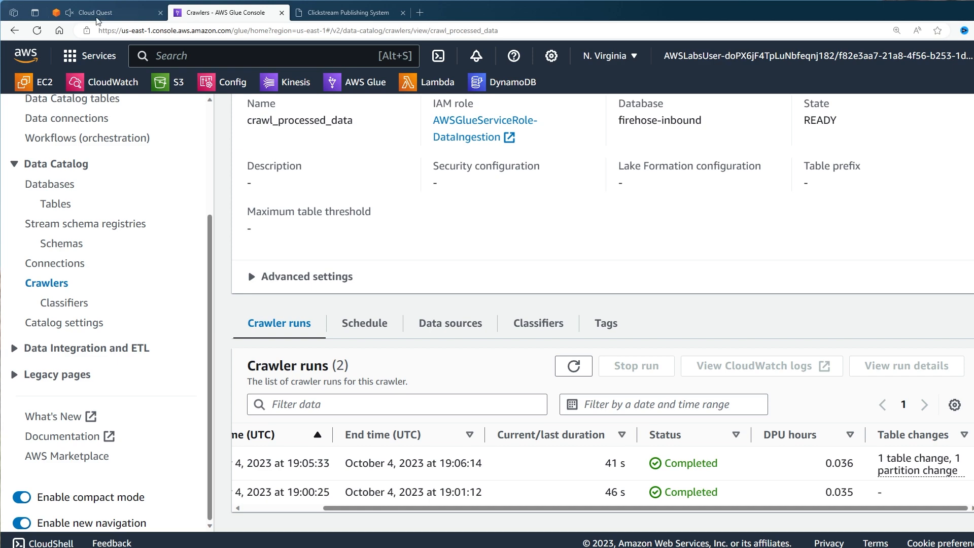
Advance the Cloud Quest guide to step 45, then search the AWS console for Amazon Athena and open it.
left_click(97, 12)
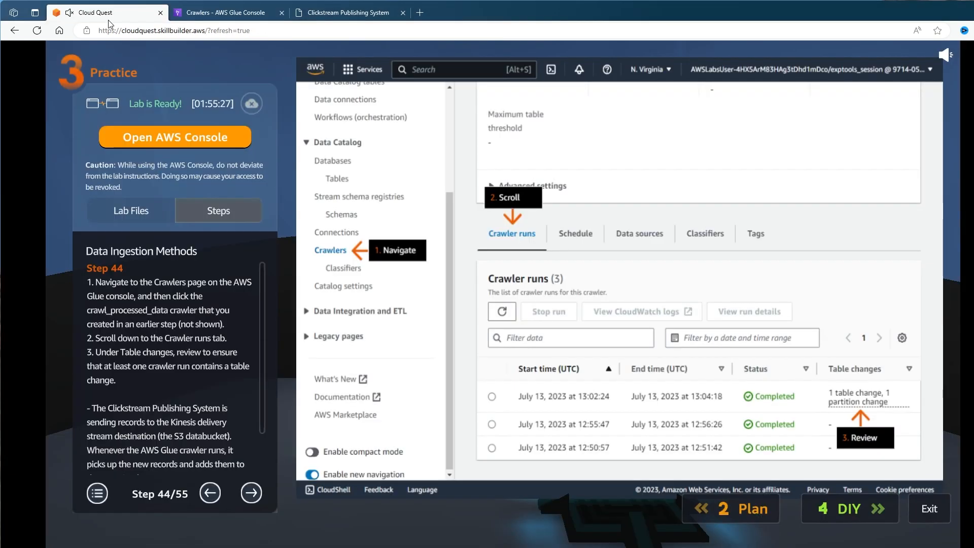
left_click(251, 493)
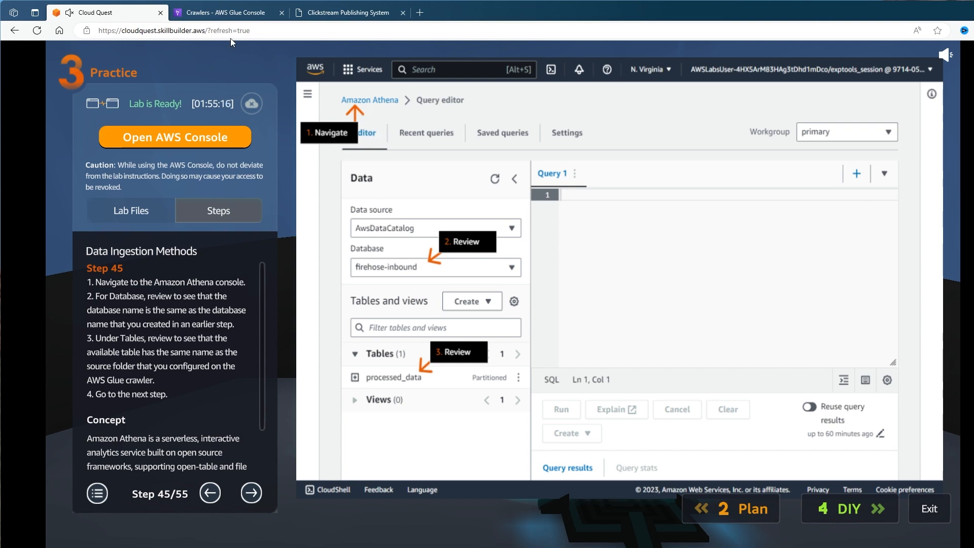
left_click(222, 19)
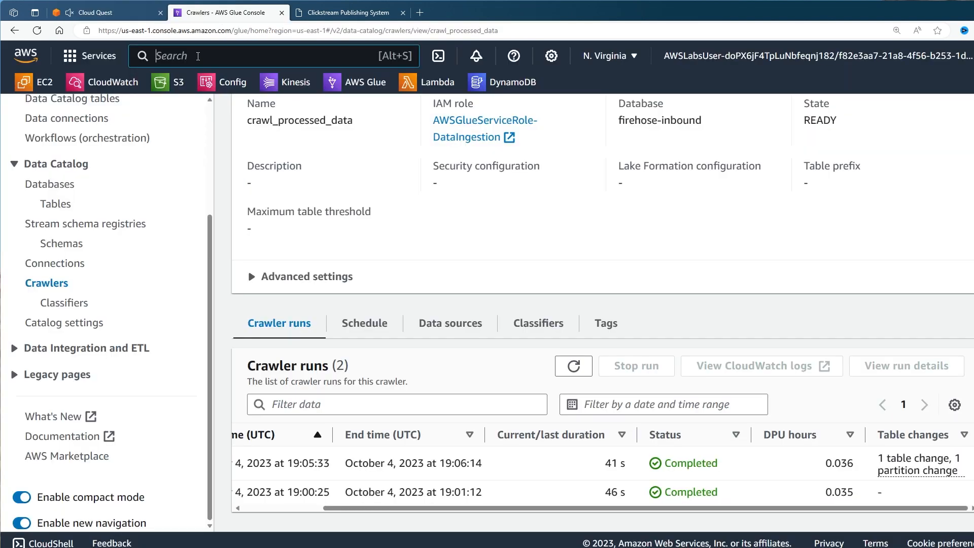
type("amazon ath")
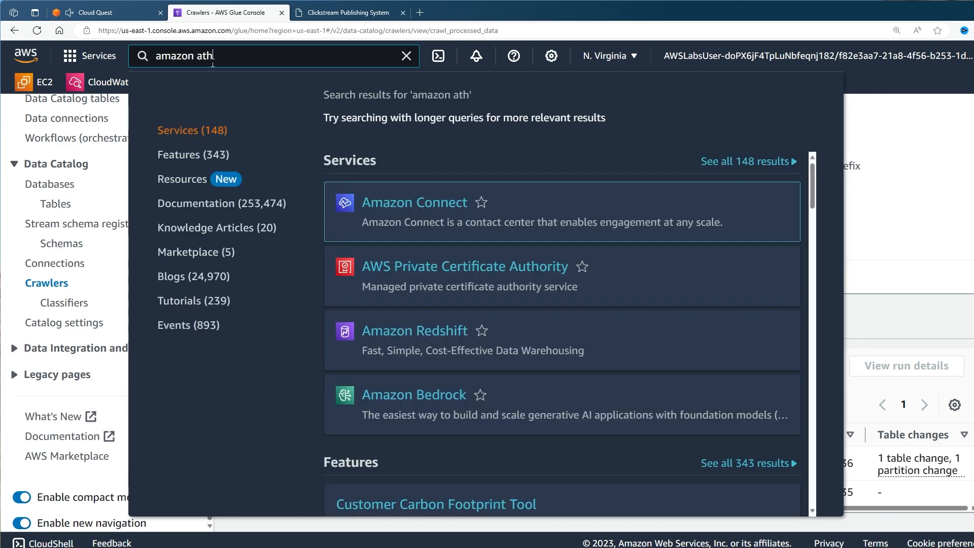
type("e")
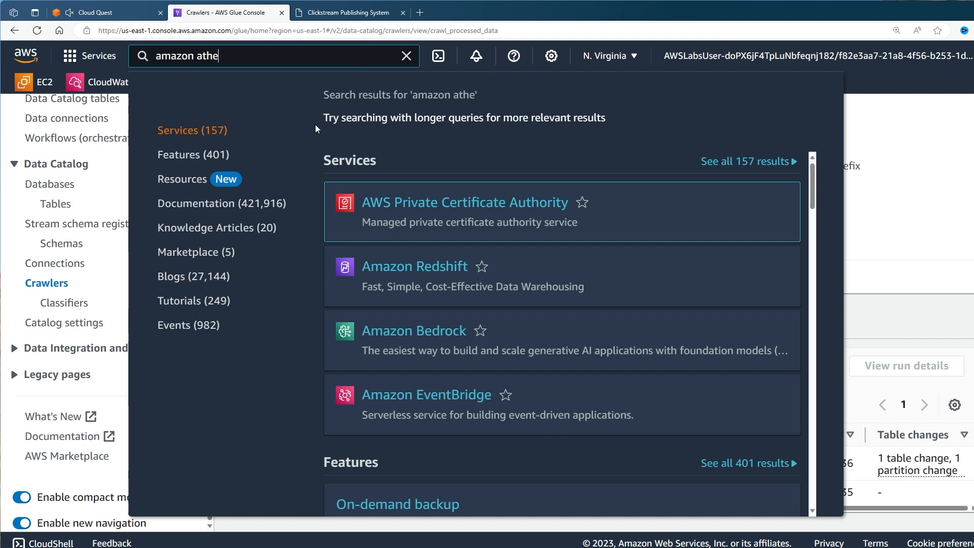
type("na")
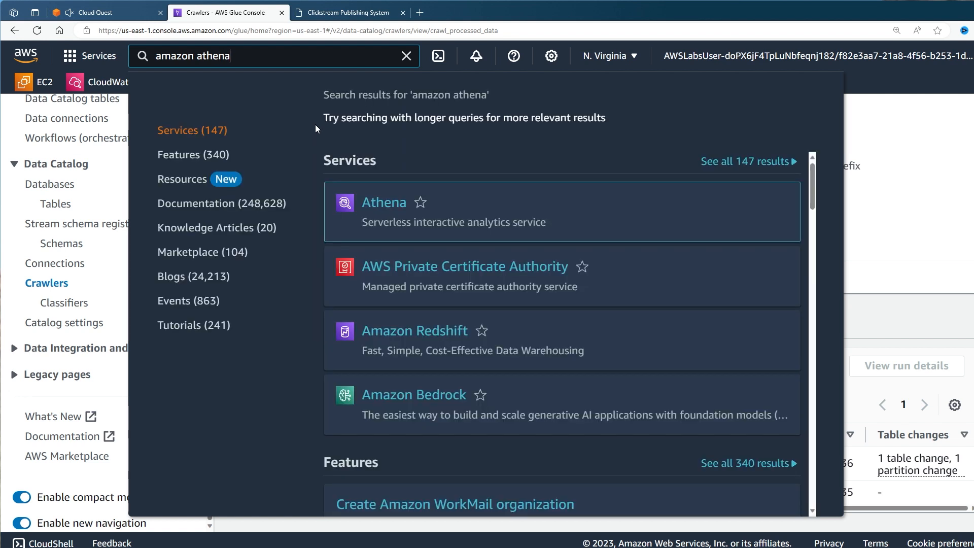
left_click(377, 204)
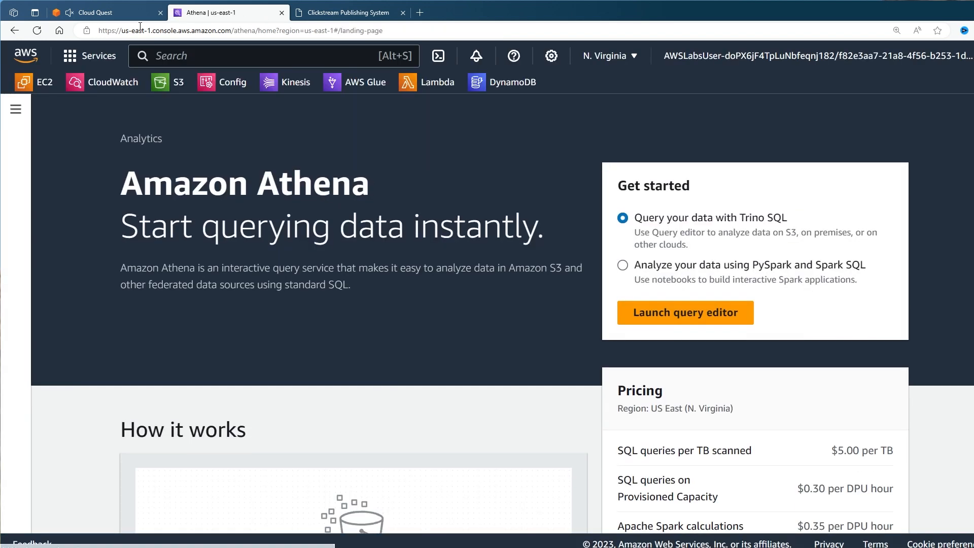
Check the Cloud Quest instructions for step 45, then open the Athena query editor.
left_click(128, 11)
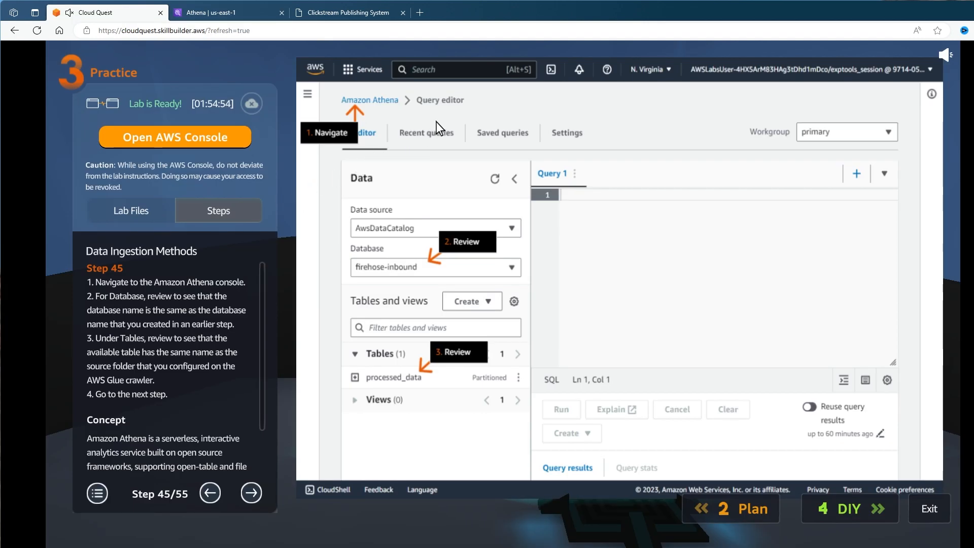
left_click(210, 11)
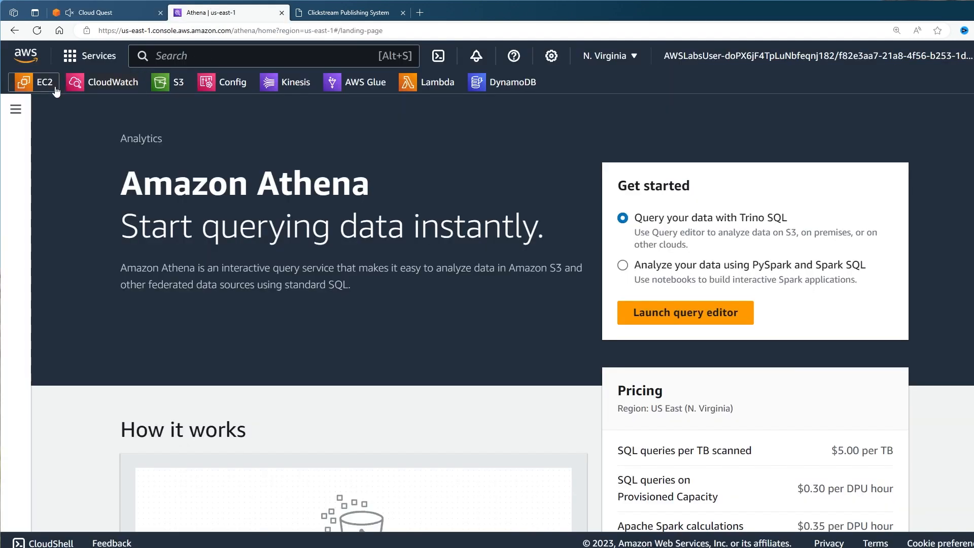
left_click(16, 109)
left_click(53, 165)
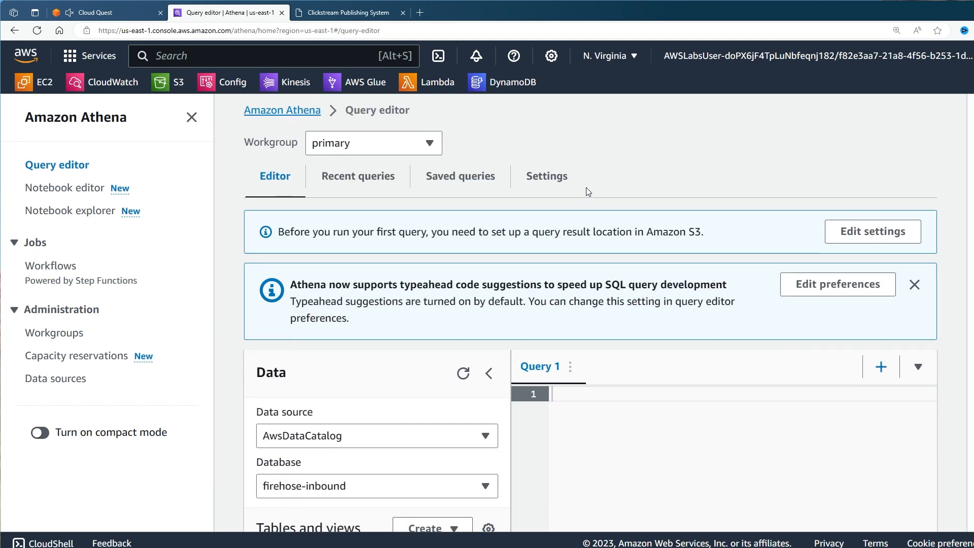
Compare the firehose-inbound database and processed_data table with the Cloud Quest guide, and review the table's columns.
scroll(586, 187, "down", 5)
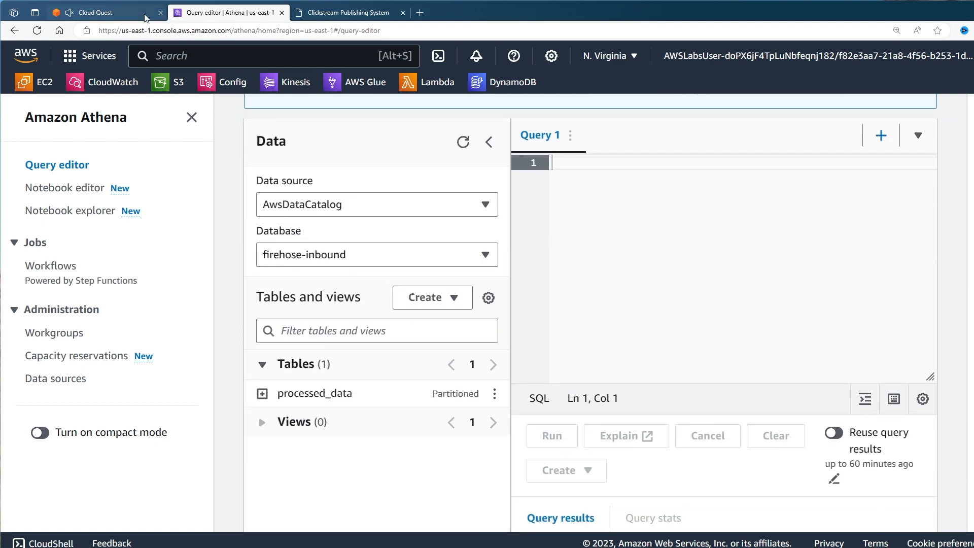
left_click(102, 12)
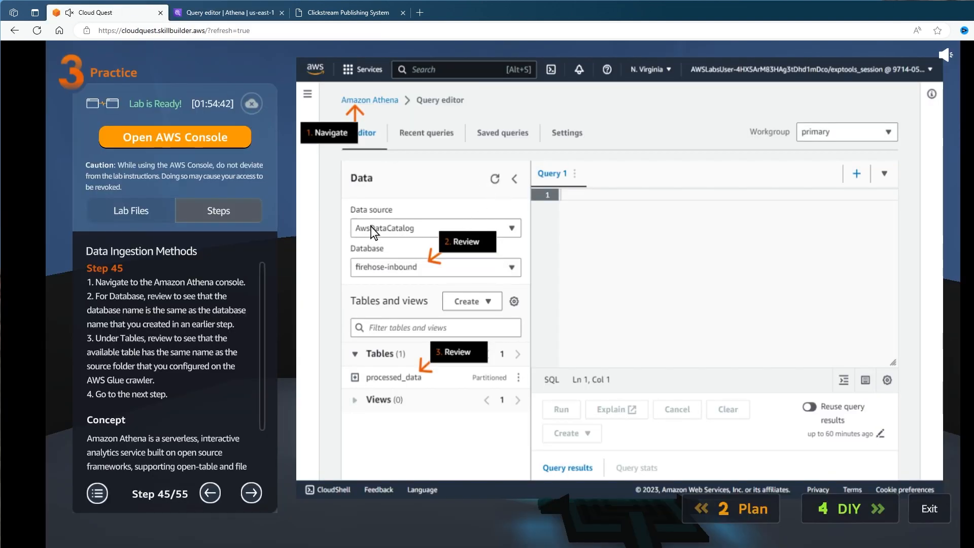
left_click(223, 14)
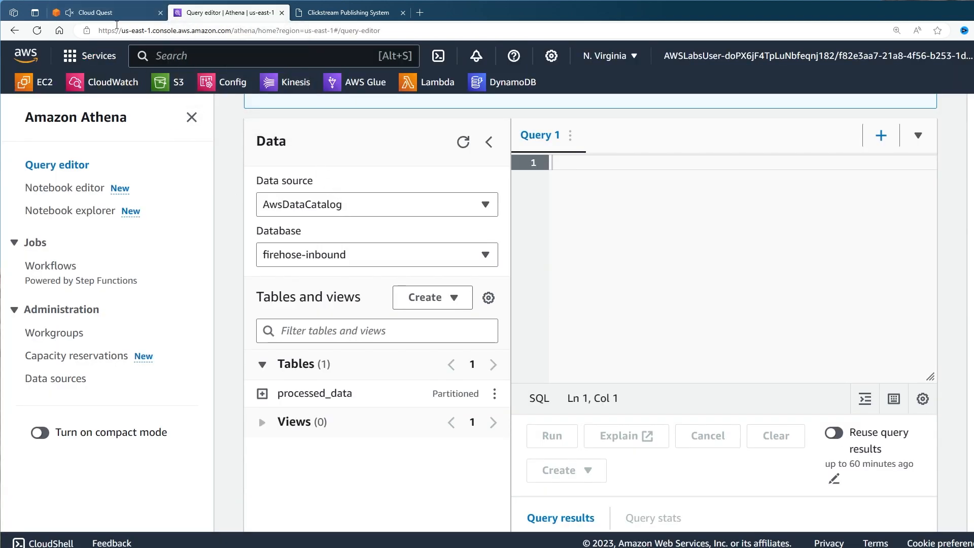
left_click(117, 14)
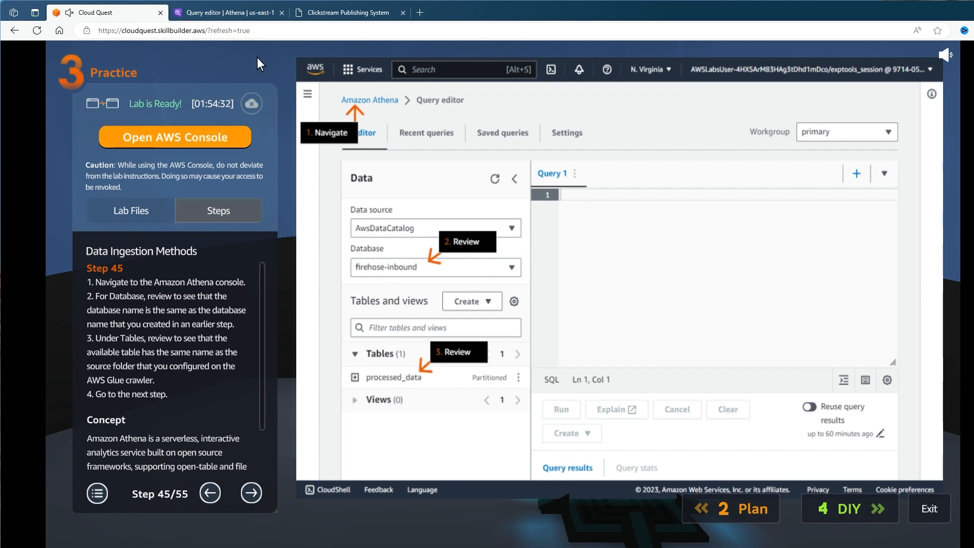
left_click(252, 16)
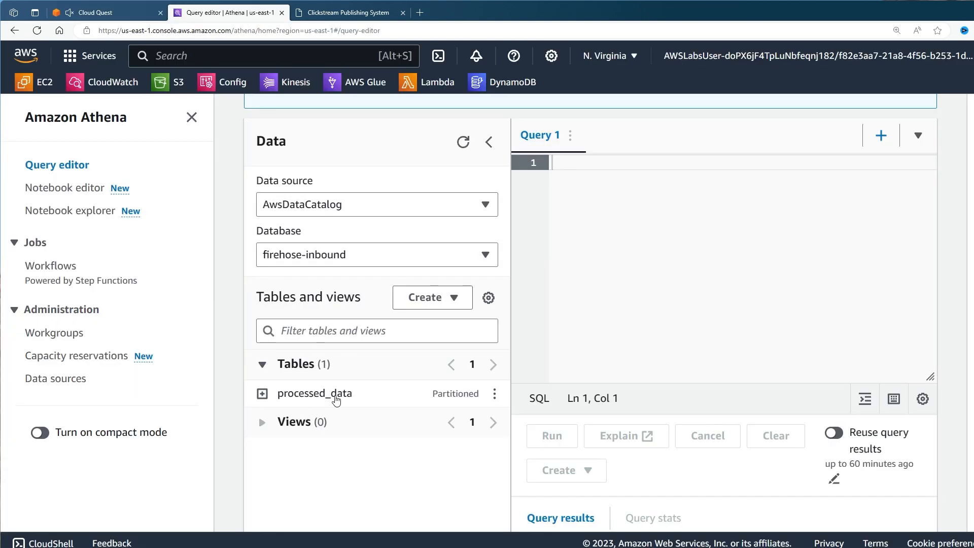
left_click(263, 395)
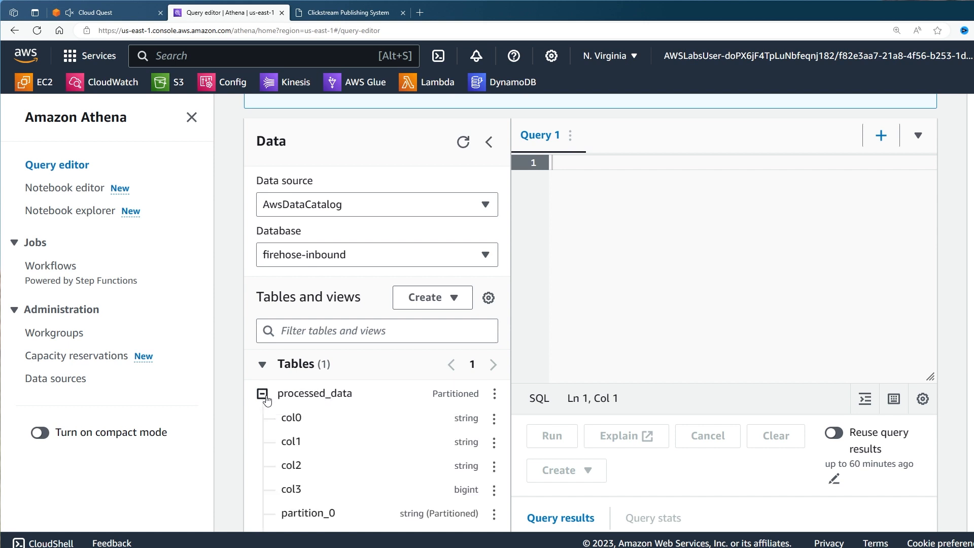
left_click(263, 394)
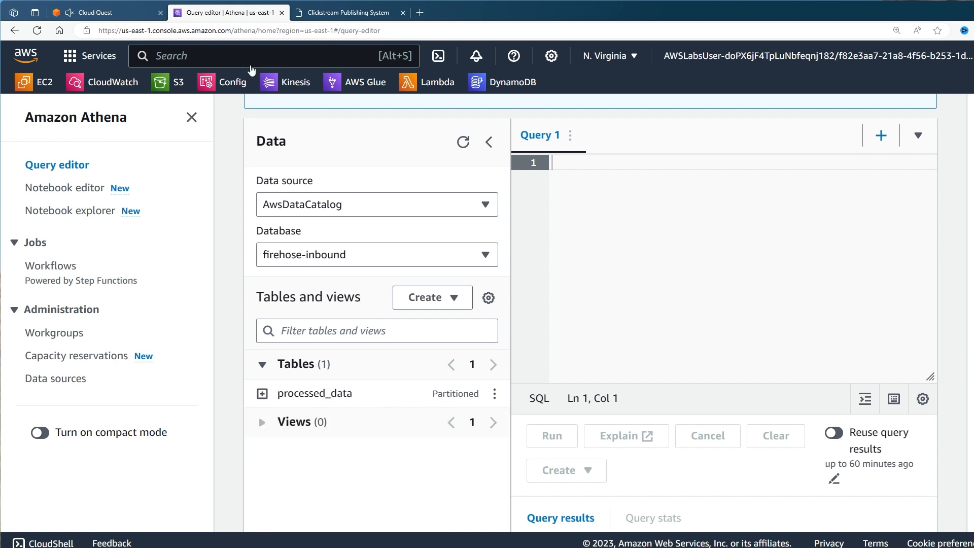
Advance the Cloud Quest guide to step 46, dismiss Athena's typeahead notice, and open the query result settings for editing.
left_click(107, 16)
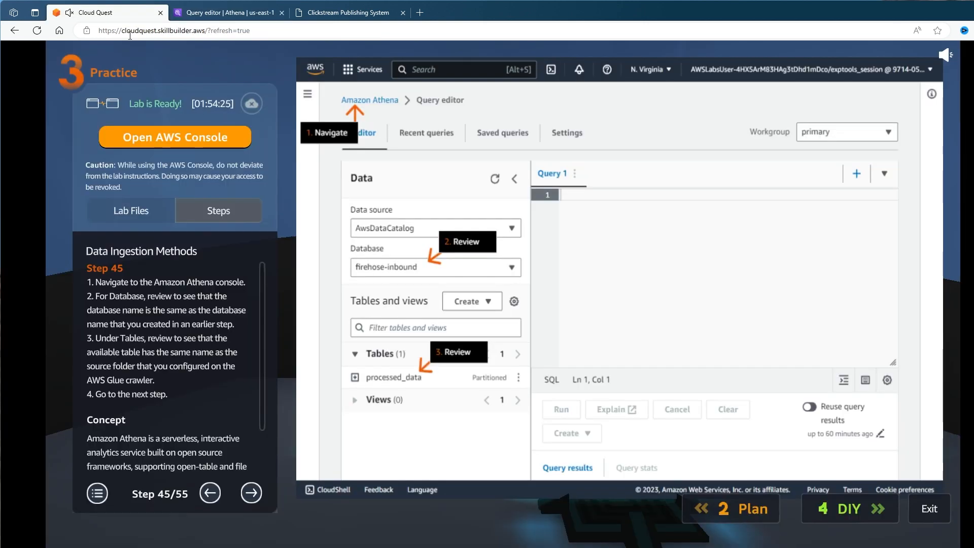
left_click(251, 491)
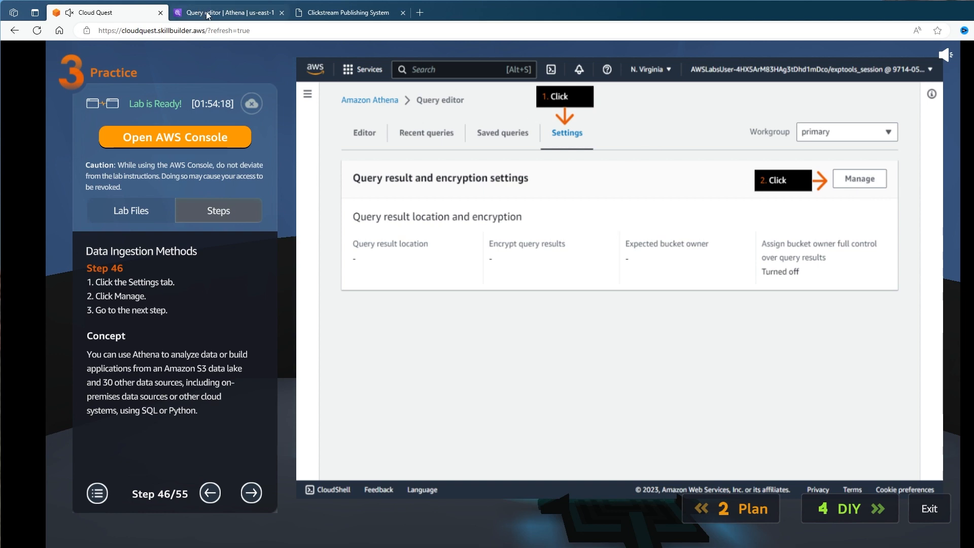
left_click(273, 5)
scroll(616, 230, "up", 5)
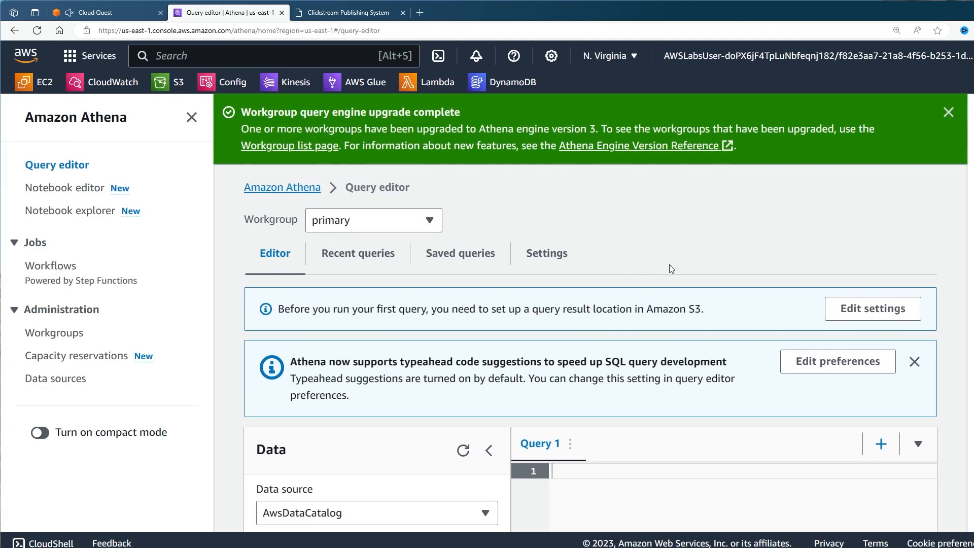
scroll(791, 283, "down", 2)
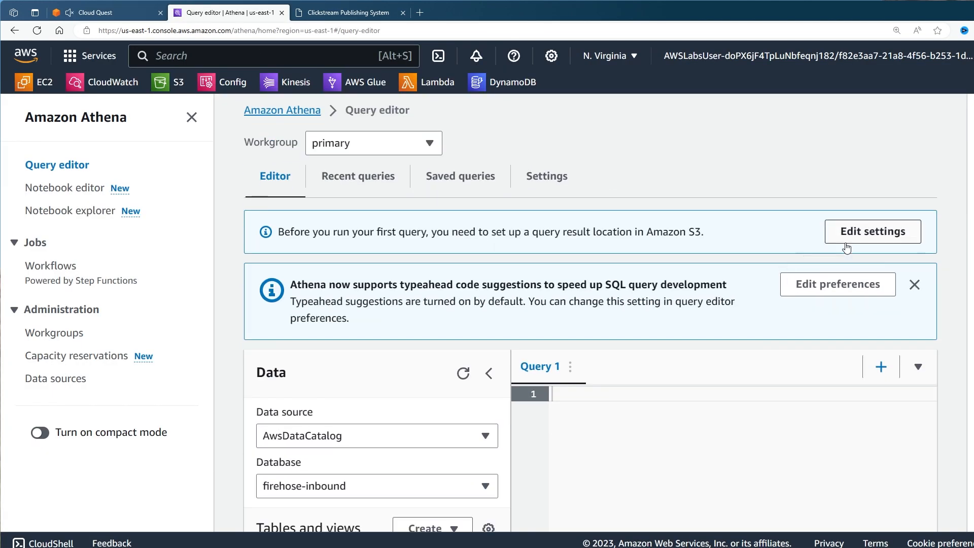
left_click(914, 284)
left_click(551, 253)
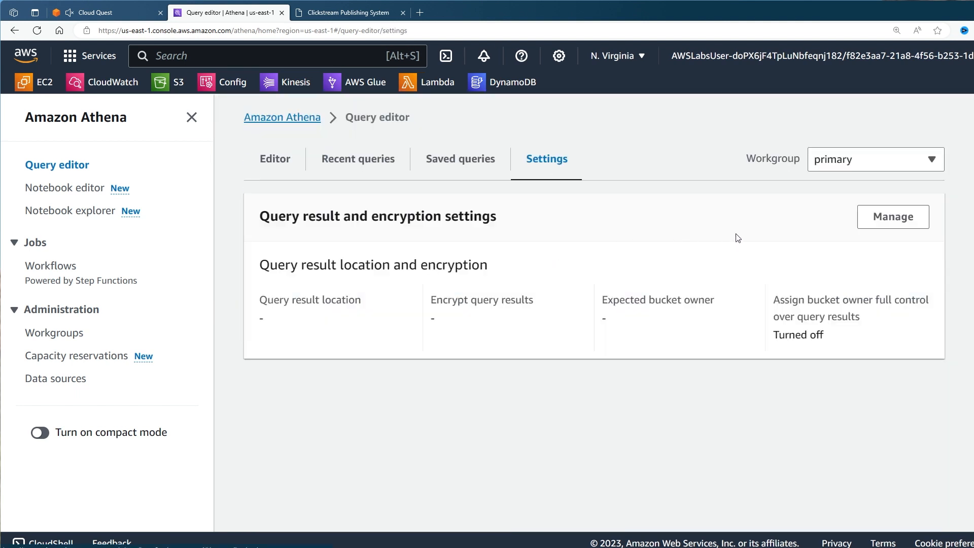
left_click(890, 217)
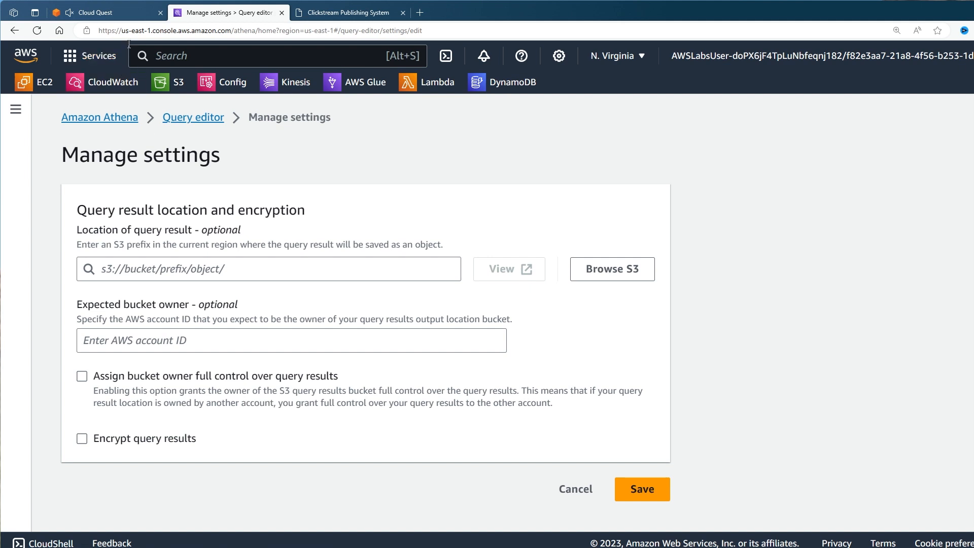
Advance the Cloud Quest guide to step 47, then save s3://databucket-b7f55c00 as Athena's query result location.
left_click(127, 12)
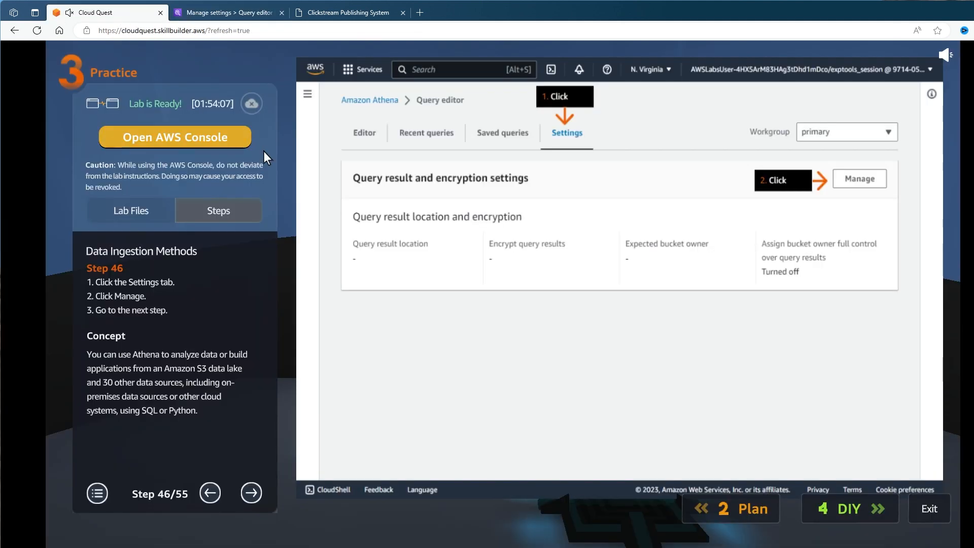
left_click(250, 491)
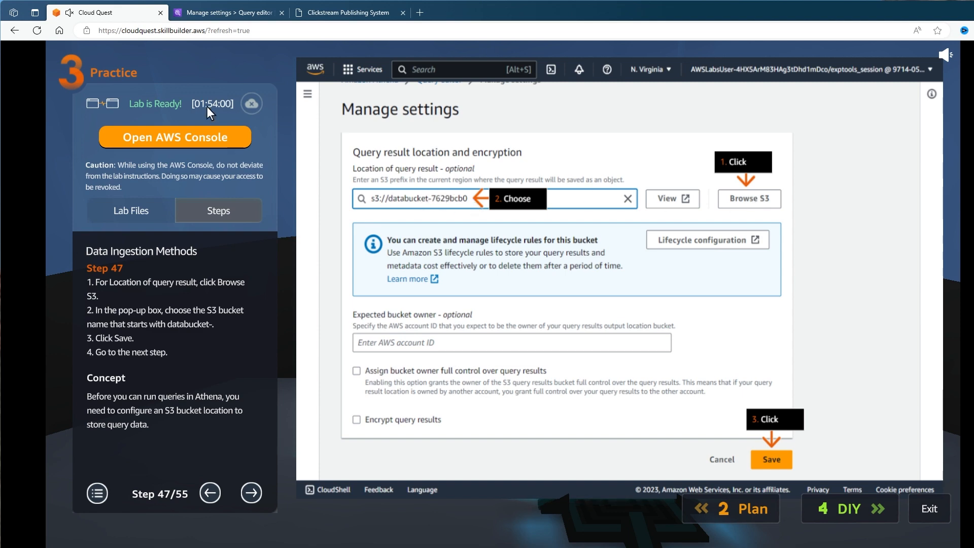
left_click(217, 12)
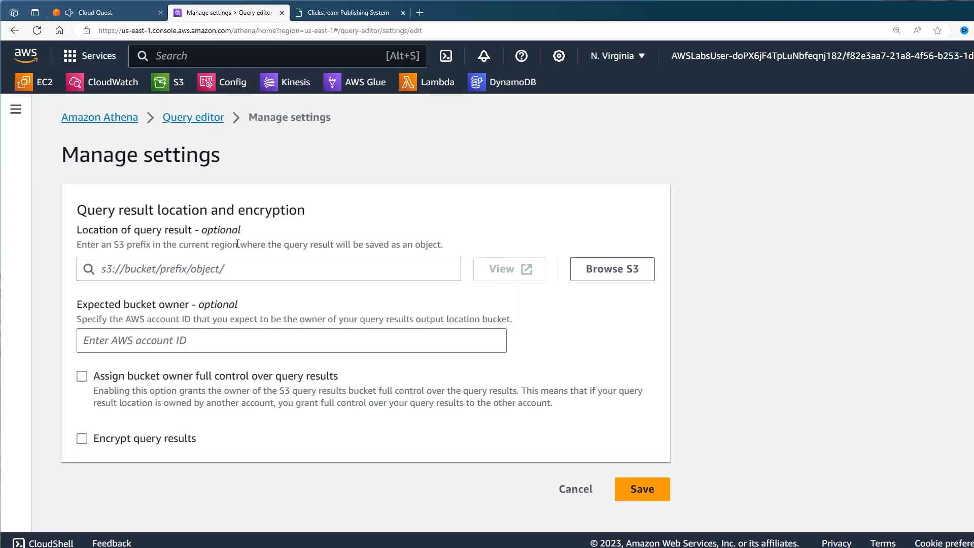
left_click(587, 268)
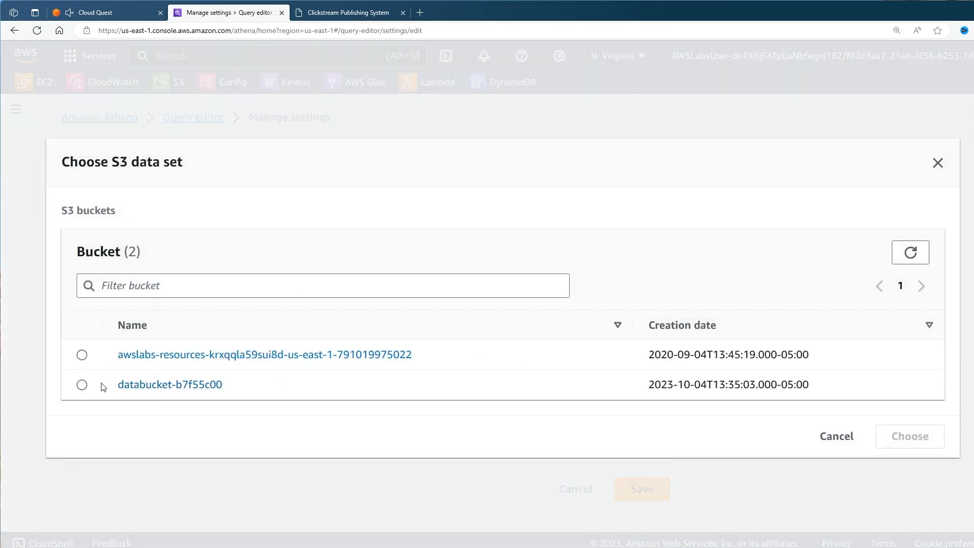
left_click(82, 384)
left_click(894, 439)
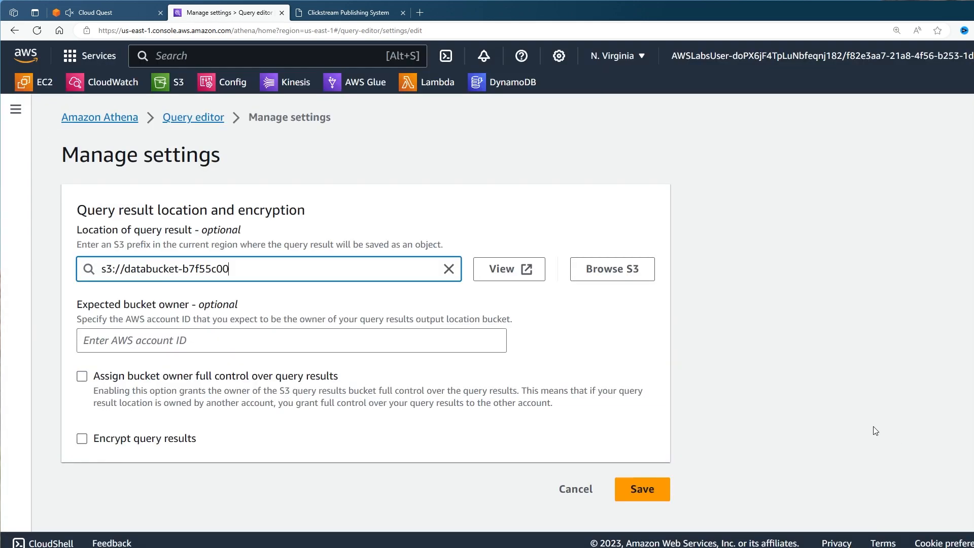
left_click(136, 13)
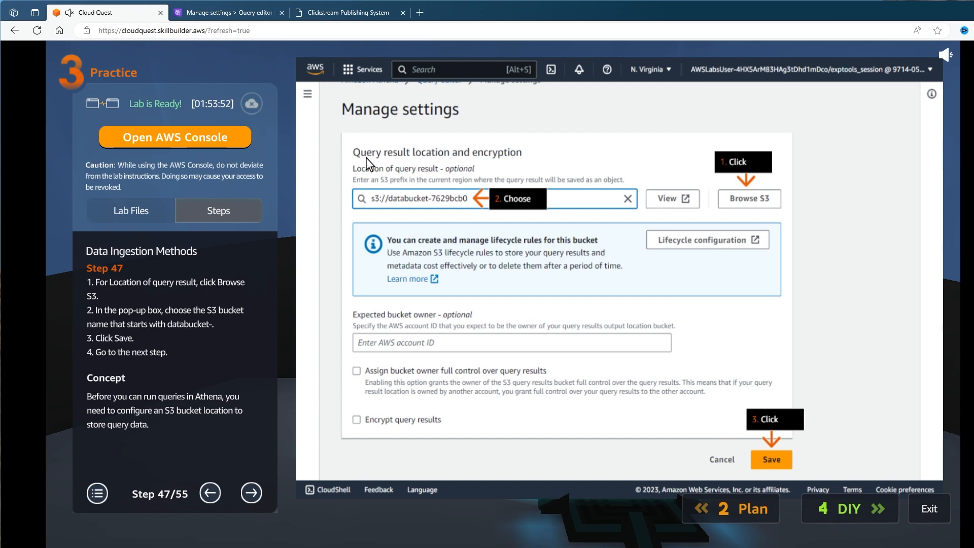
left_click(229, 12)
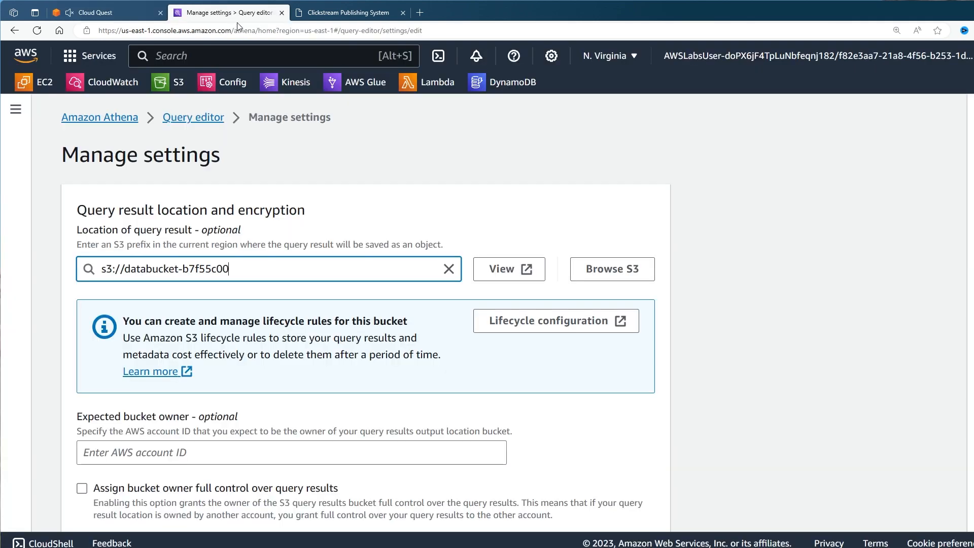
scroll(507, 253, "down", 2)
left_click(632, 502)
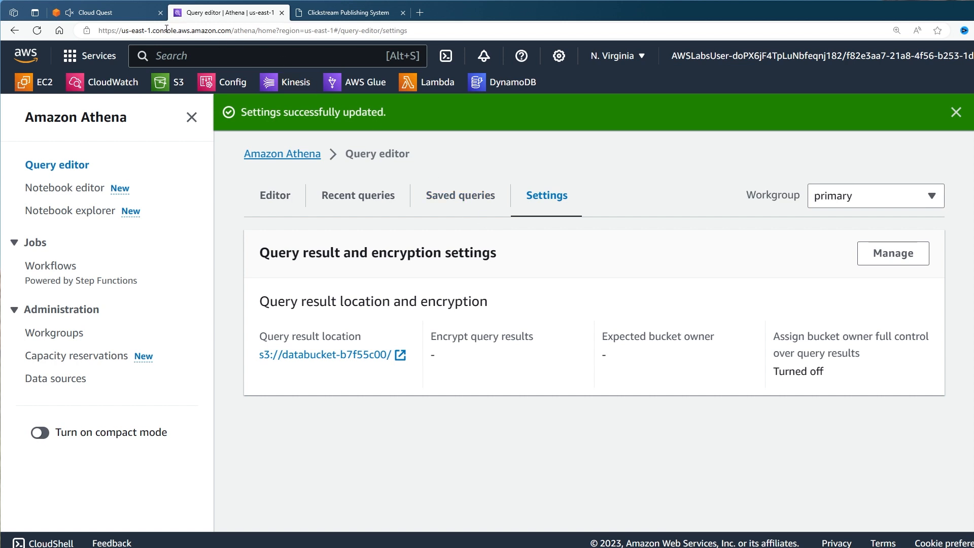
Advance the Cloud Quest guide to step 48, then return to the Athena query editor.
left_click(134, 13)
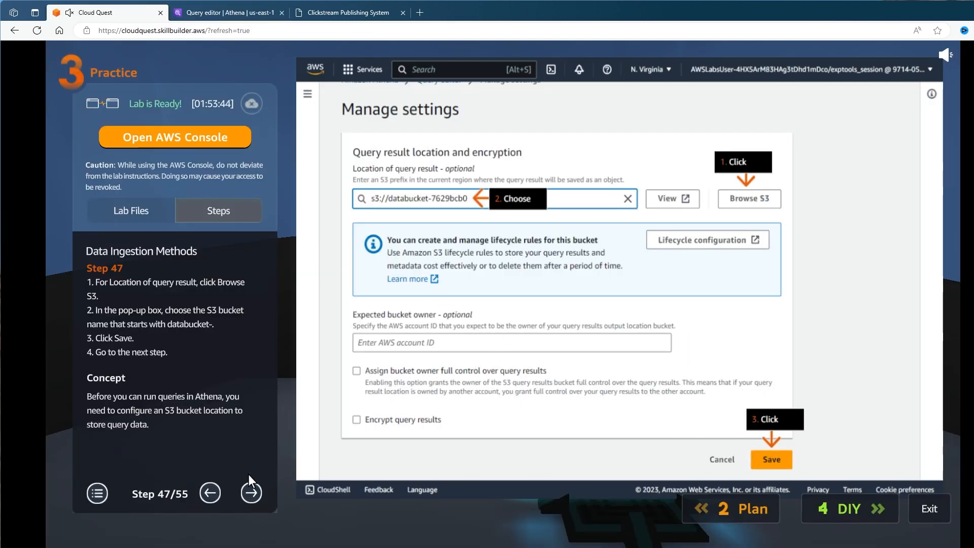
left_click(251, 491)
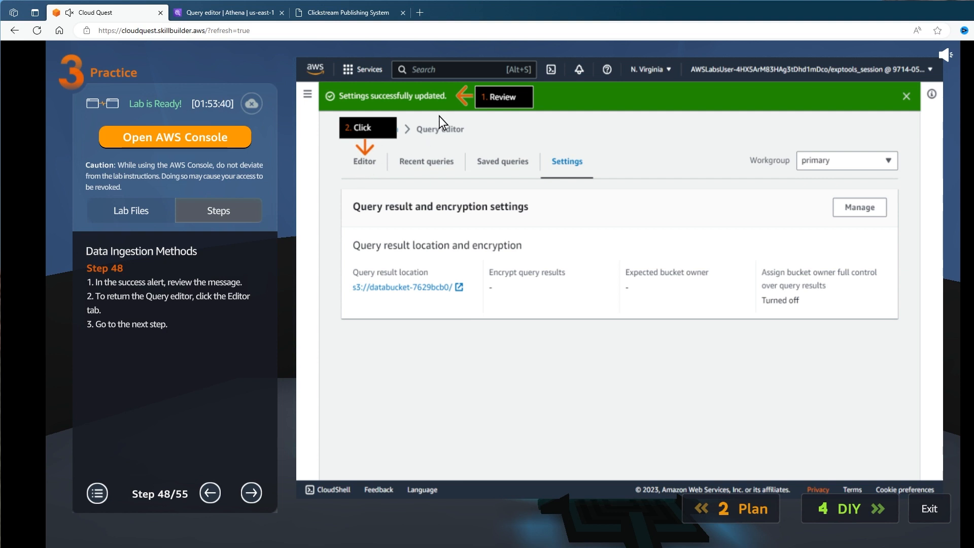
left_click(223, 12)
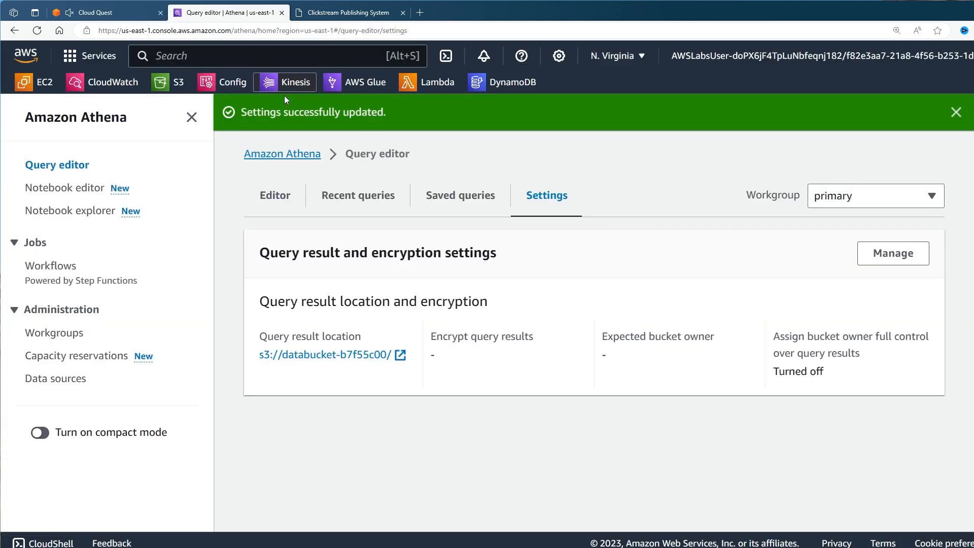
left_click(270, 206)
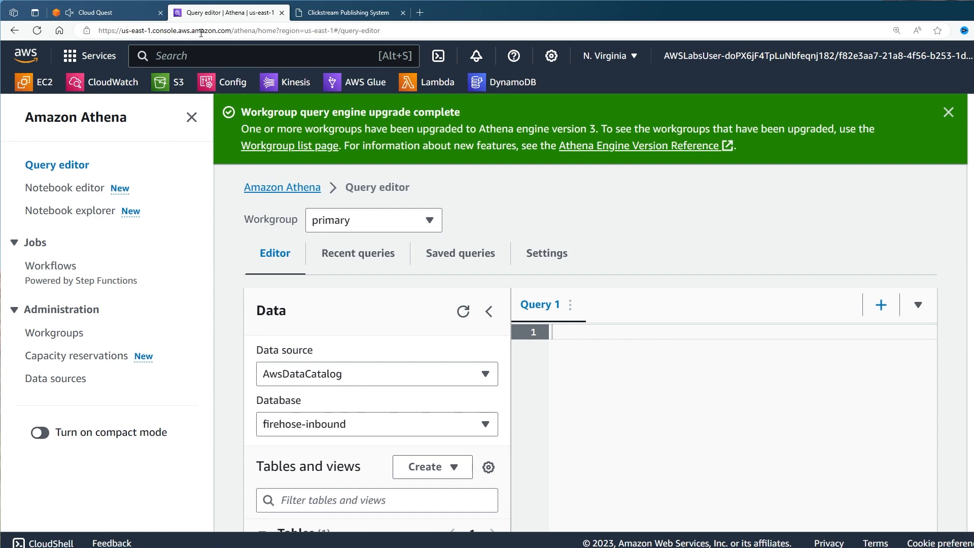
Advance the Cloud Quest guide to step 49, then expand the processed_data table in Athena and run its Preview Table query.
left_click(106, 12)
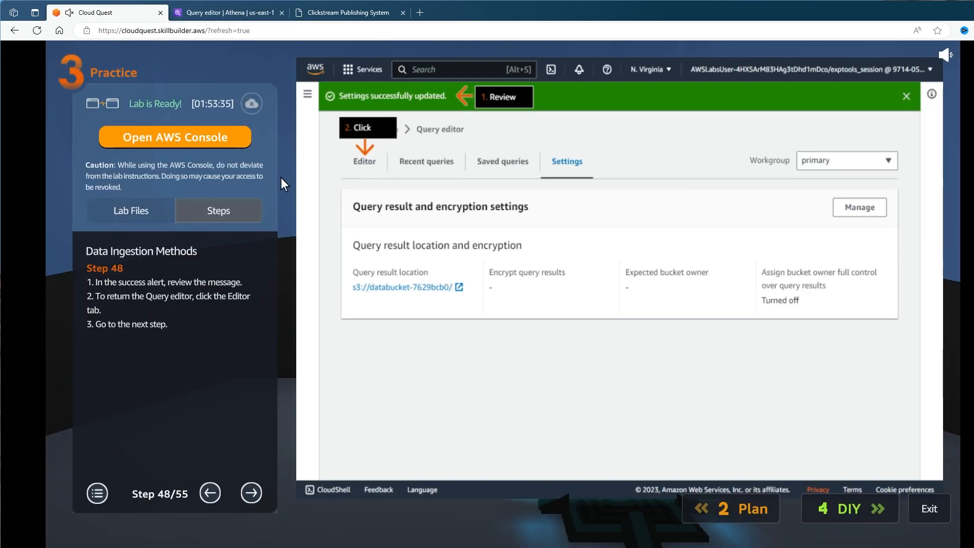
left_click(252, 496)
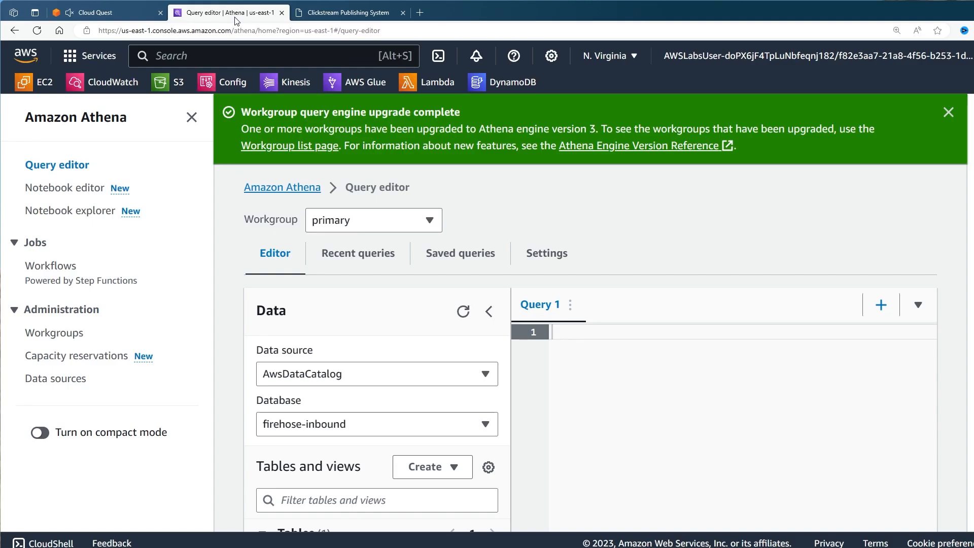
left_click(235, 17)
key("ctrl+plus")
key("ctrl+plus")
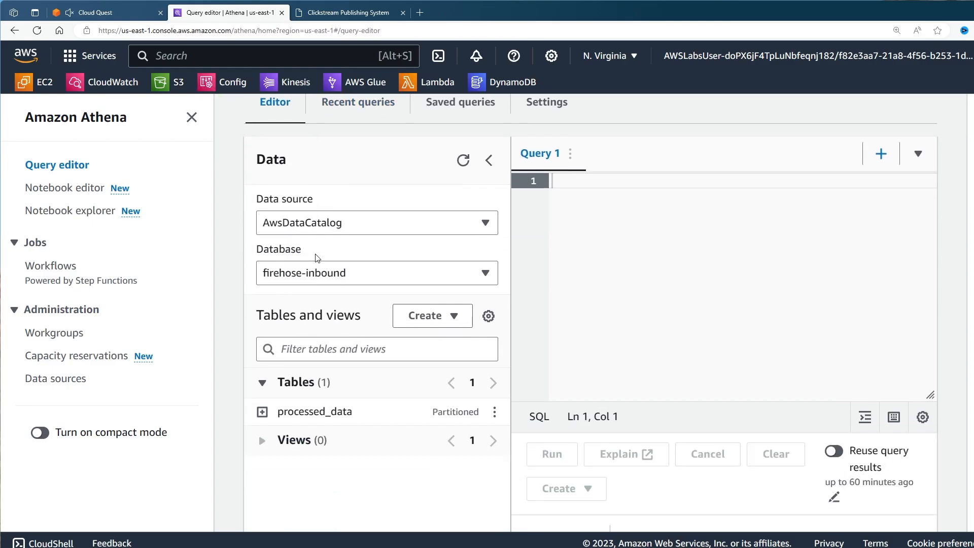
scroll(317, 258, "down", 2)
left_click(262, 332)
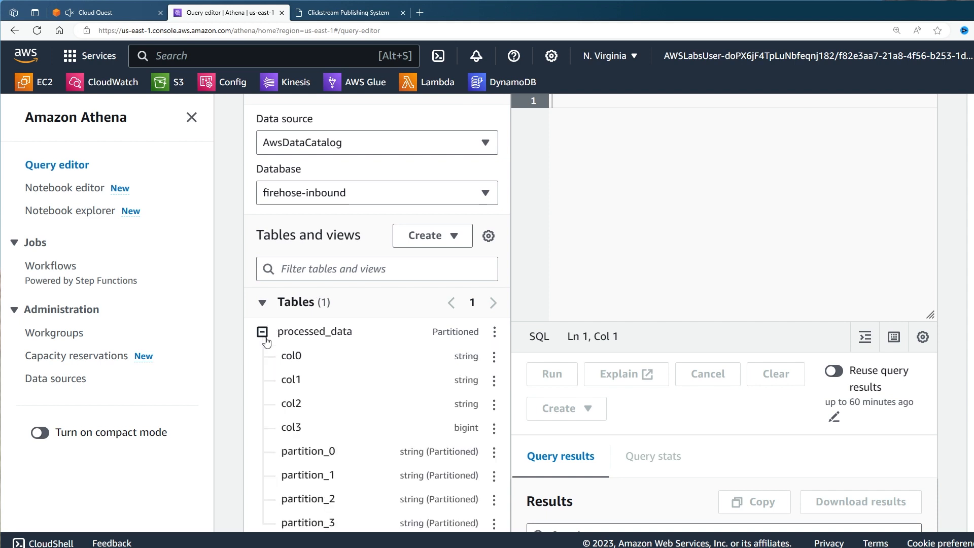
left_click(491, 334)
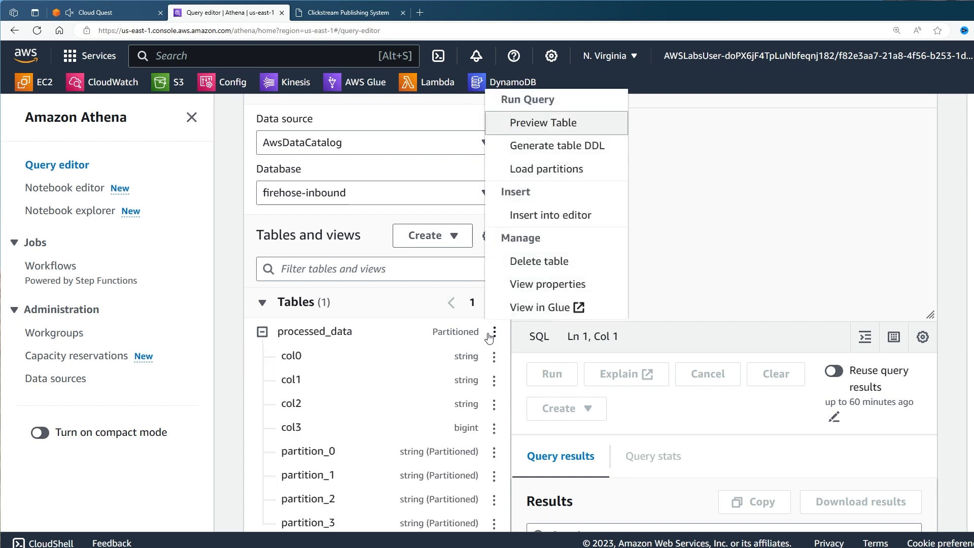
left_click(553, 123)
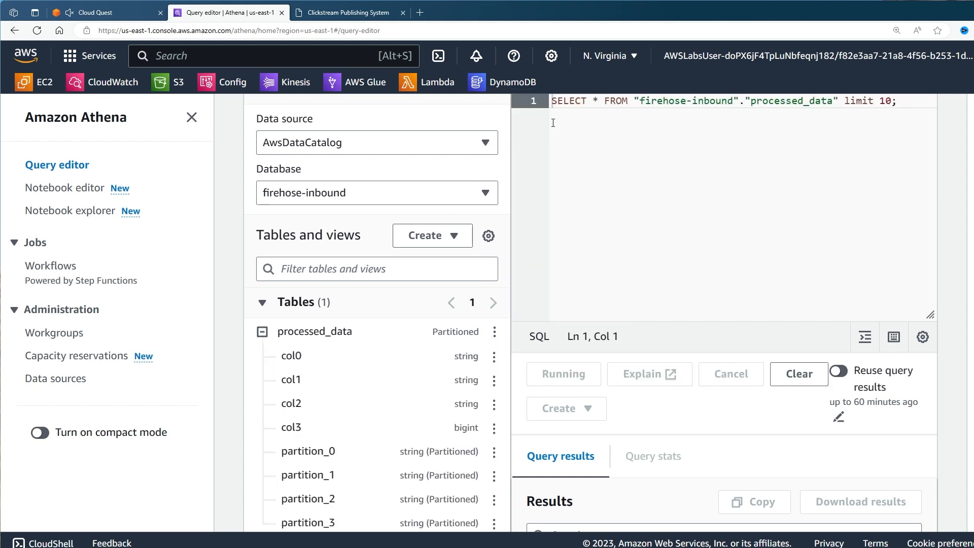
left_click(109, 16)
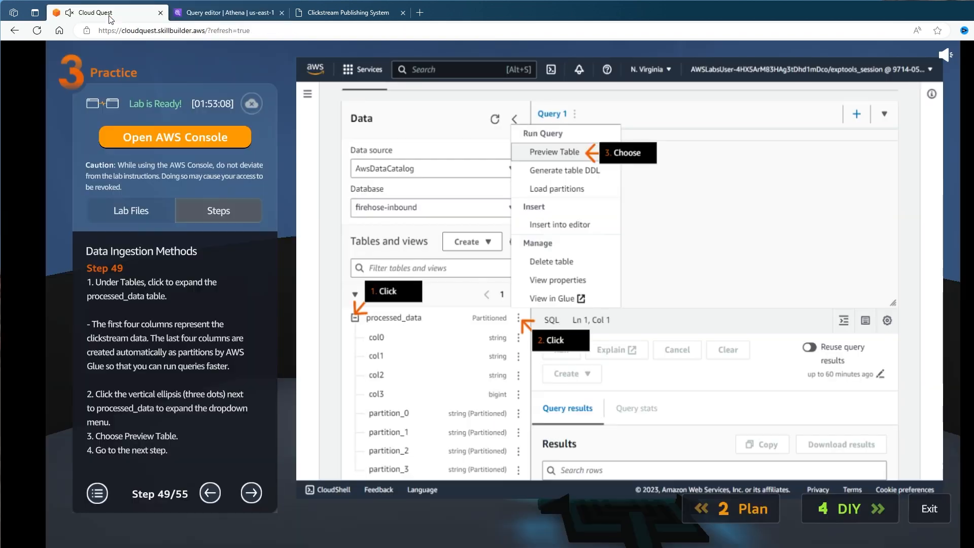
Advance the Cloud Quest guide to step 50, then review the auto-generated SELECT statement in Athena's Query 2.
left_click(251, 491)
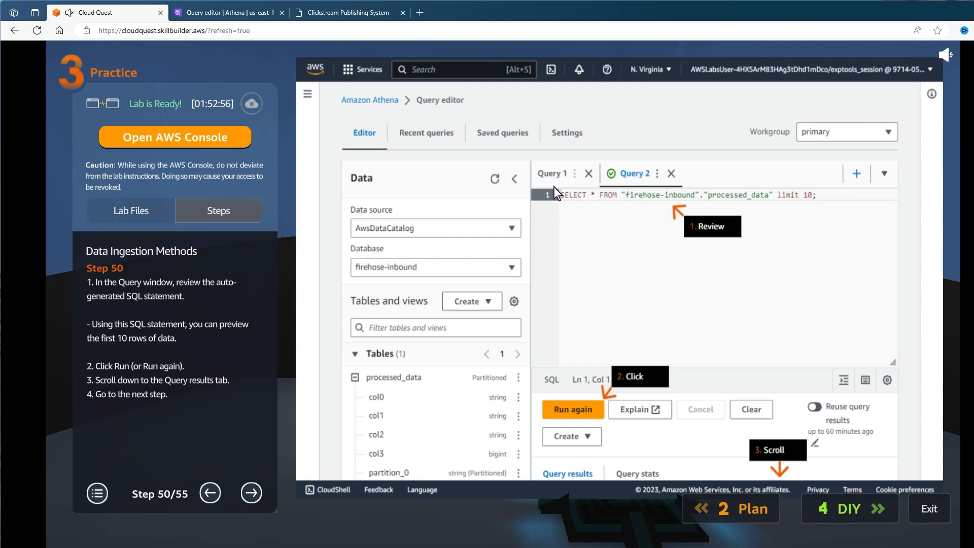
left_click(225, 12)
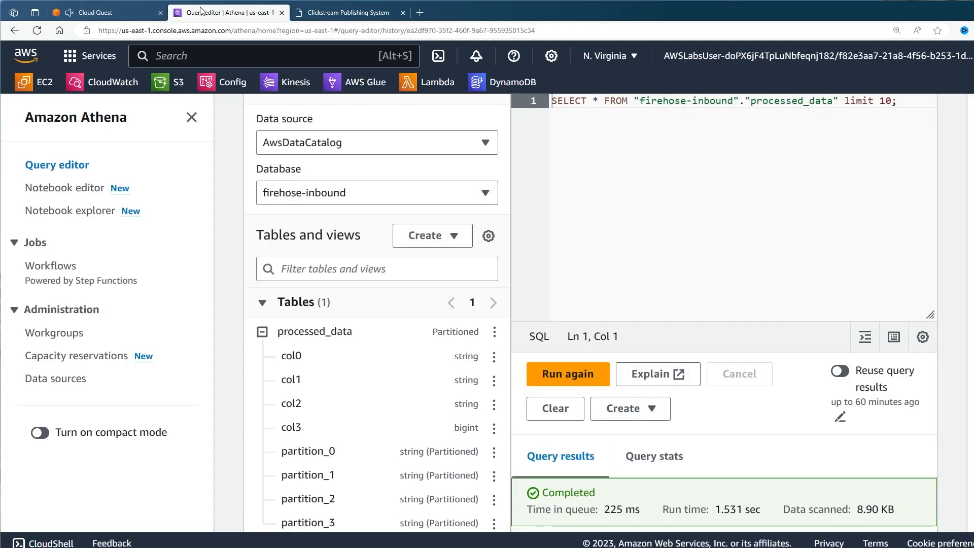
scroll(701, 190, "down", 3)
scroll(701, 191, "up", 5)
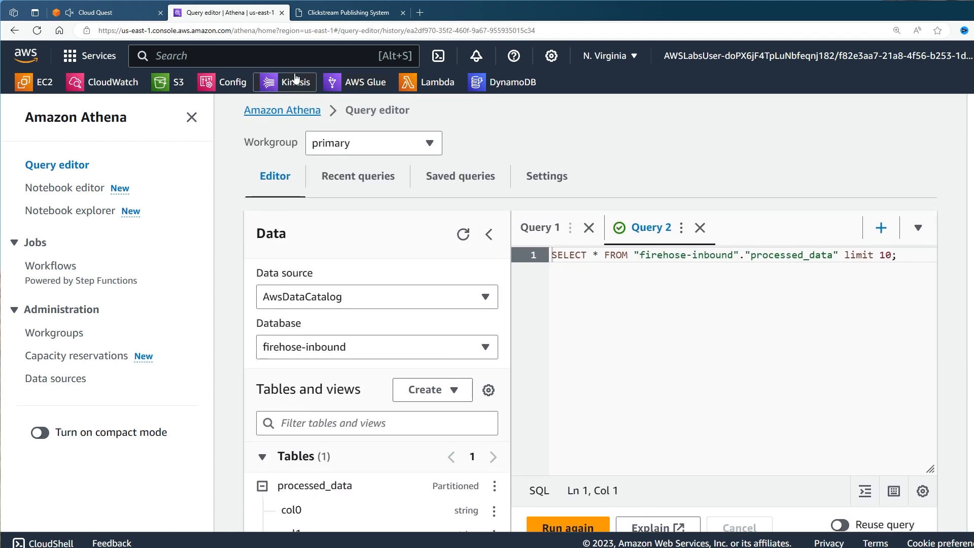
left_click(81, 12)
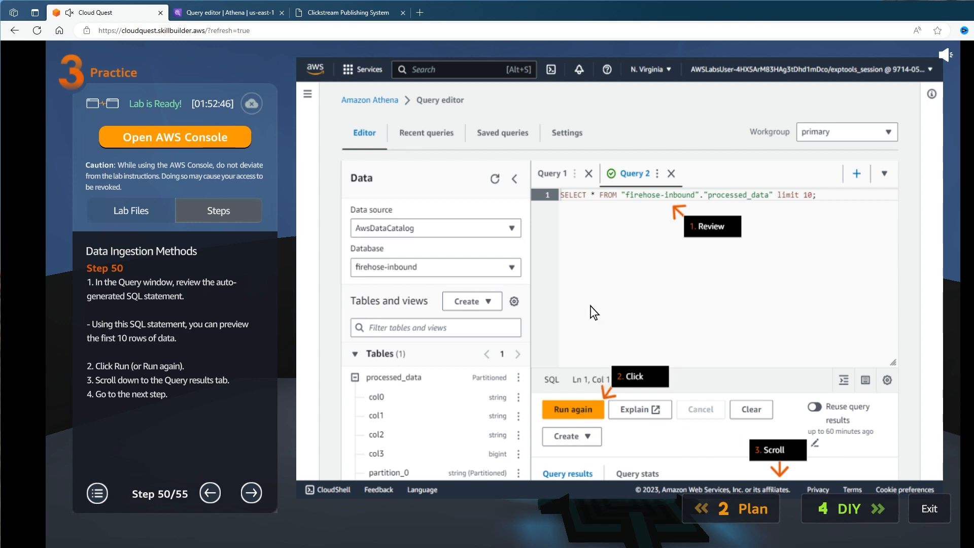
Run the processed_data preview query again in Athena and review the returned rows.
left_click(231, 12)
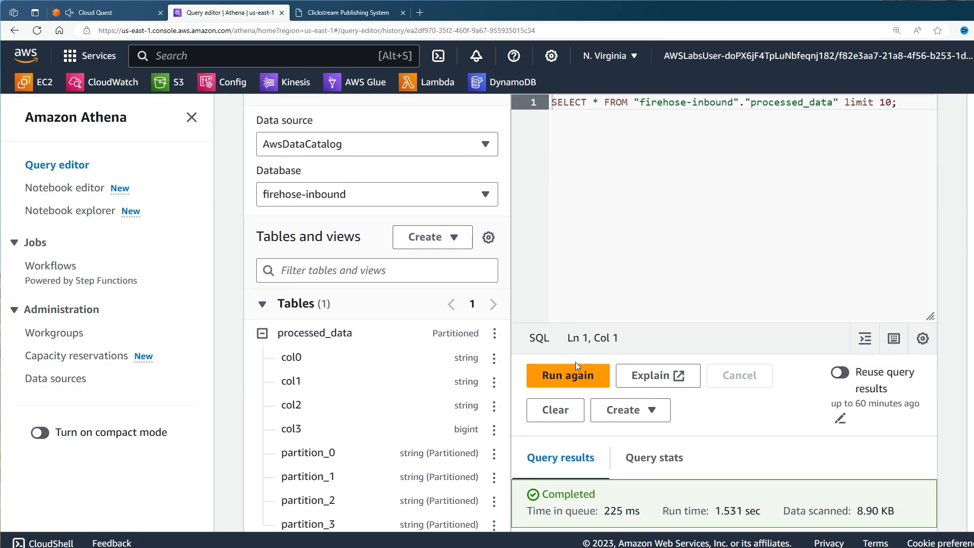
left_click(548, 375)
scroll(632, 317, "down", 3)
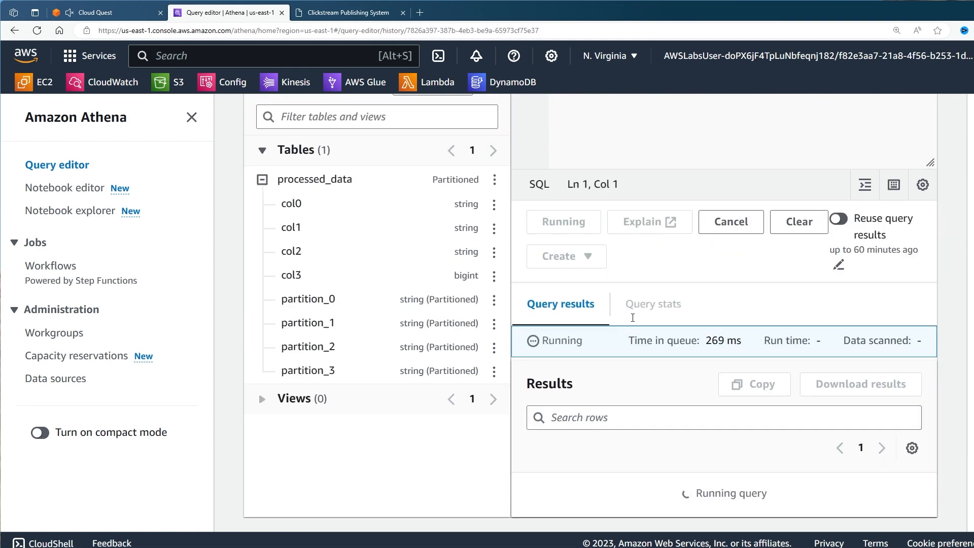
scroll(678, 434, "down", 2)
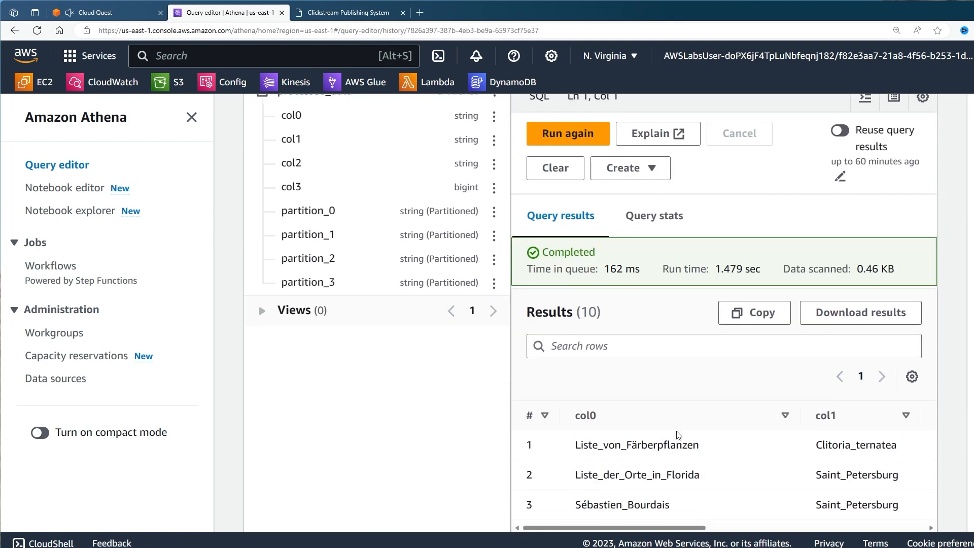
scroll(678, 434, "down", 5)
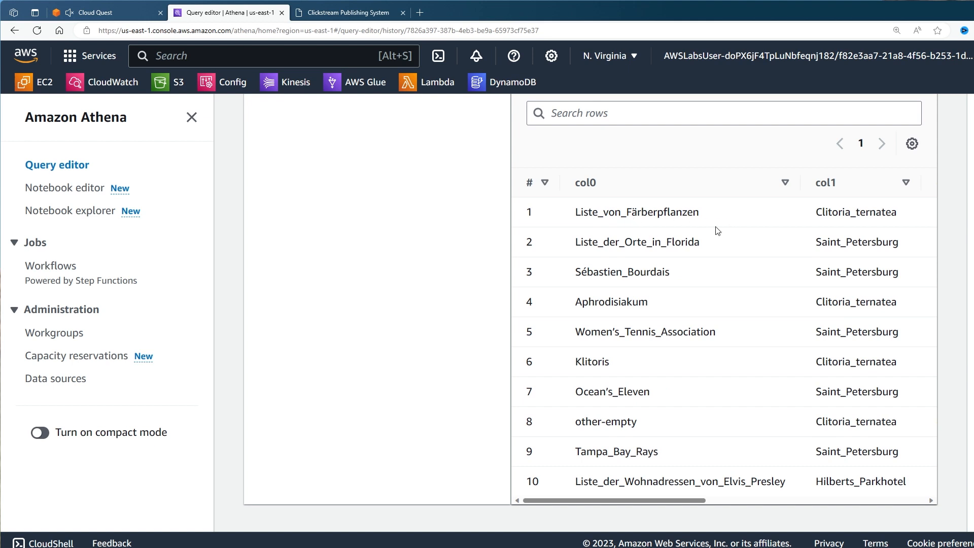
scroll(725, 228, "up", 6)
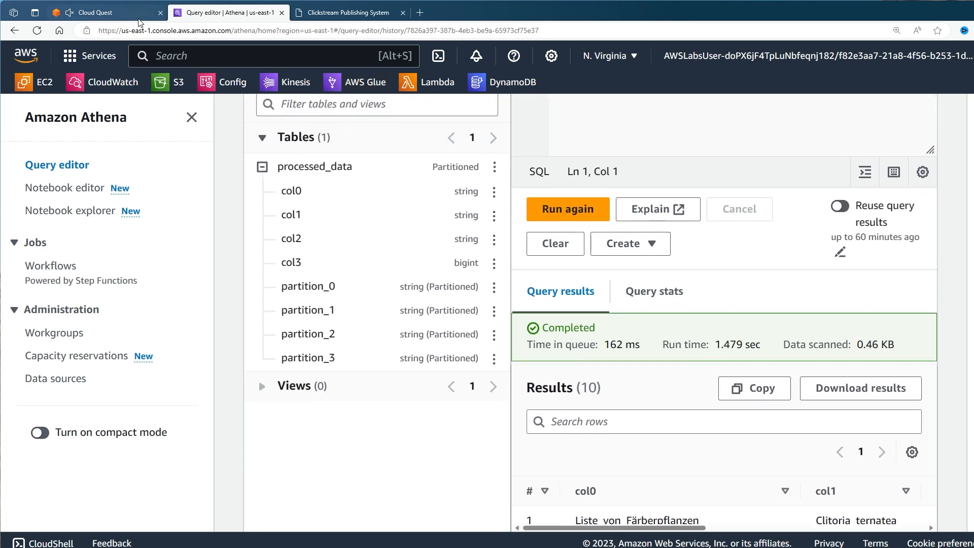
Return to the Cloud Quest guide and advance it through step 51 to step 52.
left_click(327, 15)
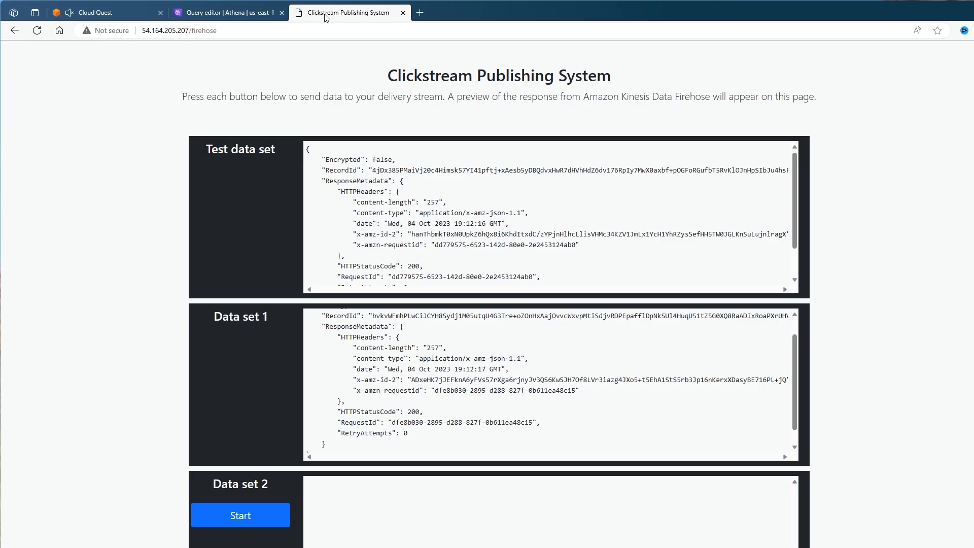
left_click(248, 15)
left_click(64, 13)
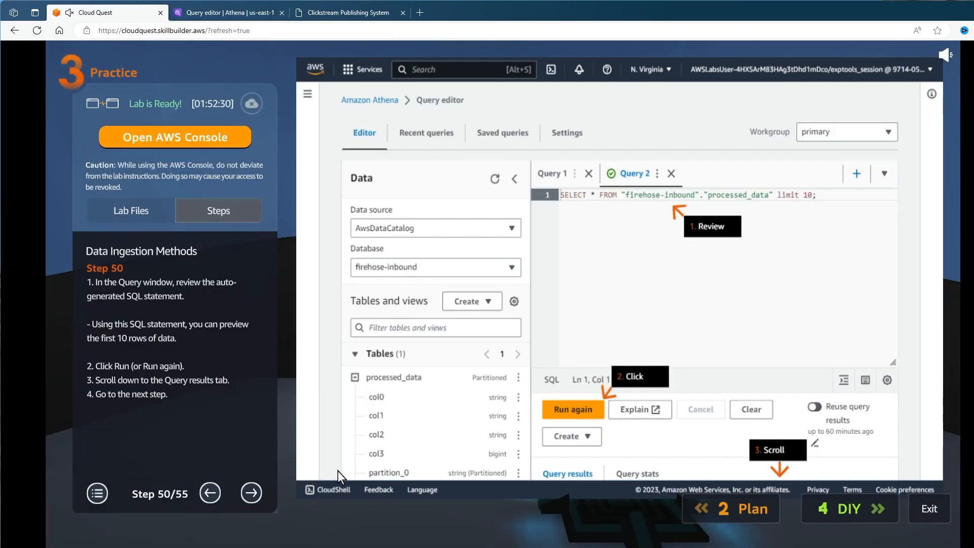
left_click(252, 493)
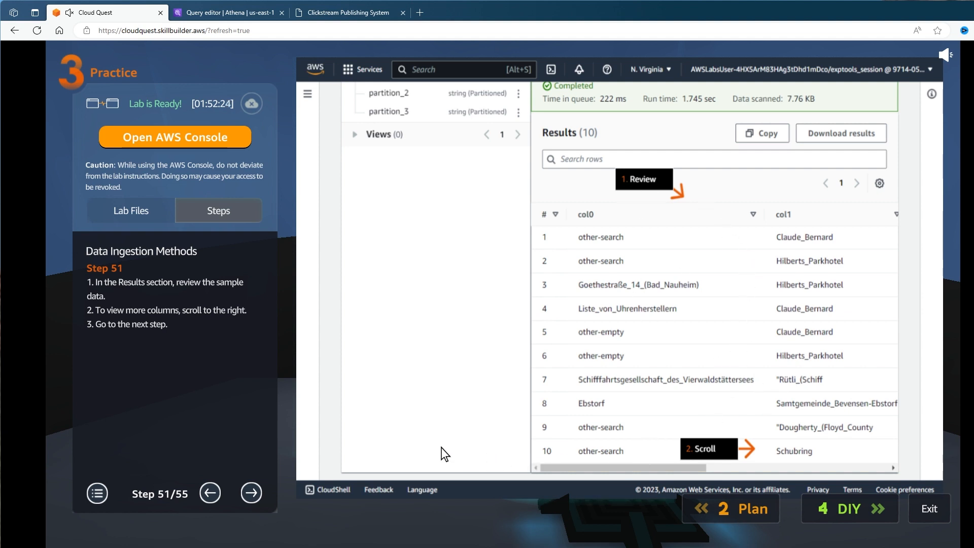
left_click(254, 491)
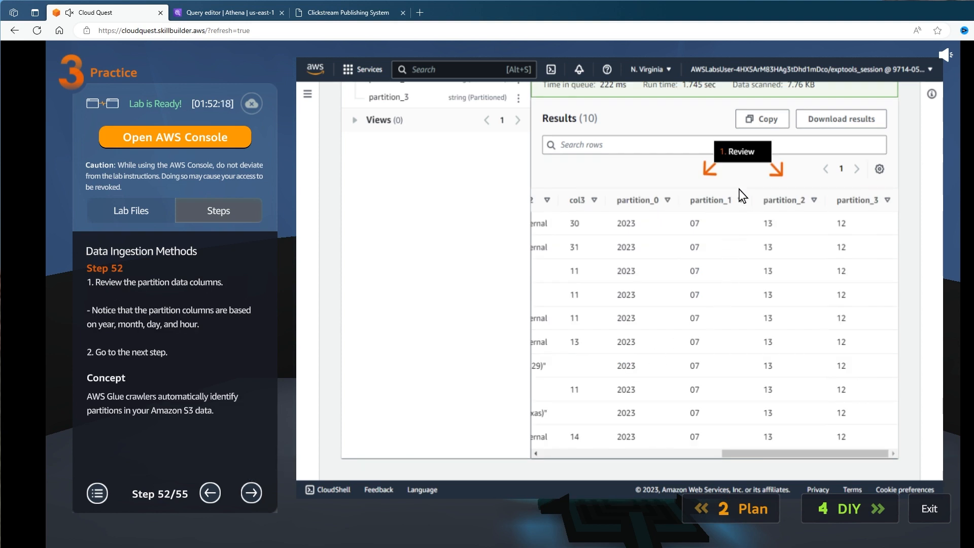
Examine the partition_0 to partition_3 columns in Athena's query results, then return to the Cloud Quest guide.
left_click(228, 13)
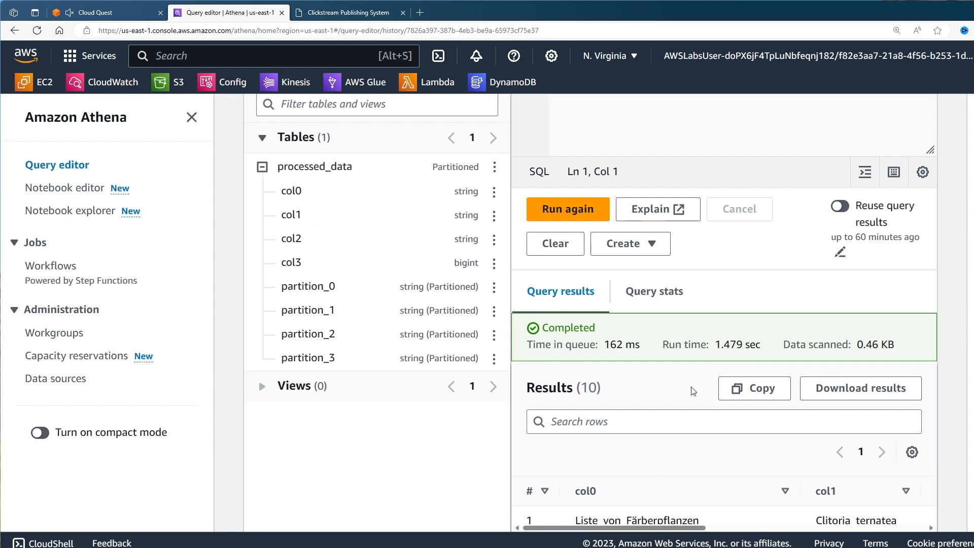
scroll(691, 391, "down", 5)
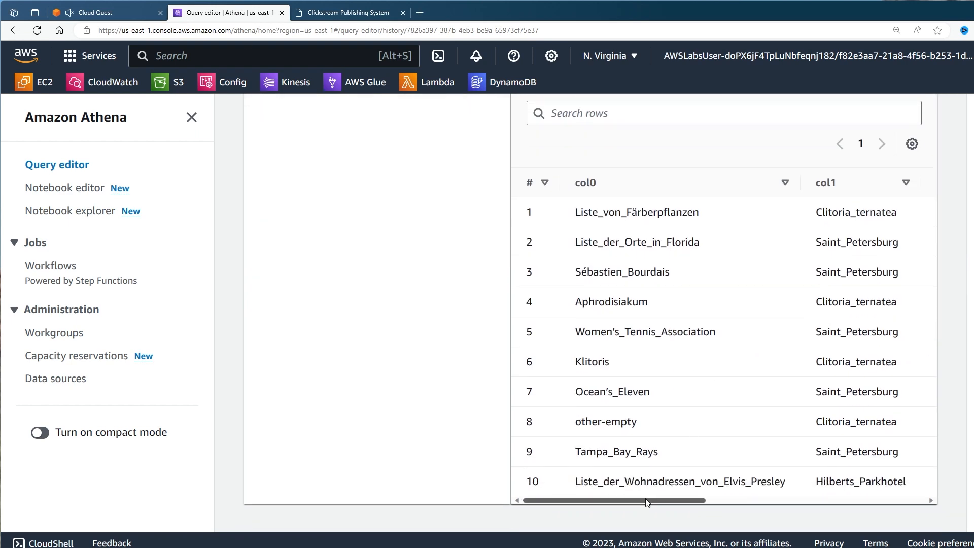
left_click_drag(646, 495, 891, 487)
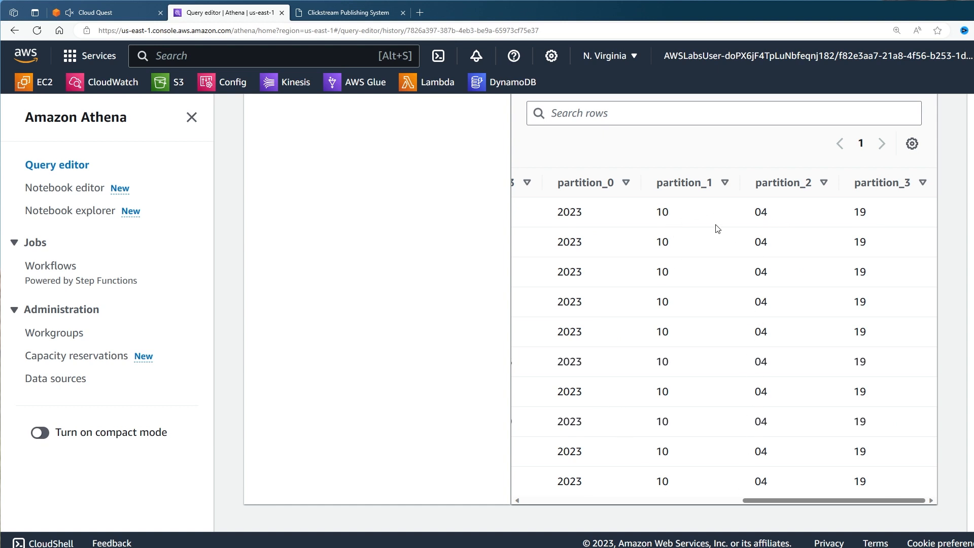
left_click(342, 12)
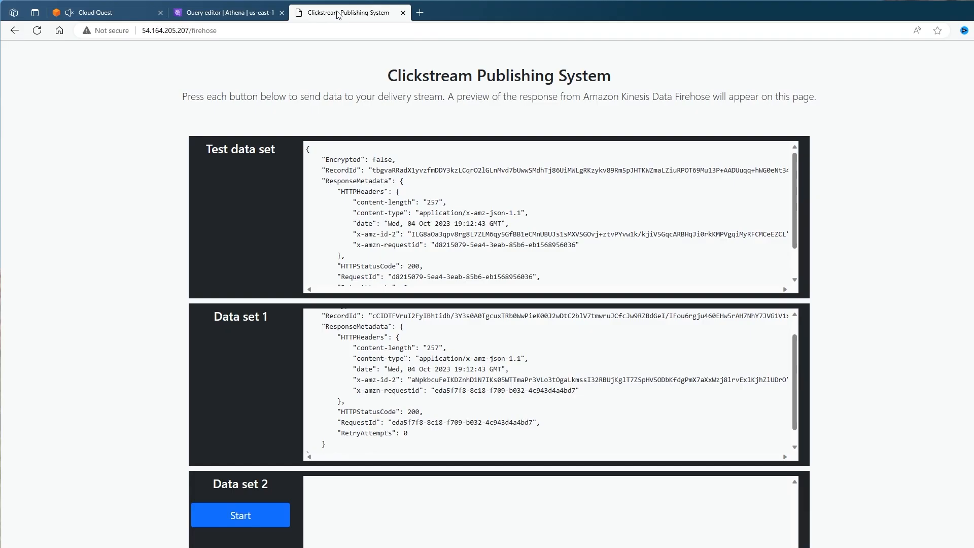
left_click(112, 10)
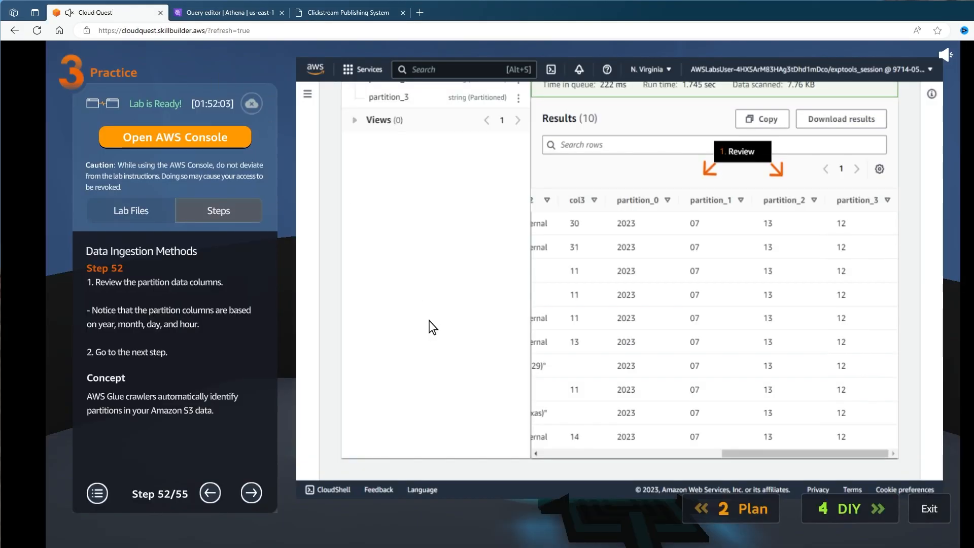
Advance the Cloud Quest guide to step 53 and copy the sample query's select clause, through "firehose-inbound"."processed_data".
left_click(251, 493)
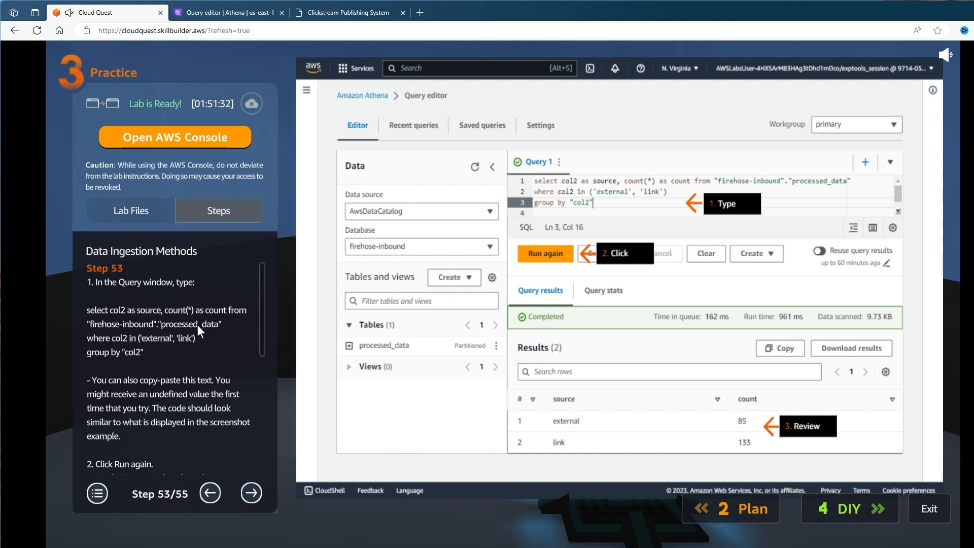
left_click(222, 320)
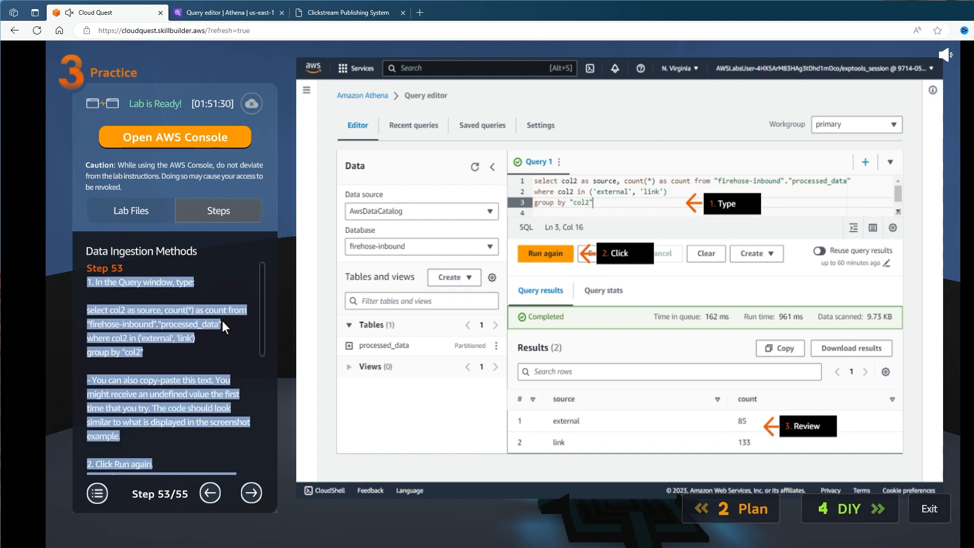
left_click(225, 325)
left_click_drag(225, 324, 92, 309)
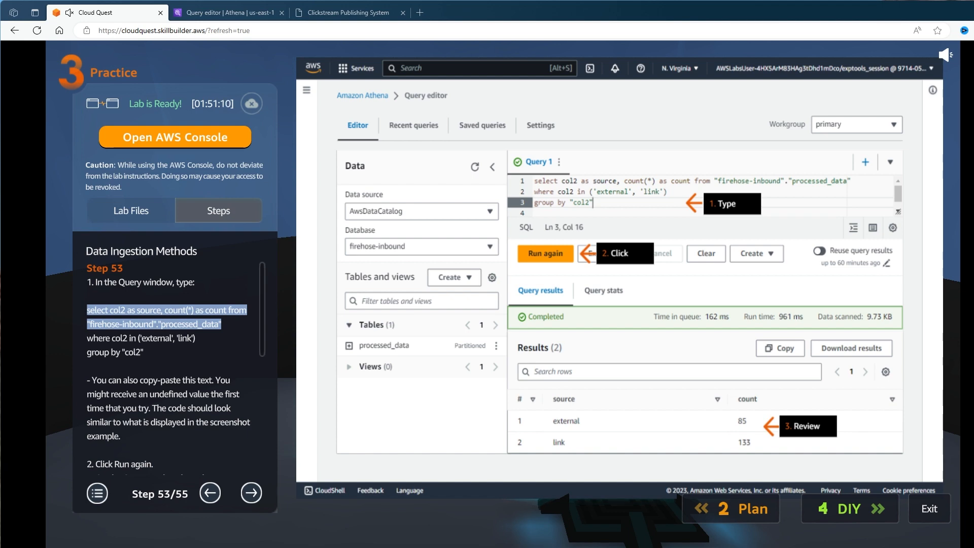
In Athena's Query 1, enter select col2 as source, count(*) as count from "firehose-inbound"."processed_data" and start a second line.
left_click(252, 18)
scroll(599, 147, "up", 6)
scroll(567, 156, "down", 2)
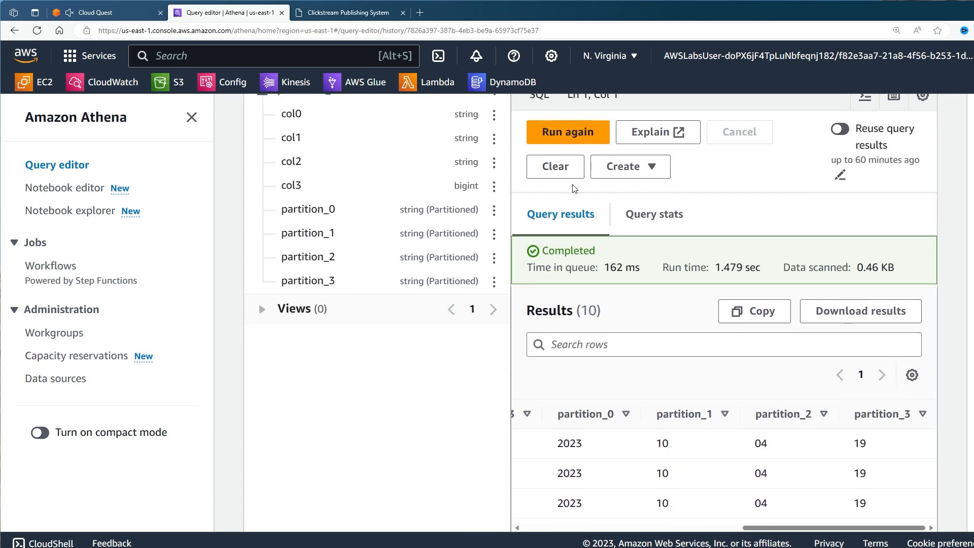
scroll(735, 294, "up", 3)
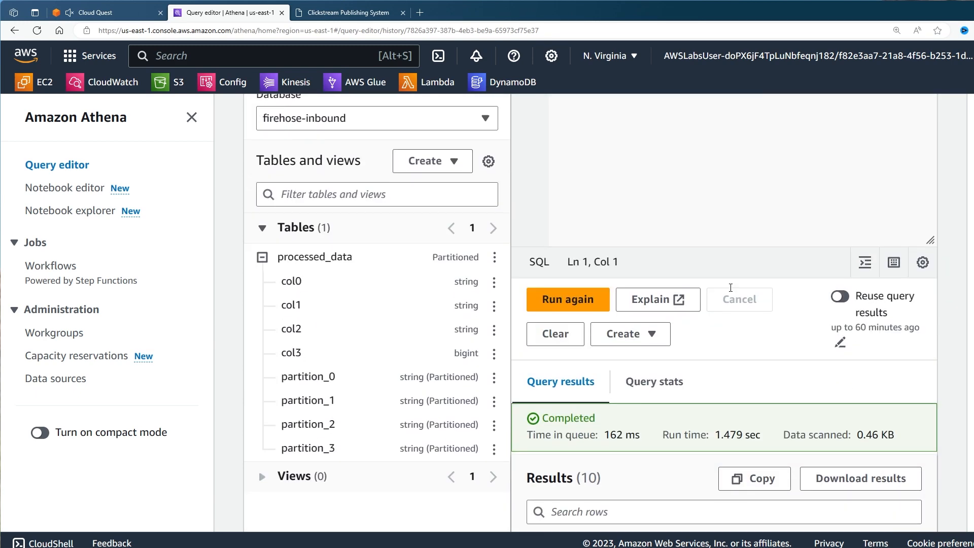
scroll(730, 289, "up", 5)
scroll(589, 268, "down", 3)
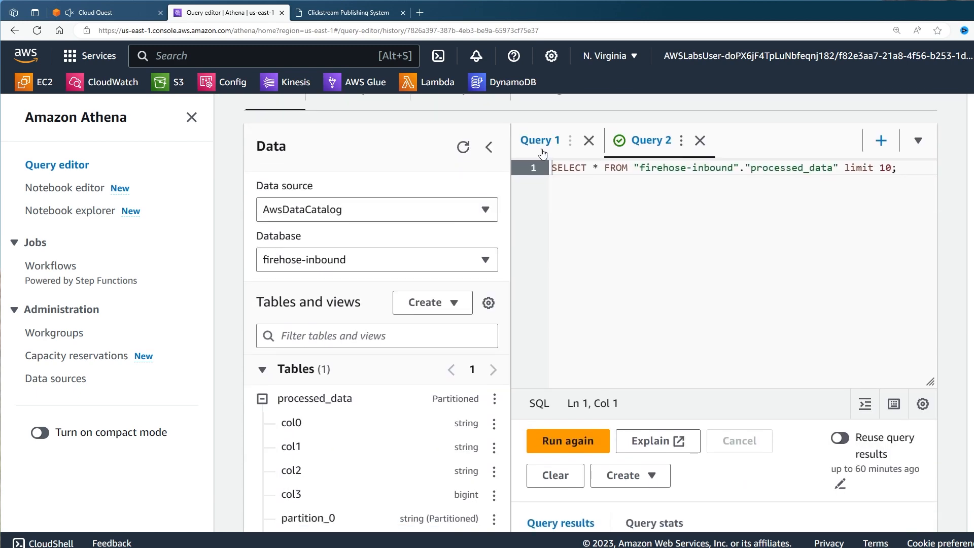
left_click(539, 142)
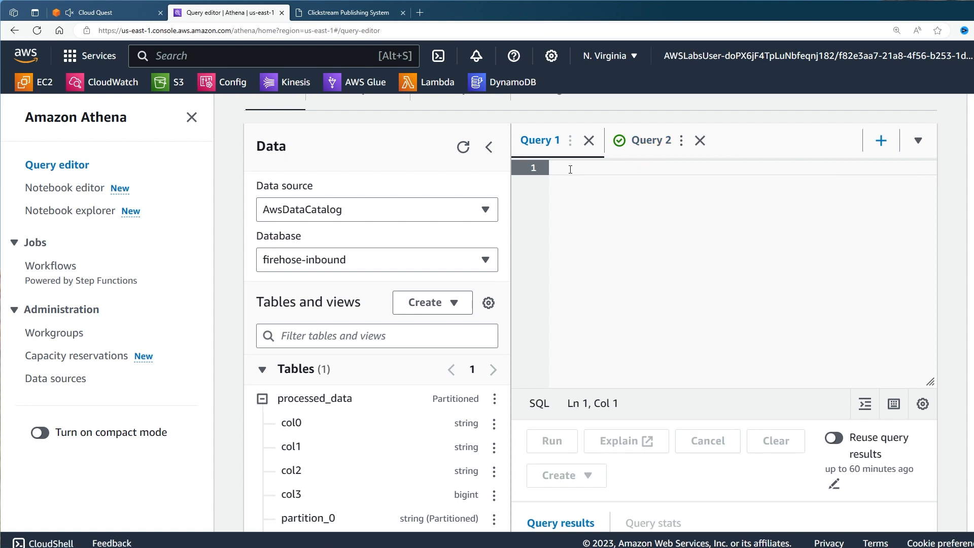
type("select col2 as source, count(*) as count from \"firehose-inbound\".\"processed_data\"")
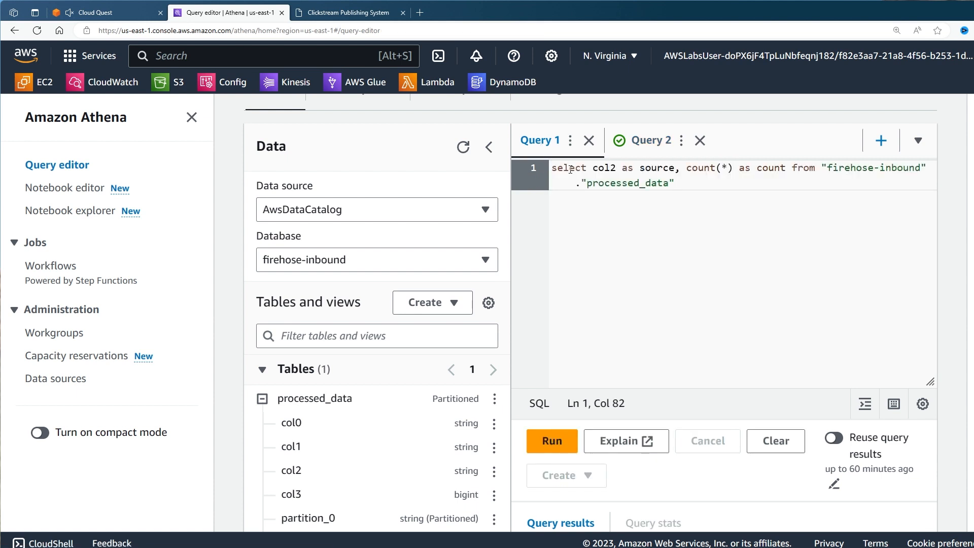
key("Return")
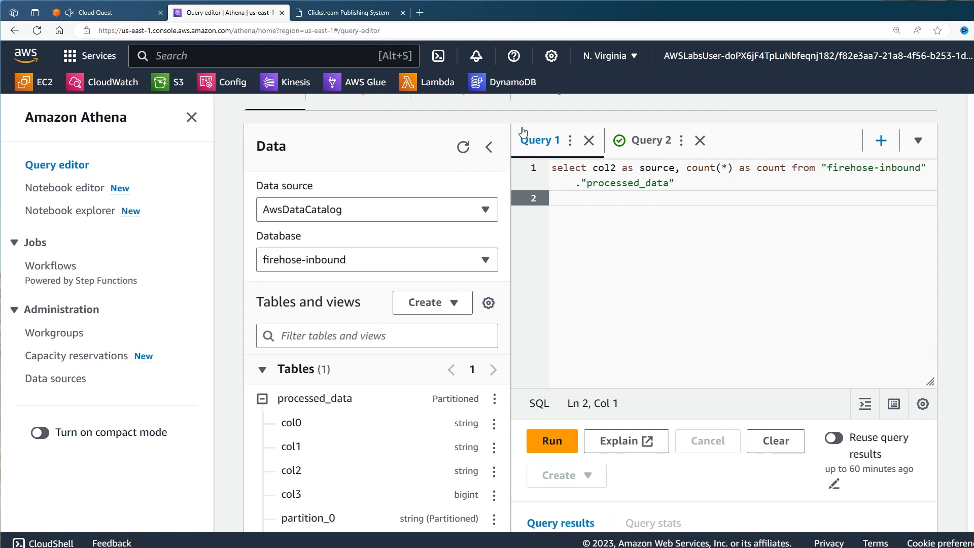
Copy where col2 in ('external', 'link') from the Cloud Quest guide into line 2 of Query 1 and start a third line.
left_click(91, 12)
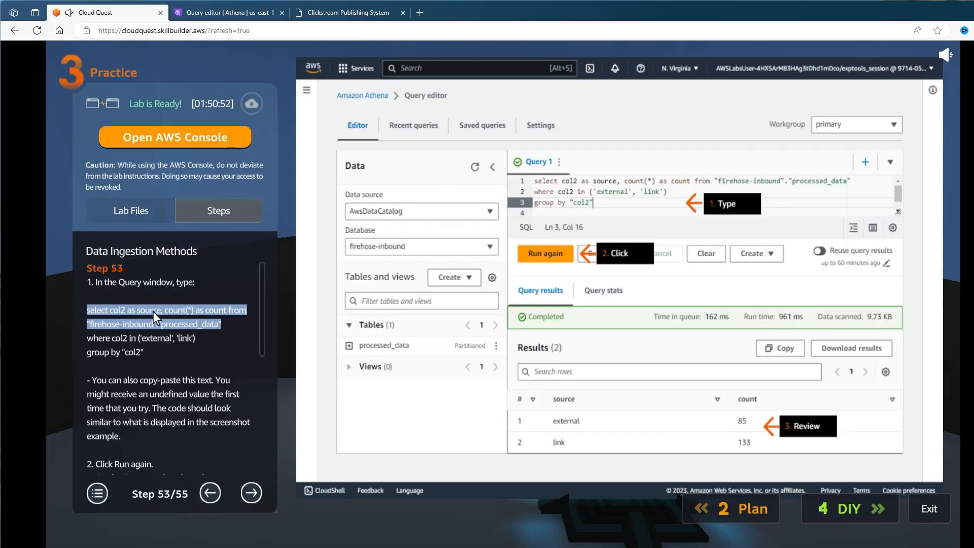
left_click(205, 340)
left_click_drag(202, 339, 87, 334)
key("ctrl+c")
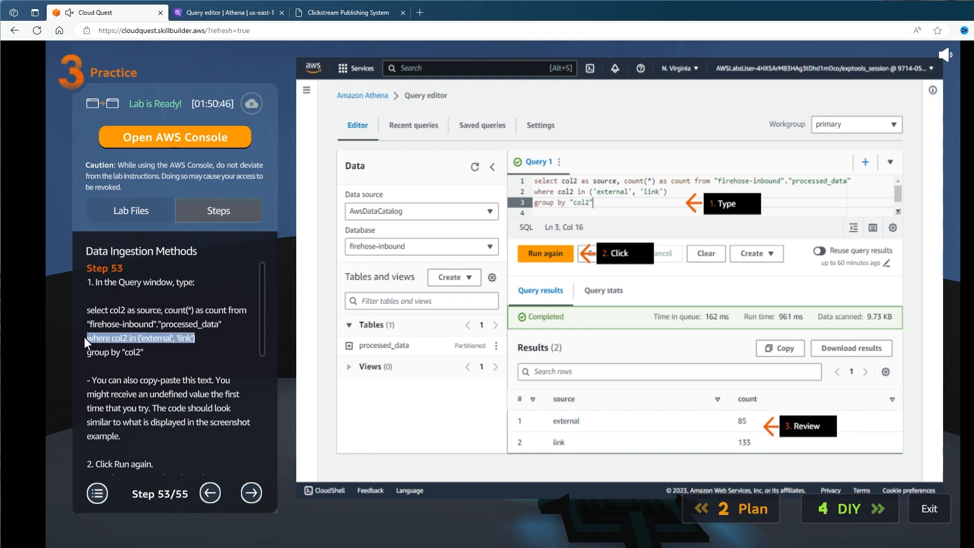
left_click(248, 16)
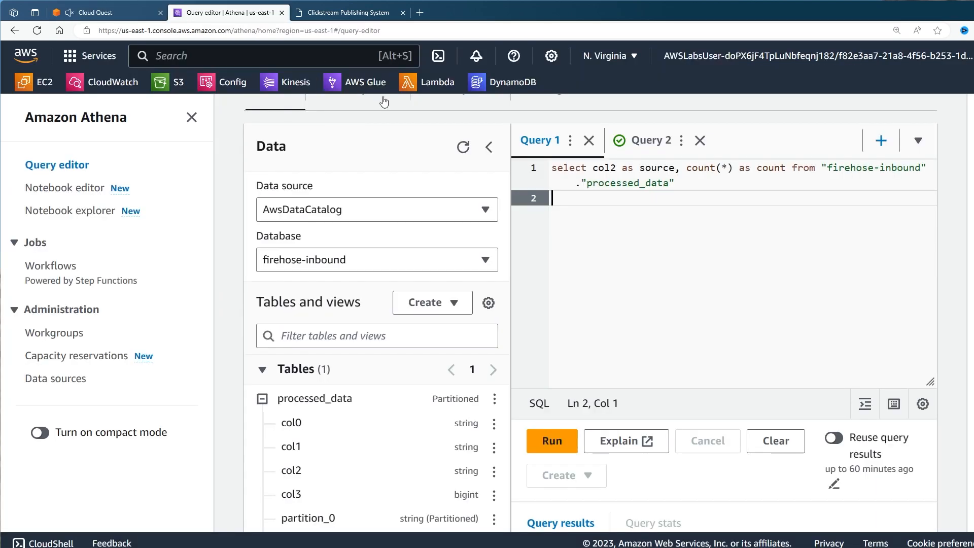
key("ctrl+v")
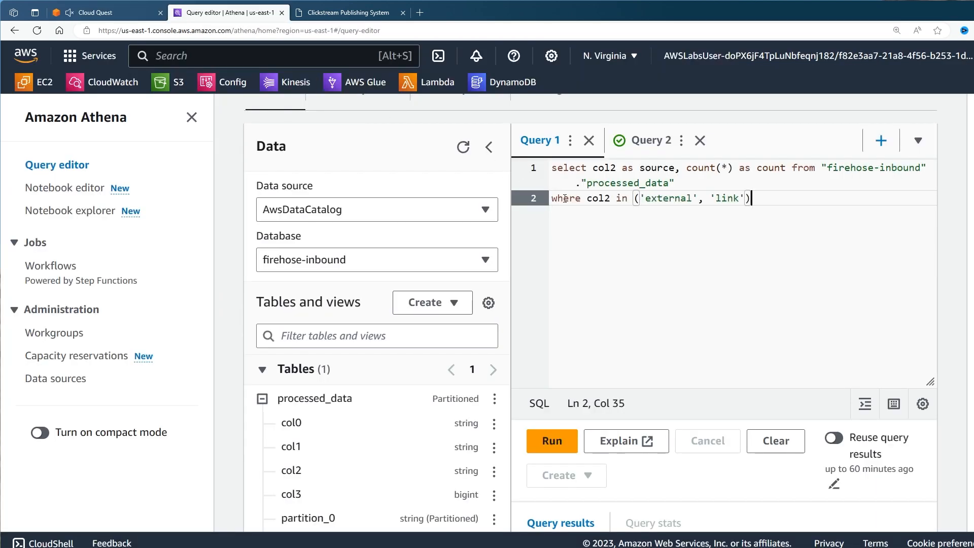
key("Return")
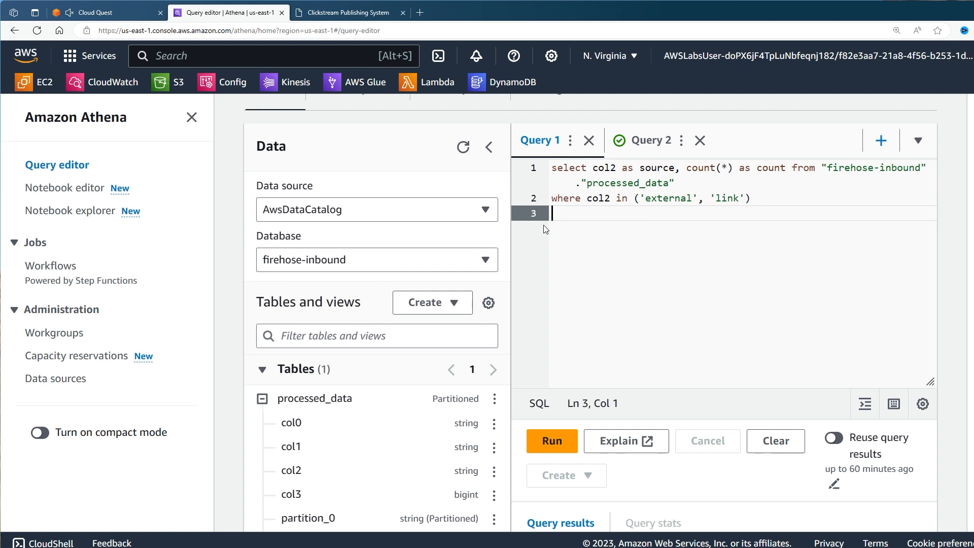
Copy group by "col2" from the Cloud Quest guide into line 3 of Athena's Query 1.
left_click(102, 12)
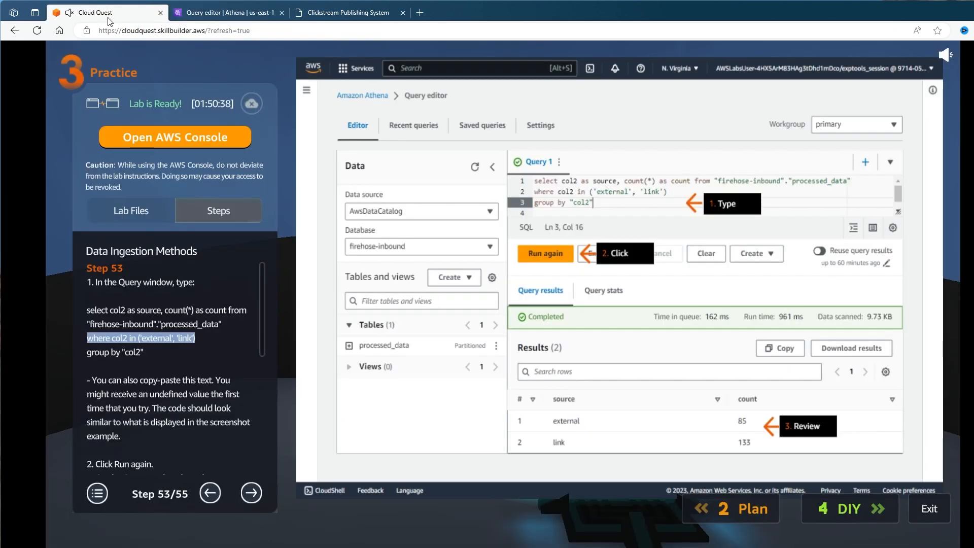
left_click(150, 349)
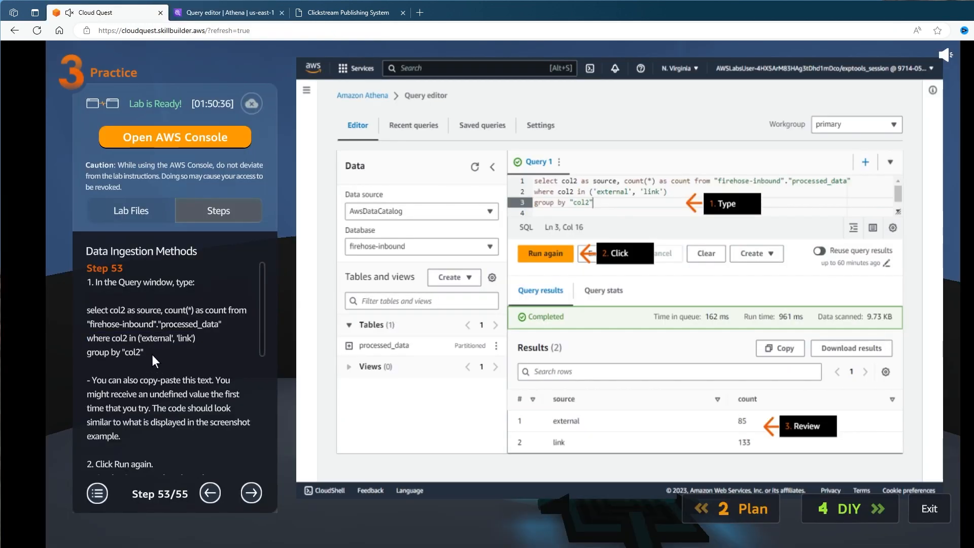
left_click_drag(152, 354, 84, 354)
key("ctrl+c")
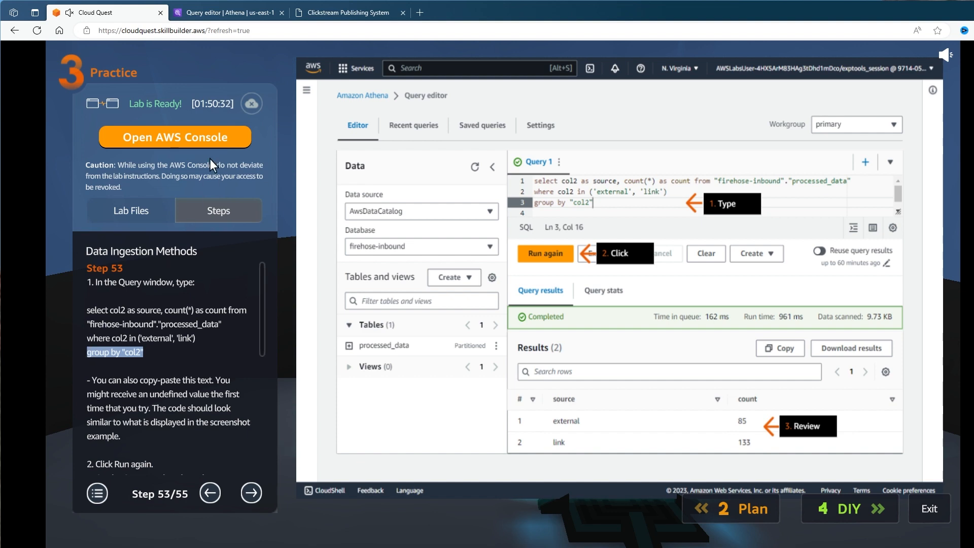
left_click(247, 13)
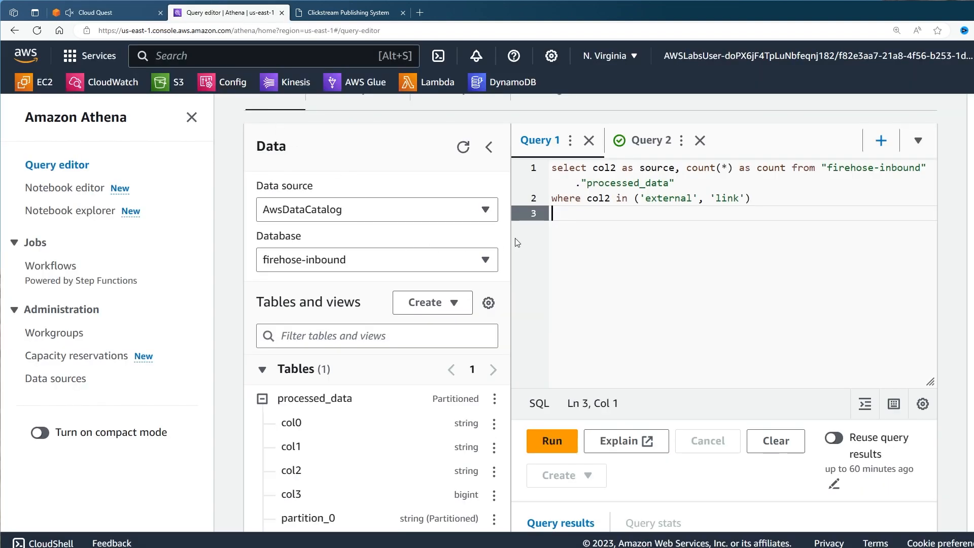
key("ctrl+v")
Check Query 1 against the Cloud Quest sample, run it in Athena and look over the results.
left_click(101, 11)
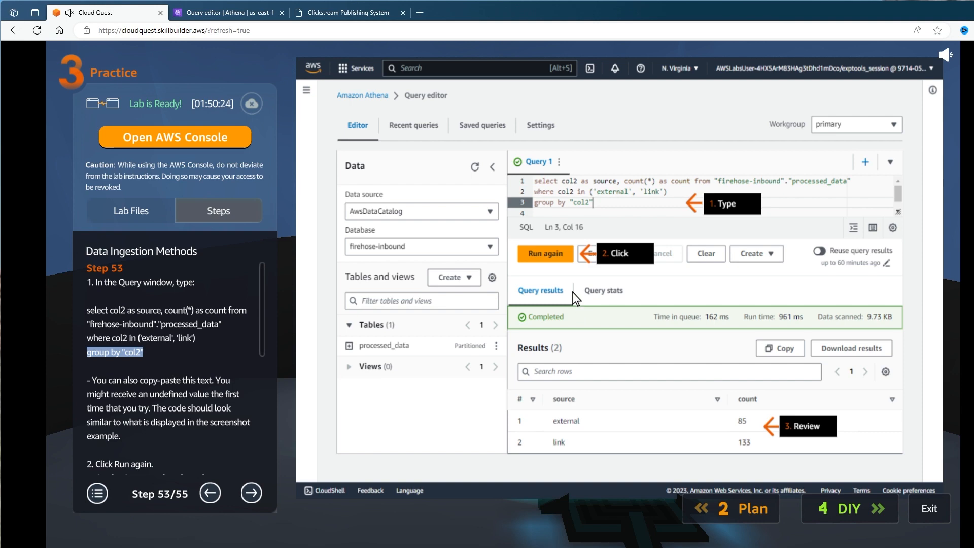
left_click(223, 12)
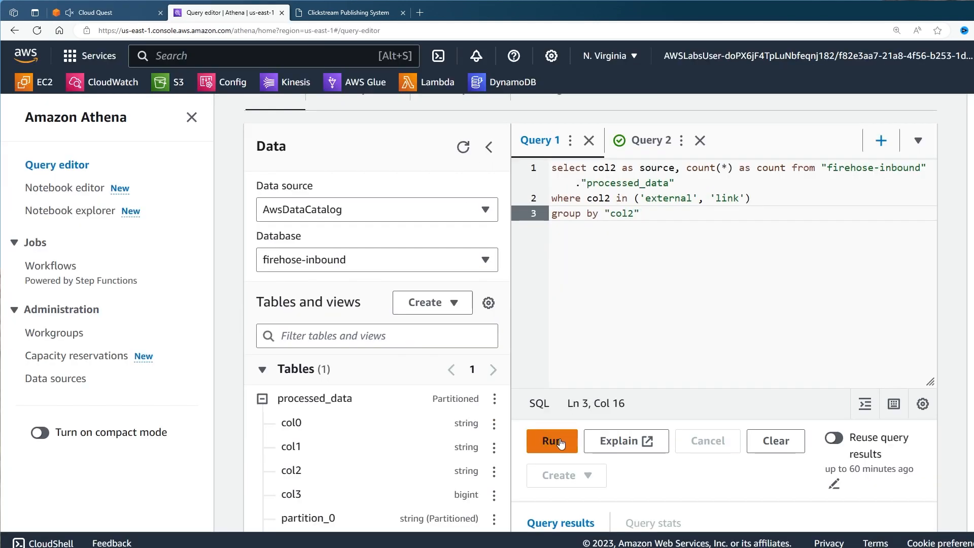
scroll(592, 329, "down", 3)
scroll(592, 328, "up", 3)
scroll(592, 328, "up", 1)
left_click(554, 439)
scroll(738, 337, "down", 7)
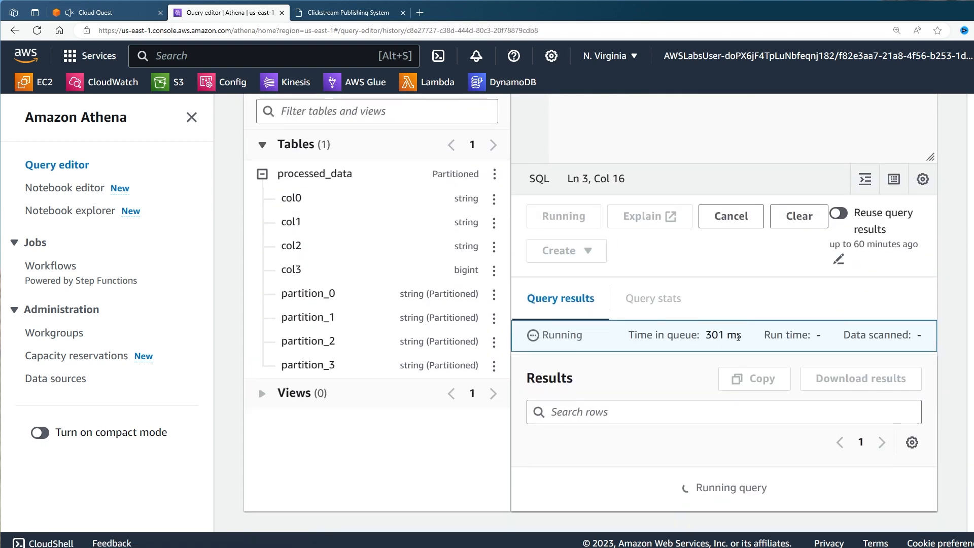
scroll(723, 330, "up", 3)
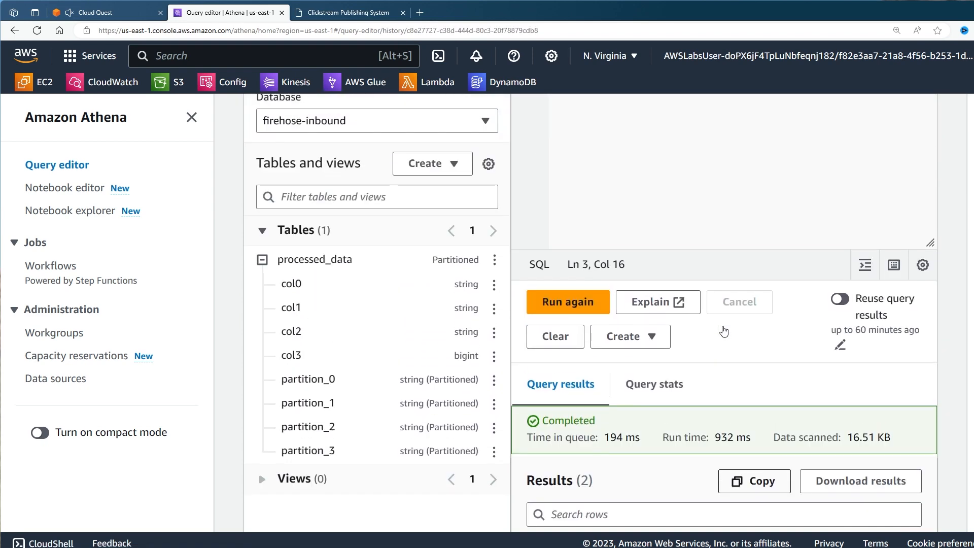
scroll(695, 325, "down", 3)
scroll(699, 328, "up", 5)
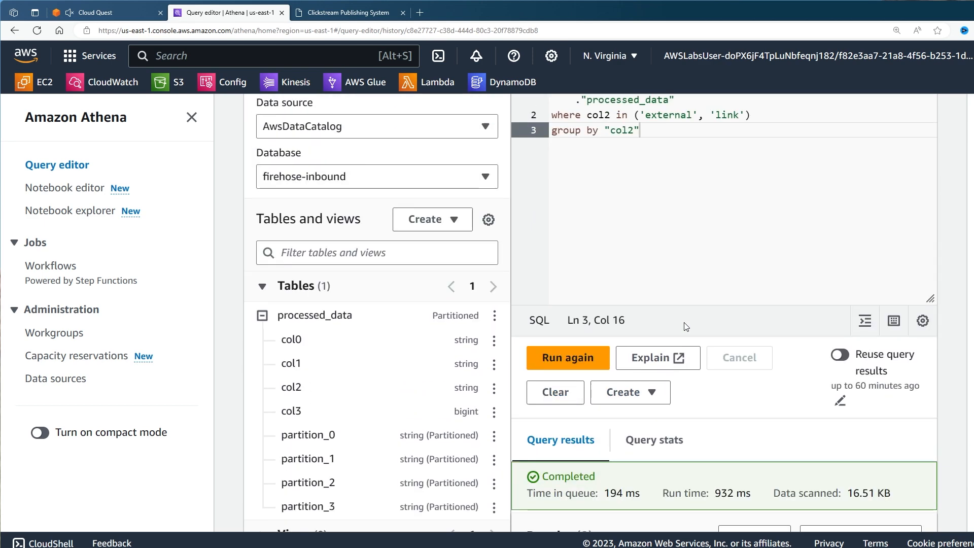
Run Query 1 again and view the record counts by source.
left_click(571, 378)
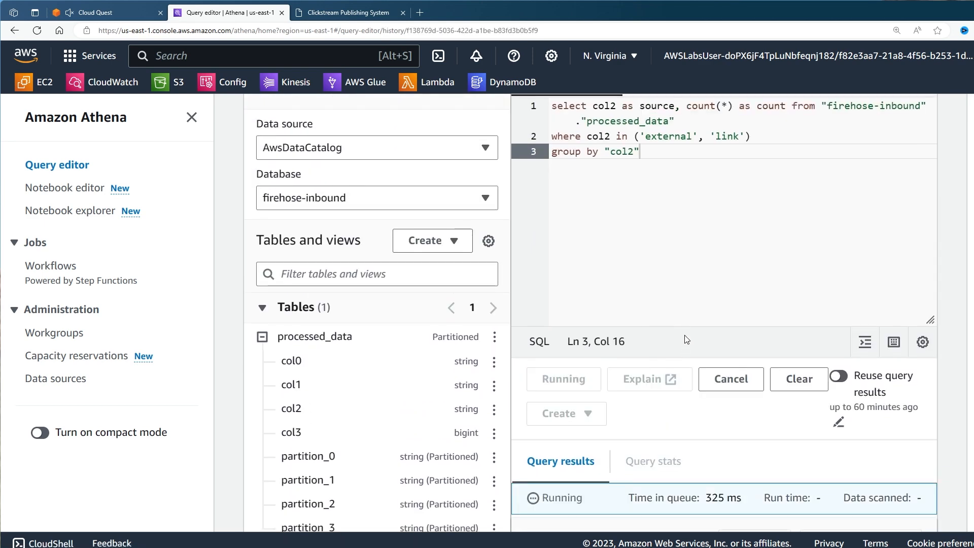
scroll(684, 348, "down", 3)
scroll(686, 339, "down", 2)
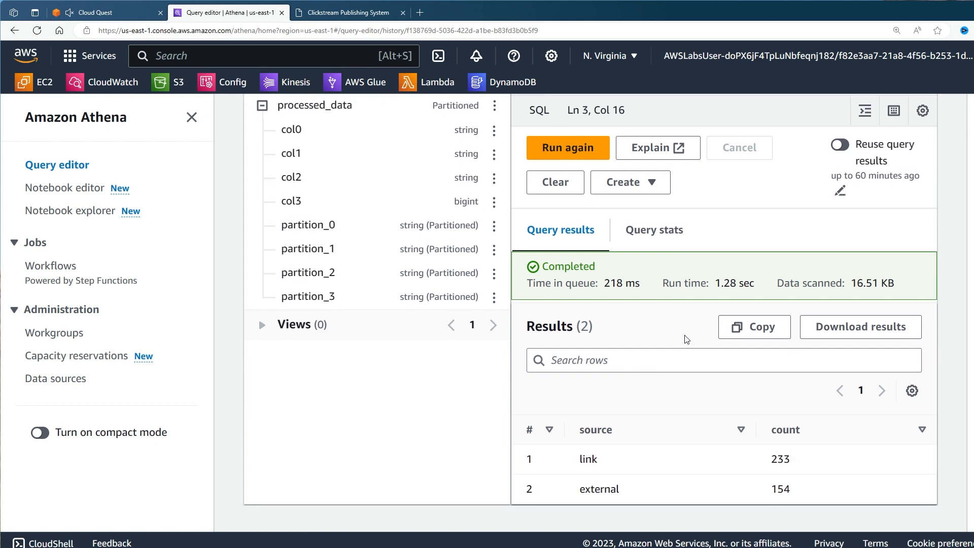
Compare Athena's record counts with the sample output in the Cloud Quest guide and read the rest of step 53.
left_click(96, 12)
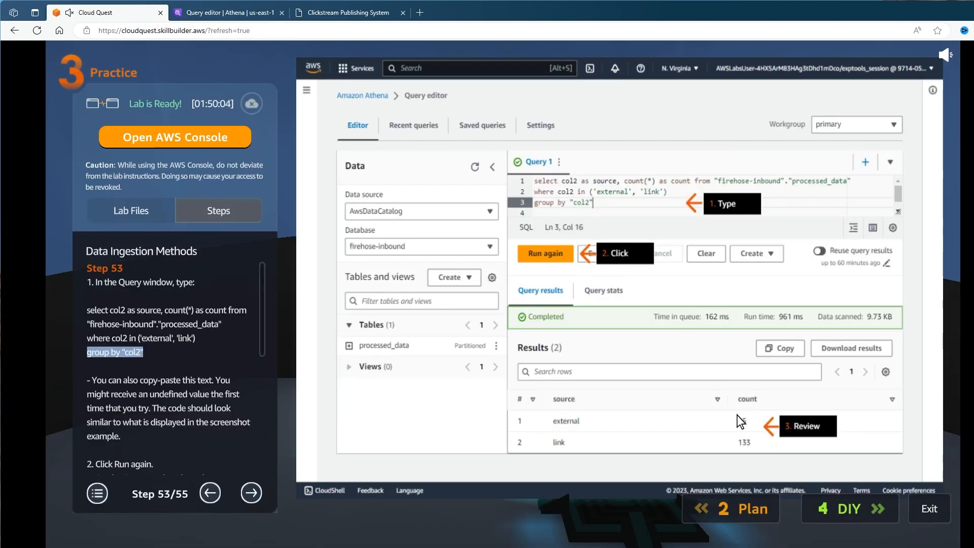
left_click(227, 13)
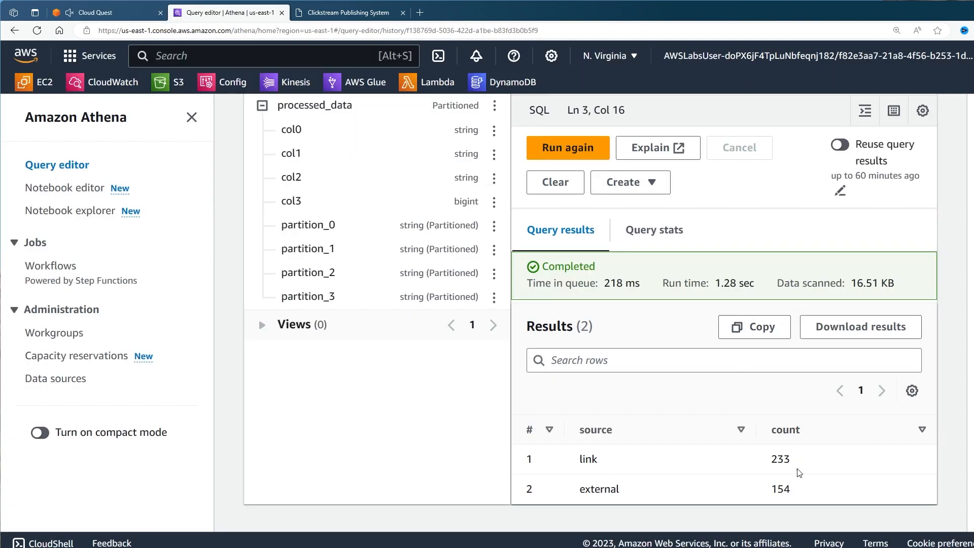
left_click(57, 3)
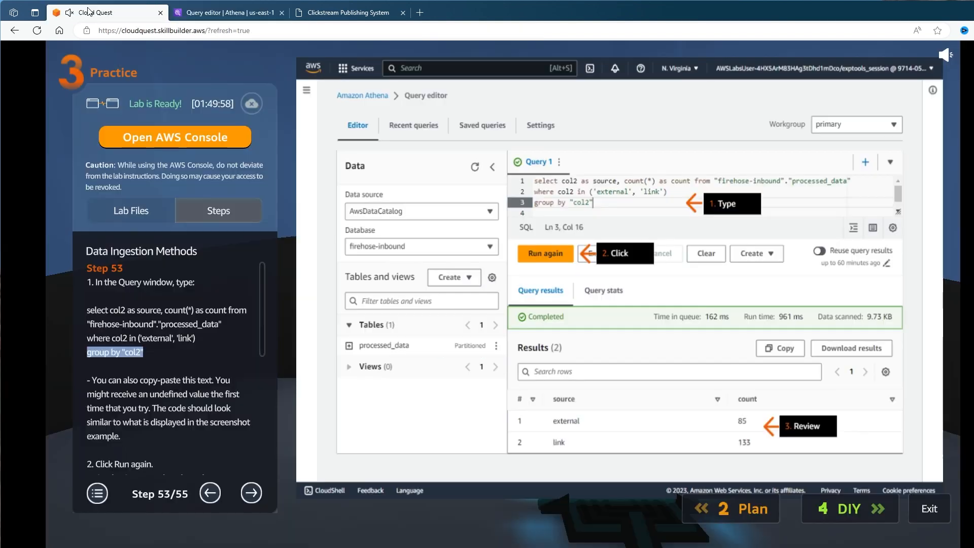
scroll(216, 304, "down", 2)
scroll(216, 301, "down", 5)
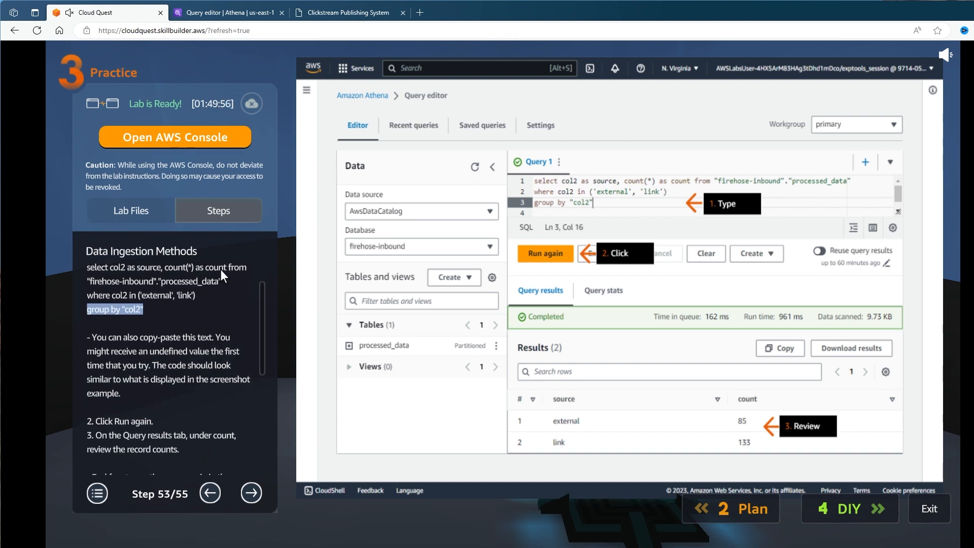
scroll(207, 377, "down", 3)
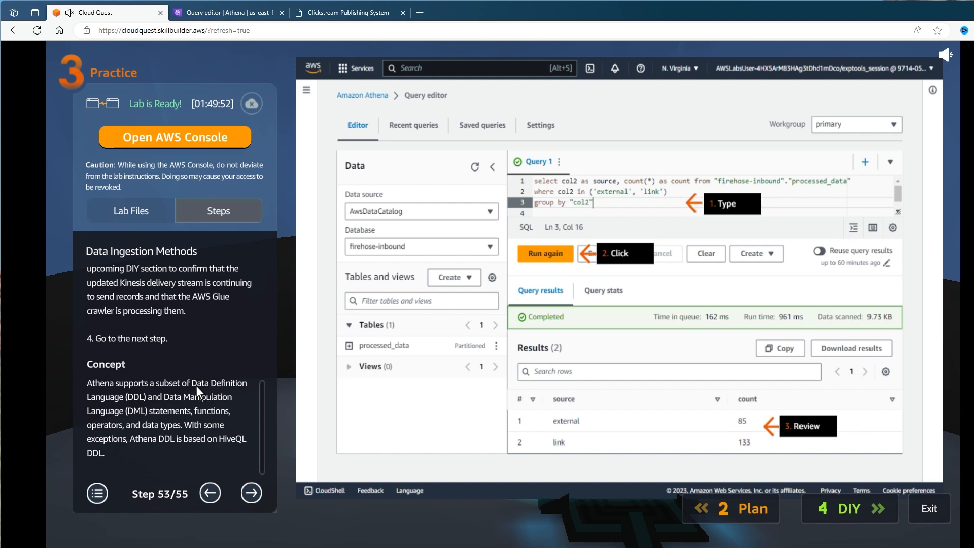
left_click(218, 11)
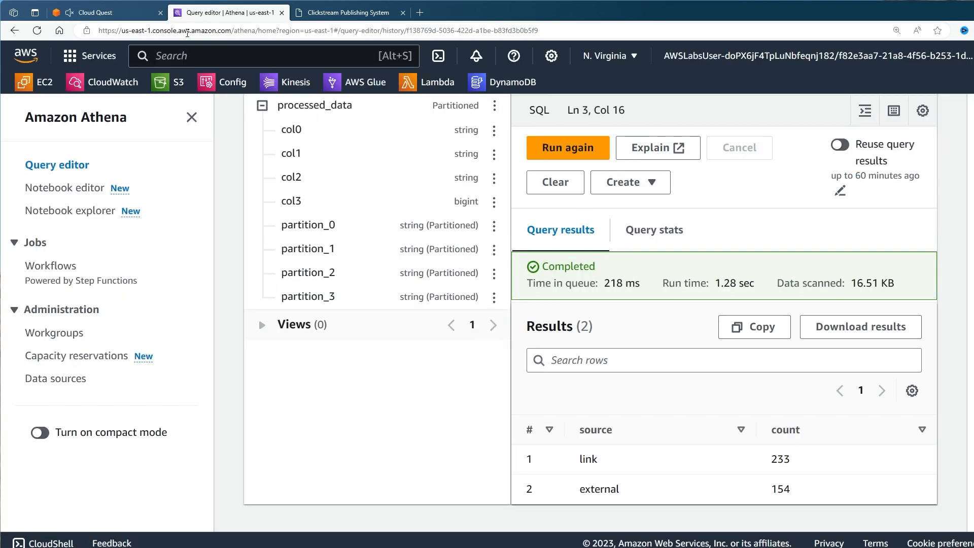
left_click(97, 13)
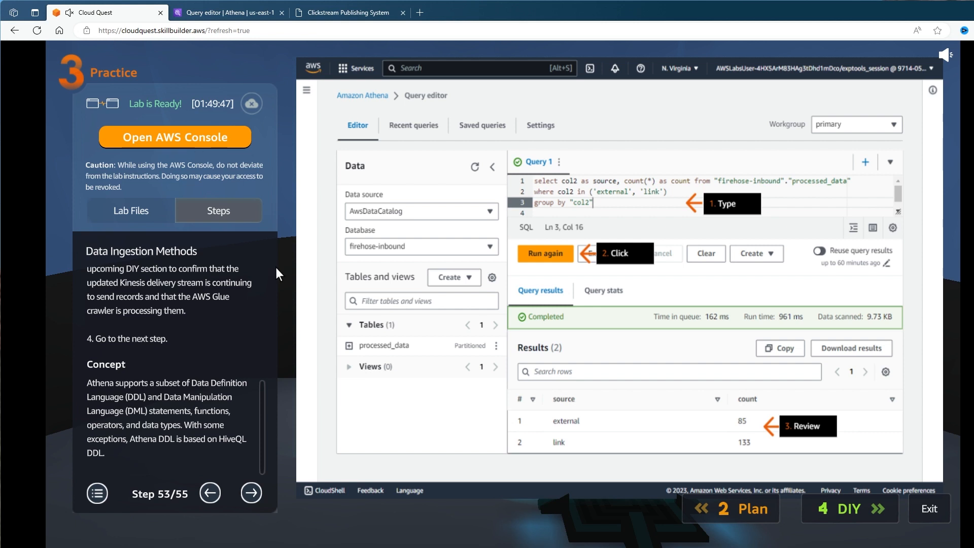
Advance the Cloud Quest guide to step 54 and start Data set 2 in the Clickstream Publishing System.
left_click(257, 492)
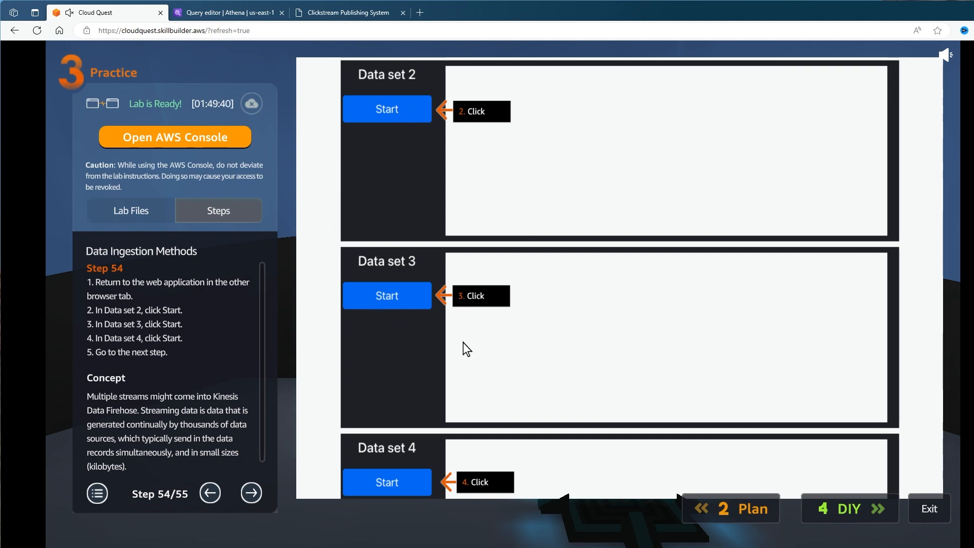
left_click(343, 14)
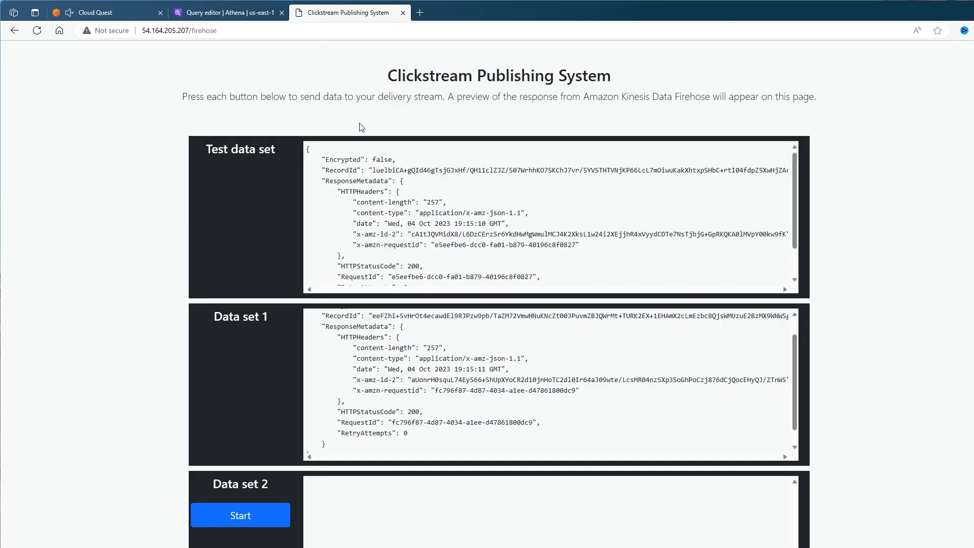
scroll(340, 148, "down", 2)
scroll(137, 218, "down", 7)
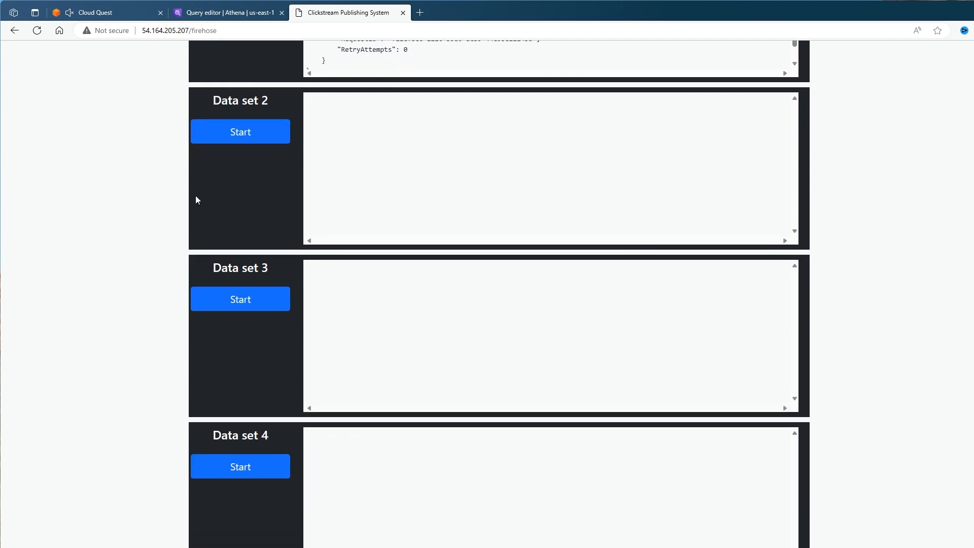
left_click(240, 132)
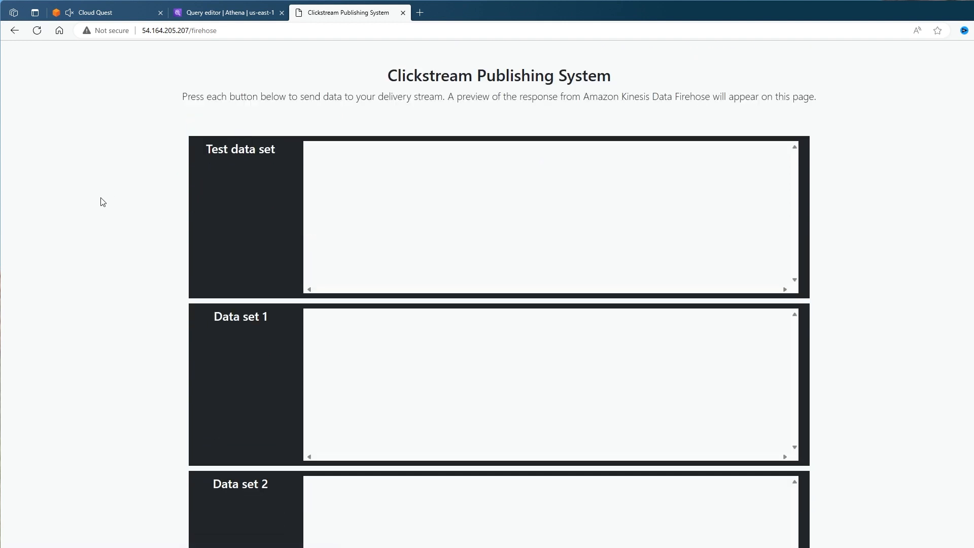
Start Data set 3 and Data set 4 in the Clickstream Publishing System.
scroll(99, 203, "down", 4)
scroll(104, 211, "down", 3)
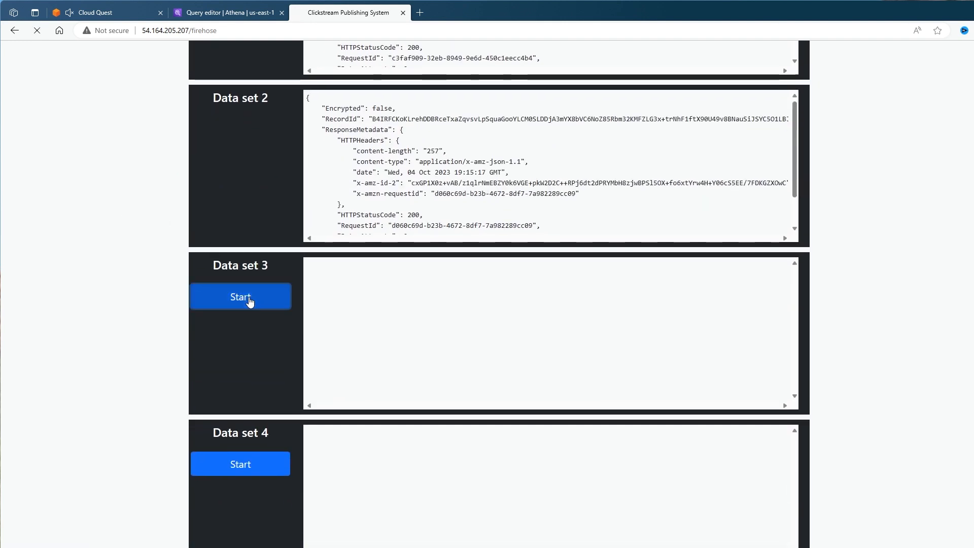
left_click(248, 298)
scroll(97, 260, "down", 8)
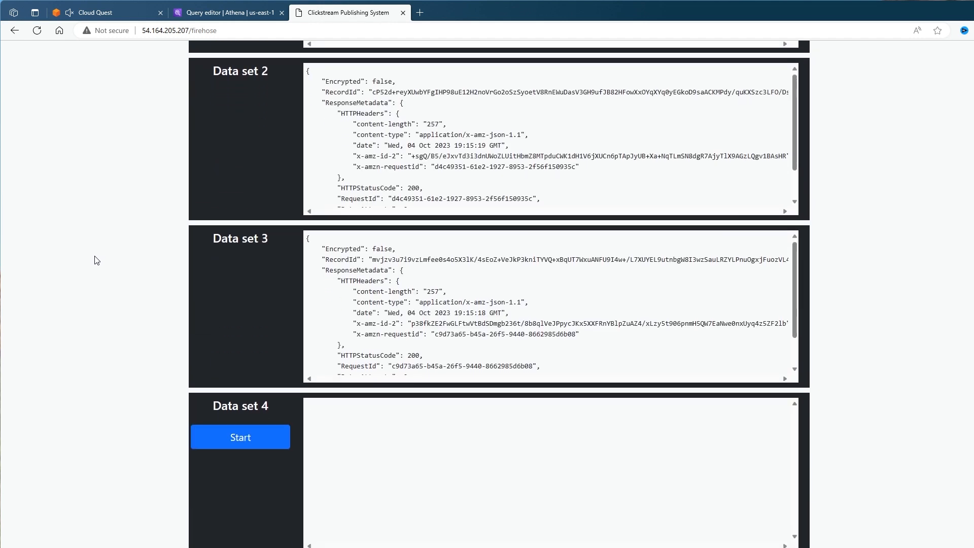
left_click(243, 440)
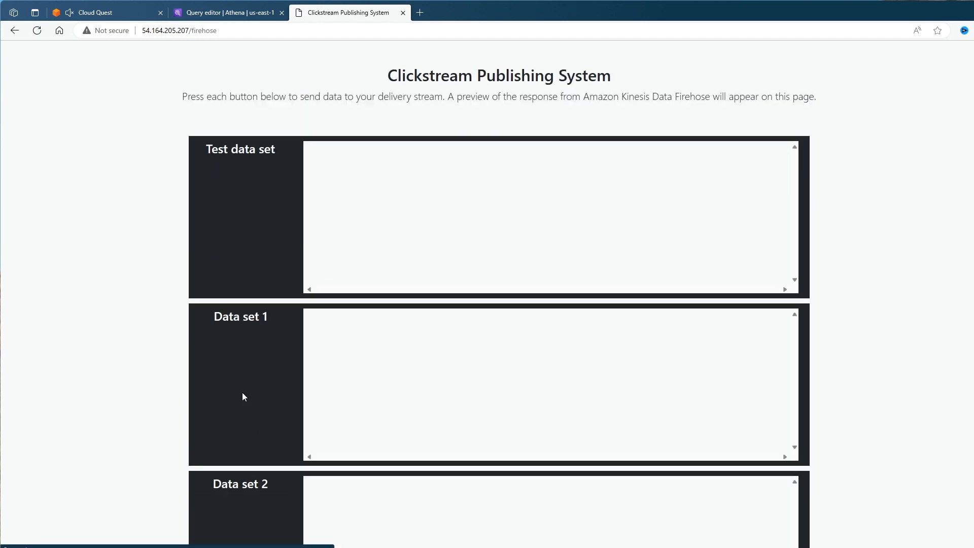
scroll(116, 288, "down", 8)
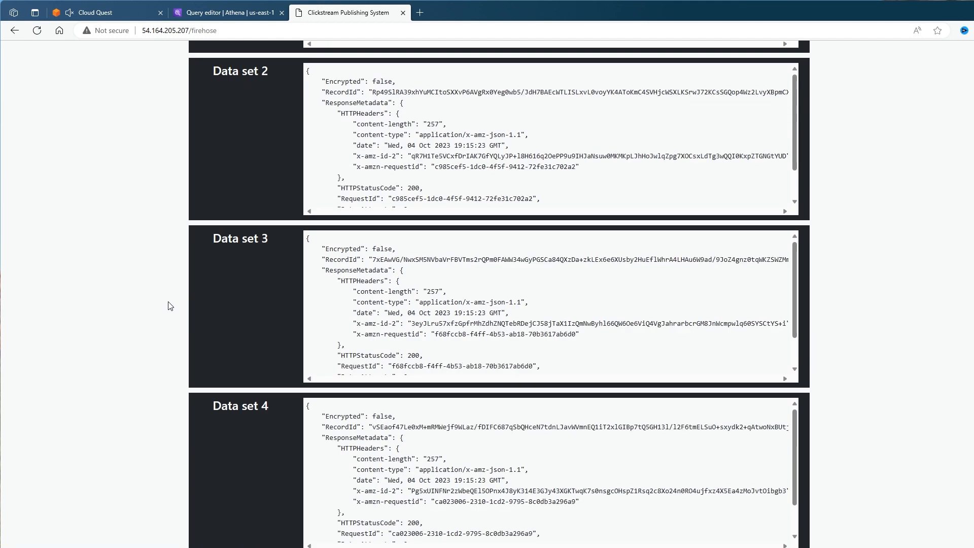
Look over the data set responses, then return to Cloud Quest and advance the guide past step 54.
scroll(438, 355, "down", 2)
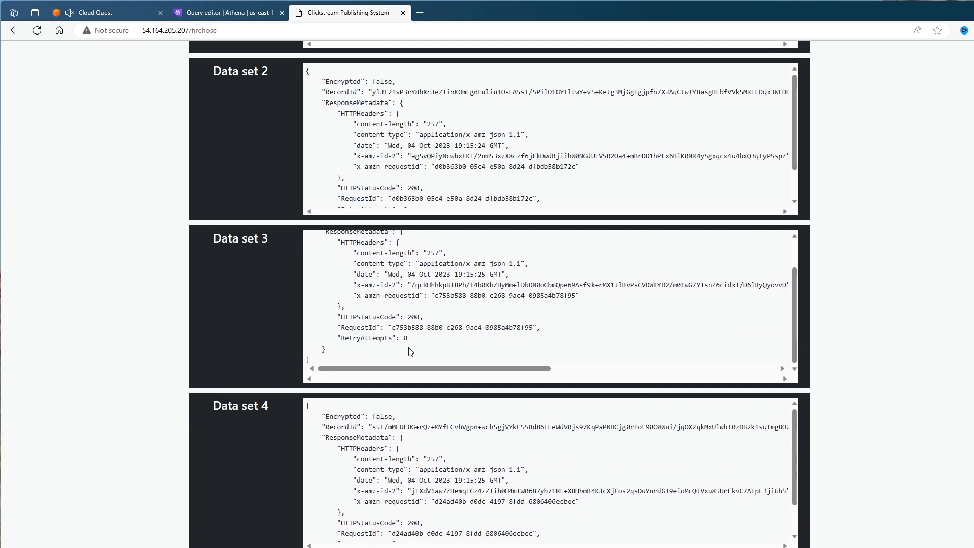
left_click(118, 14)
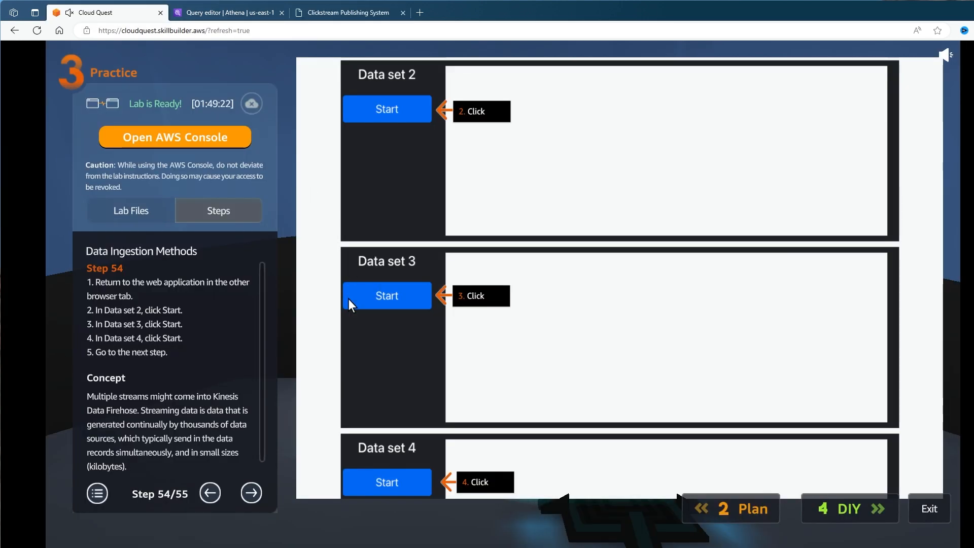
left_click(251, 492)
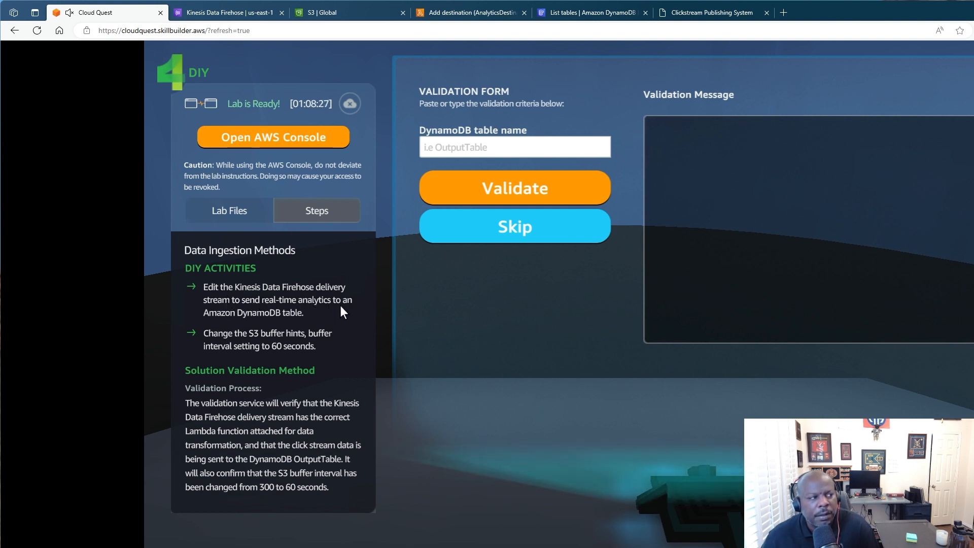
Switch to Kinesis Data Firehose, show the ClickStreamData stream's configuration and open its destination settings for editing.
key("ctrl+Tab")
scroll(507, 213, "up", 3)
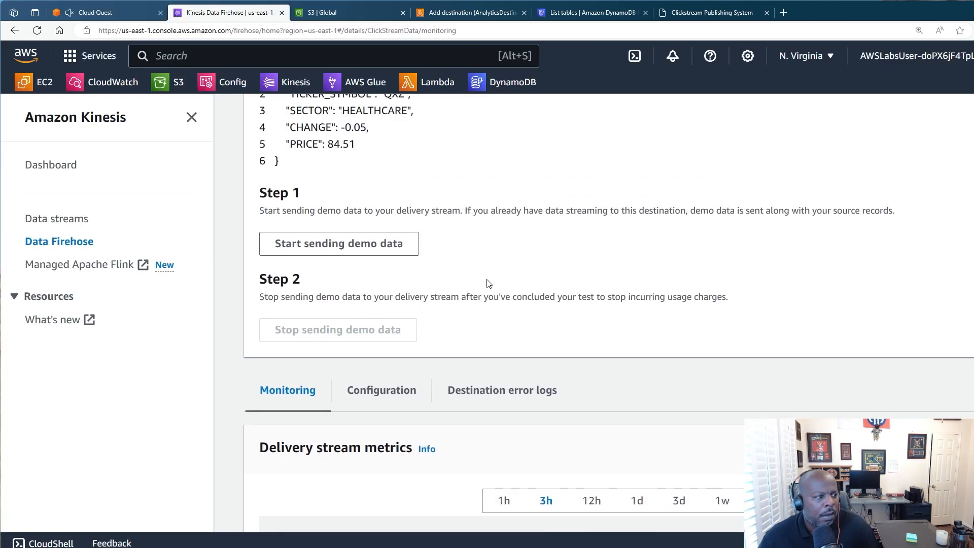
left_click(358, 392)
scroll(428, 373, "down", 5)
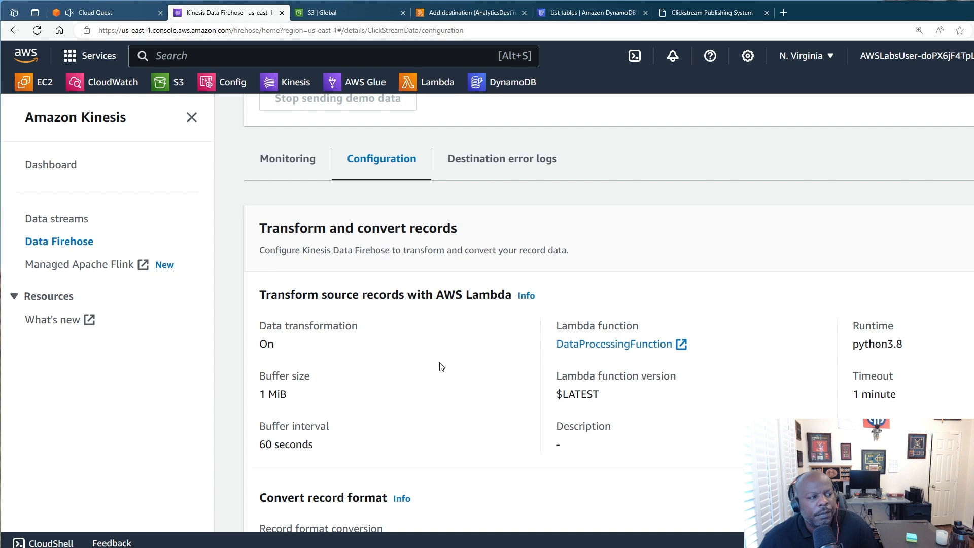
scroll(441, 366, "down", 8)
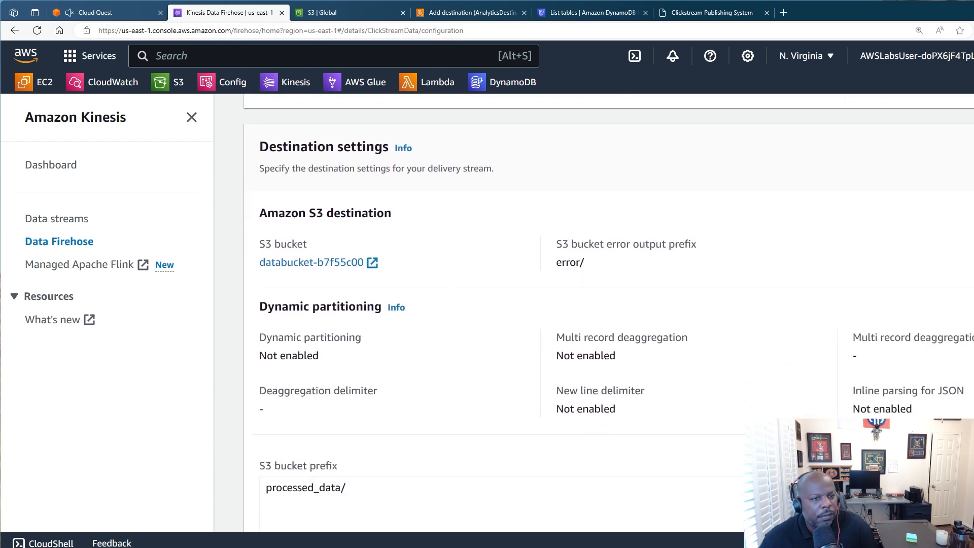
scroll(243, 461, "down", 1)
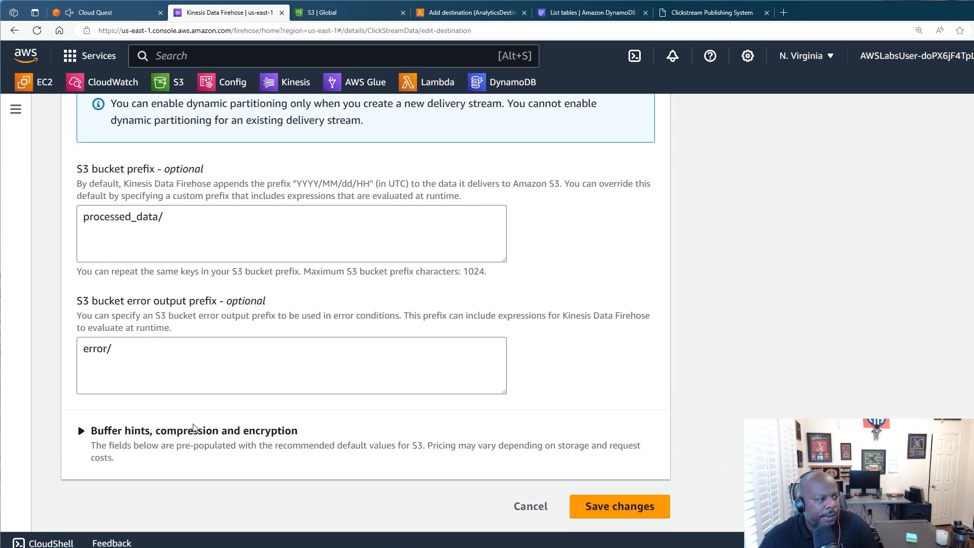
Expand the buffer hints, compression and encryption settings and set the S3 buffer interval to 60 seconds.
left_click(193, 424)
scroll(304, 413, "down", 8)
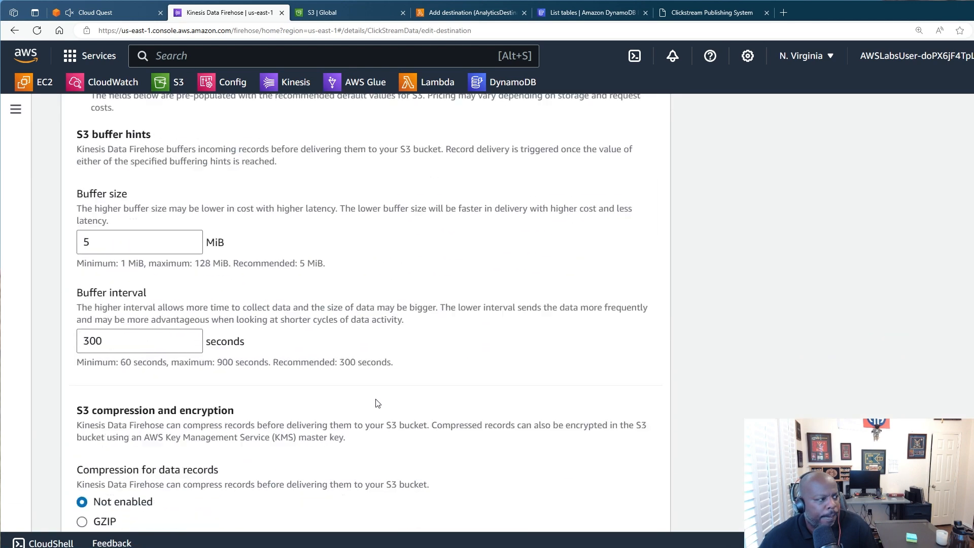
left_click(117, 302)
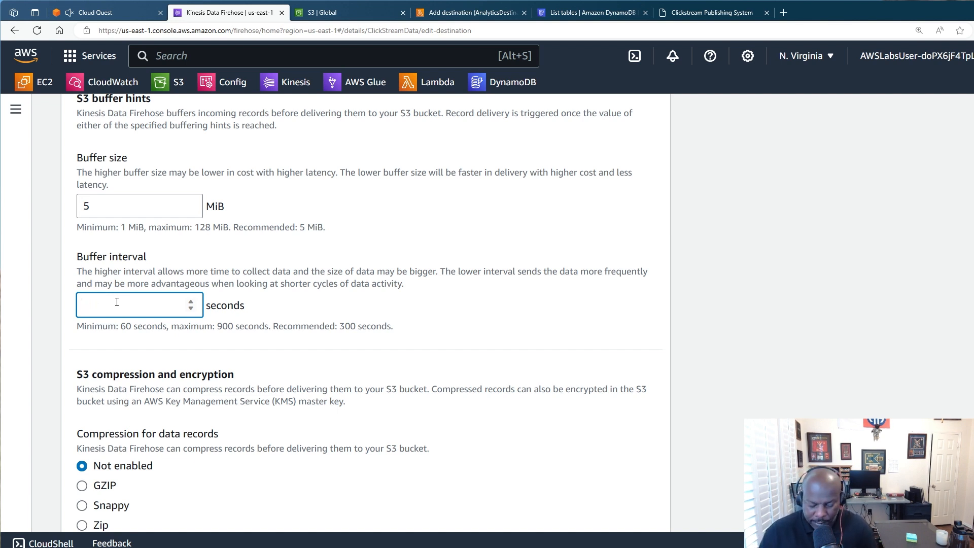
left_click(486, 281)
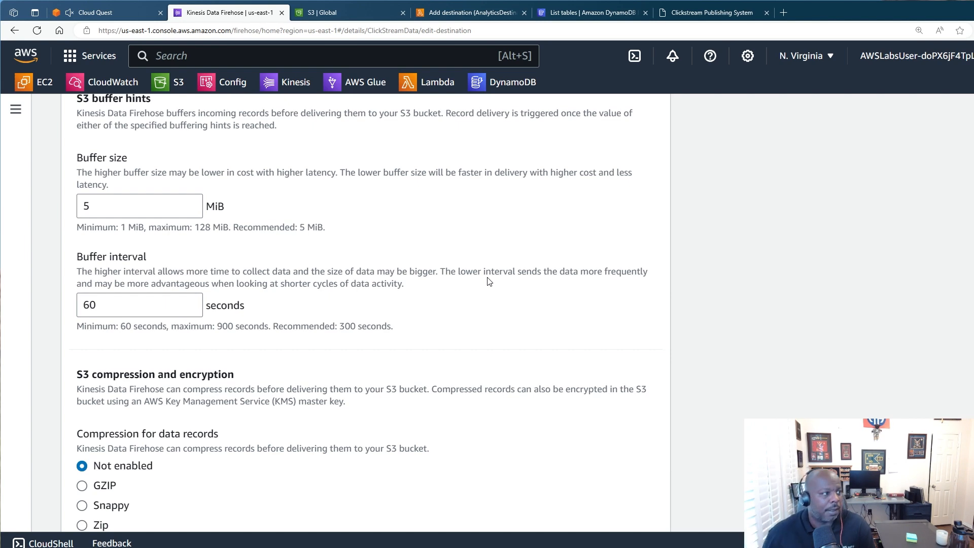
Review the ClickStreamData destination settings, including compression, S3 prefixes, dynamic partitioning and the S3 bucket.
scroll(472, 284, "up", 2)
scroll(432, 315, "down", 5)
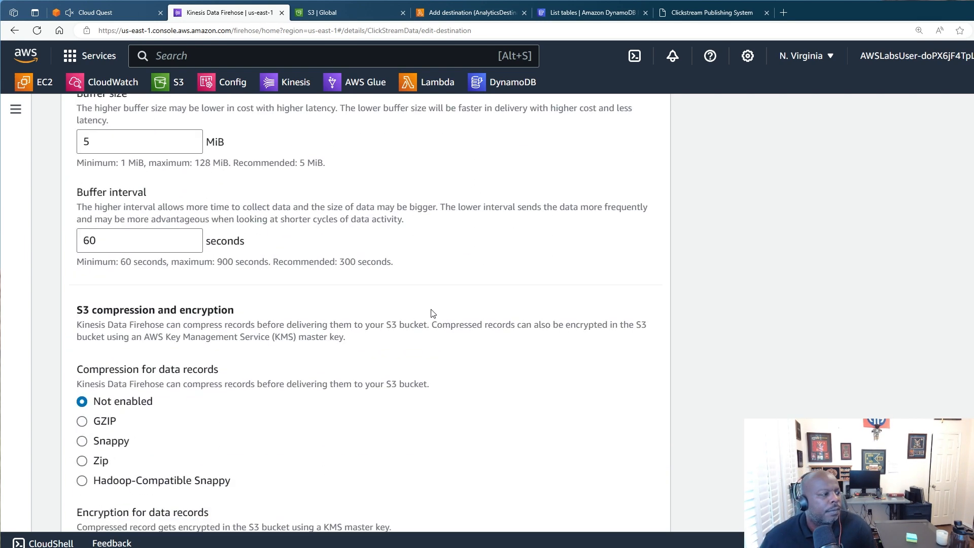
scroll(432, 313, "up", 9)
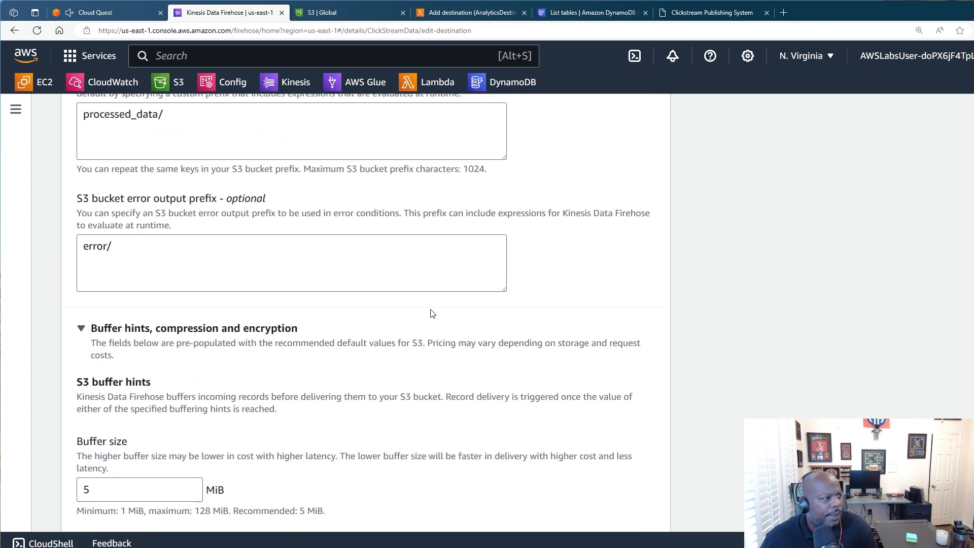
scroll(432, 313, "up", 1)
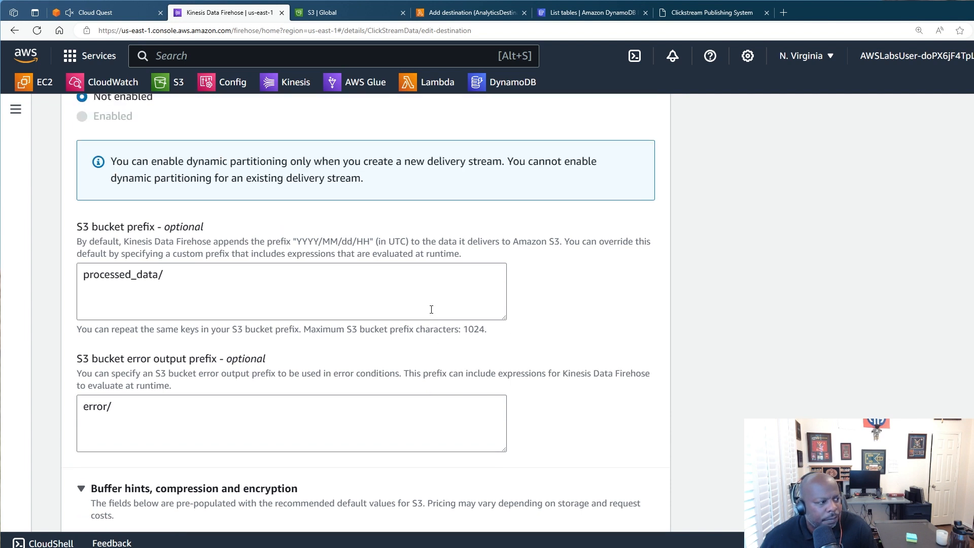
scroll(432, 309, "up", 1)
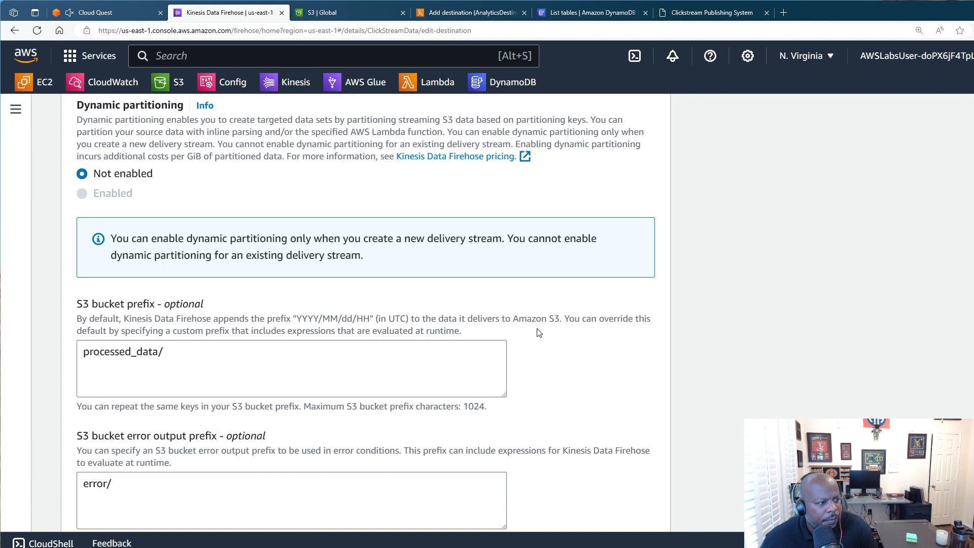
scroll(385, 360, "up", 1)
scroll(259, 384, "up", 1)
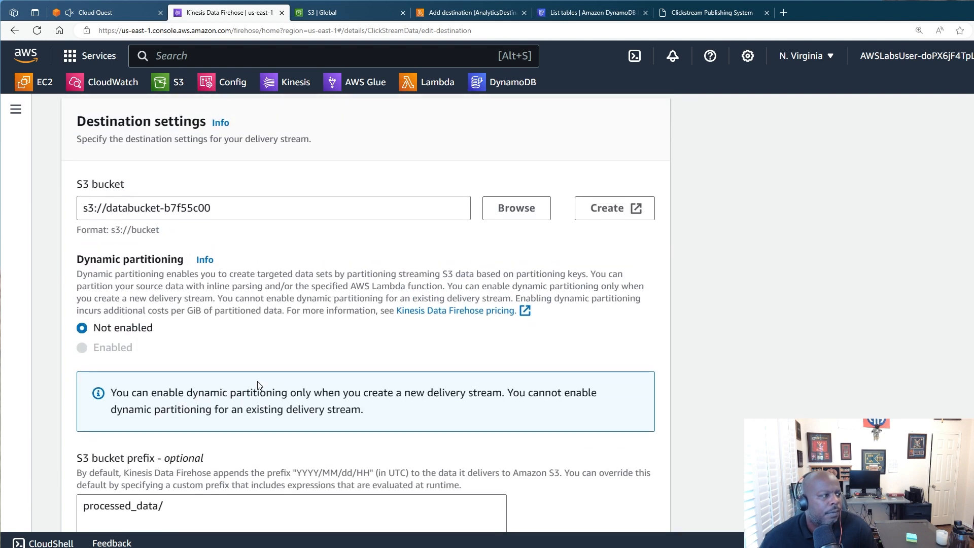
scroll(258, 385, "up", 1)
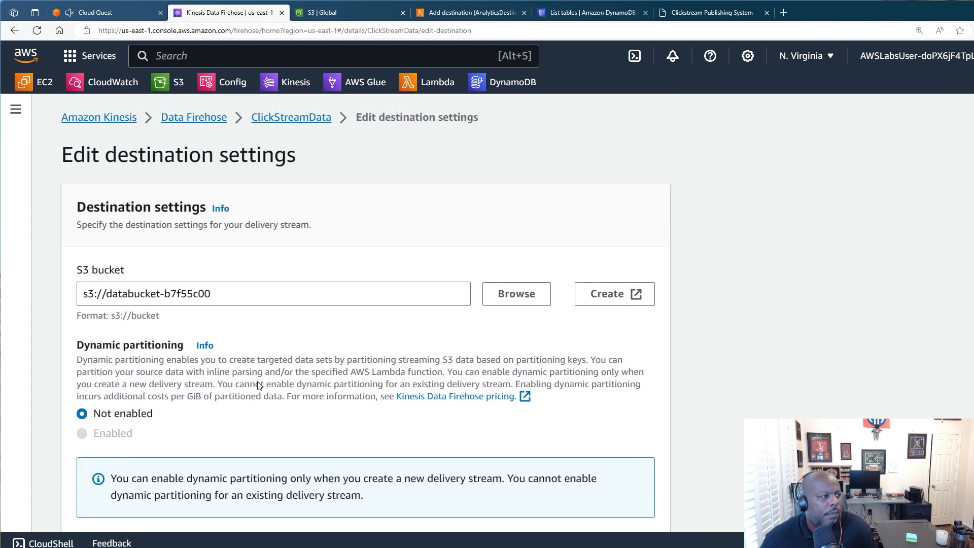
Save the edited destination settings of the ClickStreamData delivery stream.
left_click(521, 304)
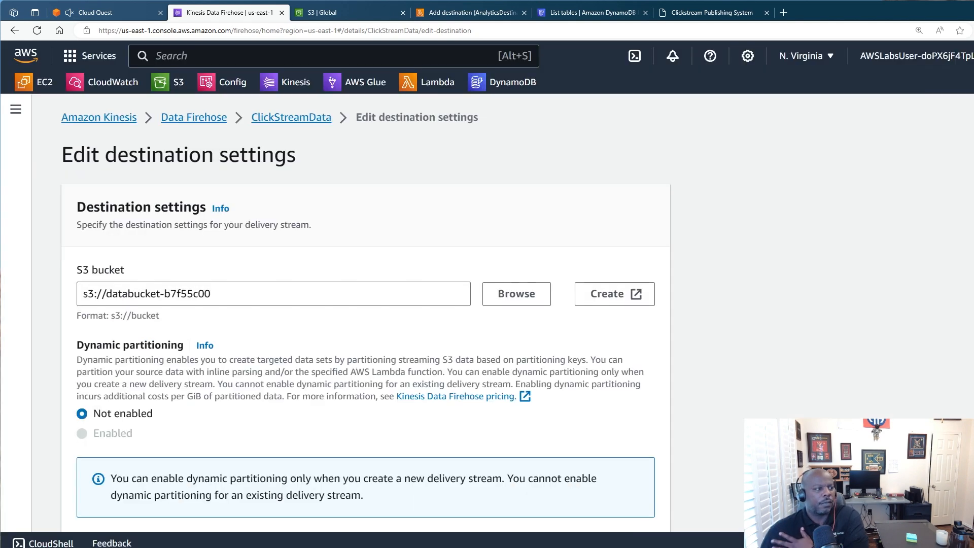
scroll(660, 352, "down", 15)
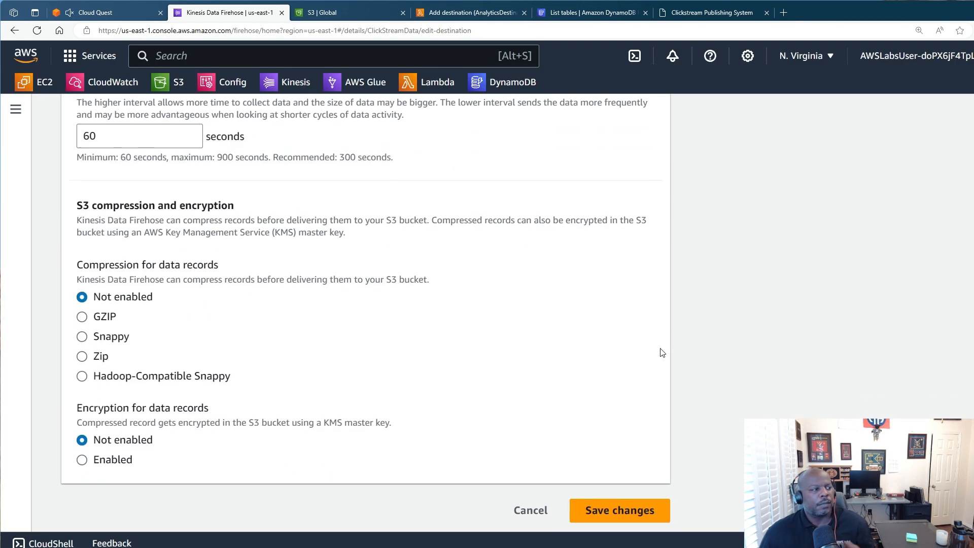
left_click(619, 505)
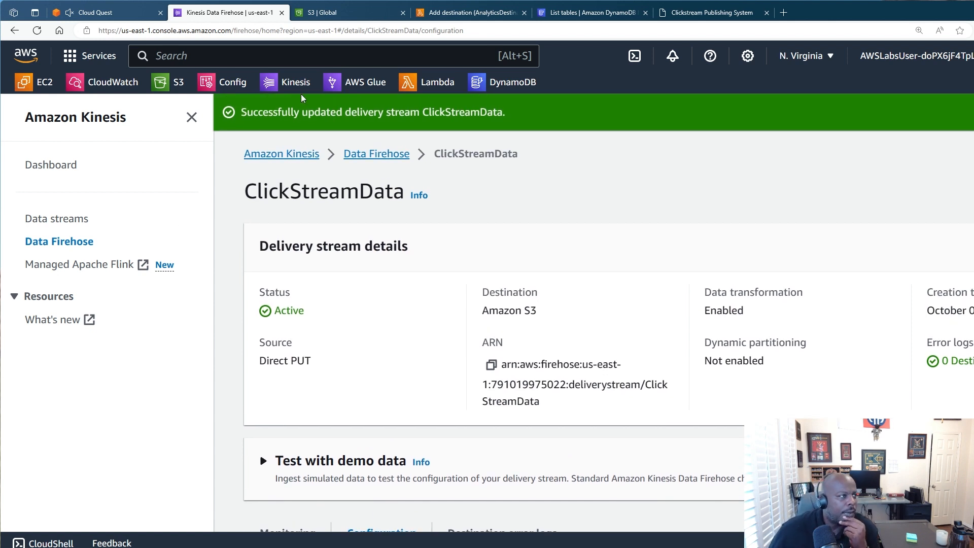
Switch to DynamoDB, open OutputTable and show its export and Kinesis data stream details.
left_click(549, 14)
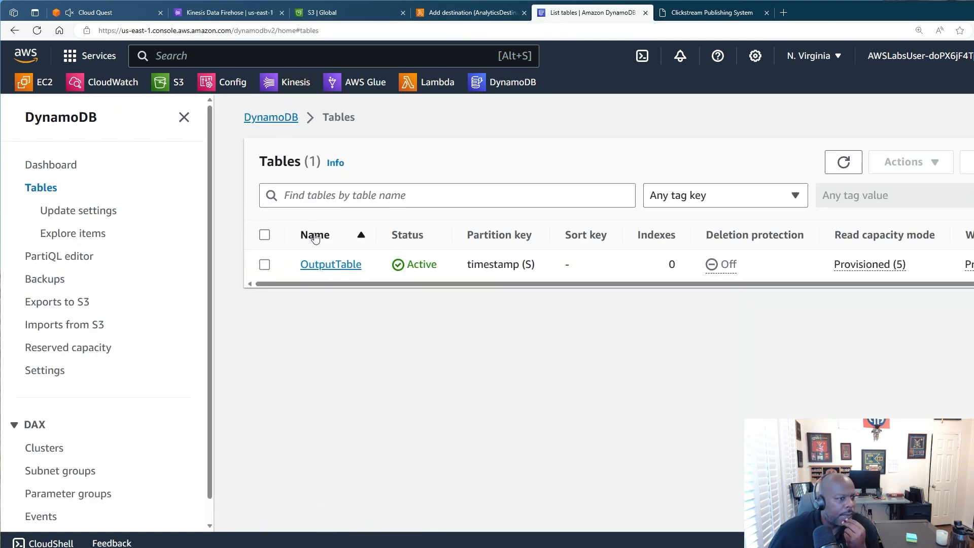
left_click(334, 269)
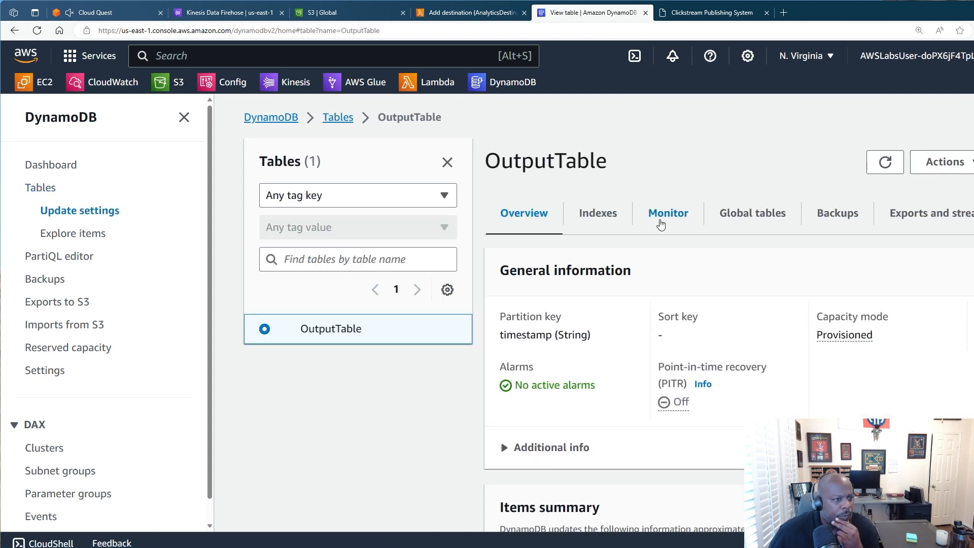
left_click(937, 224)
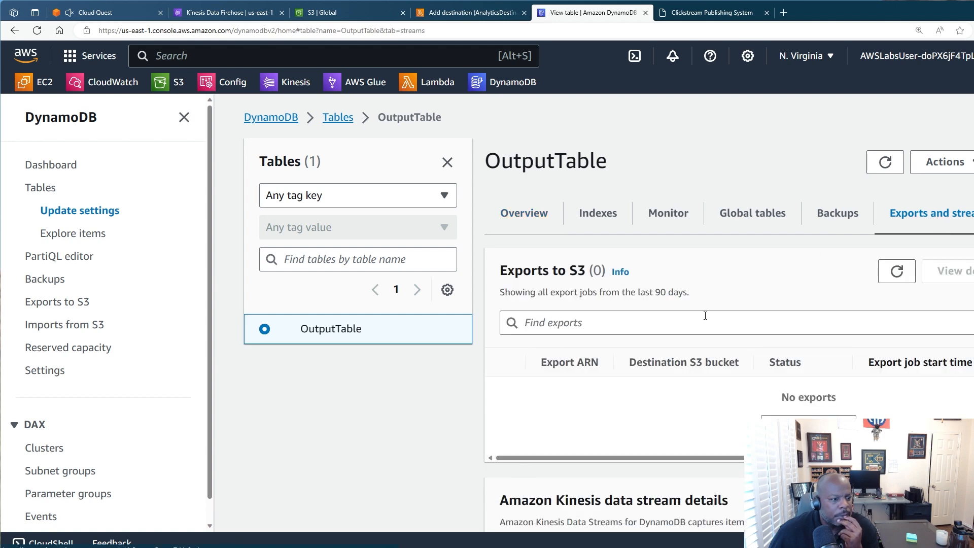
scroll(705, 316, "down", 5)
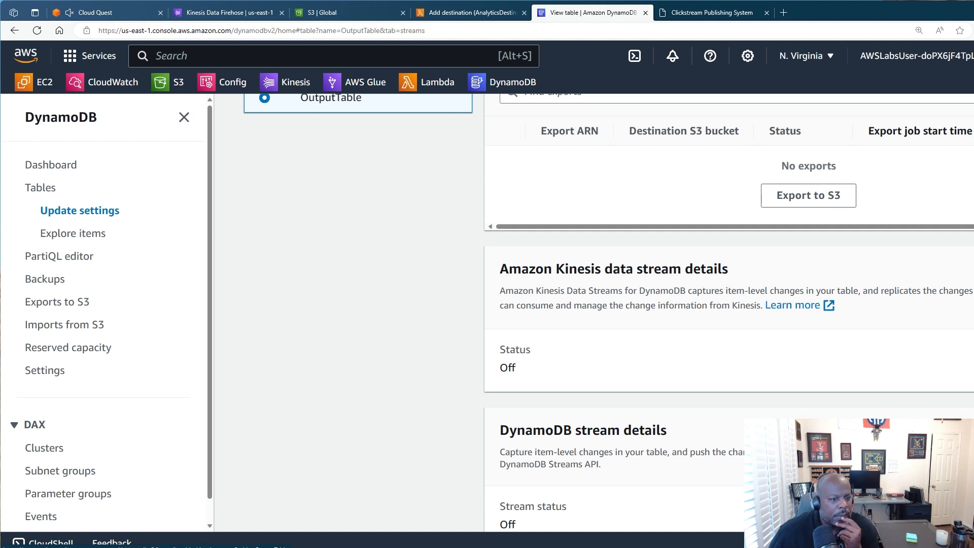
left_click(970, 269)
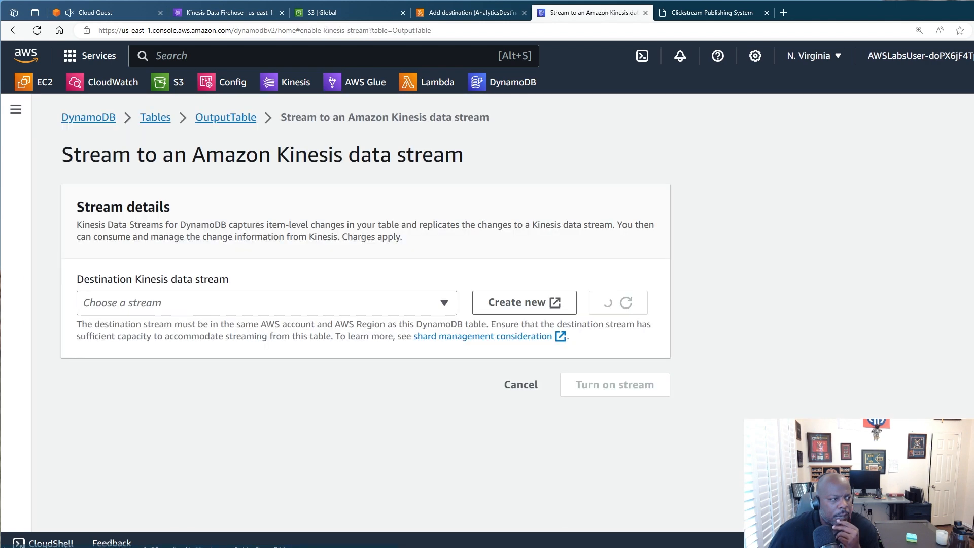
left_click(364, 306)
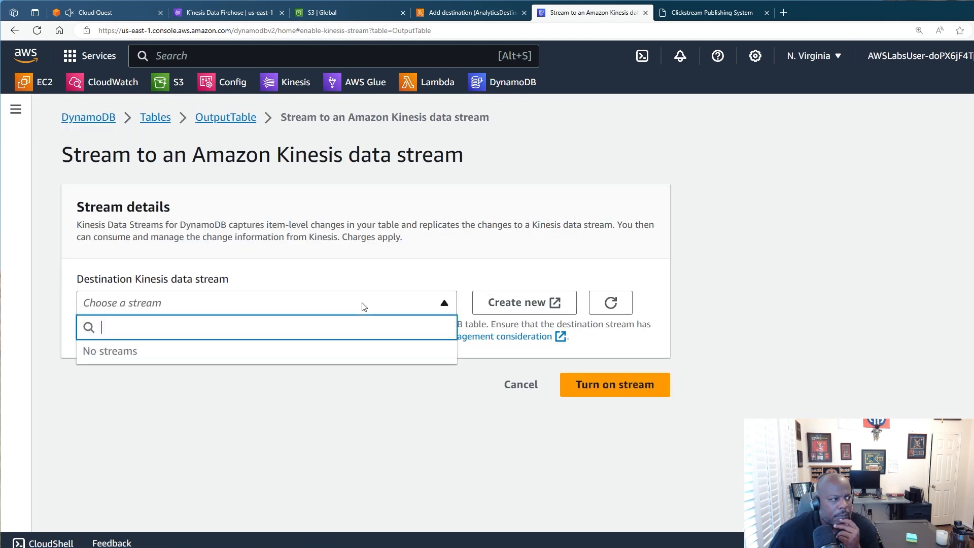
left_click(364, 306)
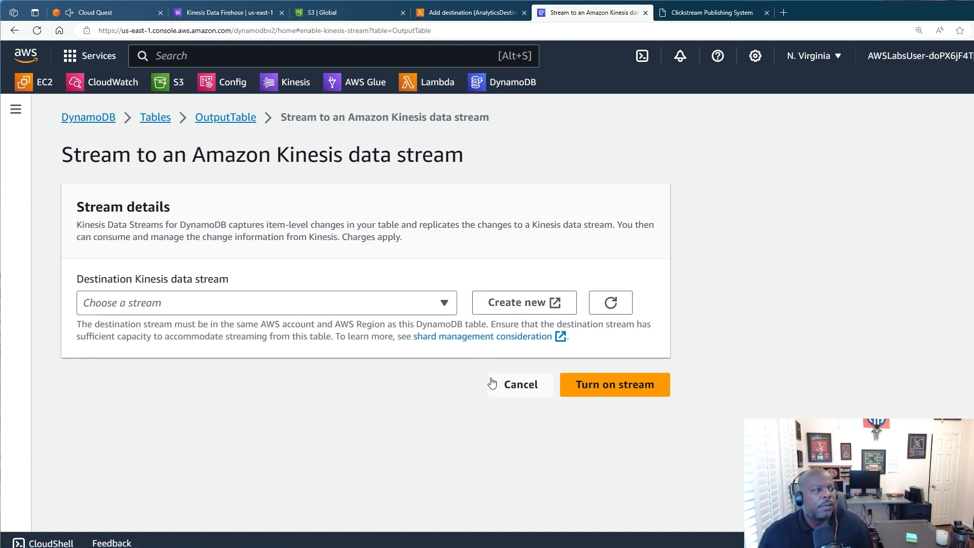
left_click(516, 385)
Check OutputTable's Kinesis and DynamoDB stream details, reopening the table from the tables list to examine them again.
scroll(733, 386, "down", 5)
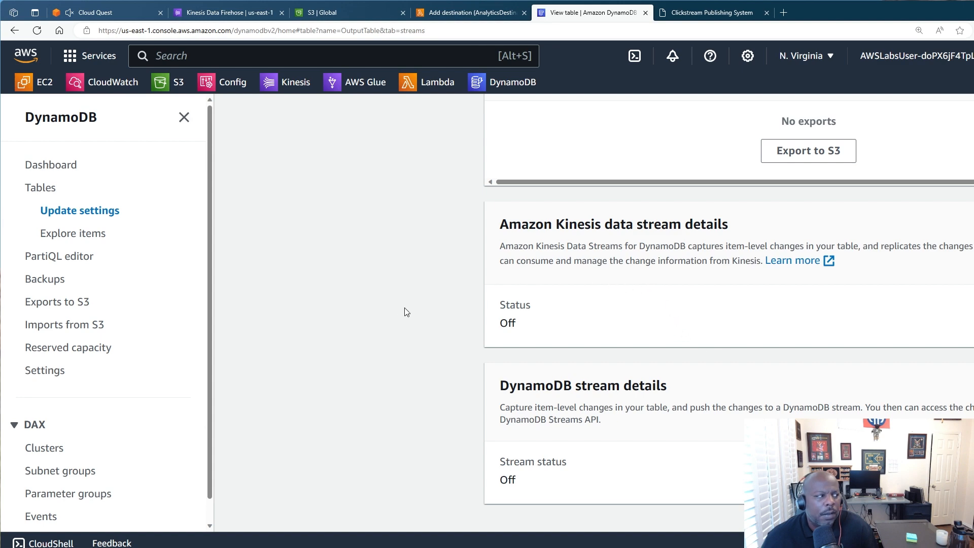
scroll(405, 309, "up", 5)
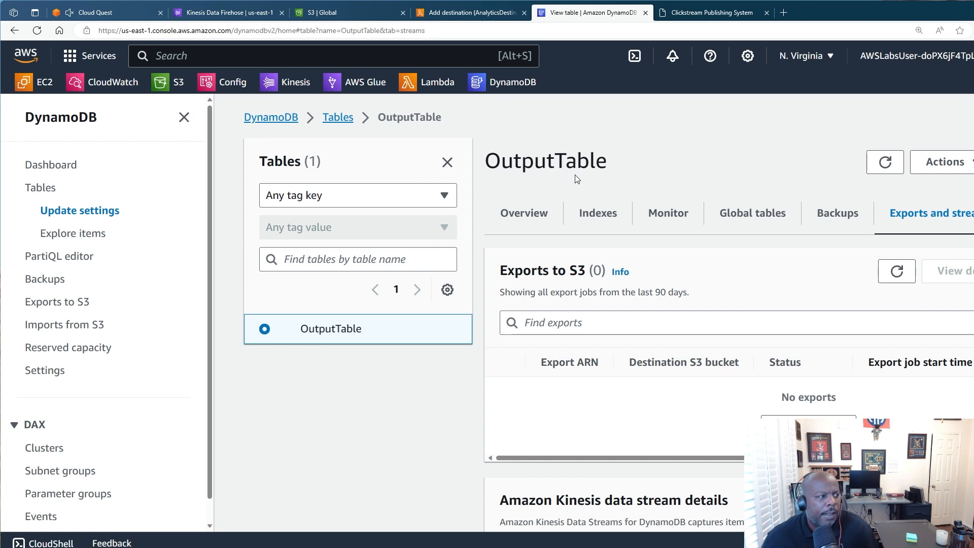
left_click(338, 118)
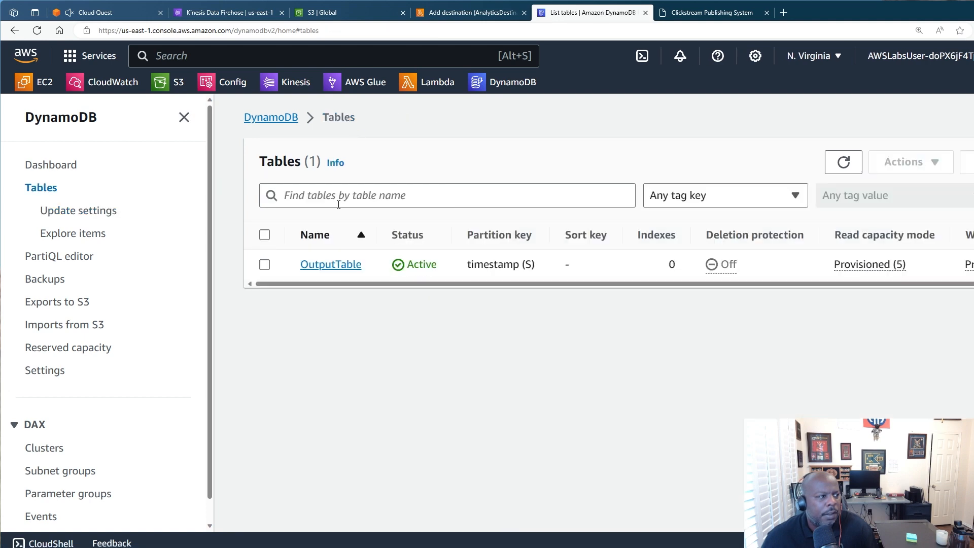
left_click(333, 265)
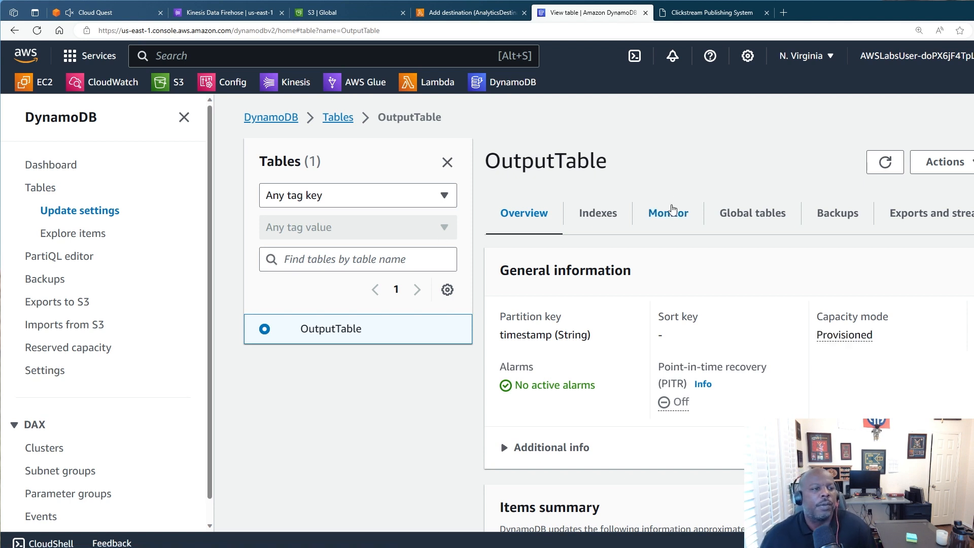
left_click(923, 213)
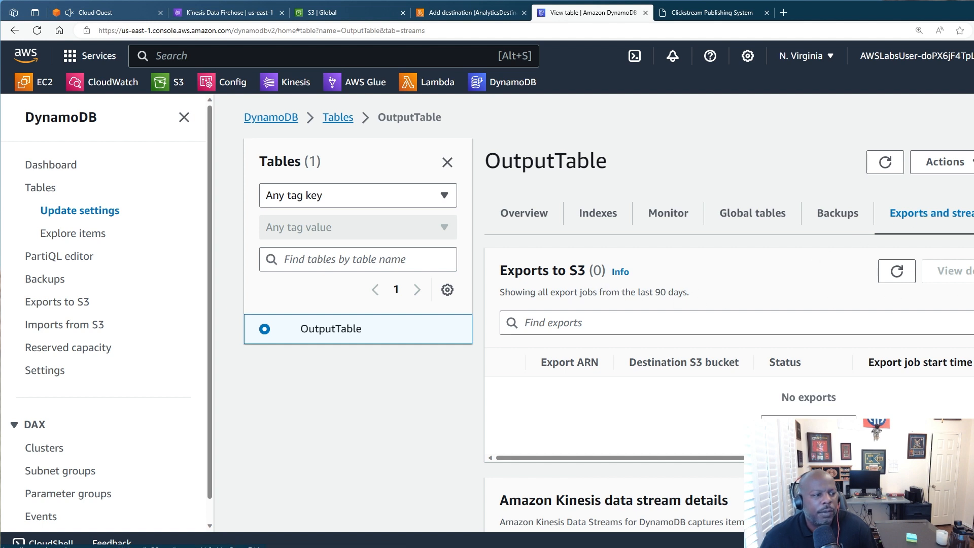
scroll(756, 318, "down", 5)
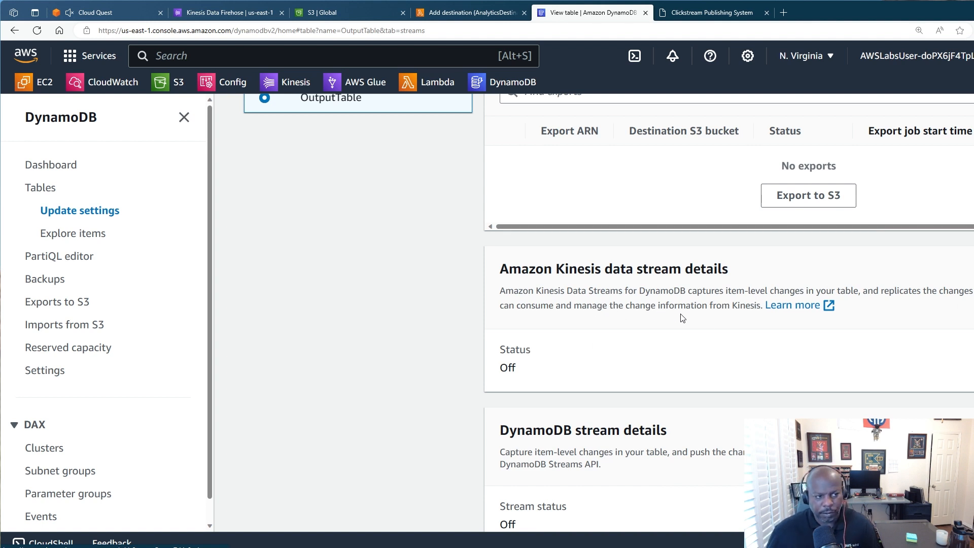
Reread the DIY activities and validation method in Cloud Quest and return to Kinesis Data Firehose.
left_click(231, 15)
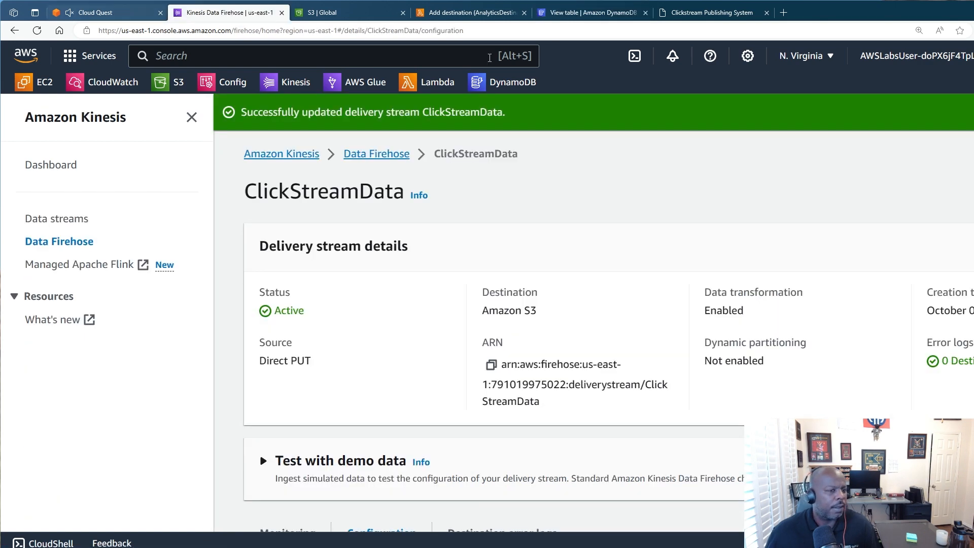
left_click(139, 15)
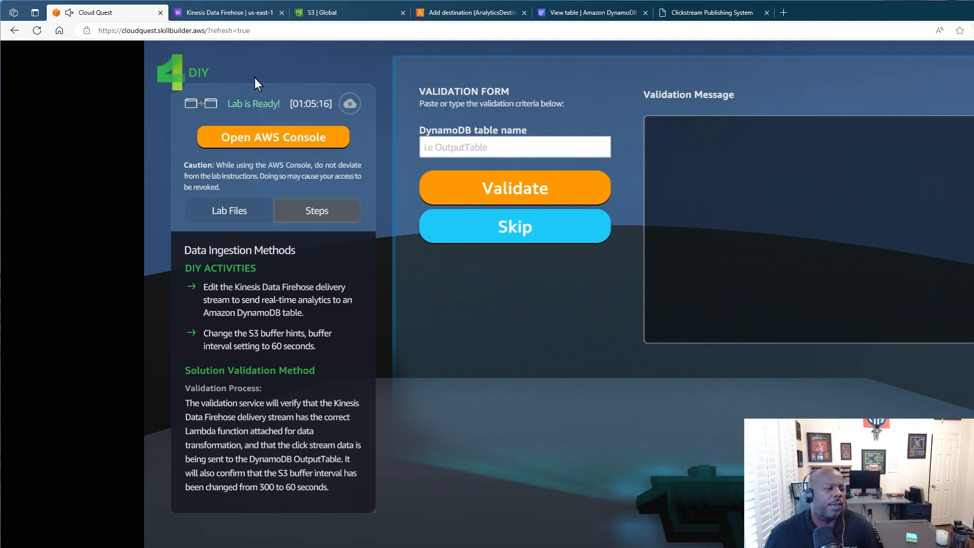
left_click(252, 19)
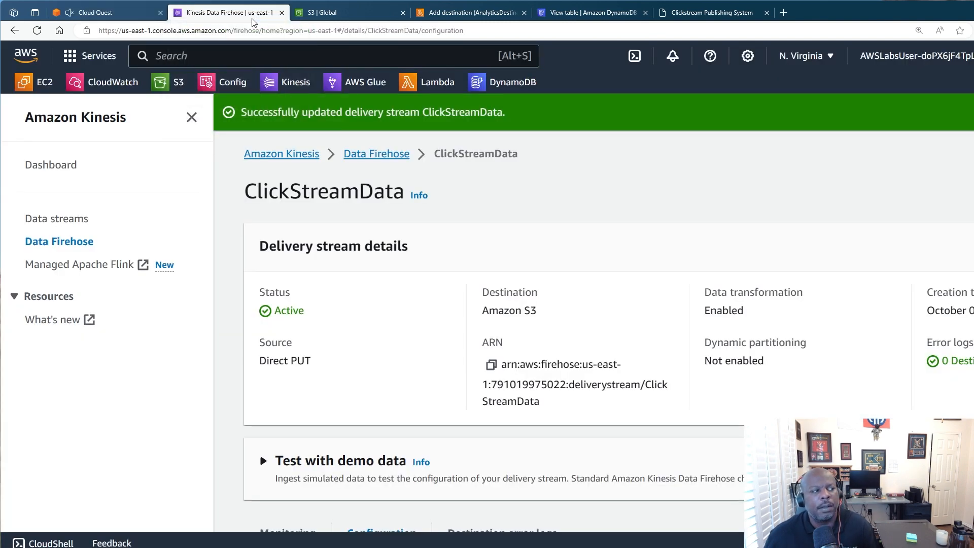
Reopen the ClickStreamData delivery stream and open its transform and convert records settings for editing.
left_click(369, 153)
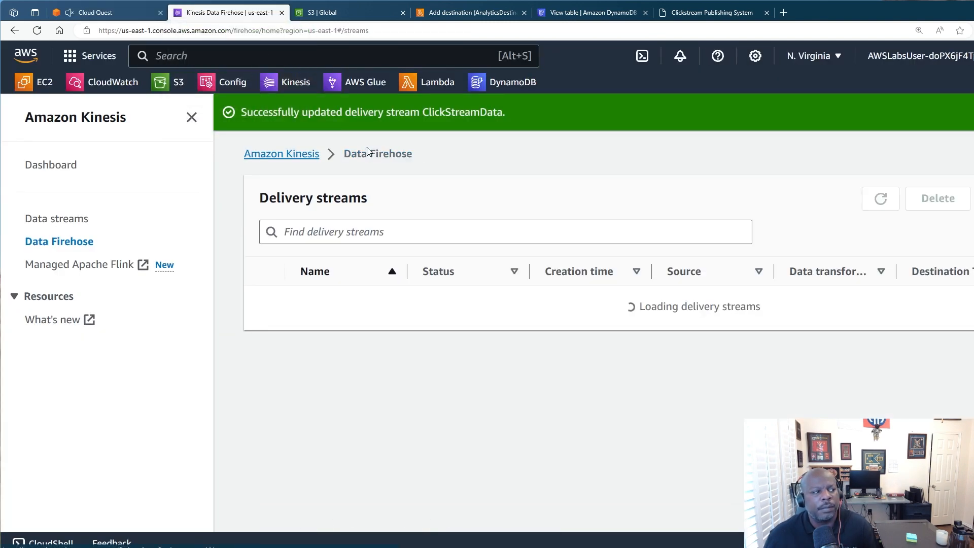
left_click(324, 301)
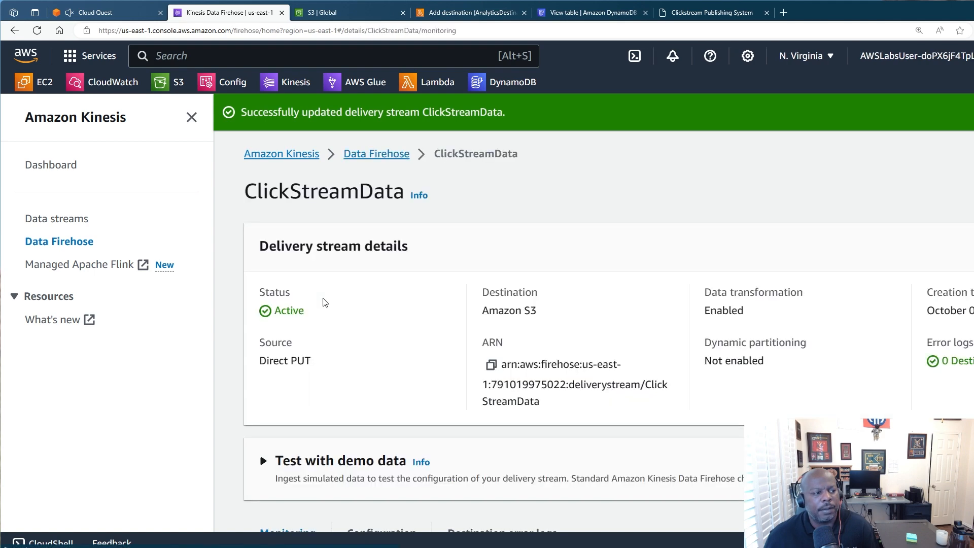
scroll(430, 309, "down", 5)
scroll(431, 309, "down", 2)
left_click(390, 149)
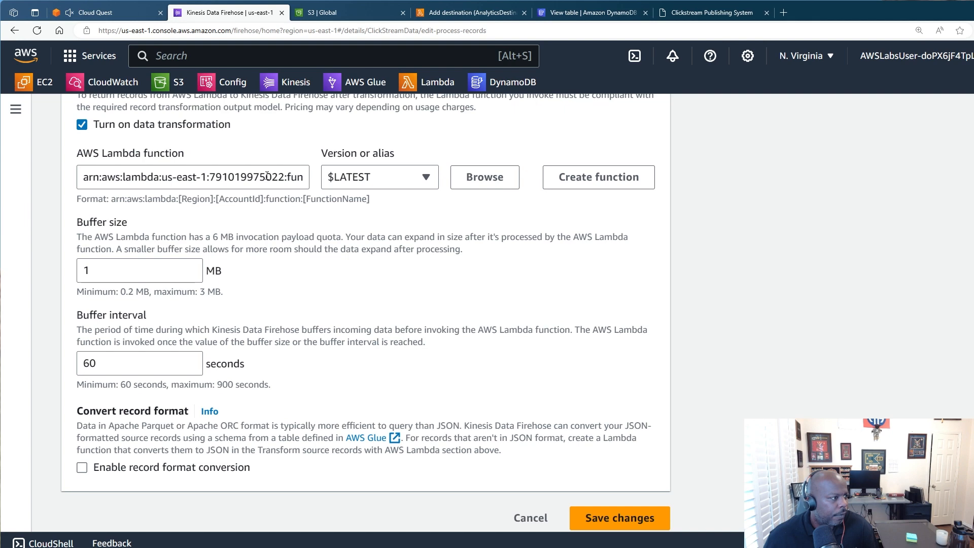
Choose AnalyticsDestinationFunction as the AWS Lambda function that transforms the stream's source records.
scroll(374, 311, "up", 3)
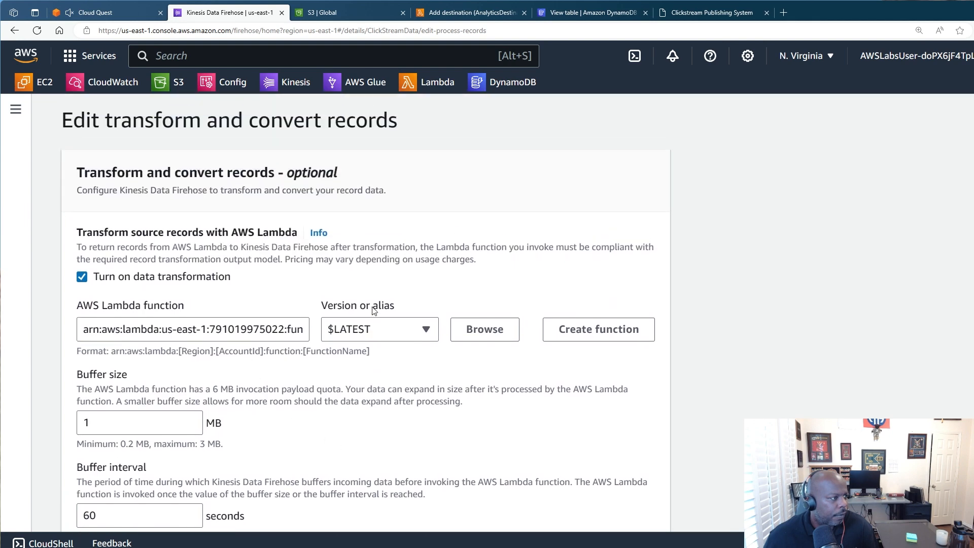
scroll(373, 310, "down", 3)
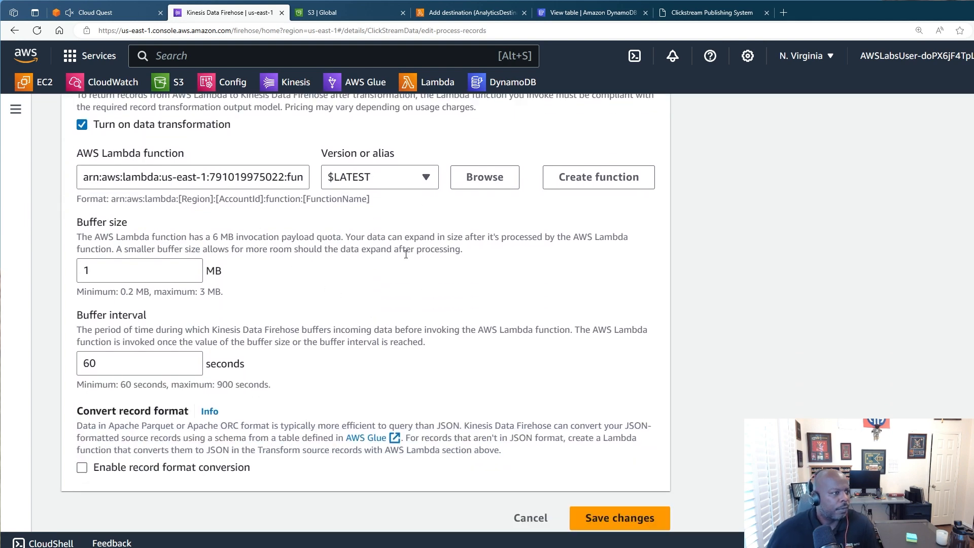
left_click(499, 176)
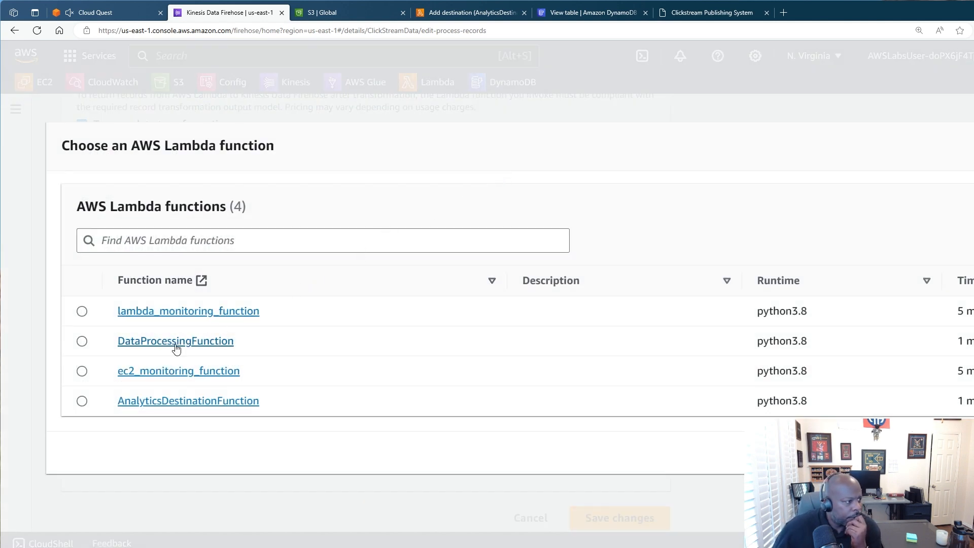
left_click(82, 402)
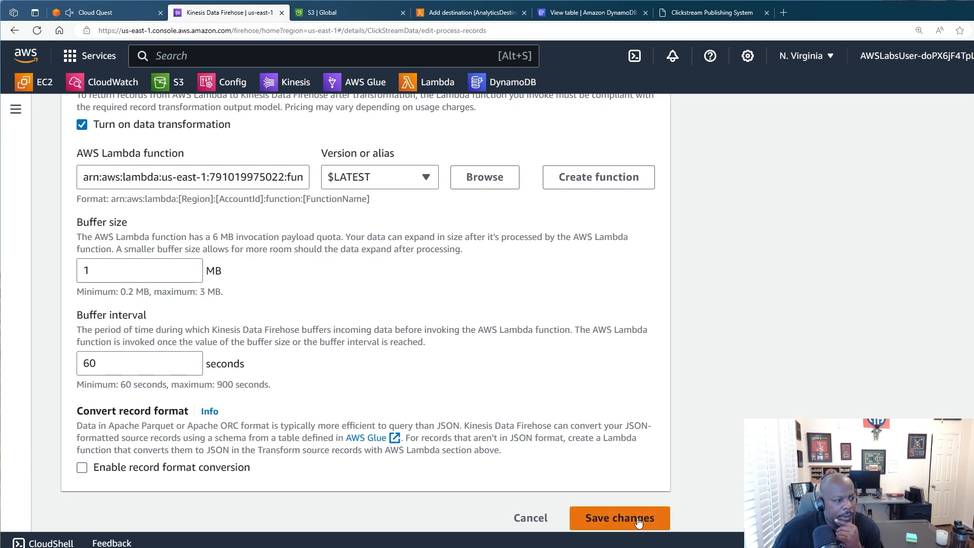
Save the ClickStreamData record transformation changes and check the saved Lambda transformation settings.
left_click(637, 520)
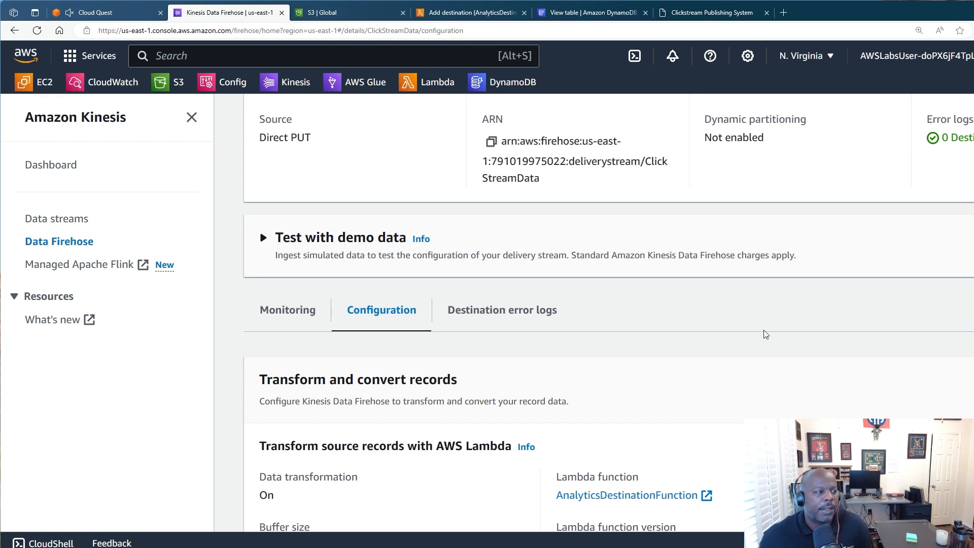
scroll(587, 296, "down", 2)
scroll(586, 296, "down", 4)
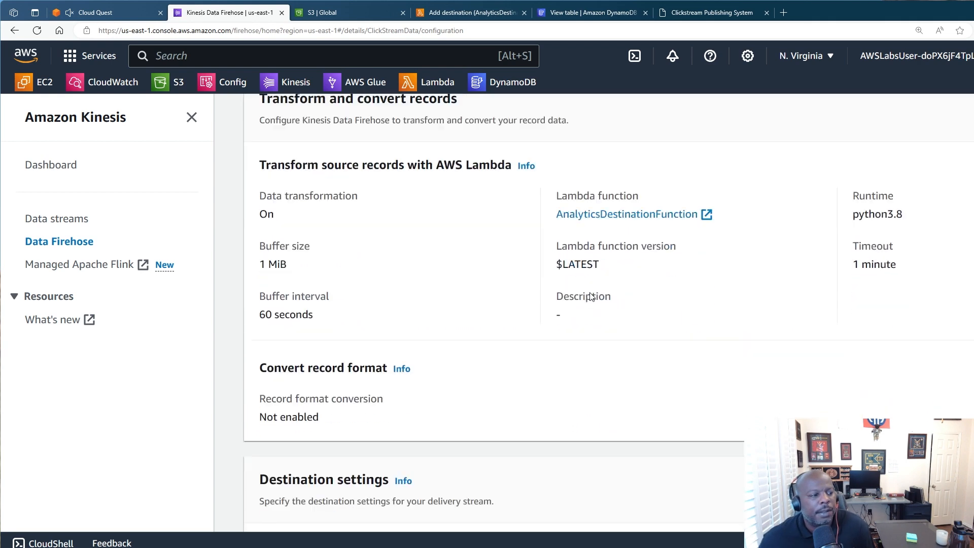
scroll(592, 297, "up", 10)
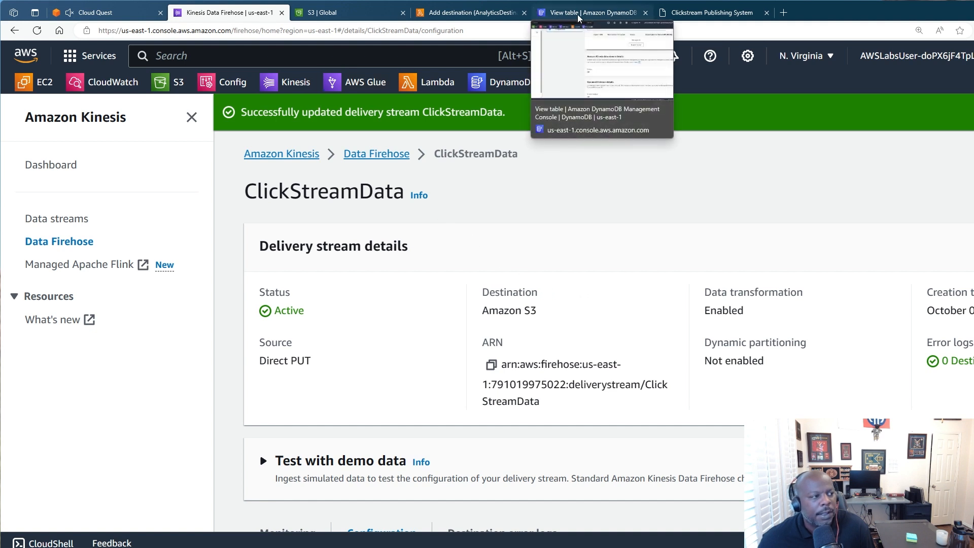
Examine the delivery stream's Amazon S3 destination, bucket prefix, buffer hints and backup settings.
scroll(669, 256, "down", 6)
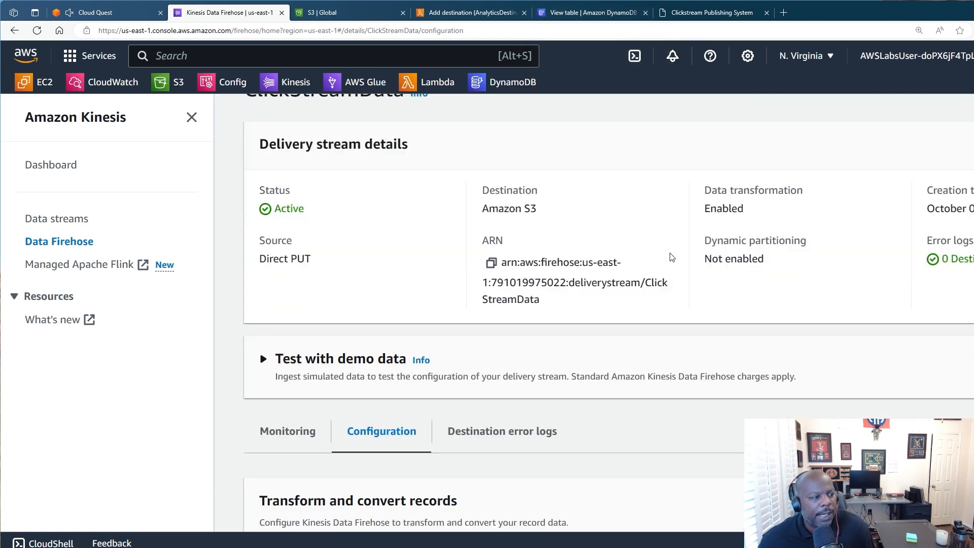
scroll(435, 274, "down", 12)
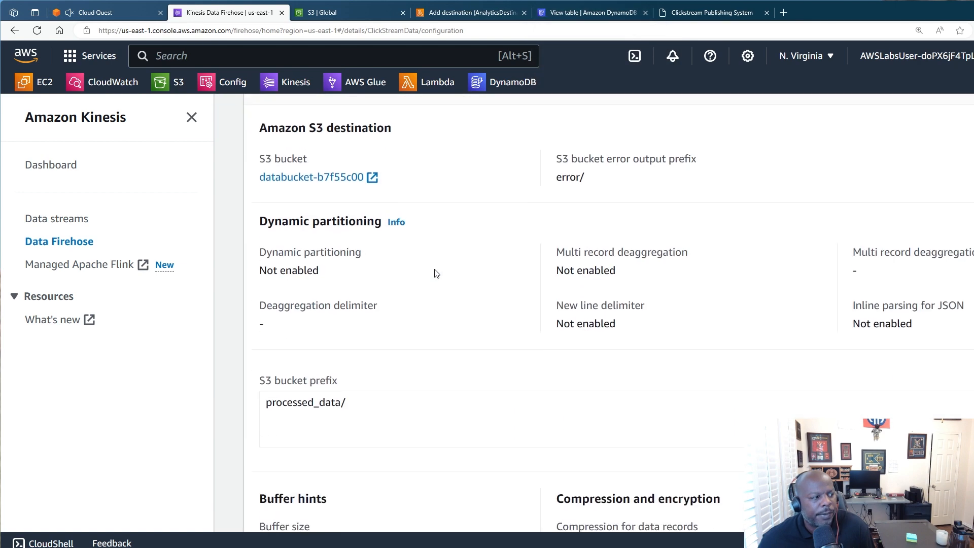
scroll(436, 273, "down", 5)
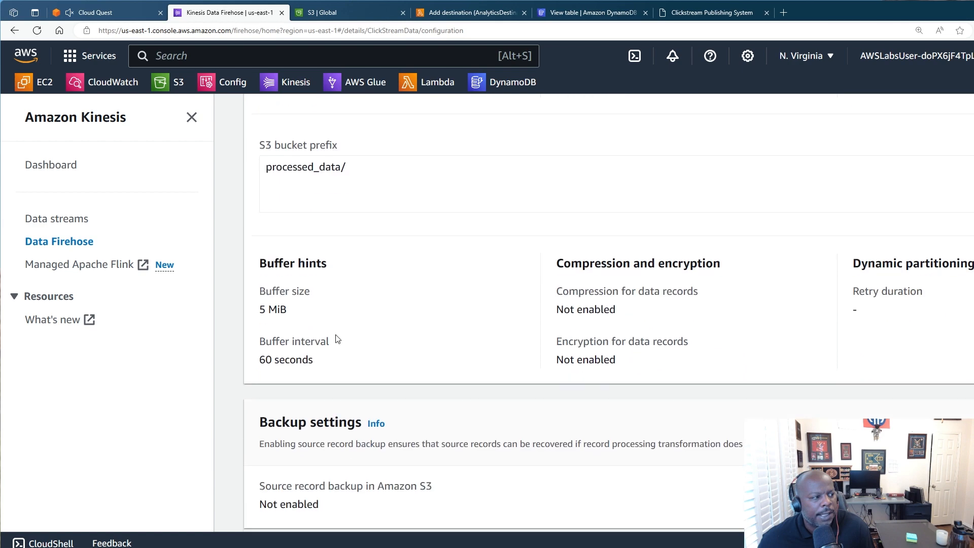
scroll(367, 363, "down", 4)
scroll(367, 363, "up", 20)
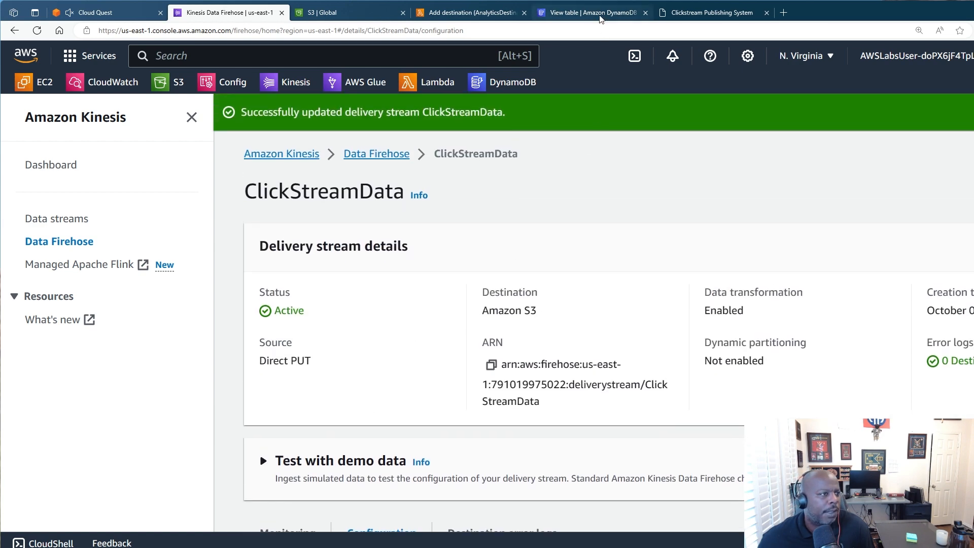
Reopen OutputTable from the DynamoDB tables list and examine its general information, items summary and capacity metrics.
left_click(596, 13)
scroll(532, 278, "up", 5)
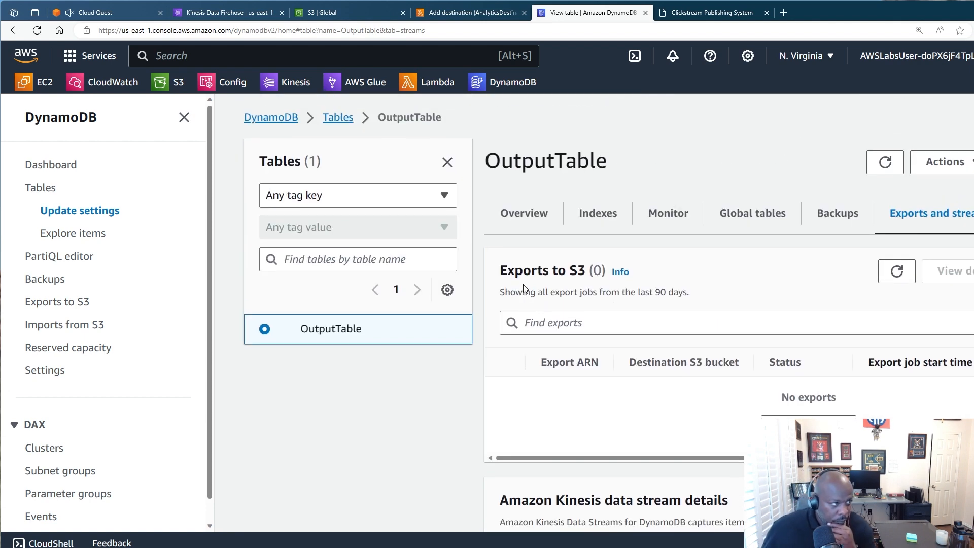
left_click(50, 189)
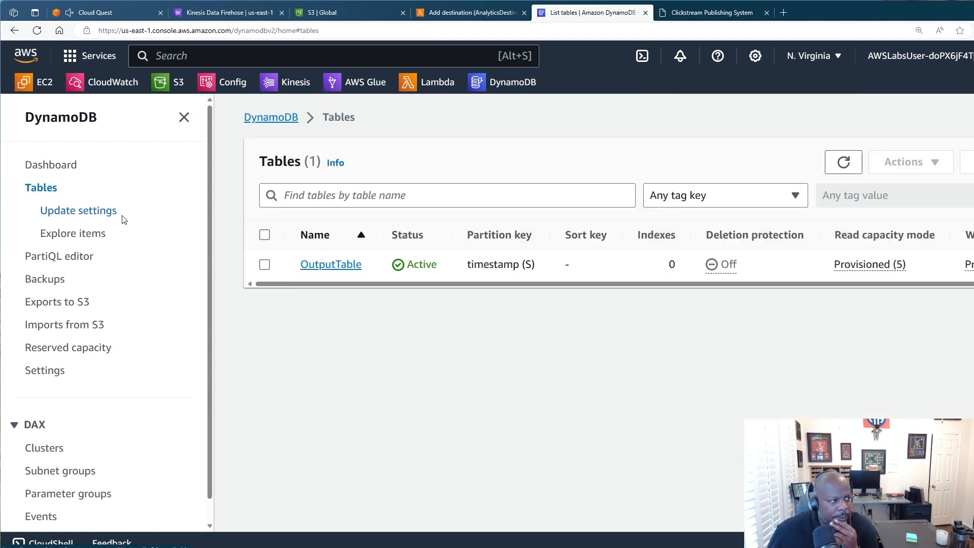
left_click(321, 265)
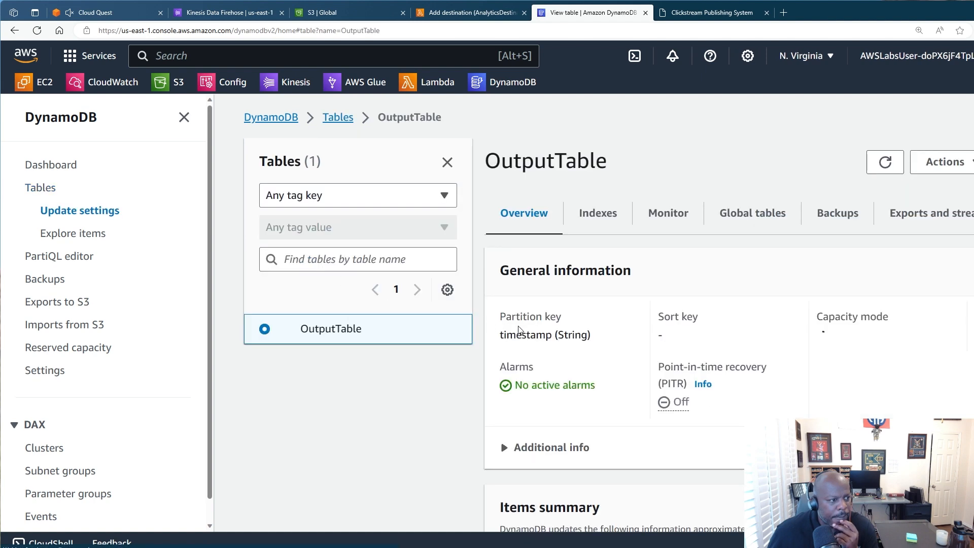
scroll(707, 337, "down", 5)
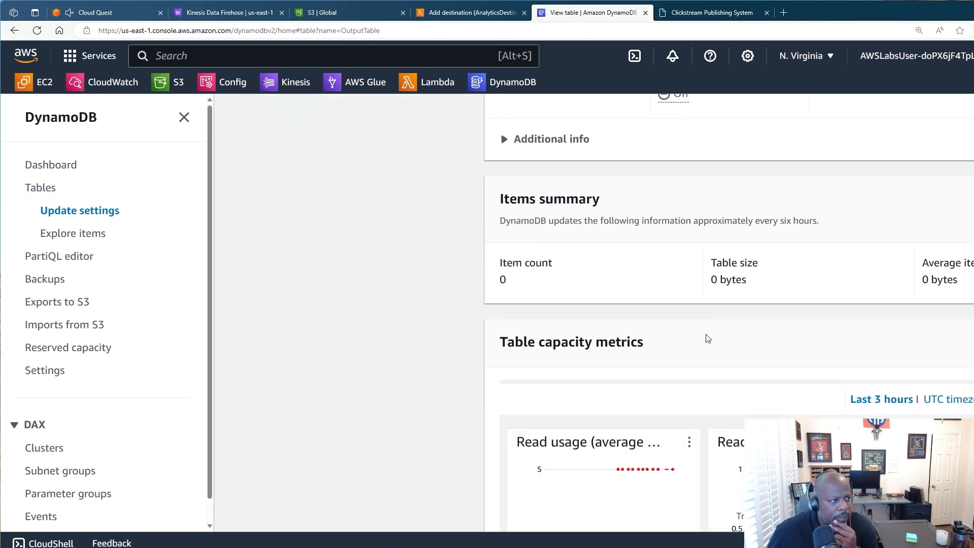
scroll(700, 337, "down", 2)
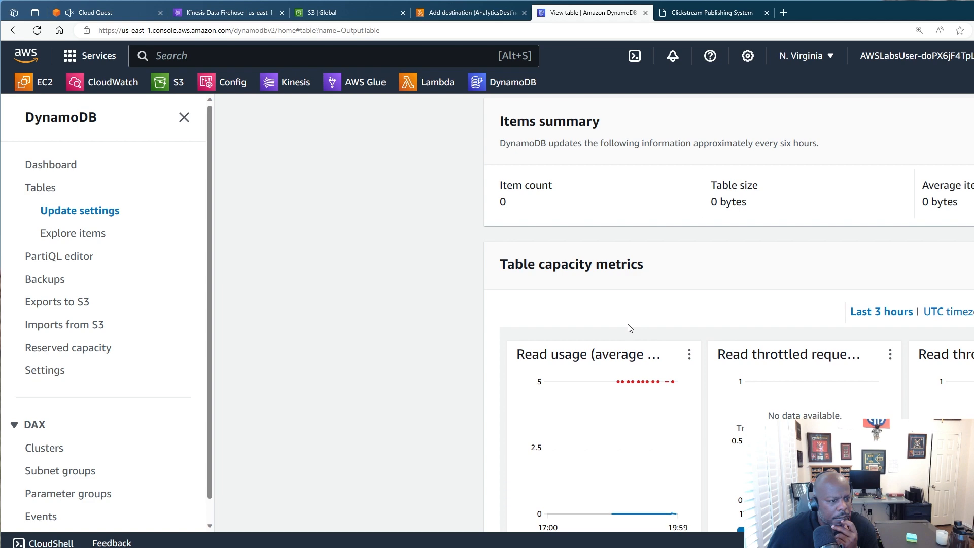
scroll(629, 328, "down", 7)
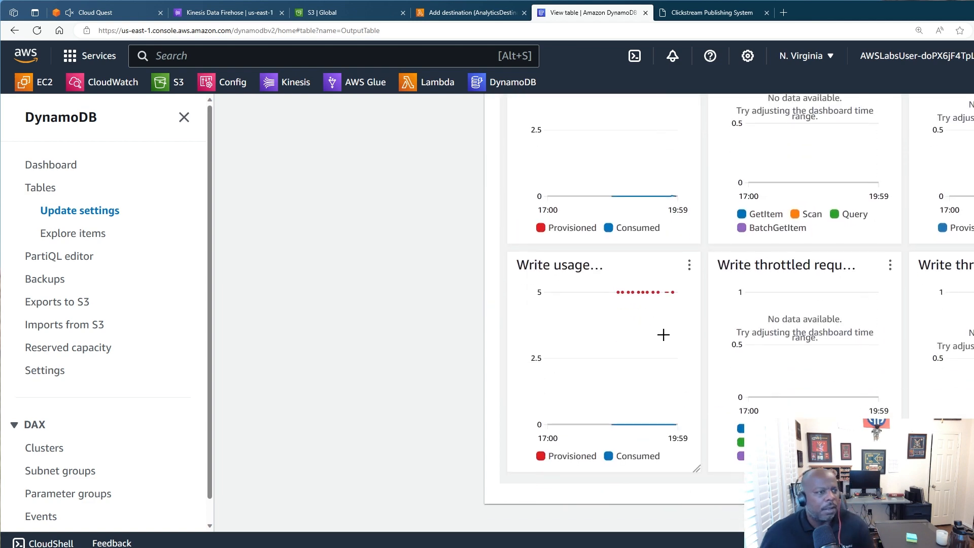
scroll(881, 308, "up", 4)
scroll(881, 308, "up", 10)
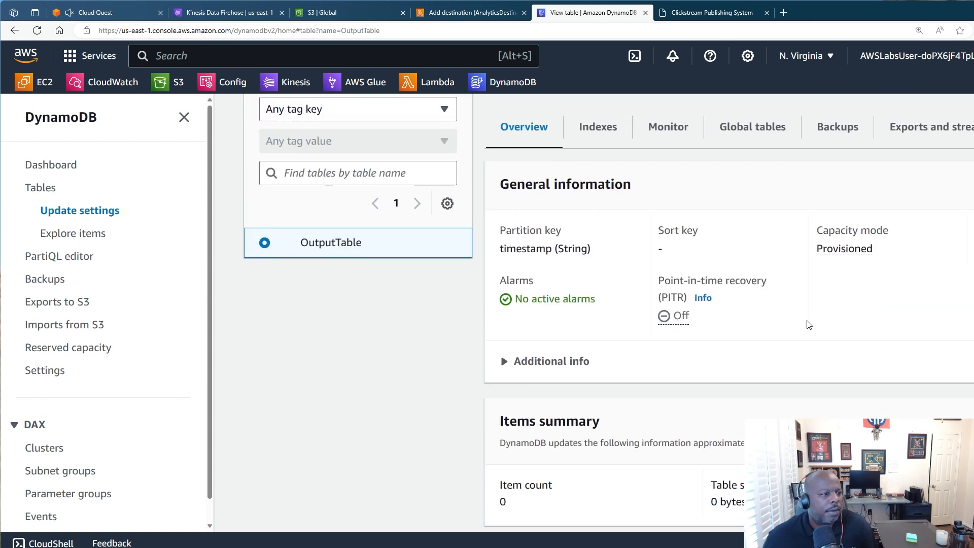
Check OutputTable's CloudWatch metrics and its exports and stream details, ending on the table overview.
left_click(660, 127)
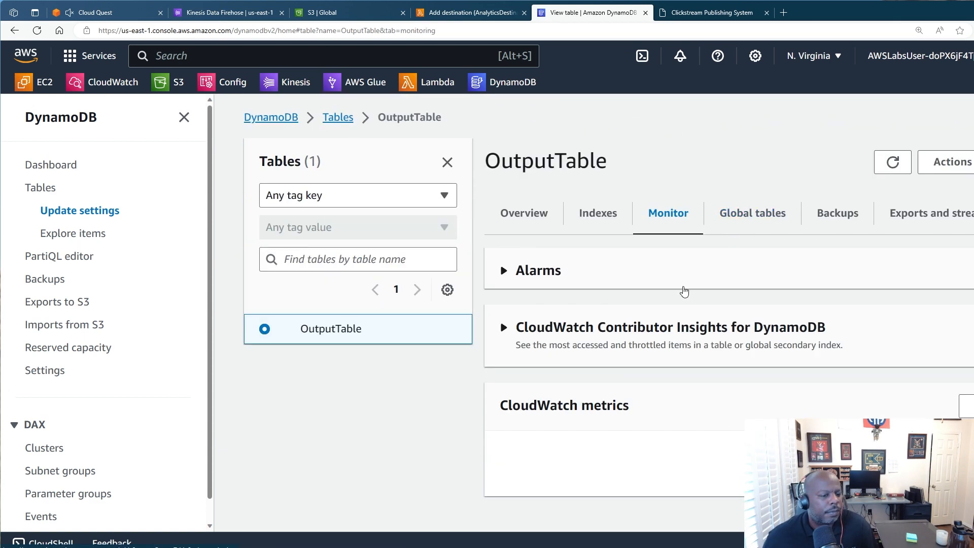
scroll(834, 343, "down", 4)
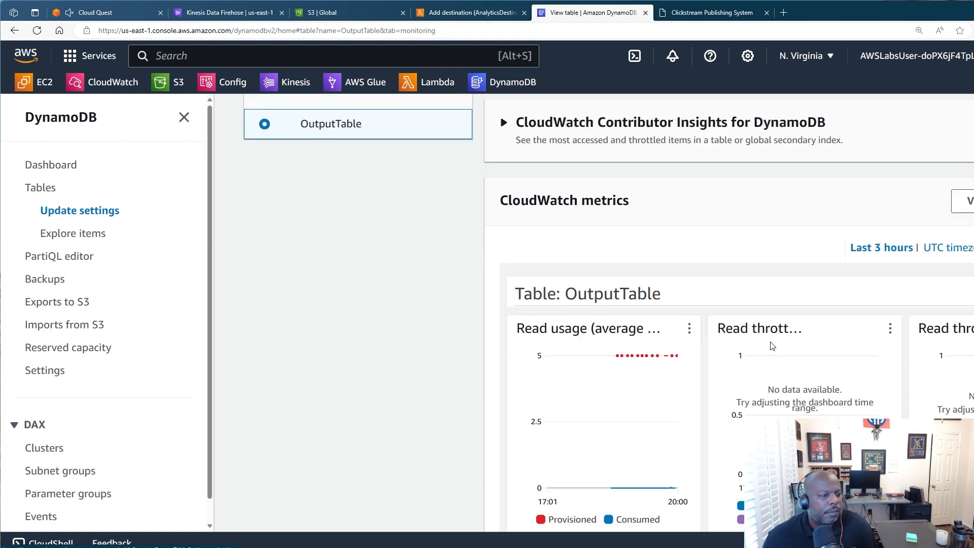
scroll(772, 345, "down", 2)
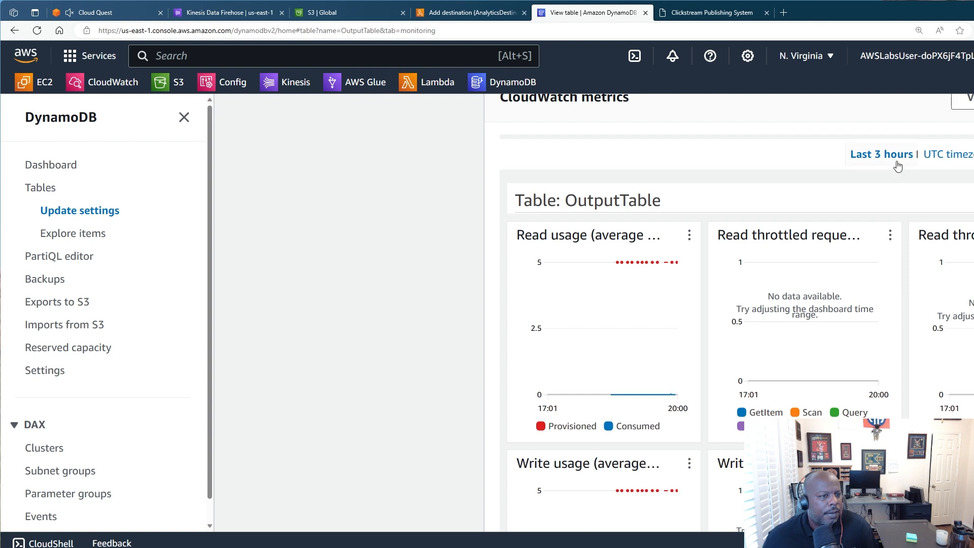
scroll(647, 198, "up", 6)
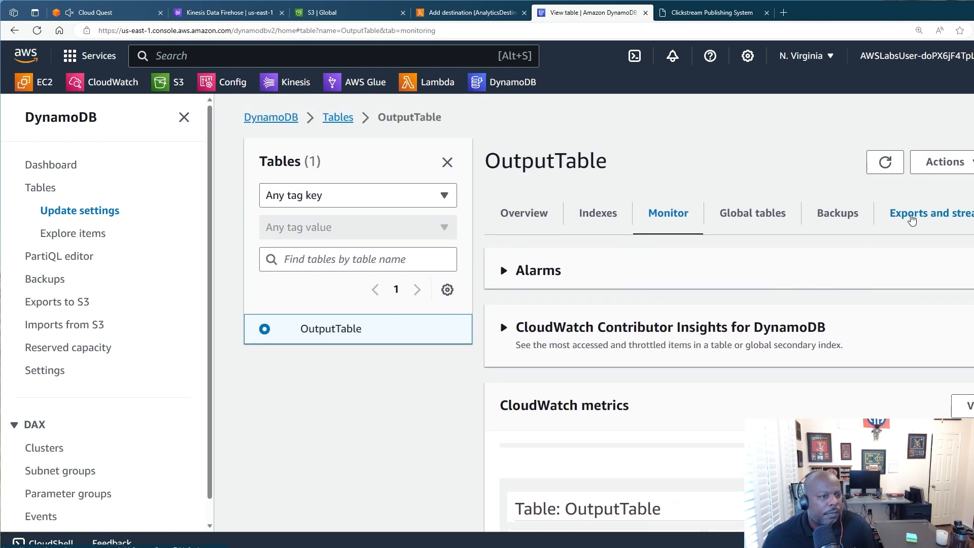
left_click(911, 219)
scroll(832, 250, "down", 5)
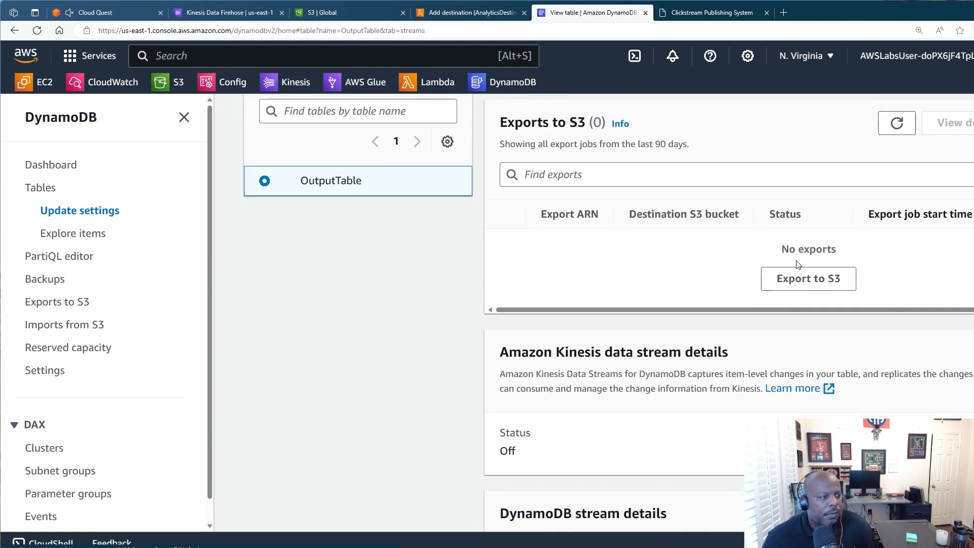
scroll(797, 265, "up", 5)
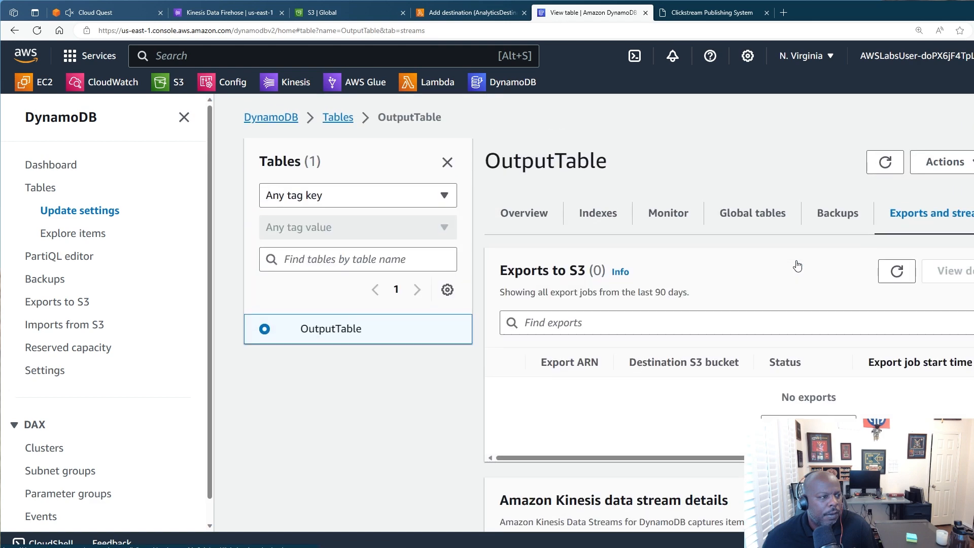
left_click(537, 216)
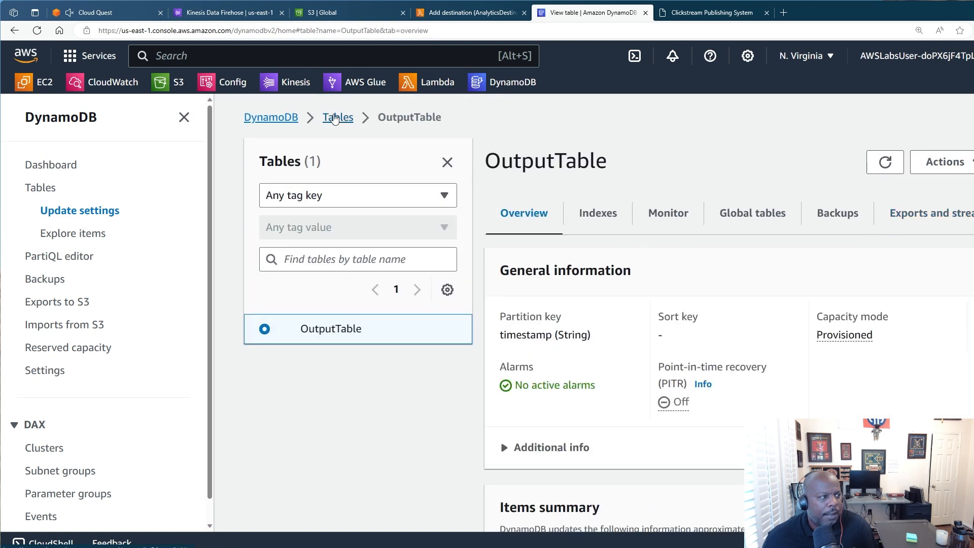
Copy the table name OutputTable from the DynamoDB tables list and refresh the list.
left_click(349, 119)
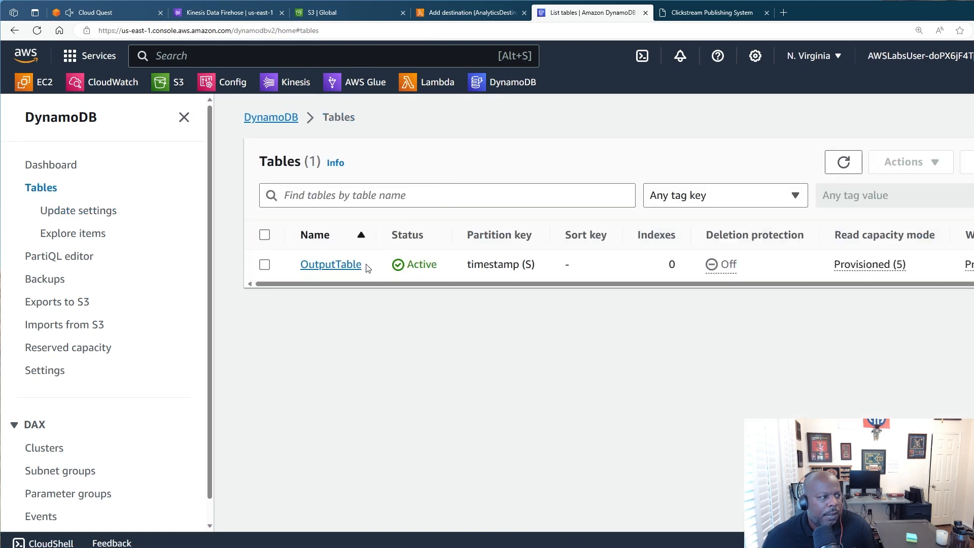
left_click_drag(367, 267, 301, 268)
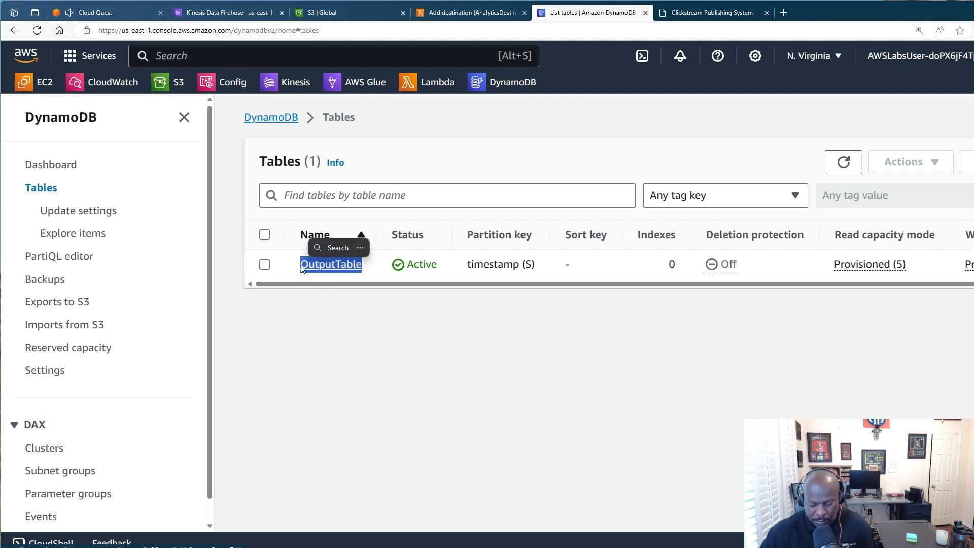
key("ctrl+c")
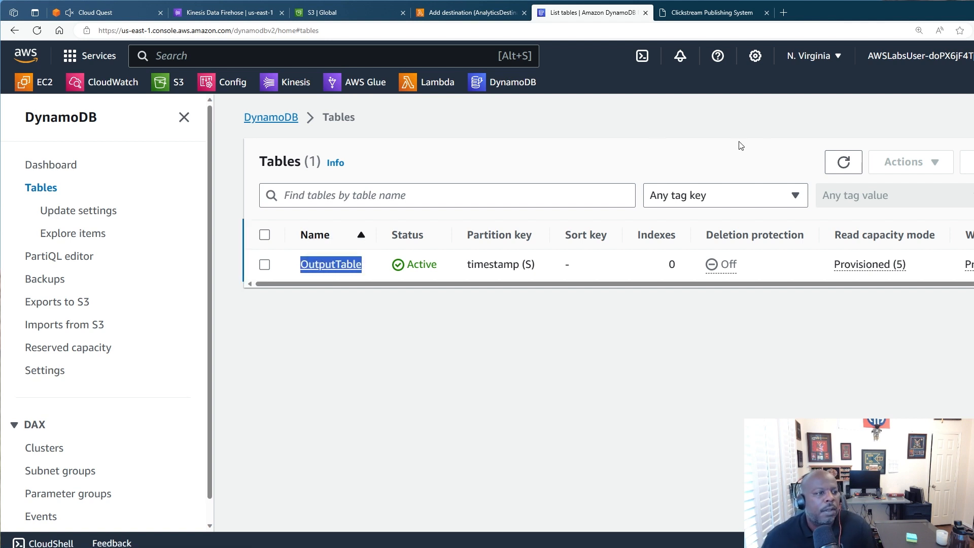
left_click(856, 172)
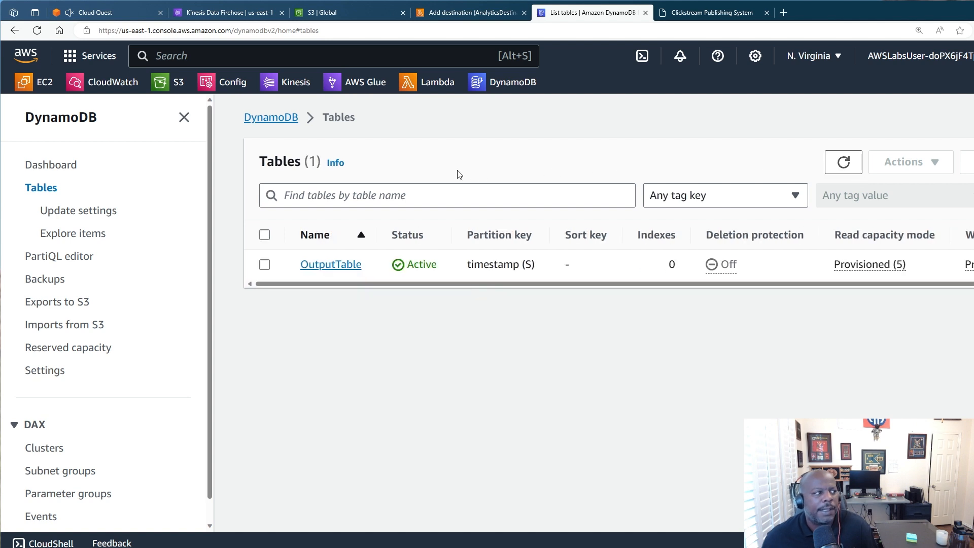
Return to Cloud Quest, enter OutputTable as the DynamoDB table name and validate the DIY solution.
left_click(354, 17)
left_click(245, 14)
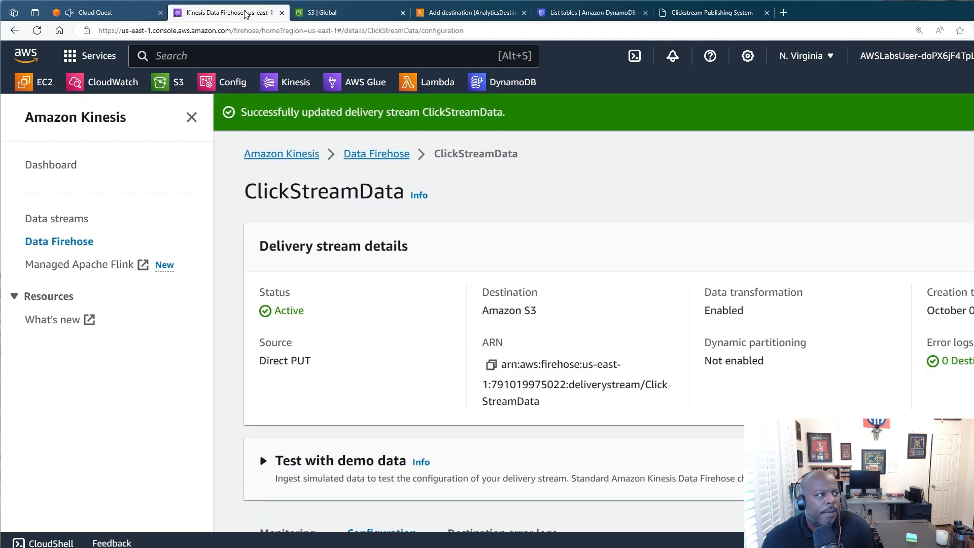
left_click(118, 15)
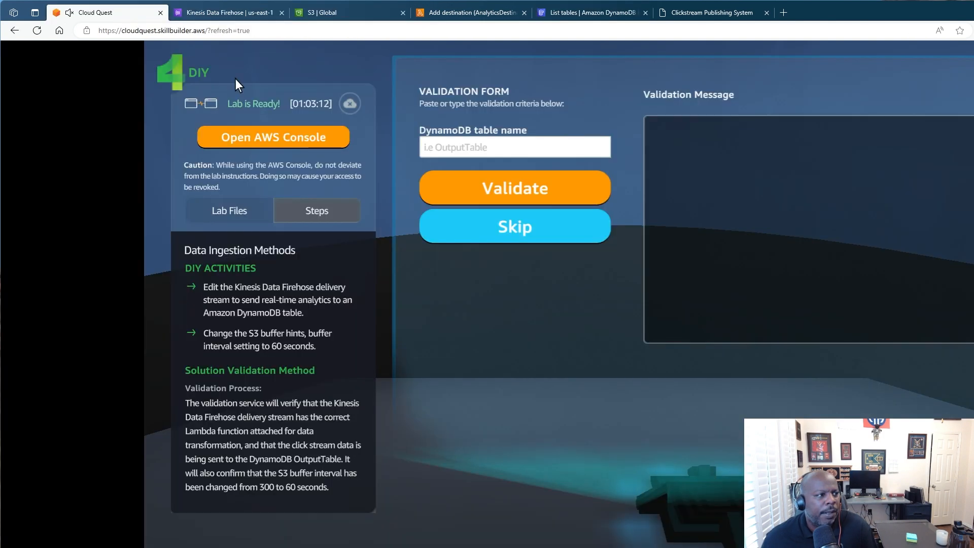
left_click(443, 144)
key("ctrl+v")
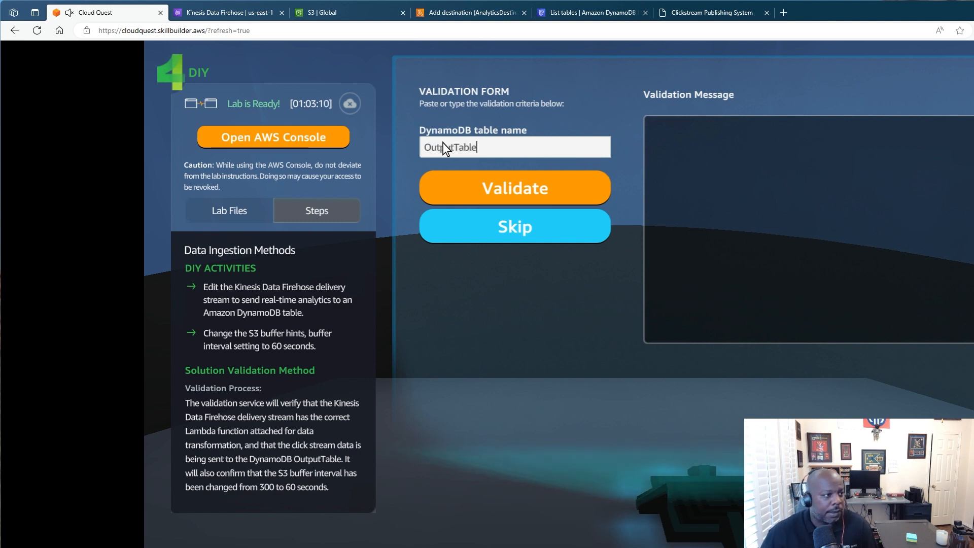
left_click(495, 188)
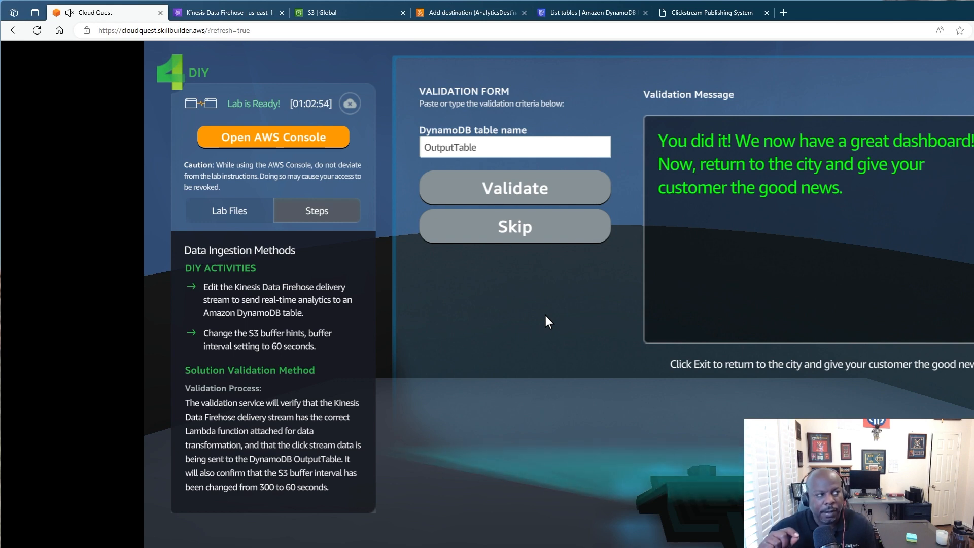
Revisit ClickStreamData's transform settings in Kinesis Data Firehose and review the available Lambda functions without changing the selection.
left_click(197, 13)
scroll(400, 156, "down", 5)
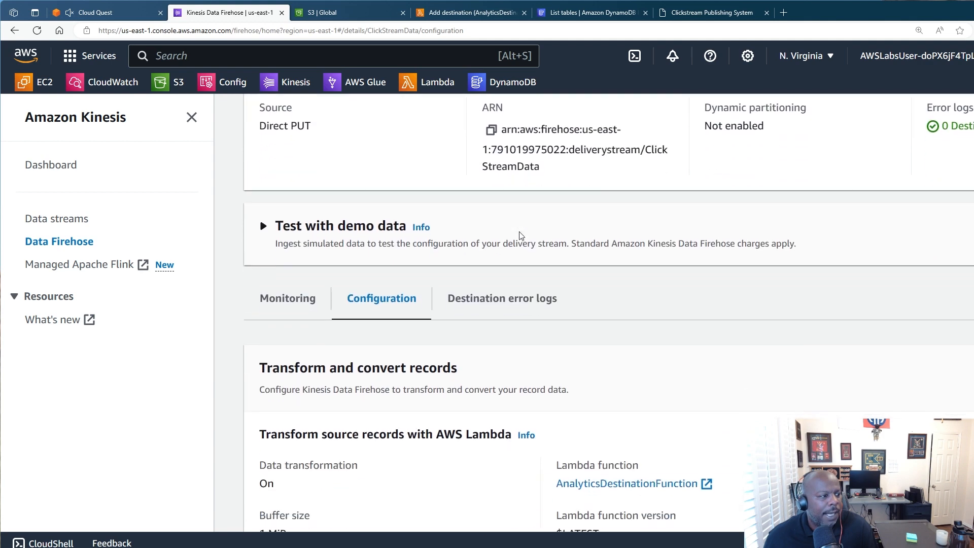
left_click(152, 17)
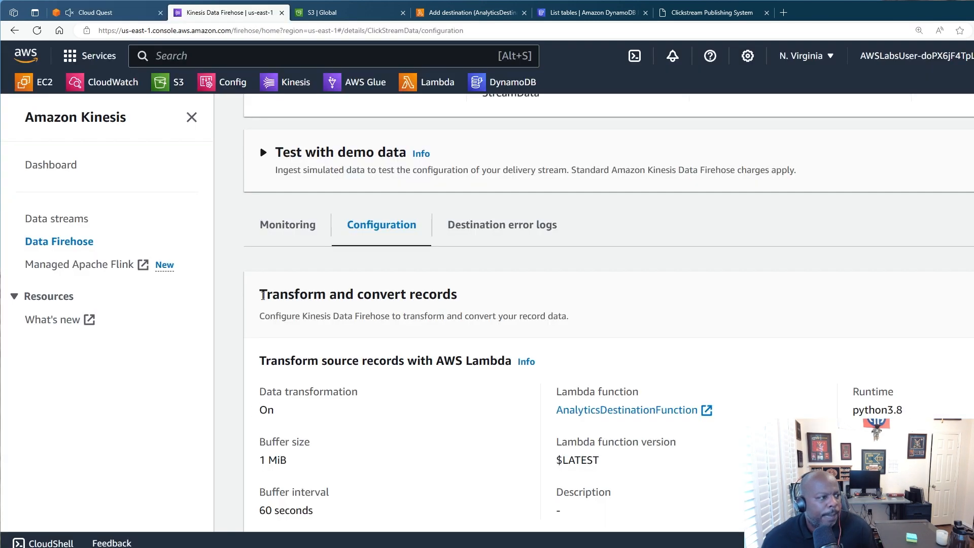
scroll(431, 284, "down", 2)
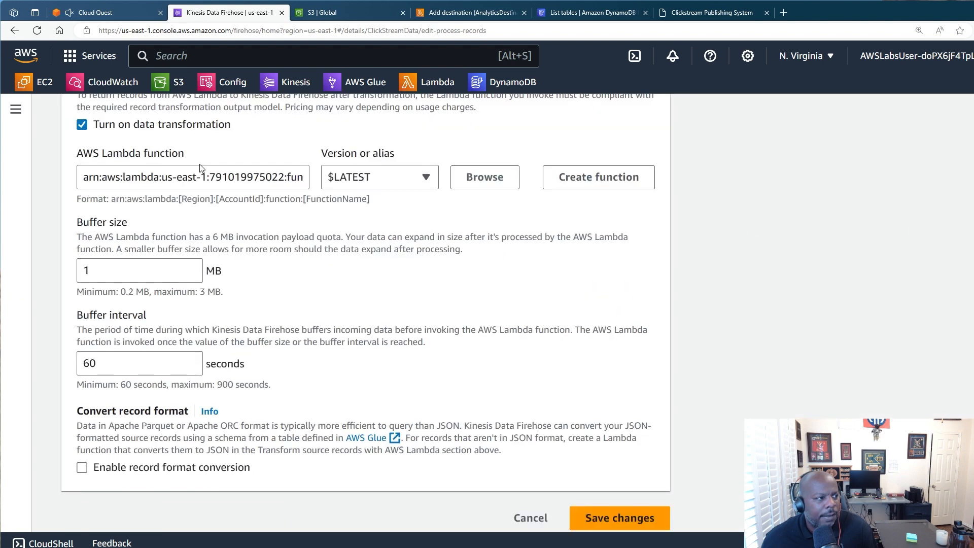
left_click(479, 189)
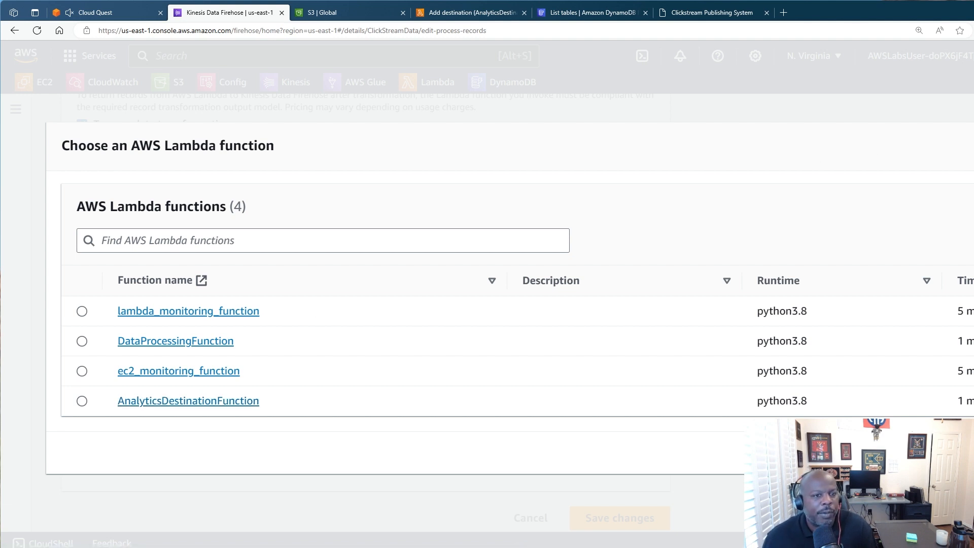
key("Escape")
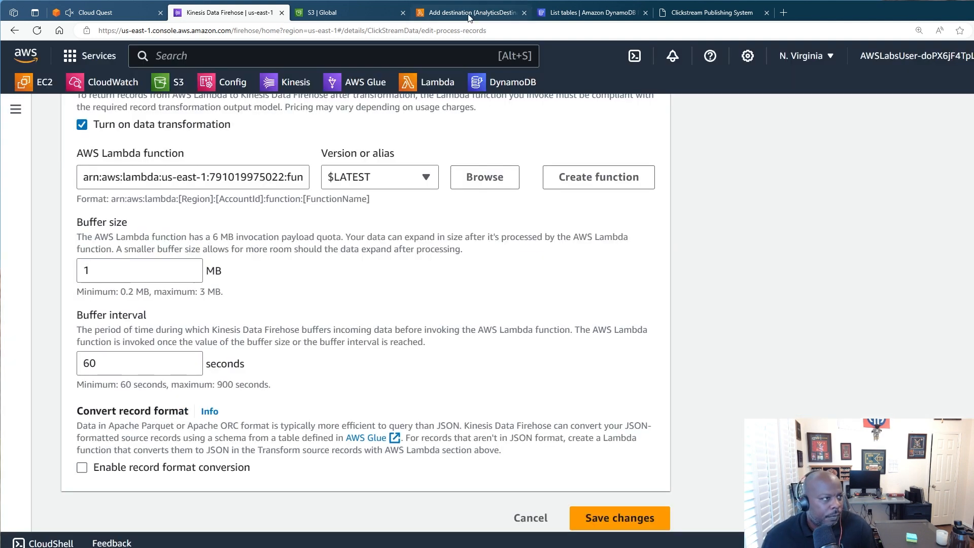
Open AnalyticsDestinationFunction from the Lambda functions list and review the dynamodb.put_item call in its analytics.py code.
left_click(462, 13)
scroll(513, 215, "up", 3)
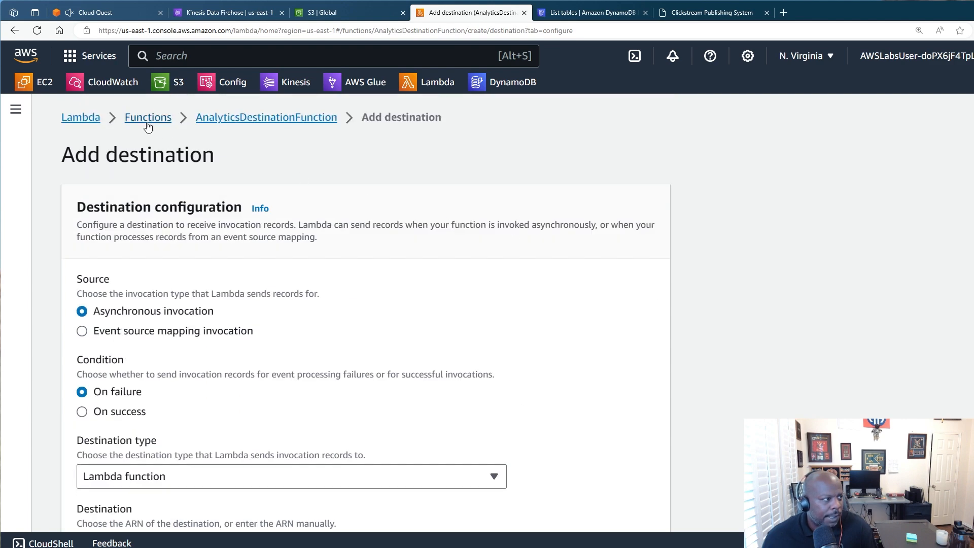
left_click(147, 120)
left_click(172, 353)
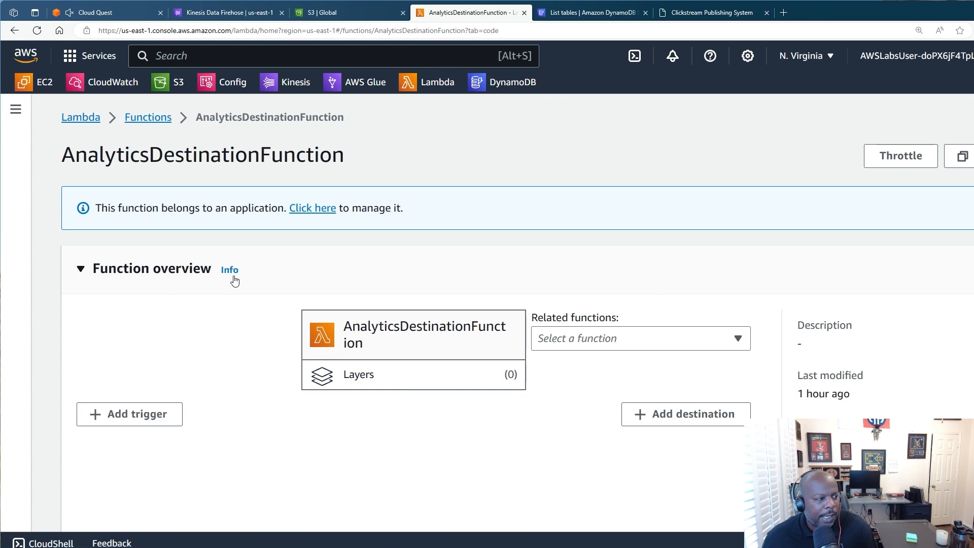
scroll(233, 280, "down", 8)
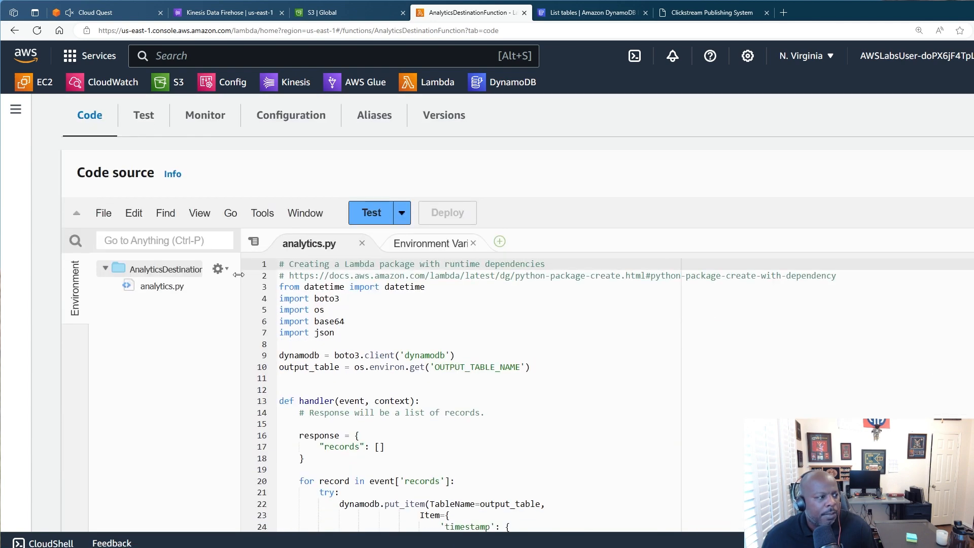
scroll(380, 288, "down", 5)
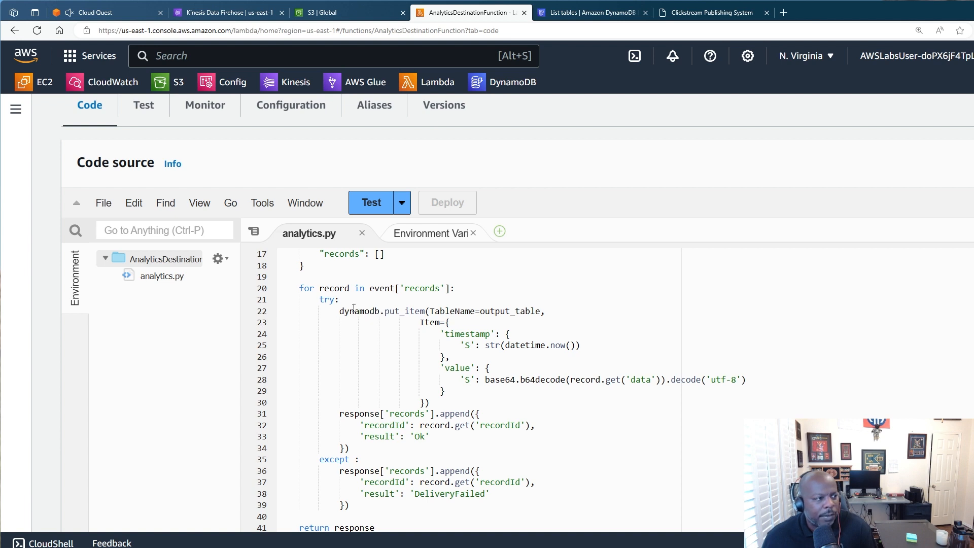
left_click_drag(336, 312, 397, 311)
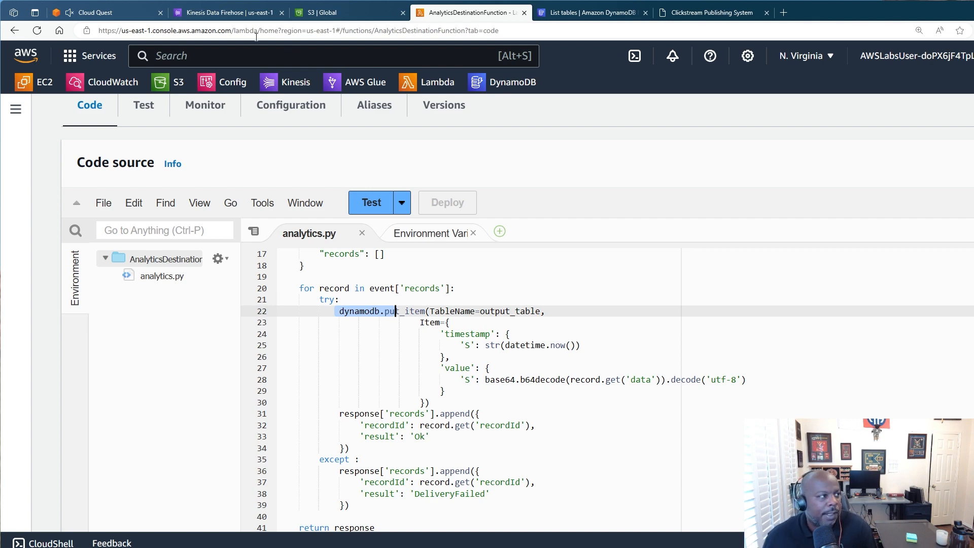
Return to Cloud Quest, exit the lab to the city and collect the stadium reward, Option #1, from the Data Ingestion Methods customer.
left_click(116, 15)
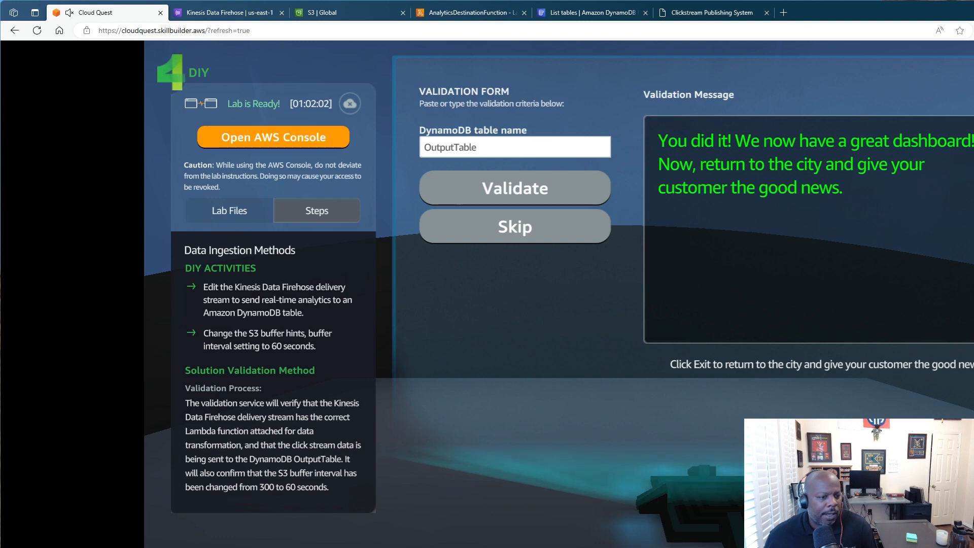
left_click(770, 411)
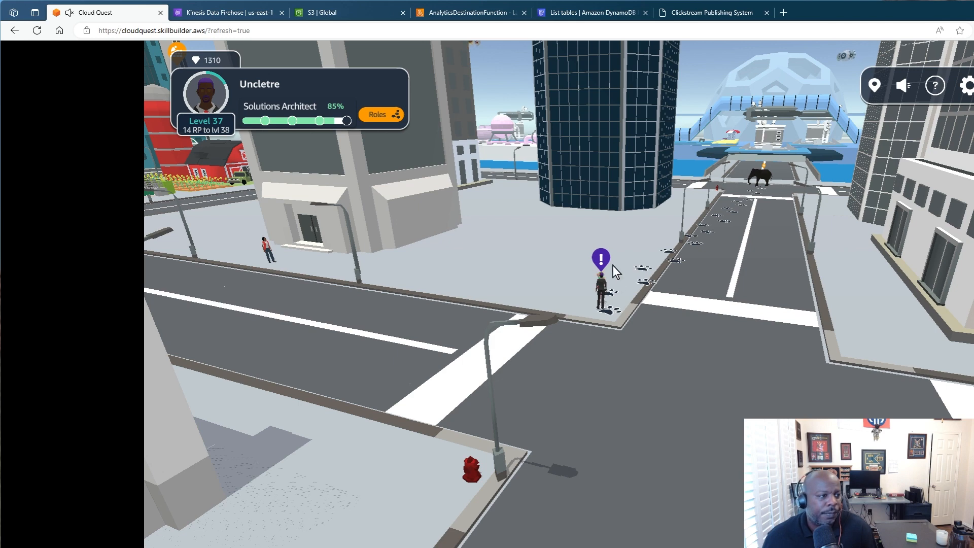
left_click(601, 259)
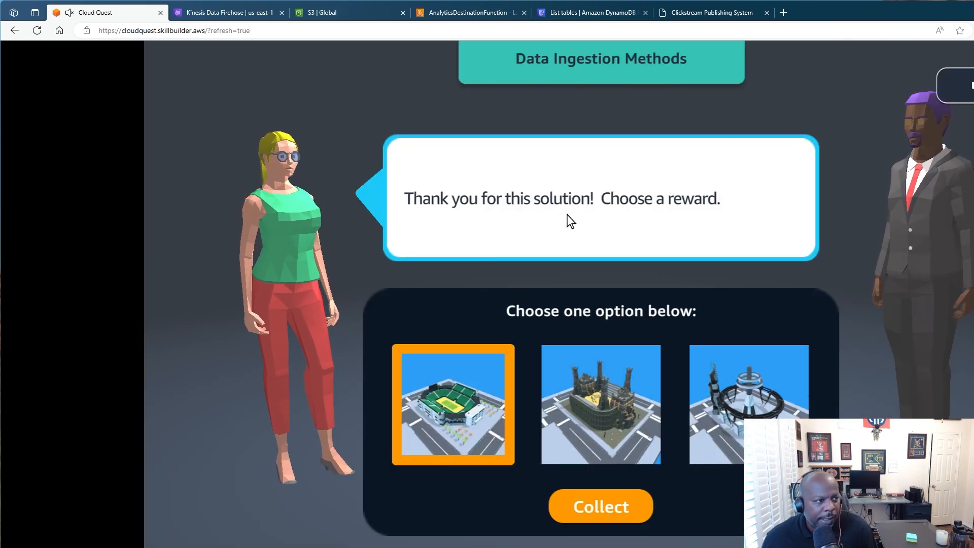
left_click(490, 365)
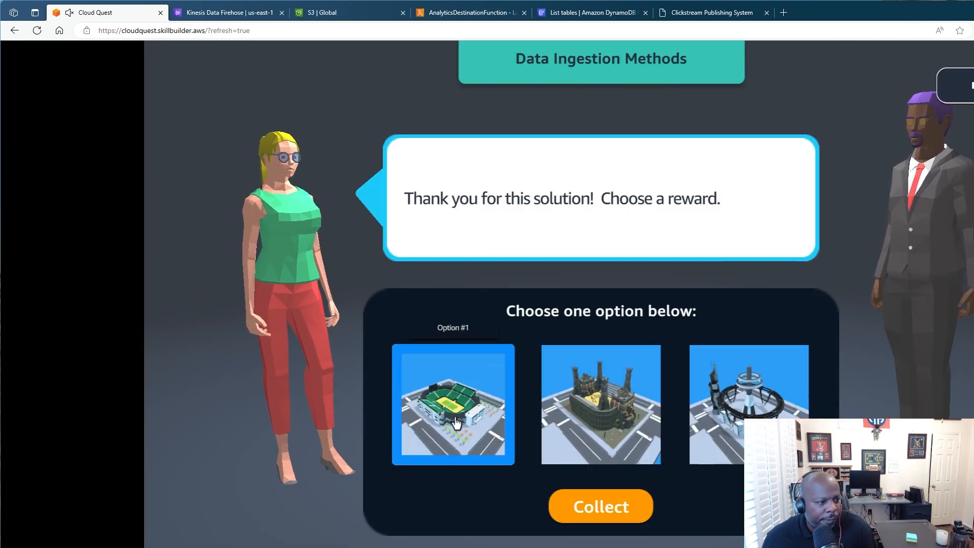
left_click(614, 502)
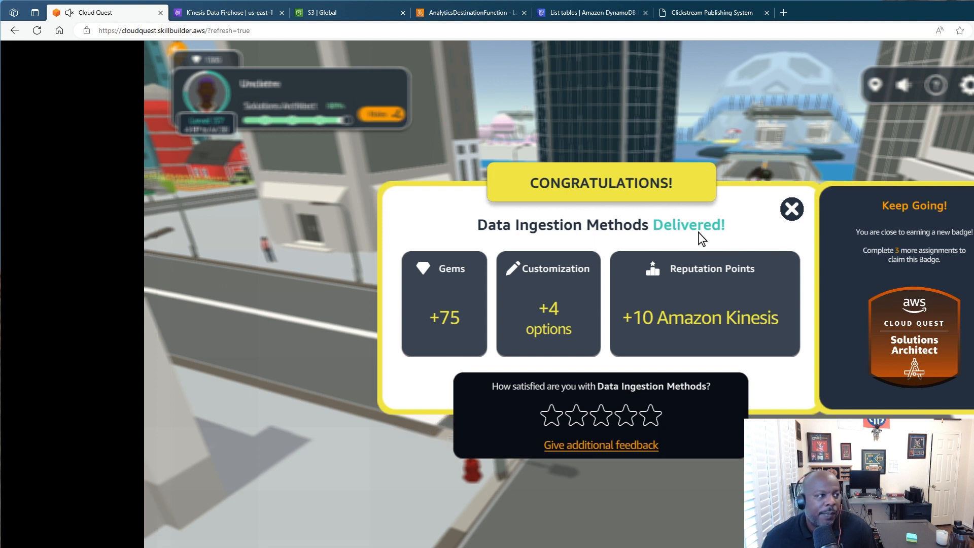
Rate Data Ingestion Methods five stars, dismiss the congratulations dialog and walk the character on through the city.
left_click(654, 411)
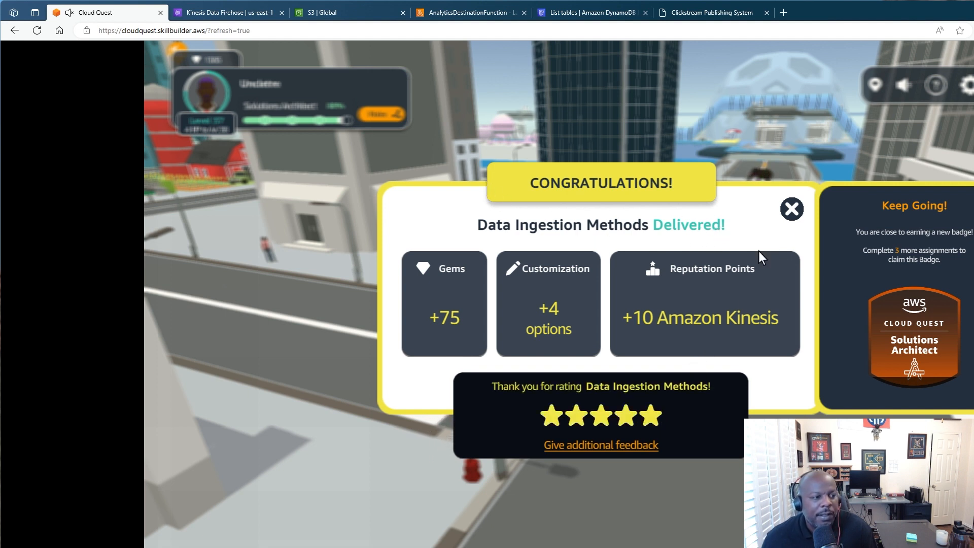
left_click(790, 210)
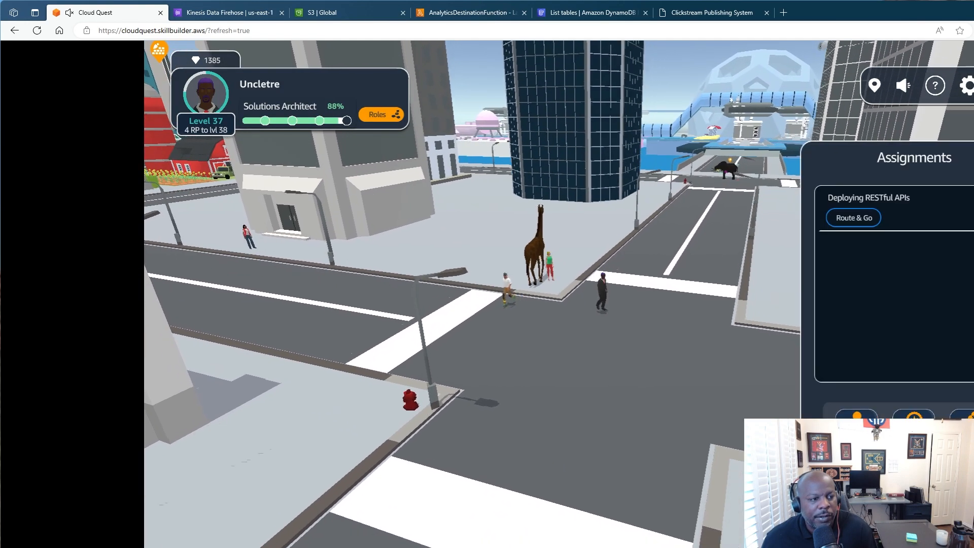
left_click(649, 263)
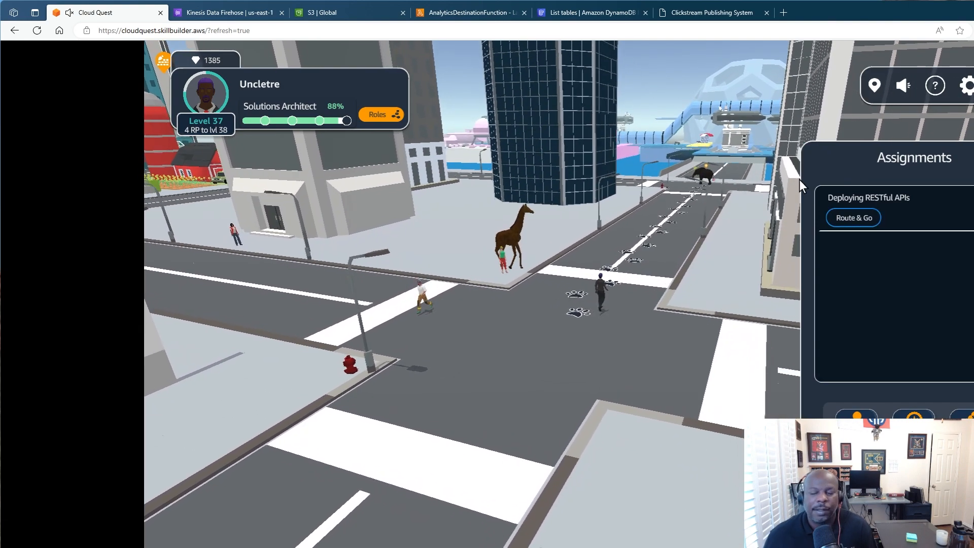